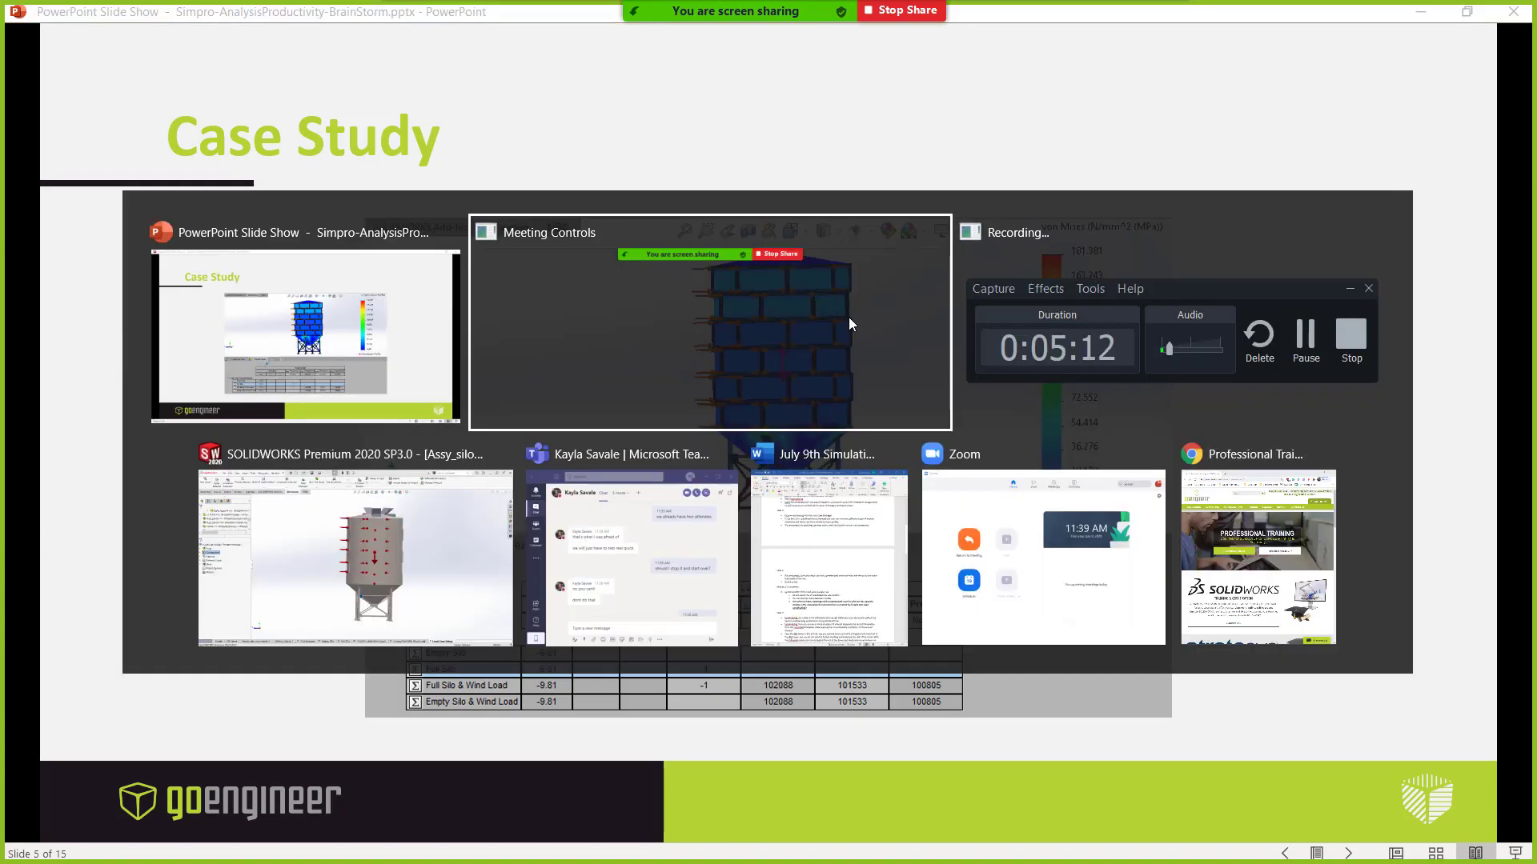
pyautogui.hotkey('alt', 'Tab')
pyautogui.hotkey('alt', 'Tab')
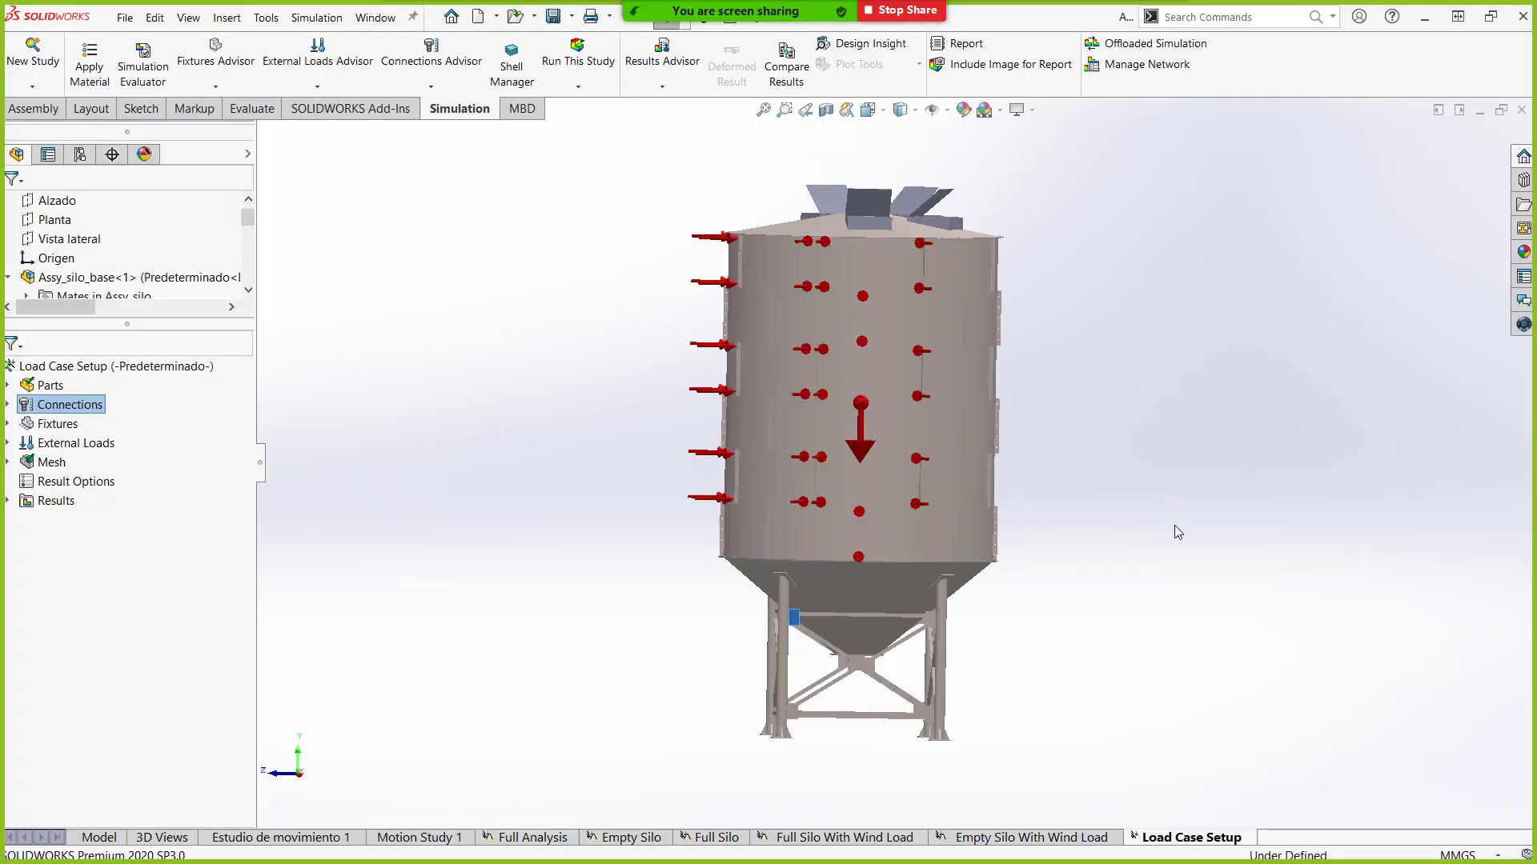
pyautogui.moveTo(1172, 578); pyautogui.dragTo(1162, 558, button='middle')
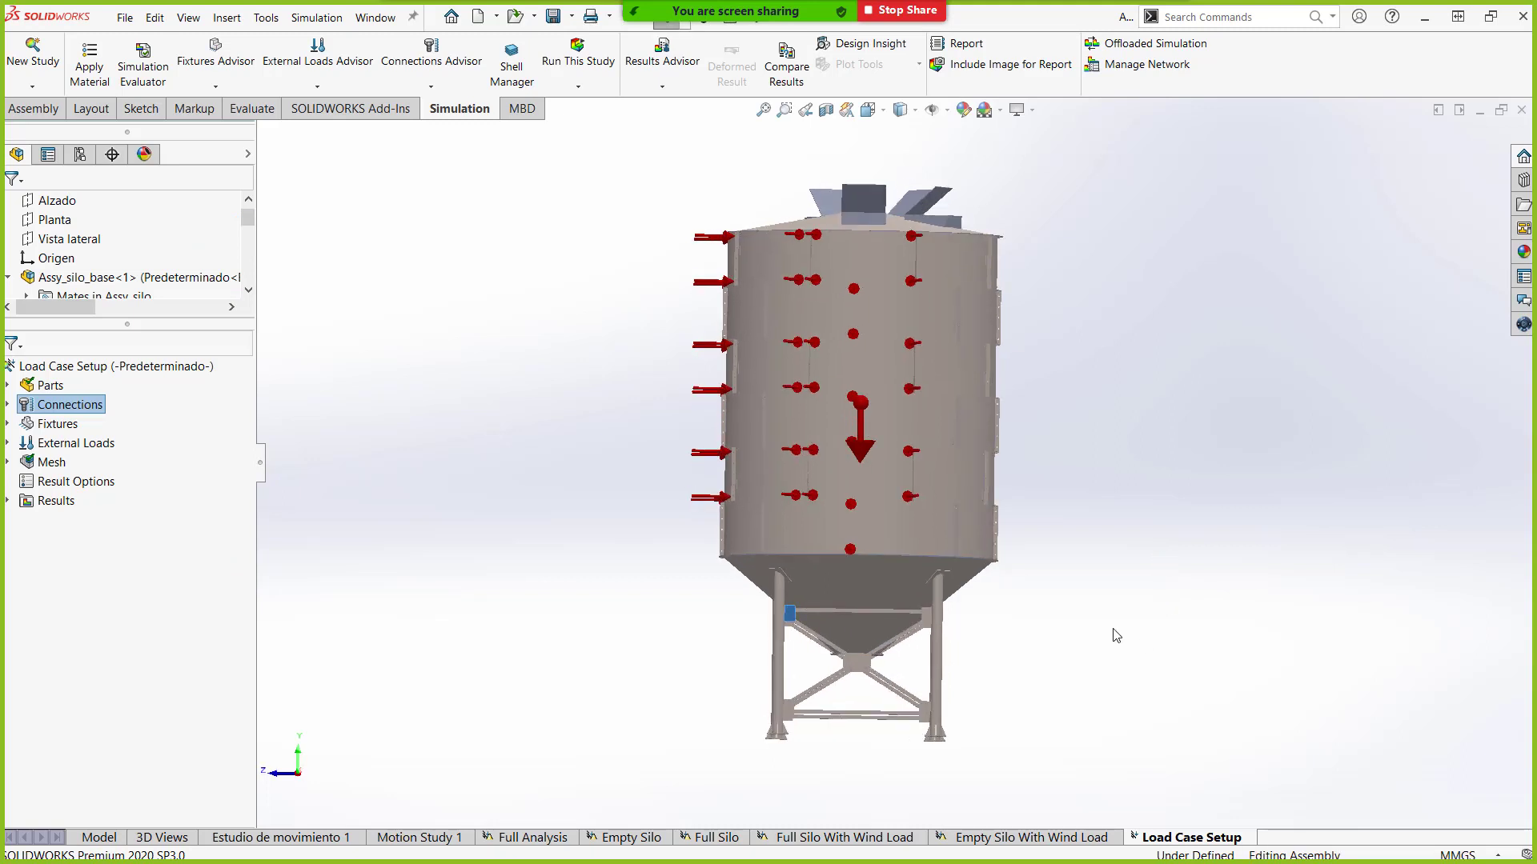
pyautogui.click(10, 386)
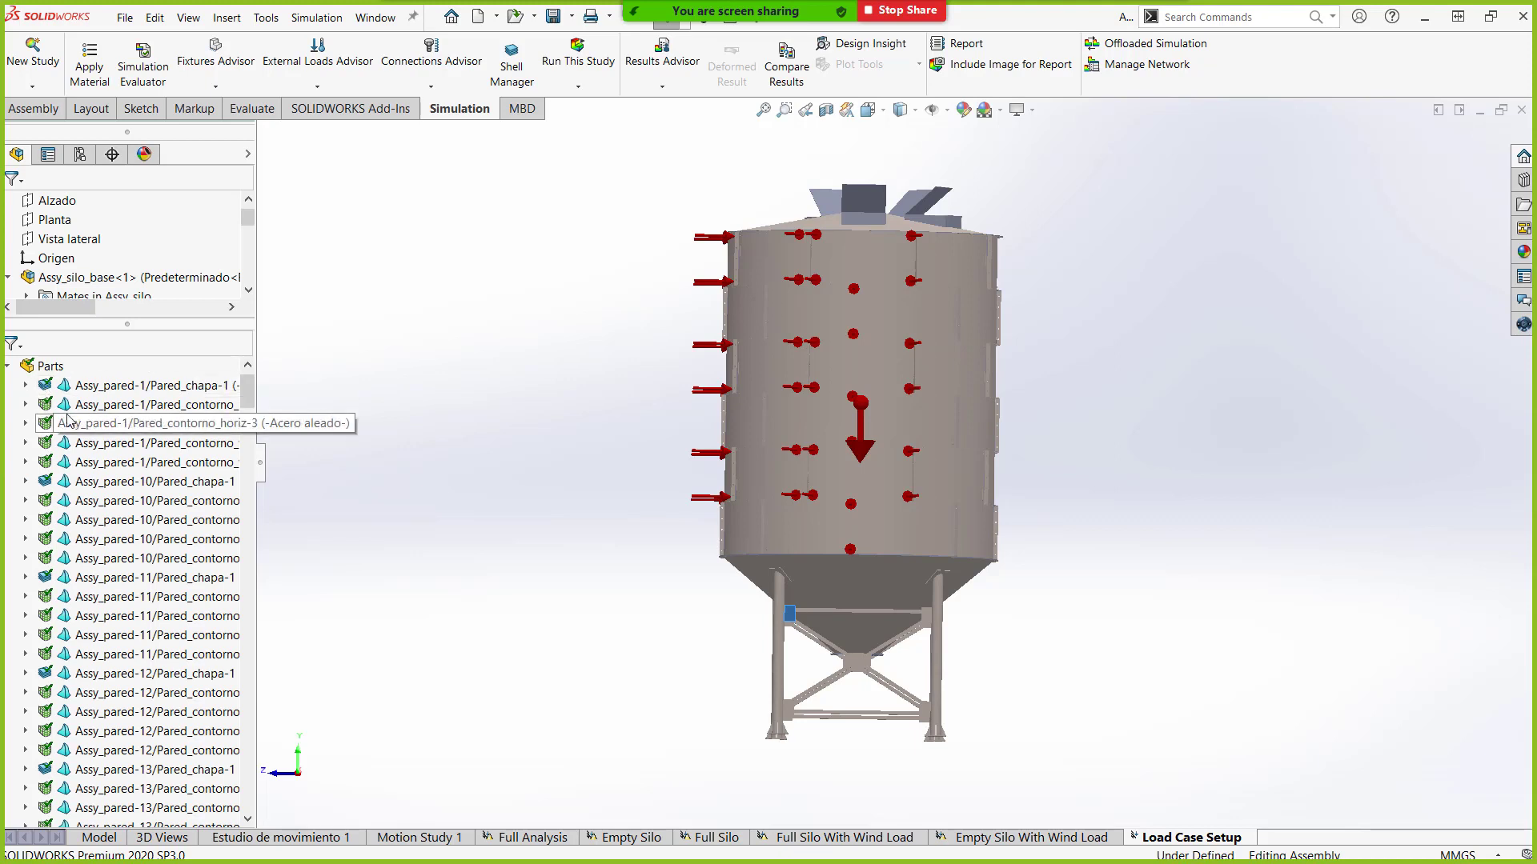
pyautogui.click(9, 367)
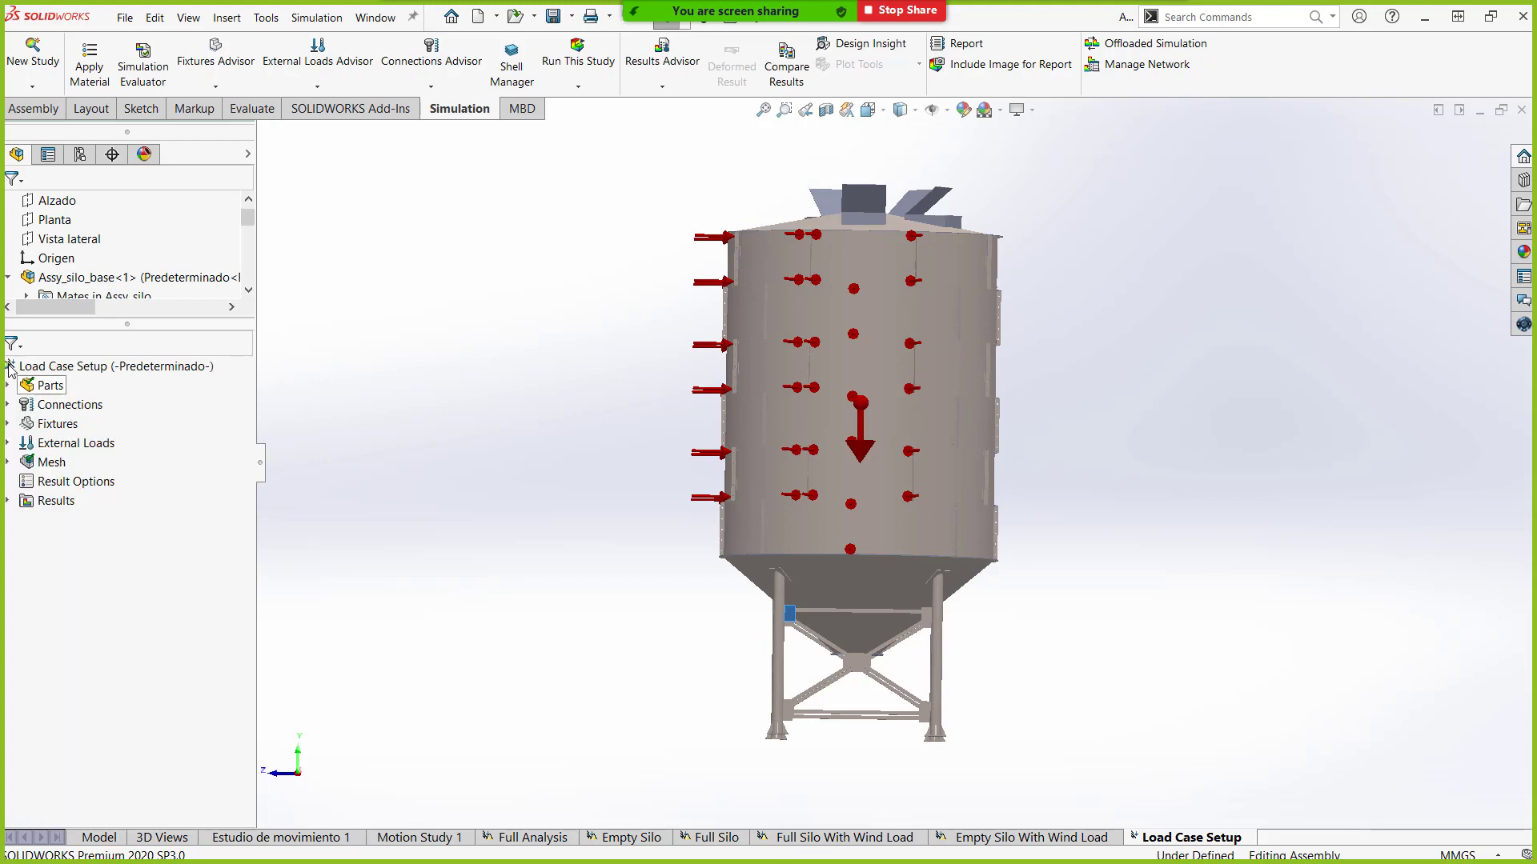
pyautogui.click(8, 405)
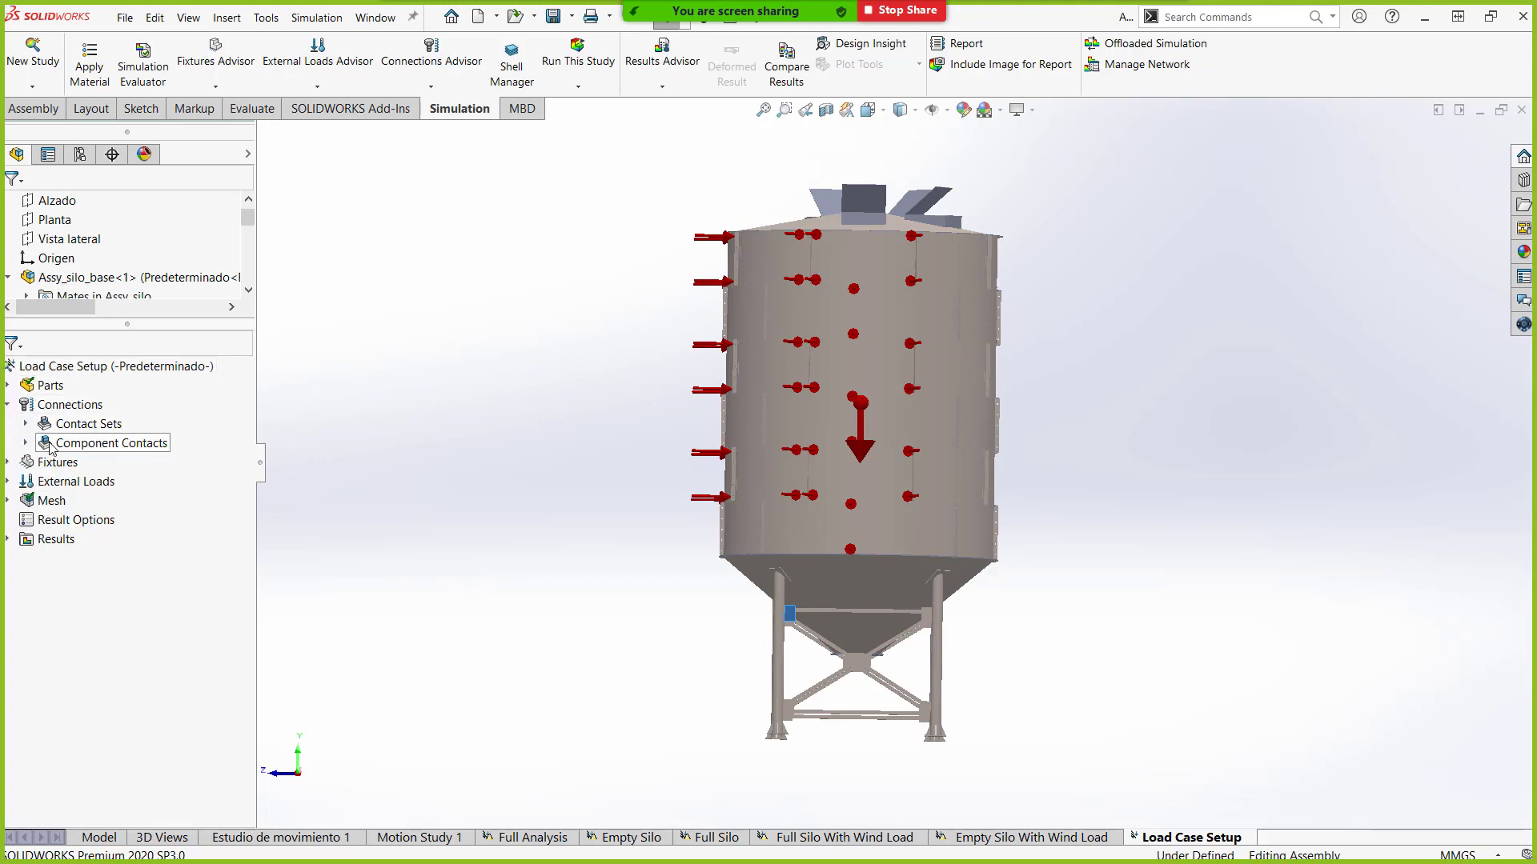
pyautogui.click(26, 443)
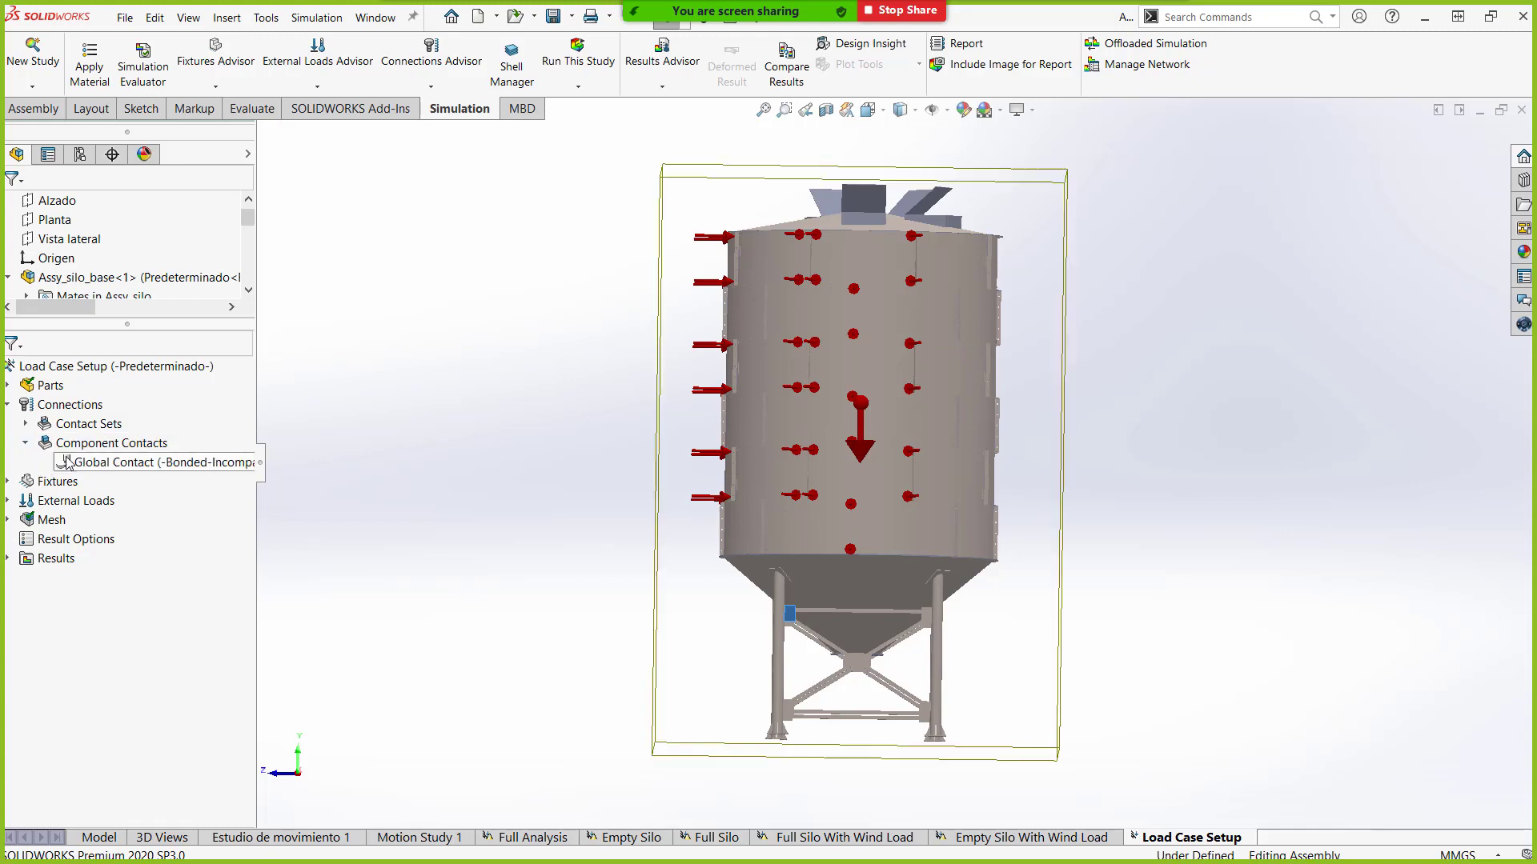
pyautogui.click(27, 442)
pyautogui.click(8, 405)
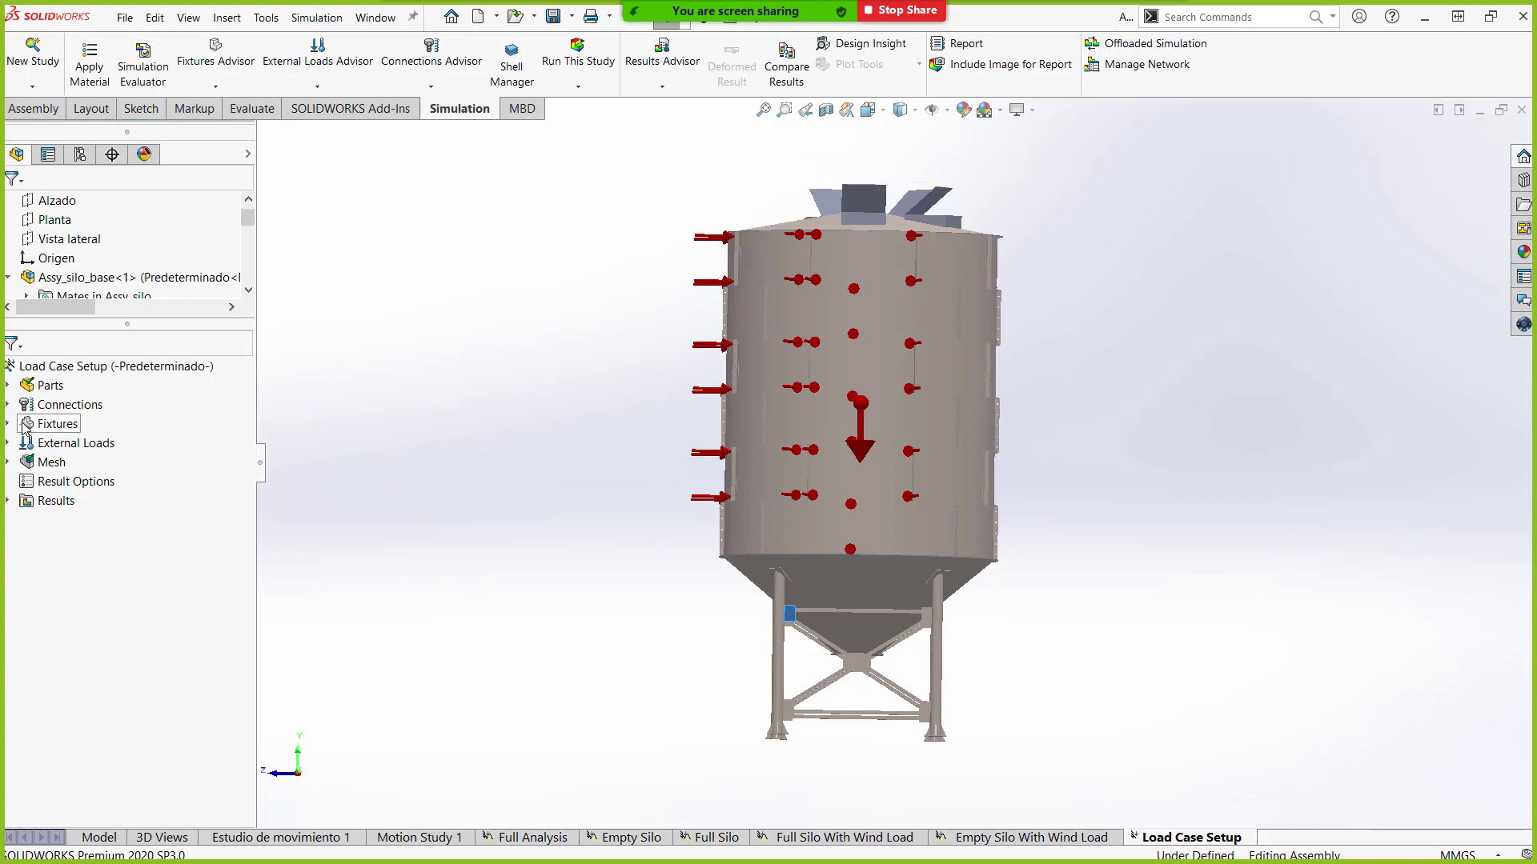
pyautogui.click(8, 424)
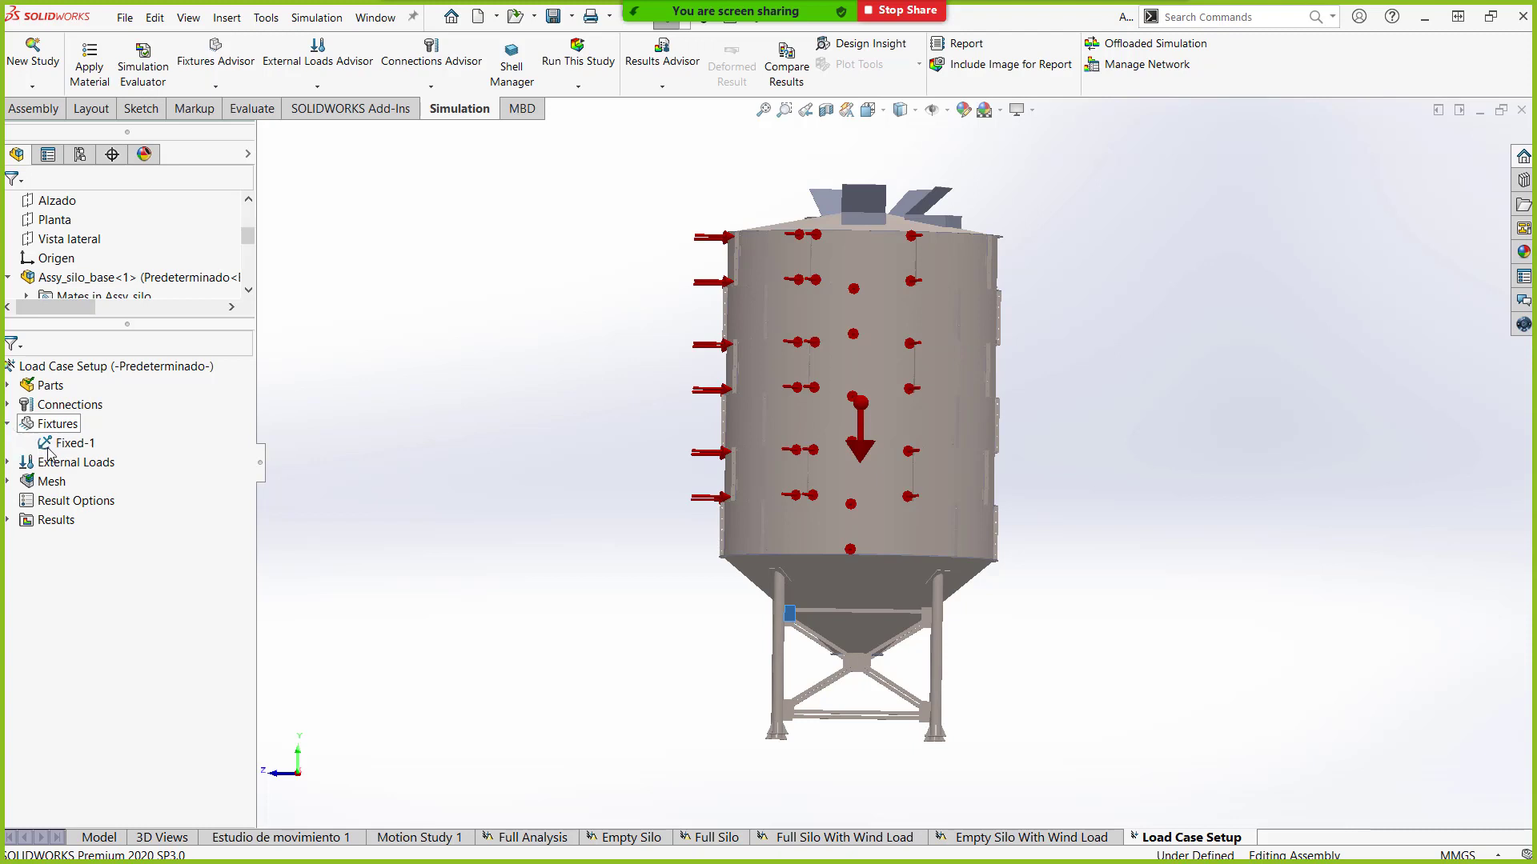
pyautogui.click(80, 444)
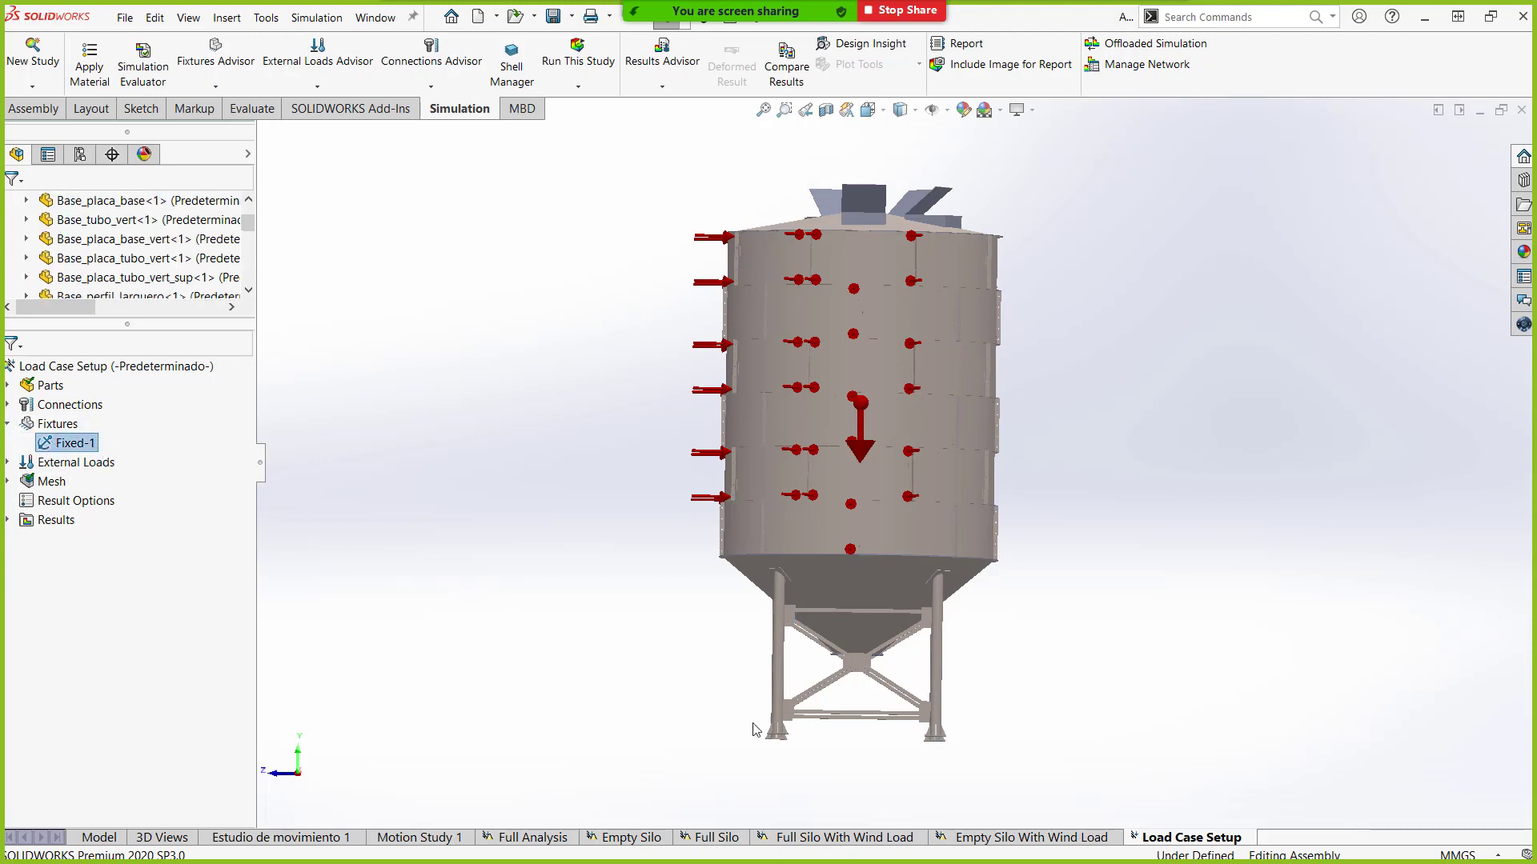
pyautogui.moveTo(741, 715); pyautogui.dragTo(741, 652, button='middle')
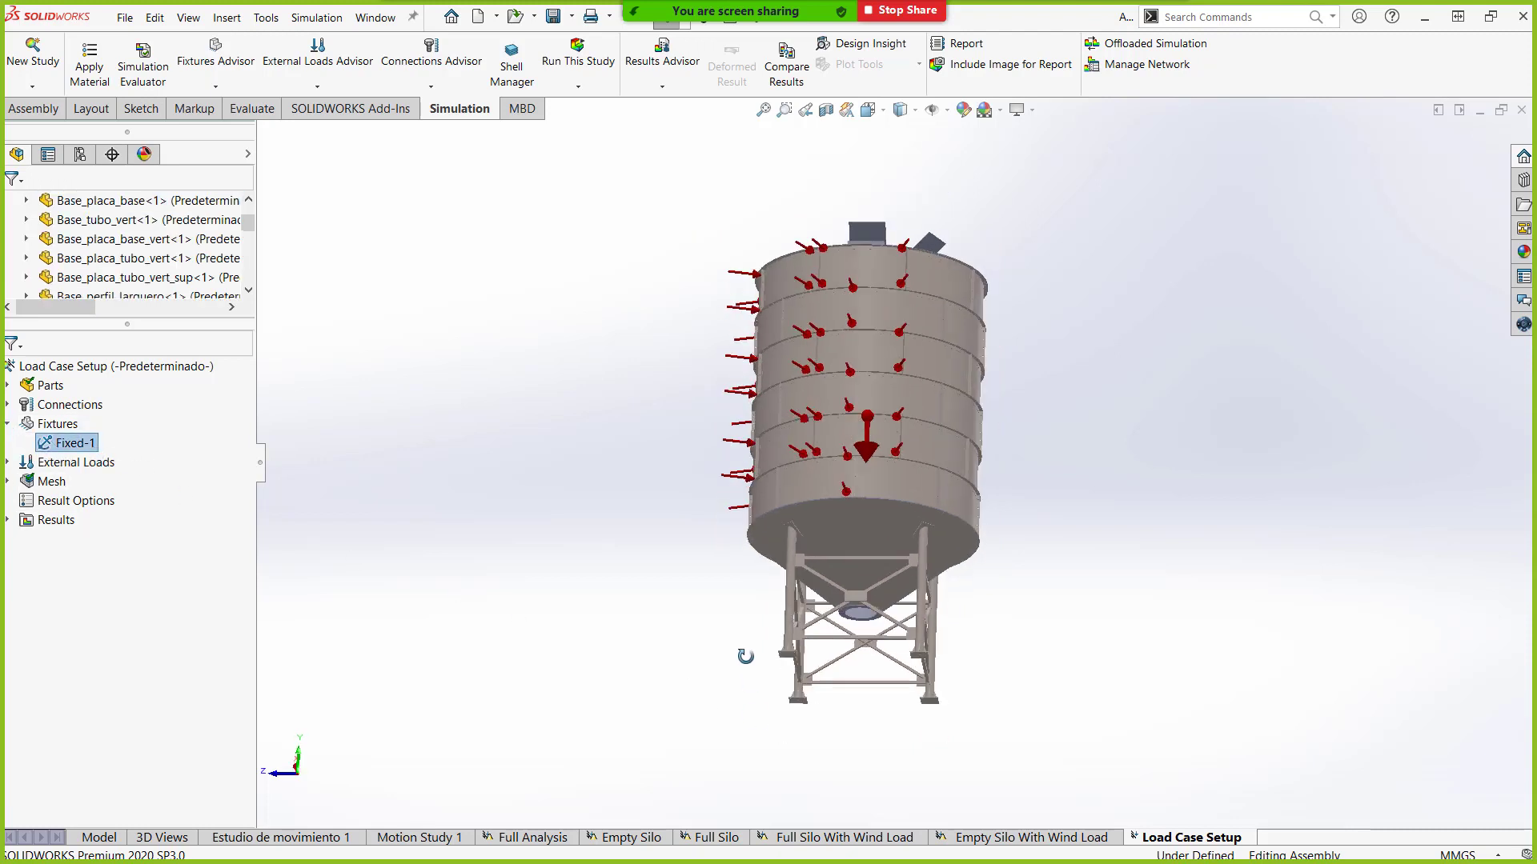
pyautogui.click(71, 445)
pyautogui.click(71, 444)
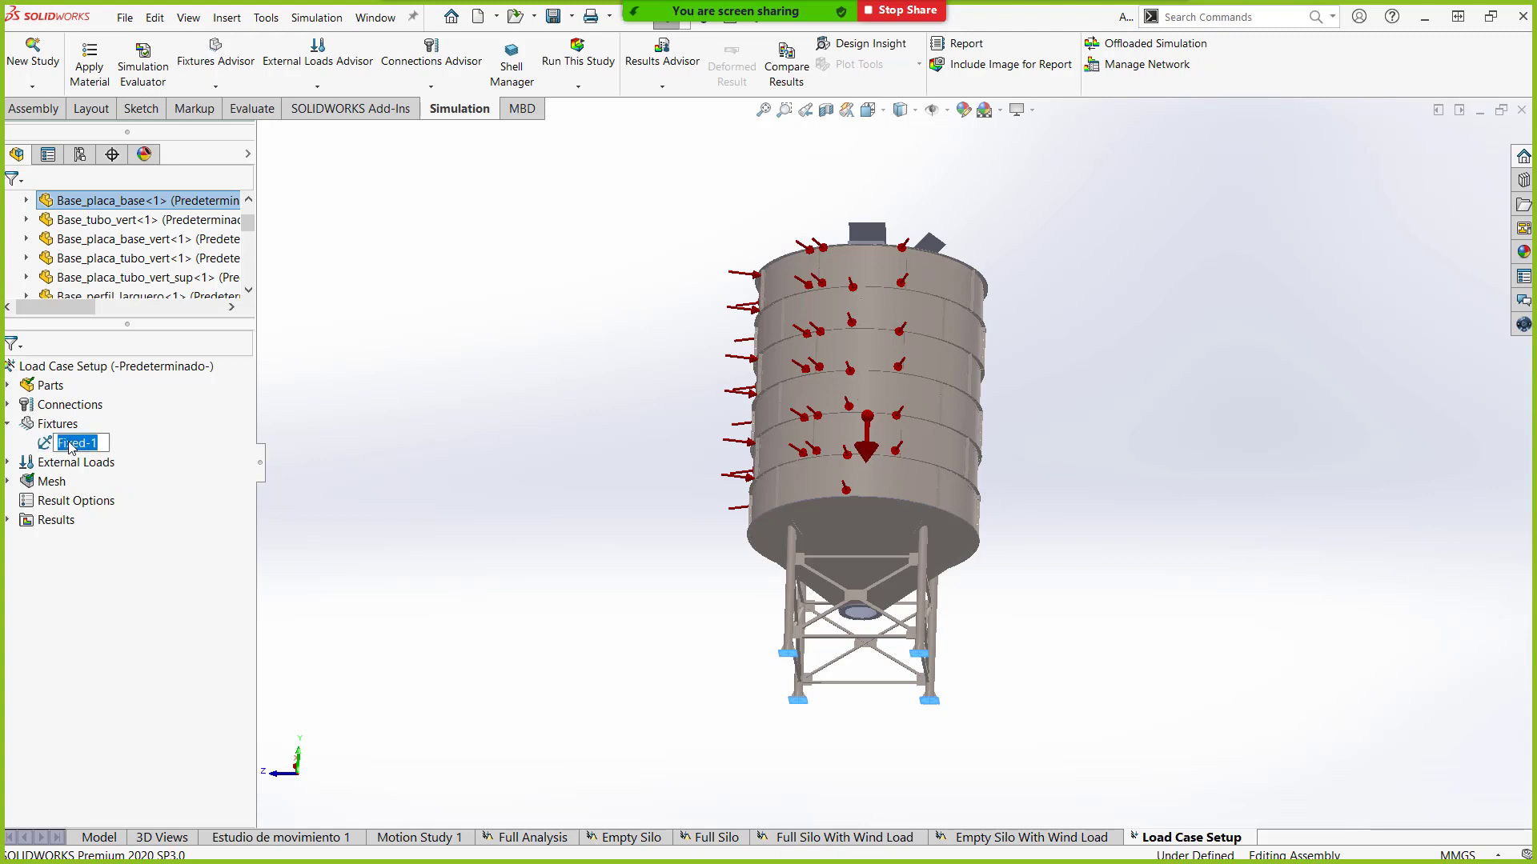
pyautogui.click(6, 425)
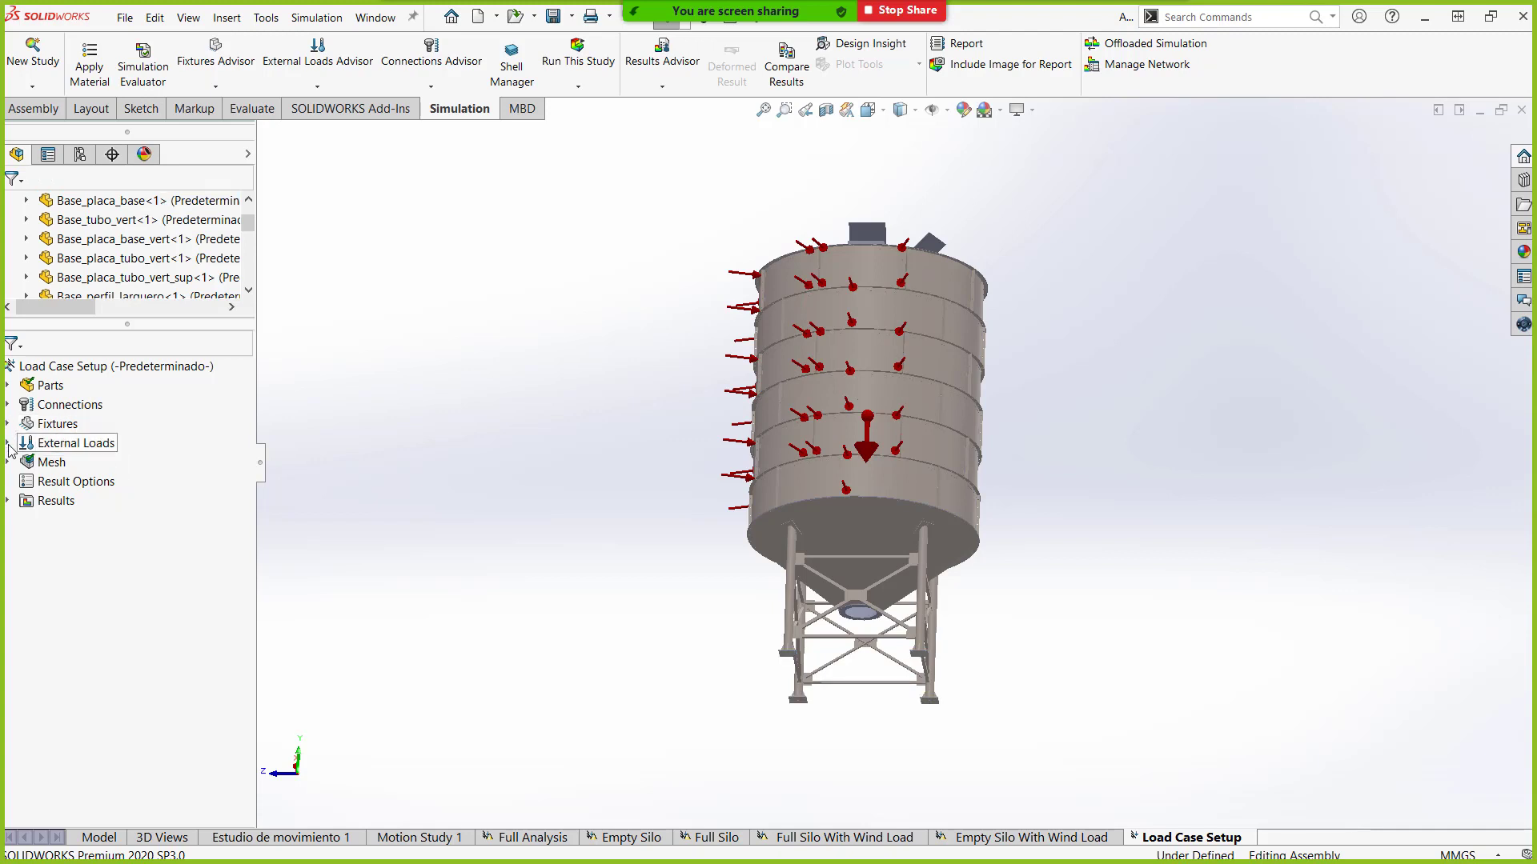
pyautogui.click(8, 443)
# Rotate the silo about its vertical axis to inspect the gravity and pressure loads.
pyautogui.moveTo(487, 413); pyautogui.dragTo(504, 511, button='middle')
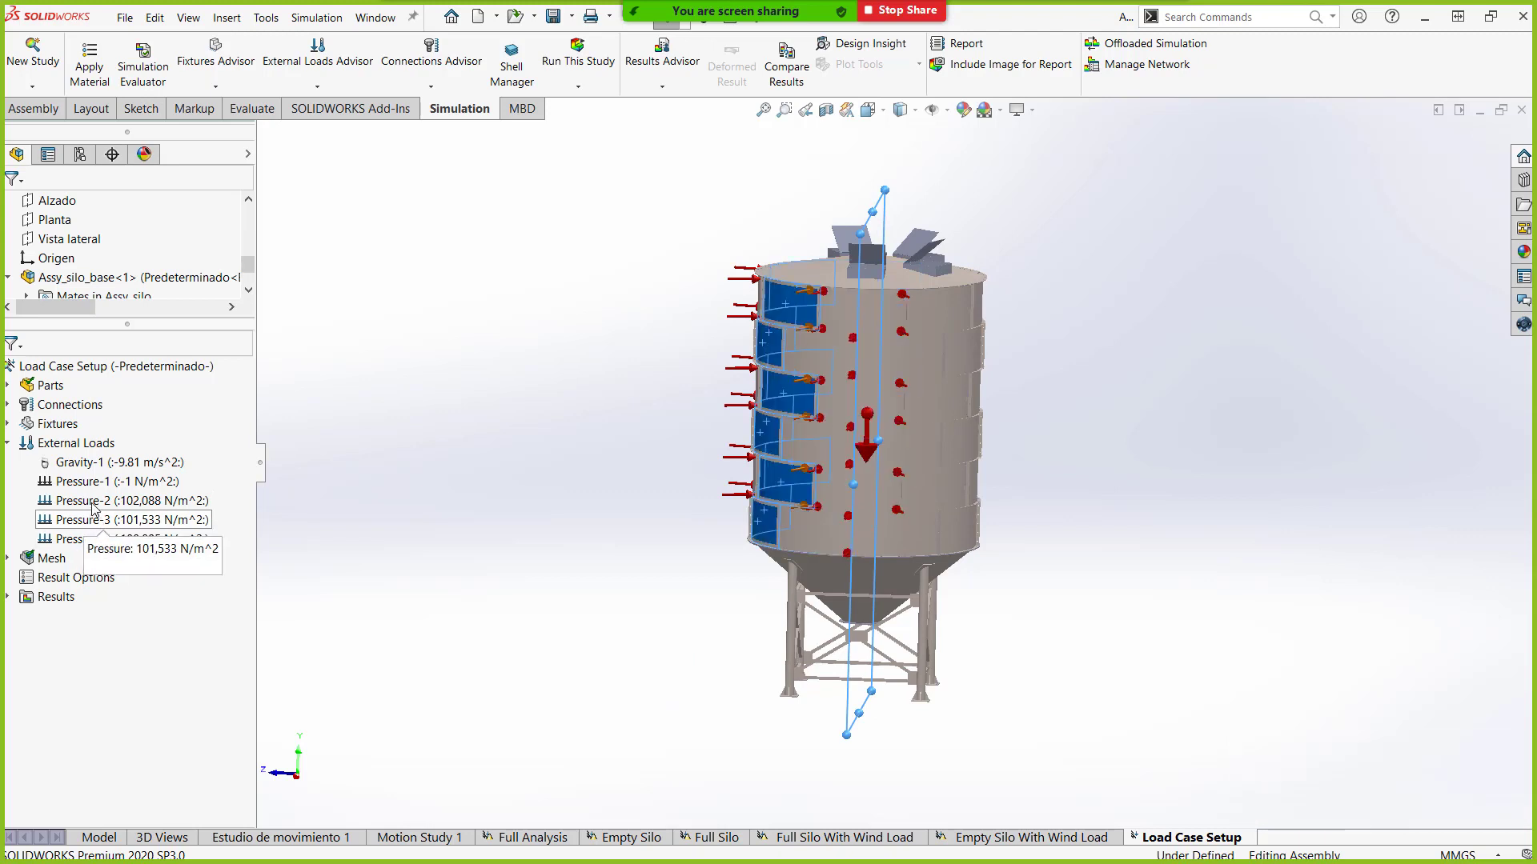
pyautogui.moveTo(522, 479); pyautogui.dragTo(491, 493, button='middle')
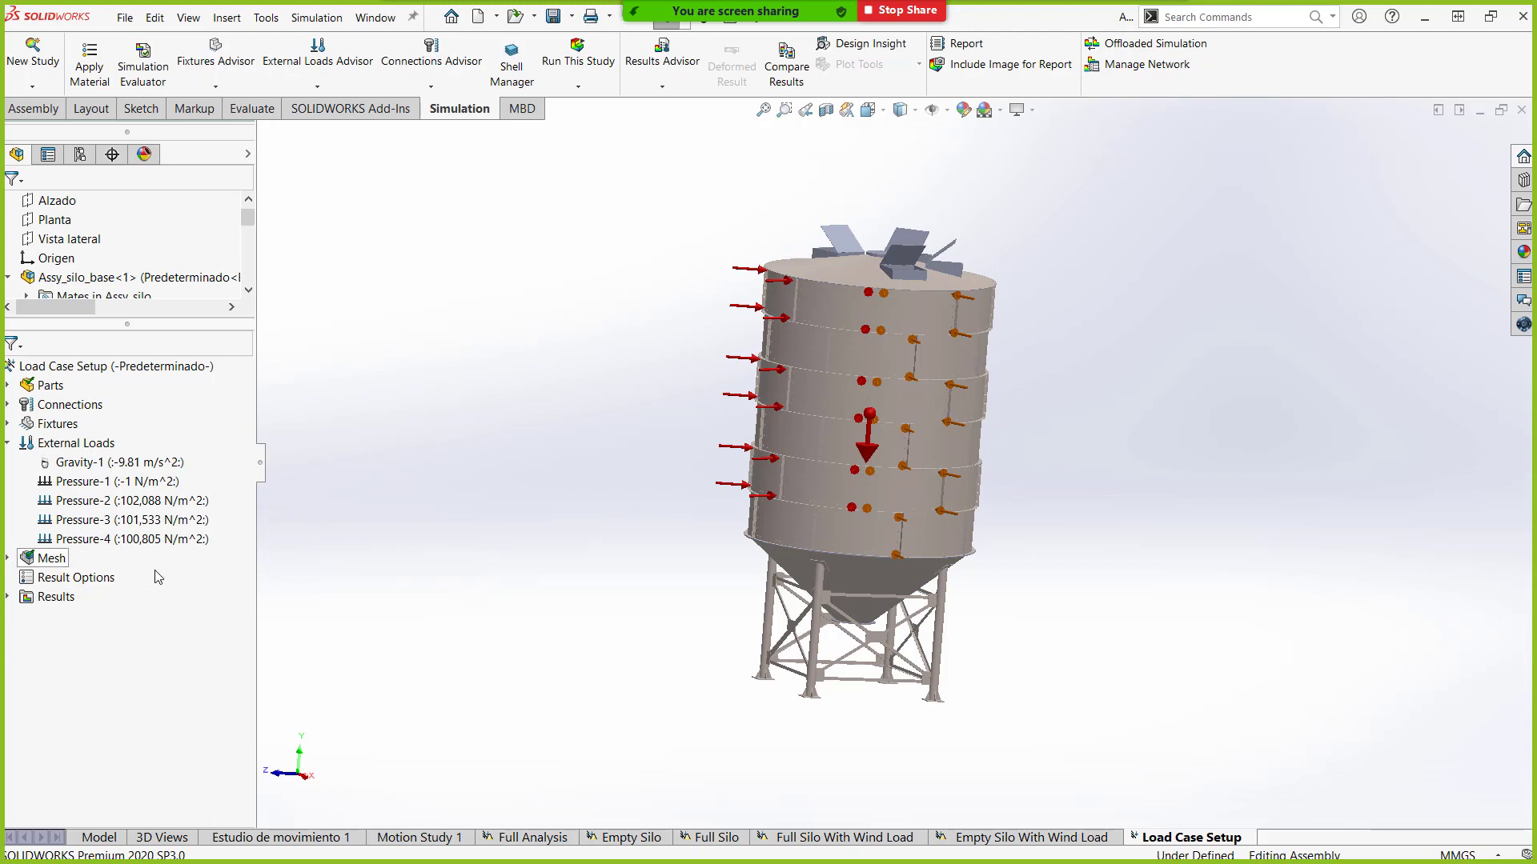
# Check the mesh controls to confirm Control-1, then collapse the mesh settings.
pyautogui.click(9, 558)
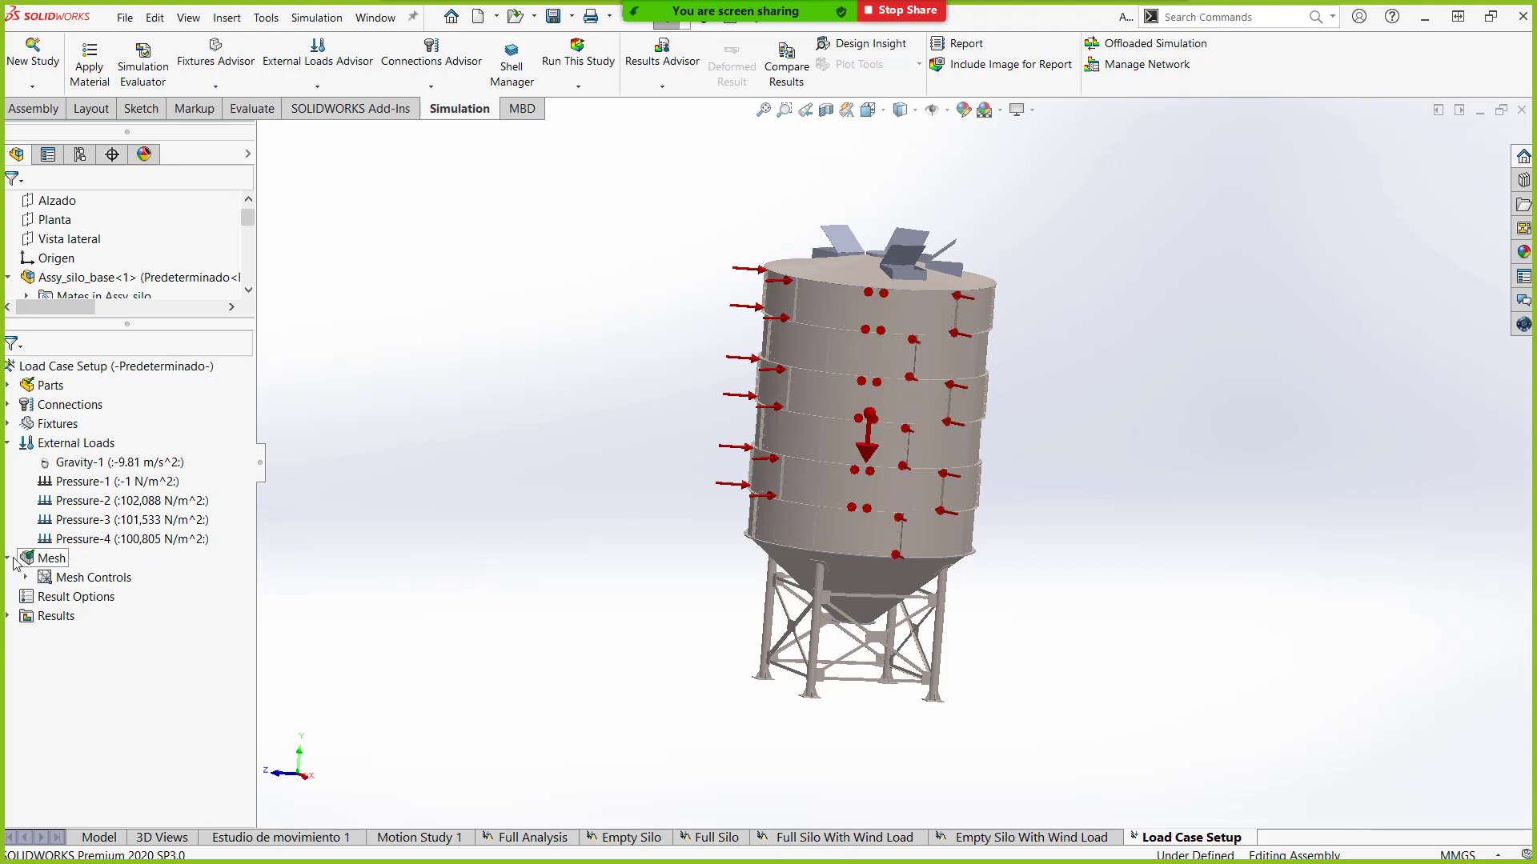
pyautogui.click(25, 577)
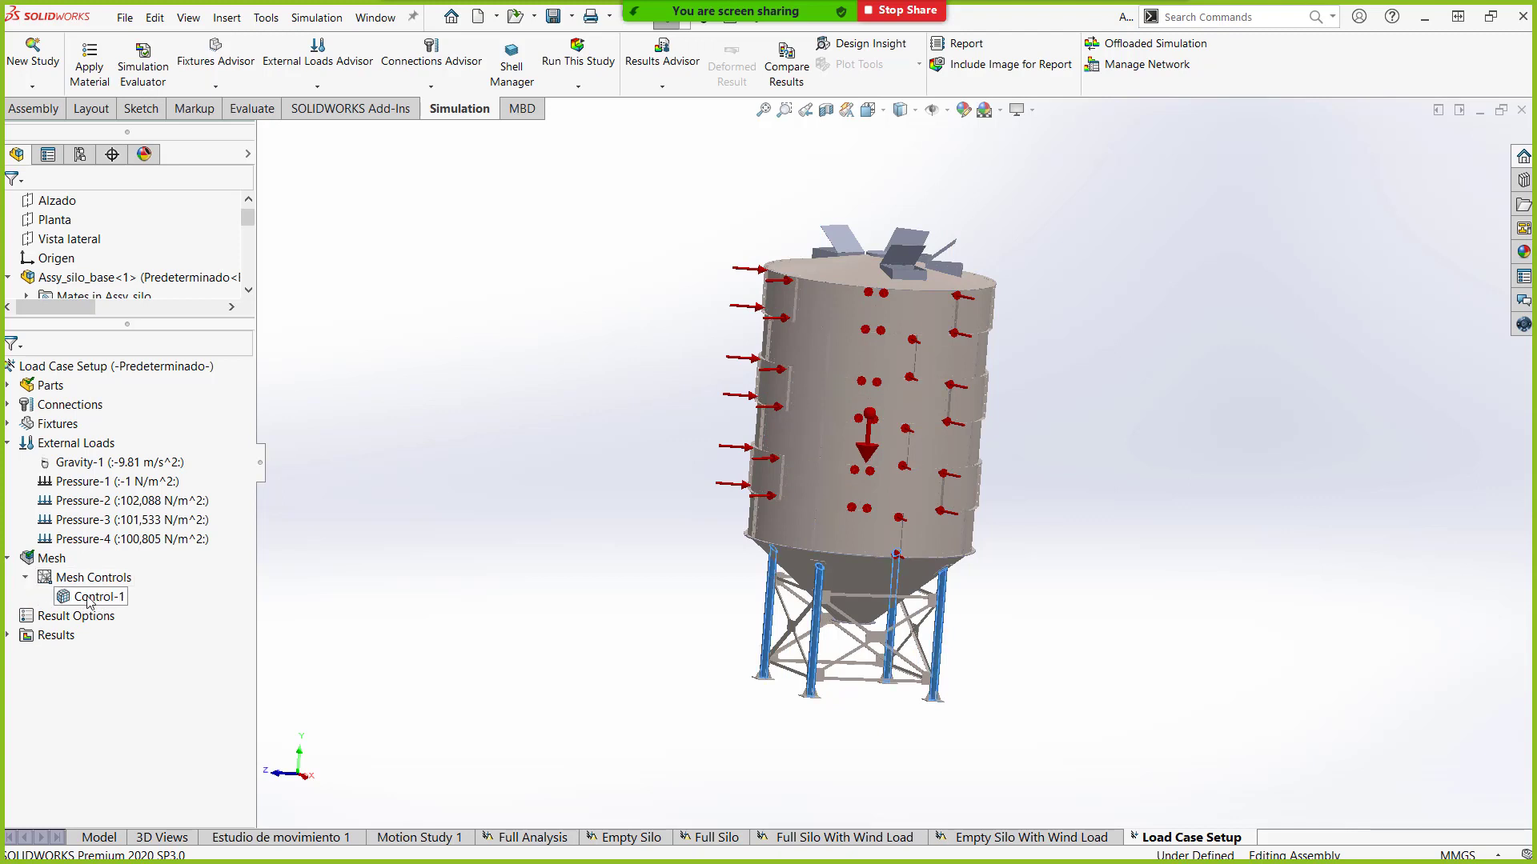
pyautogui.click(26, 577)
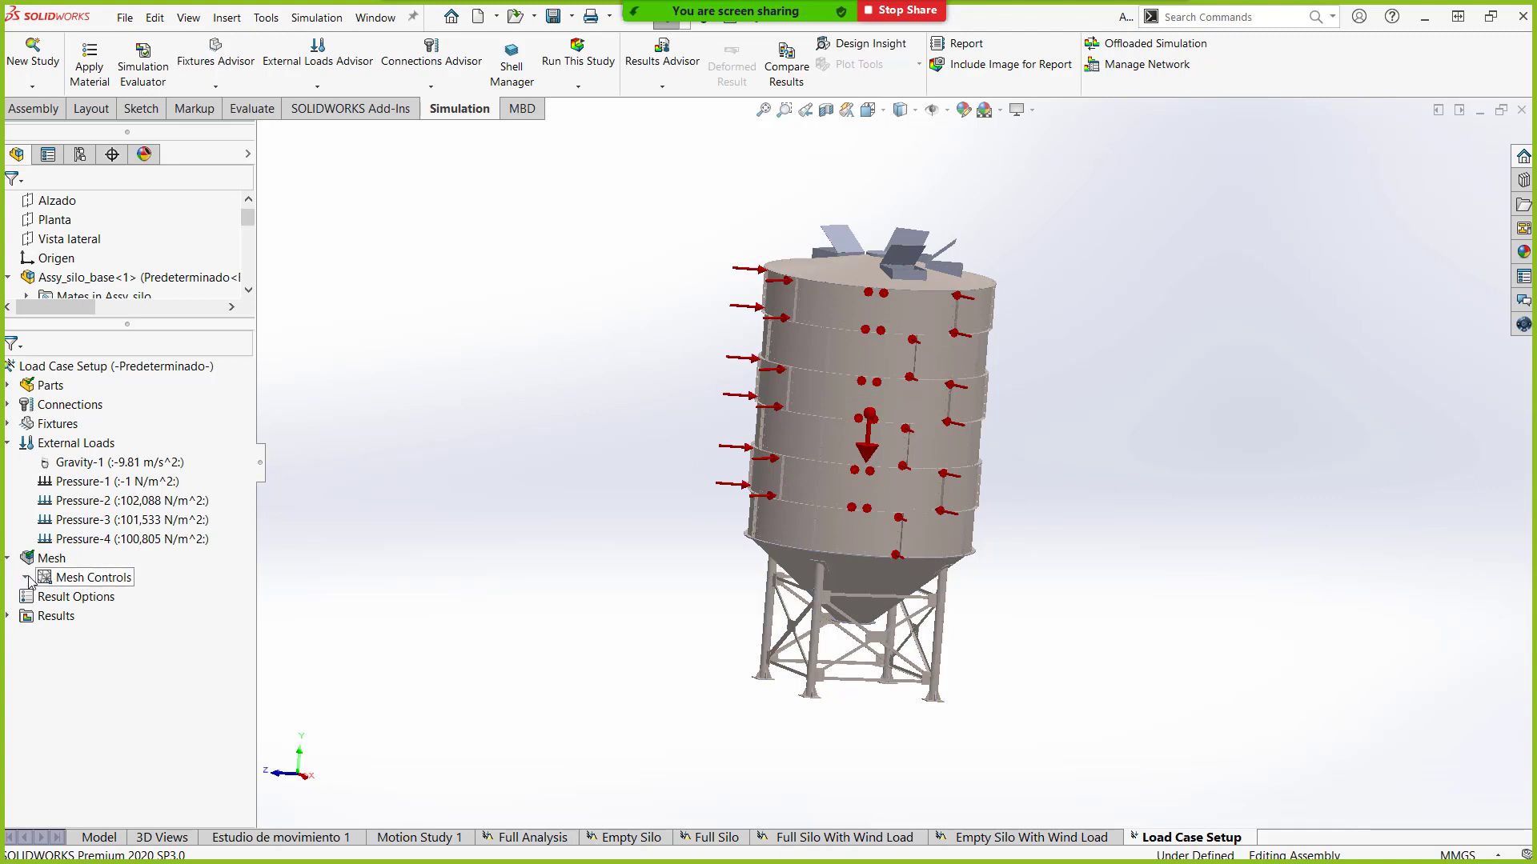
pyautogui.click(8, 559)
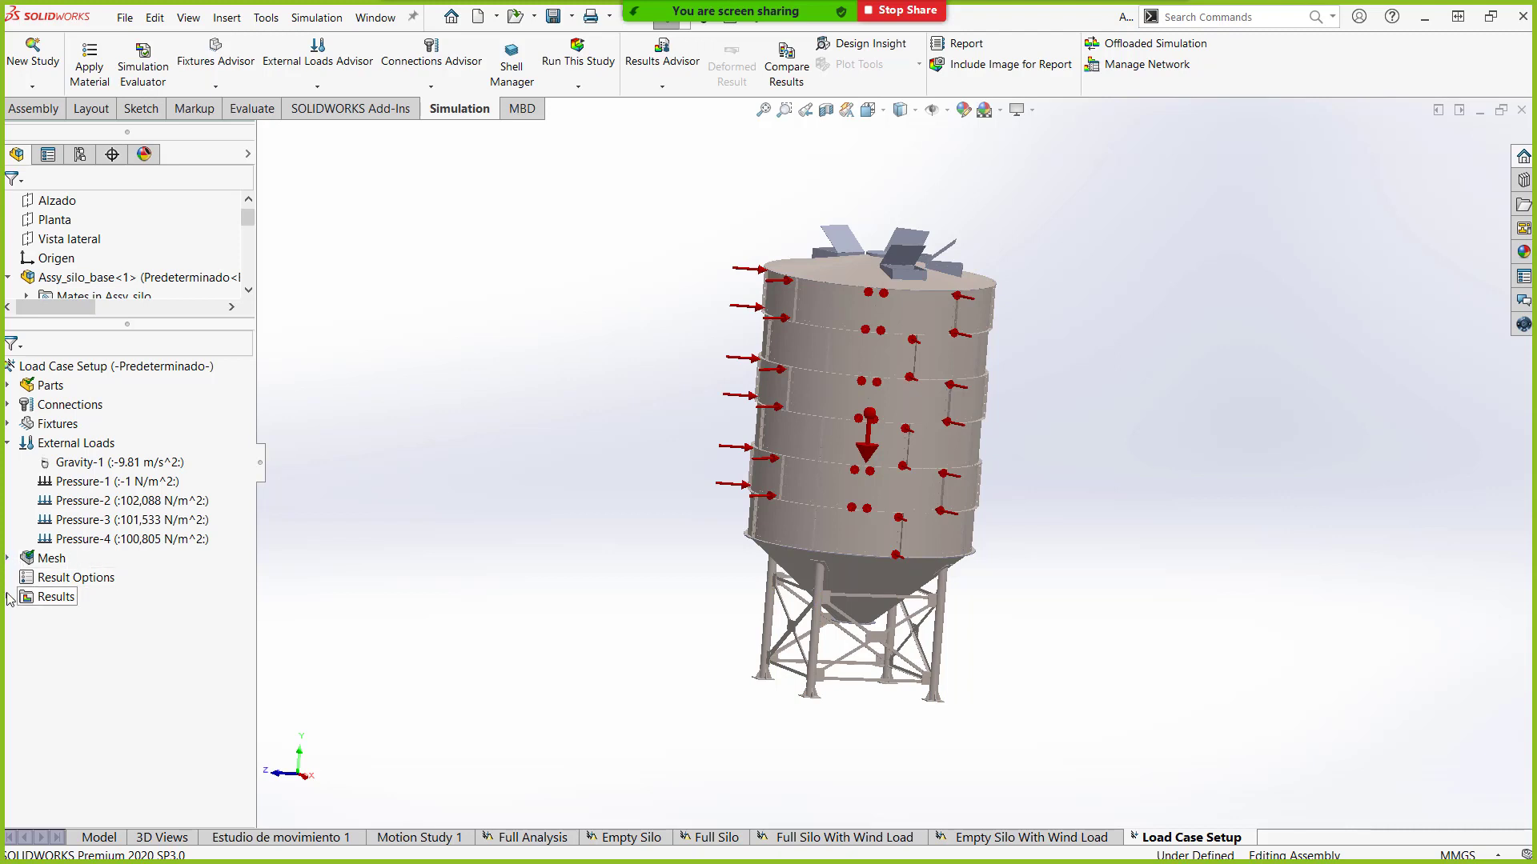
# Display the Stress1 von Mises plot, peaking at 7,454.106 near the hopper.
pyautogui.click(18, 597)
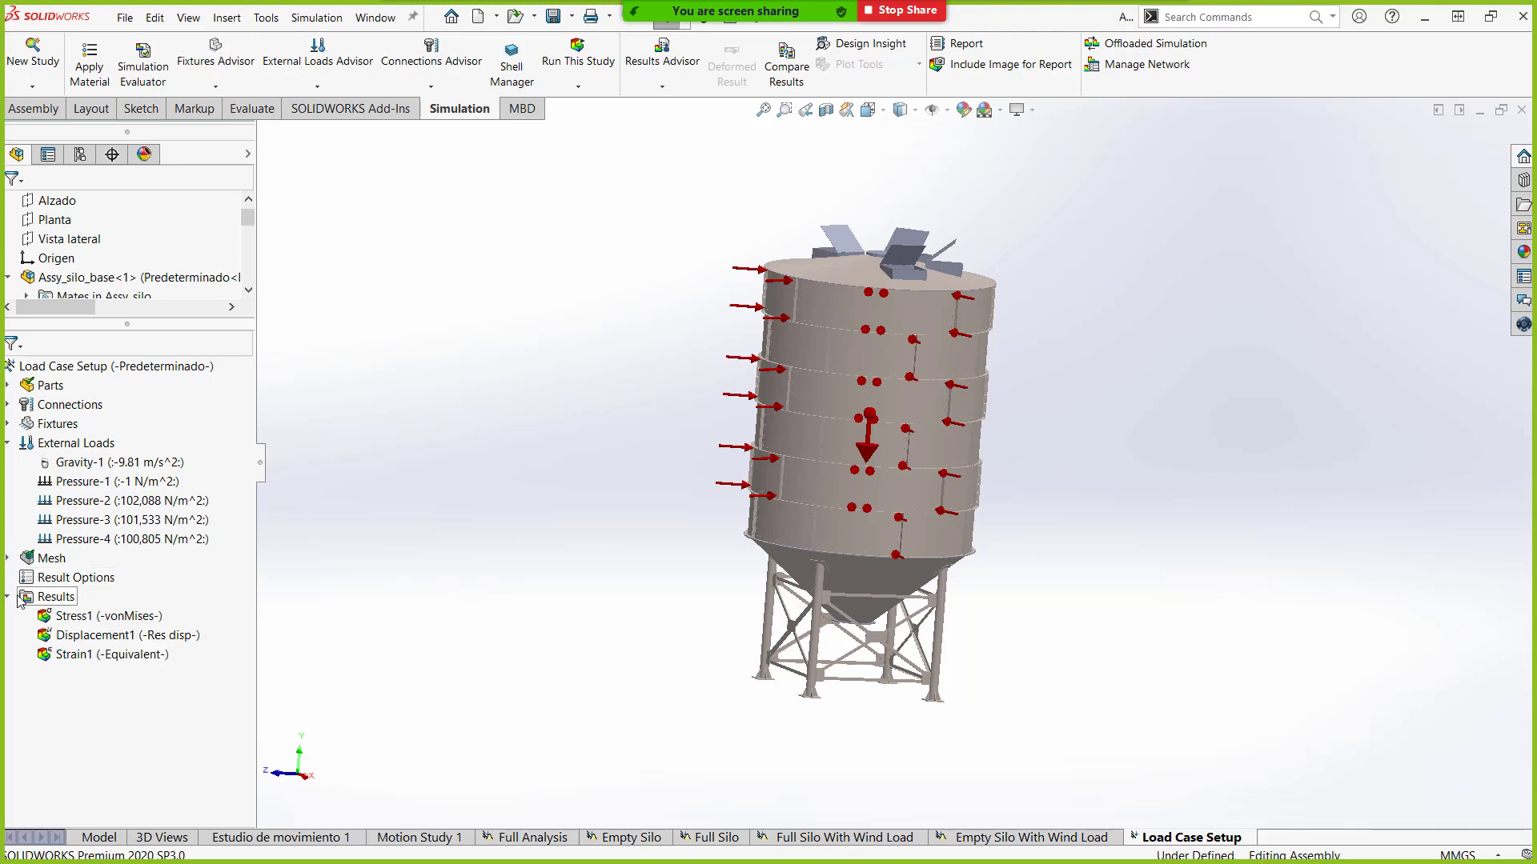
pyautogui.click(117, 616)
pyautogui.doubleClick(118, 617)
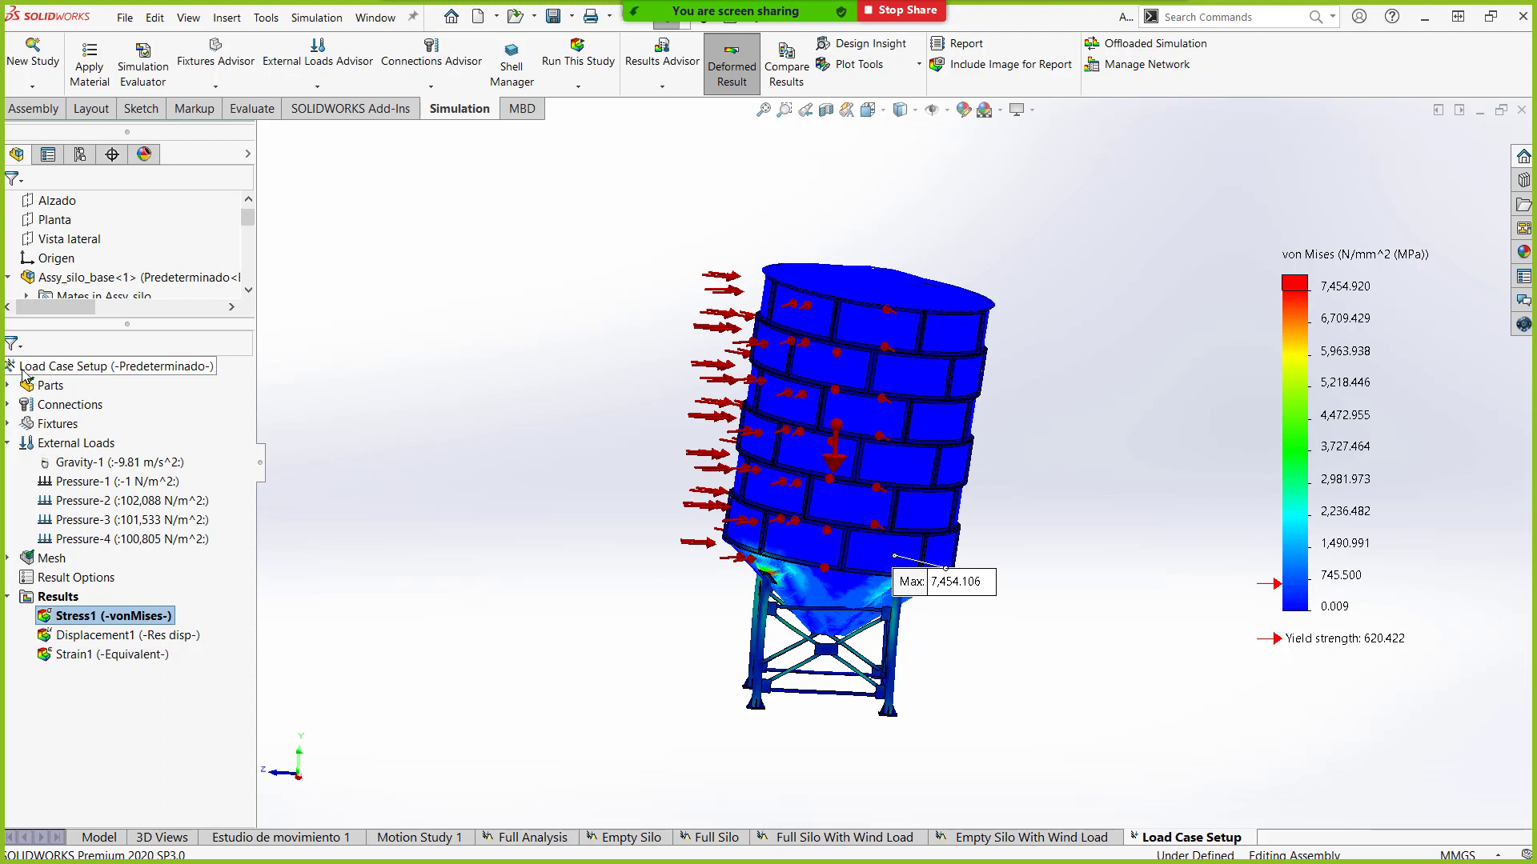
# Open the Load Case Manager for the Load Case Setup study.
pyautogui.rightClick(91, 371)
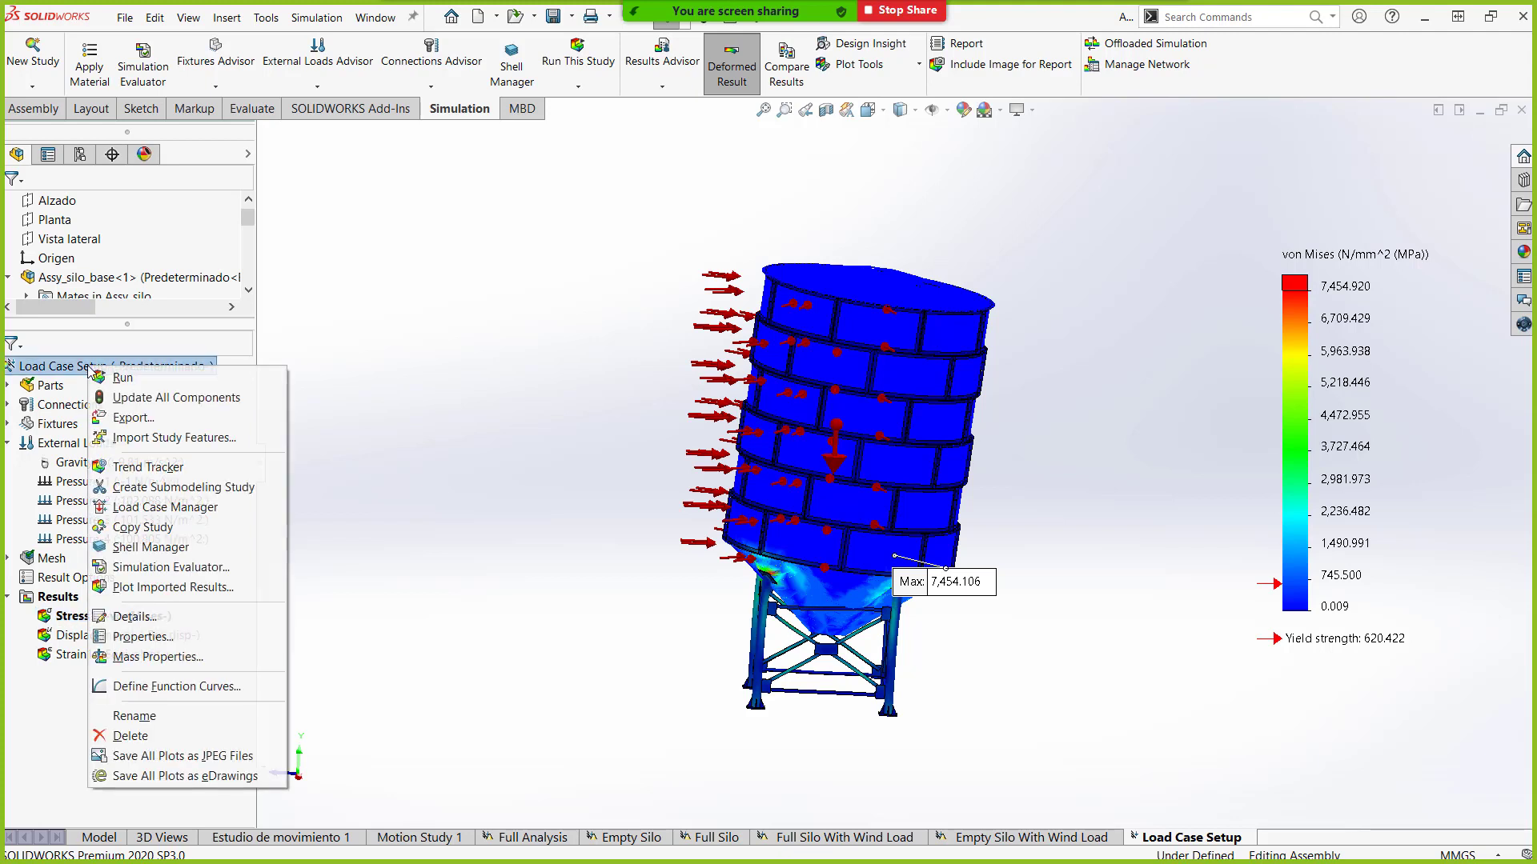
pyautogui.click(177, 509)
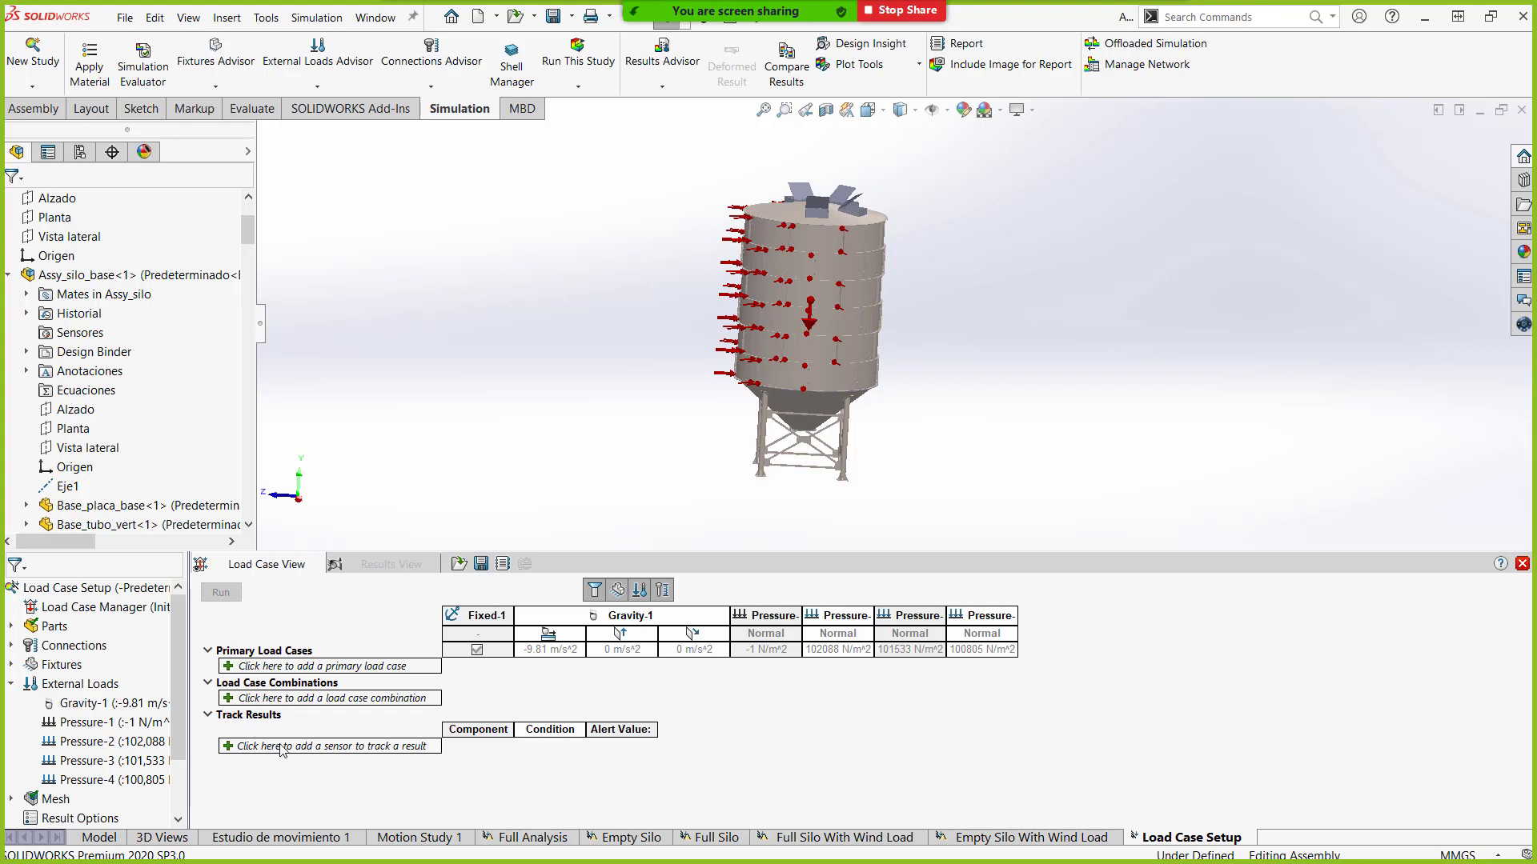
# Add a first primary load case named Gravity Load.
pyautogui.click(230, 669)
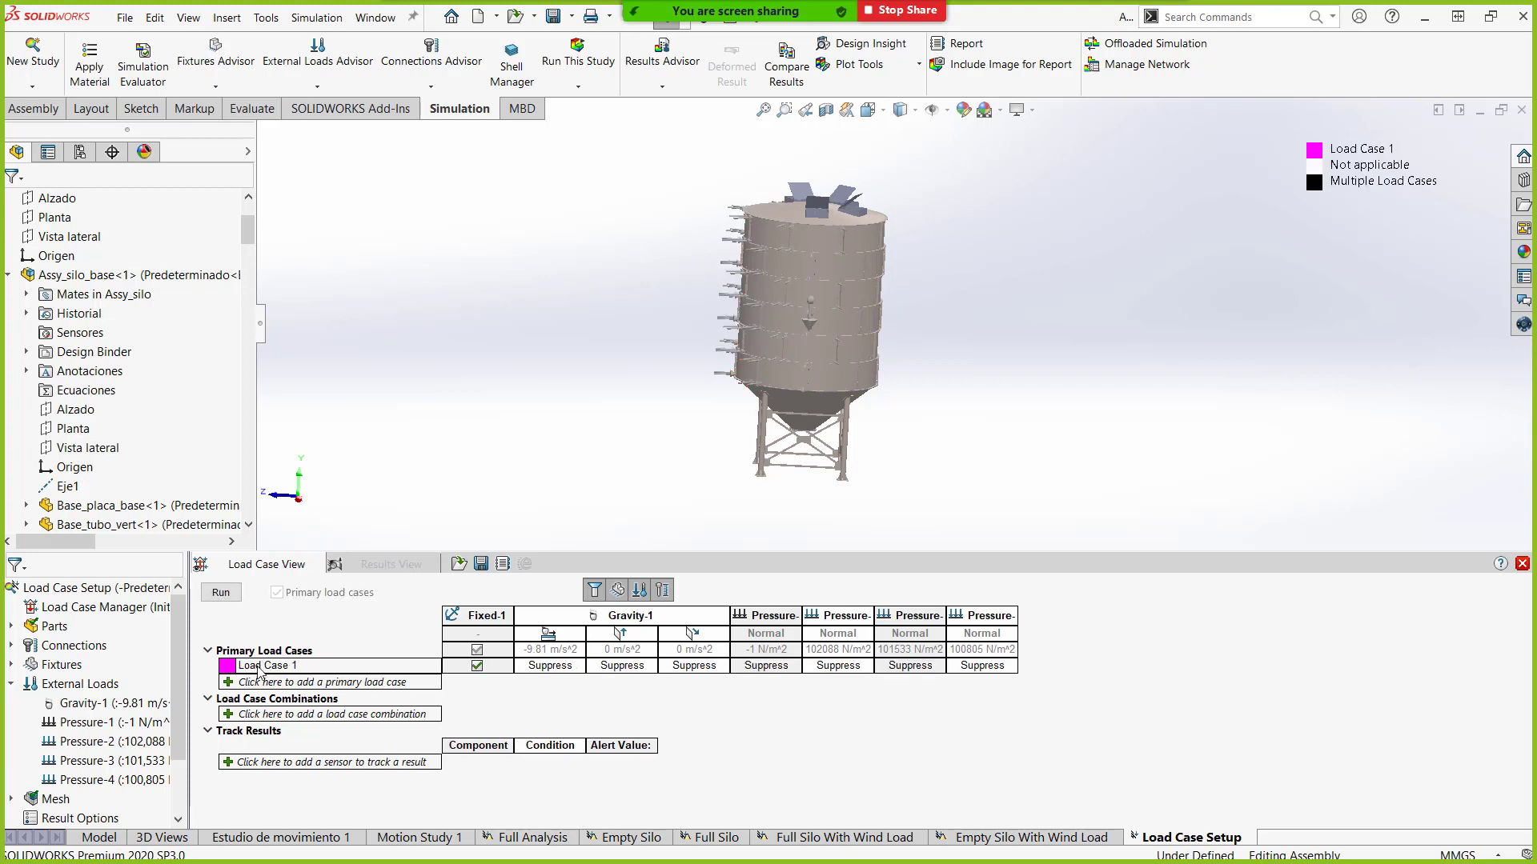
pyautogui.click(305, 669)
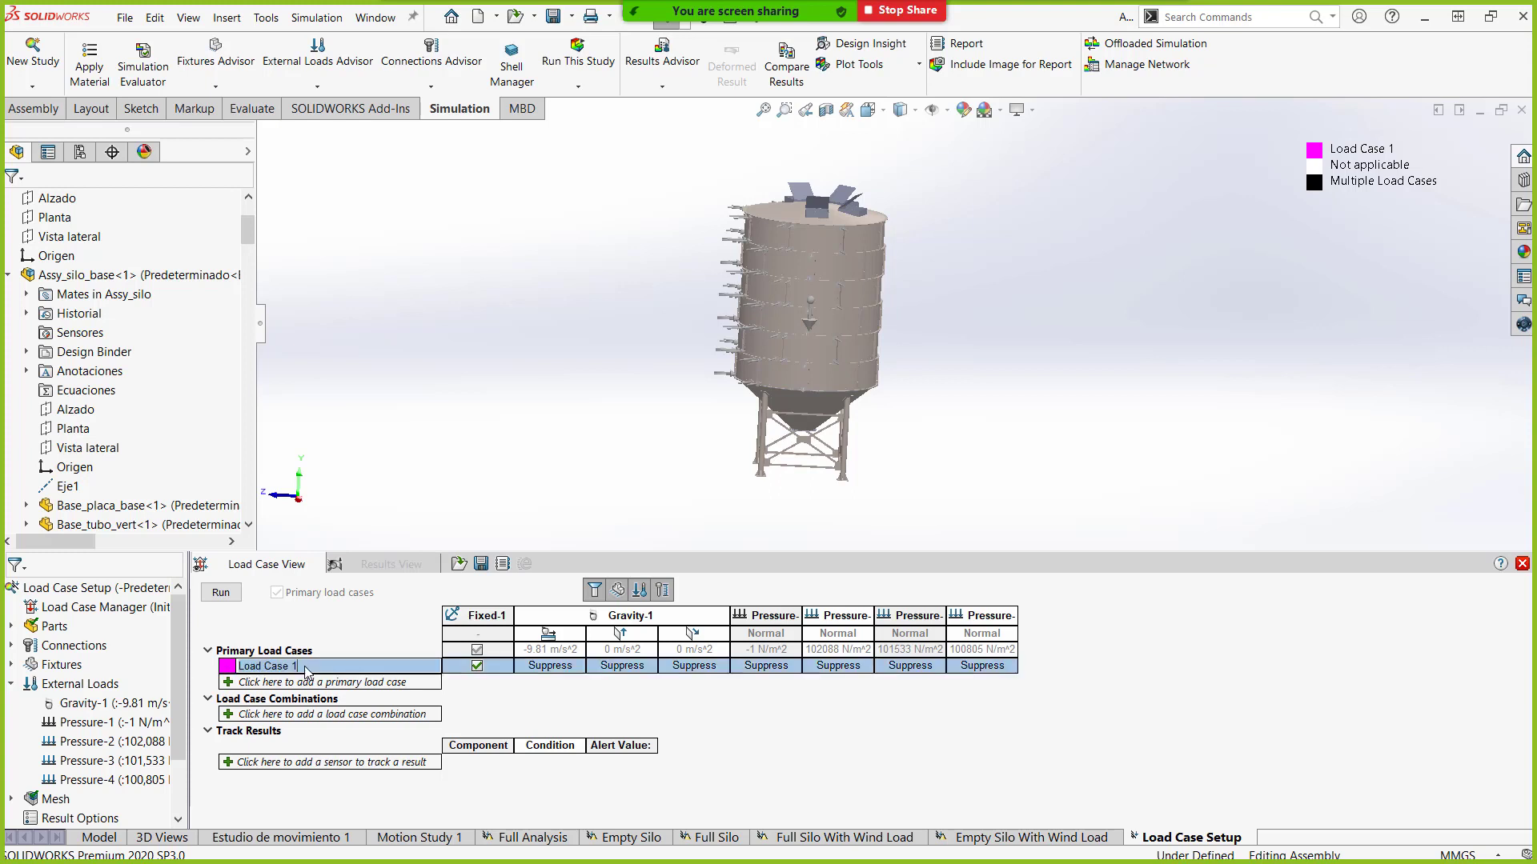
pyautogui.moveTo(303, 666); pyautogui.dragTo(217, 666)
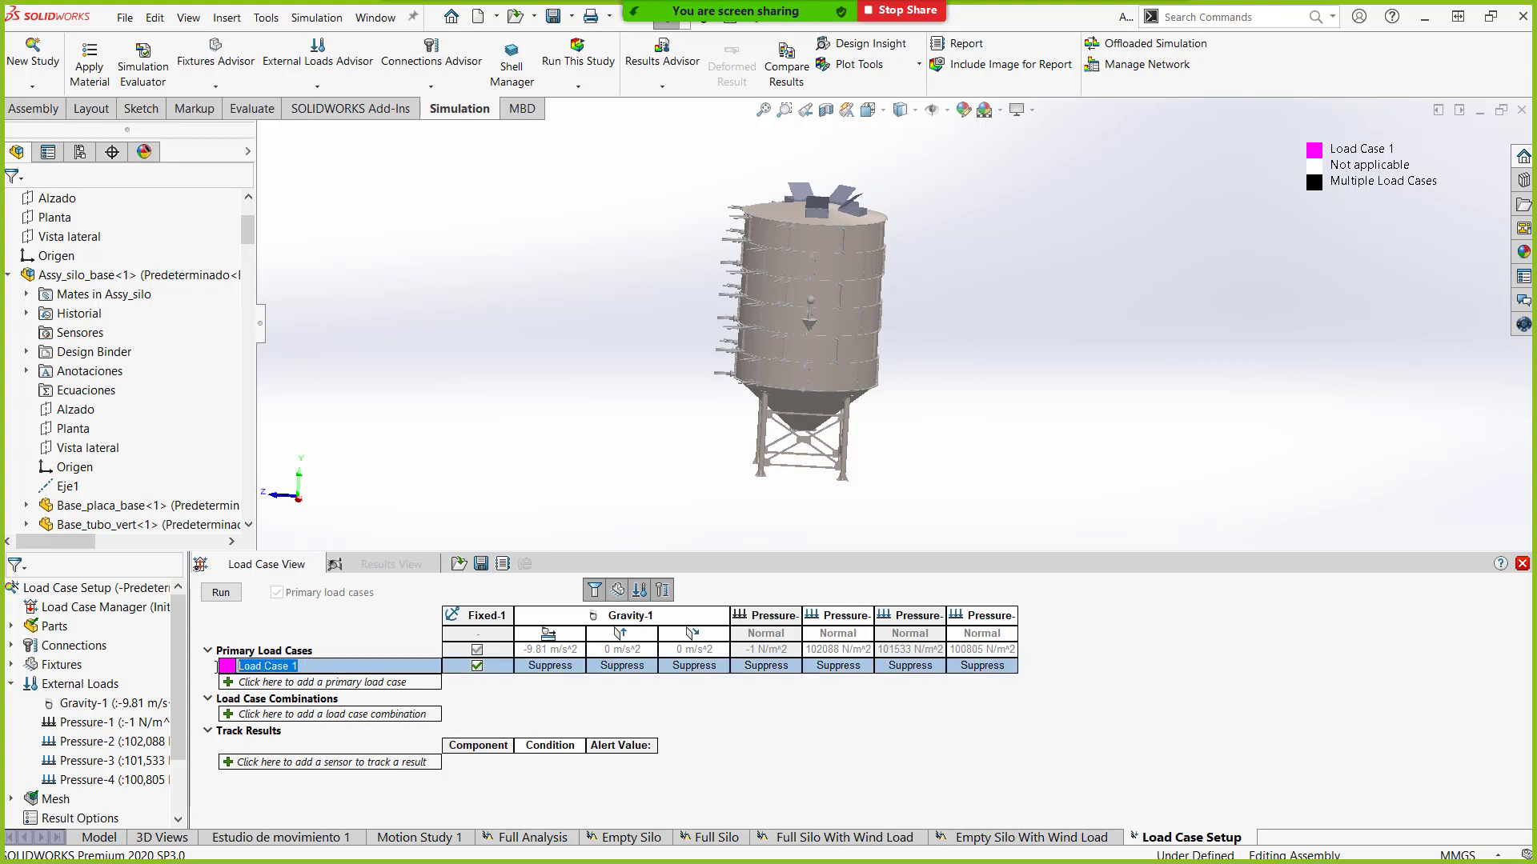
pyautogui.write('Gravity Load')
pyautogui.click(230, 684)
# Add primary load cases named Full Silo Load and Wind Load.
pyautogui.click(318, 682)
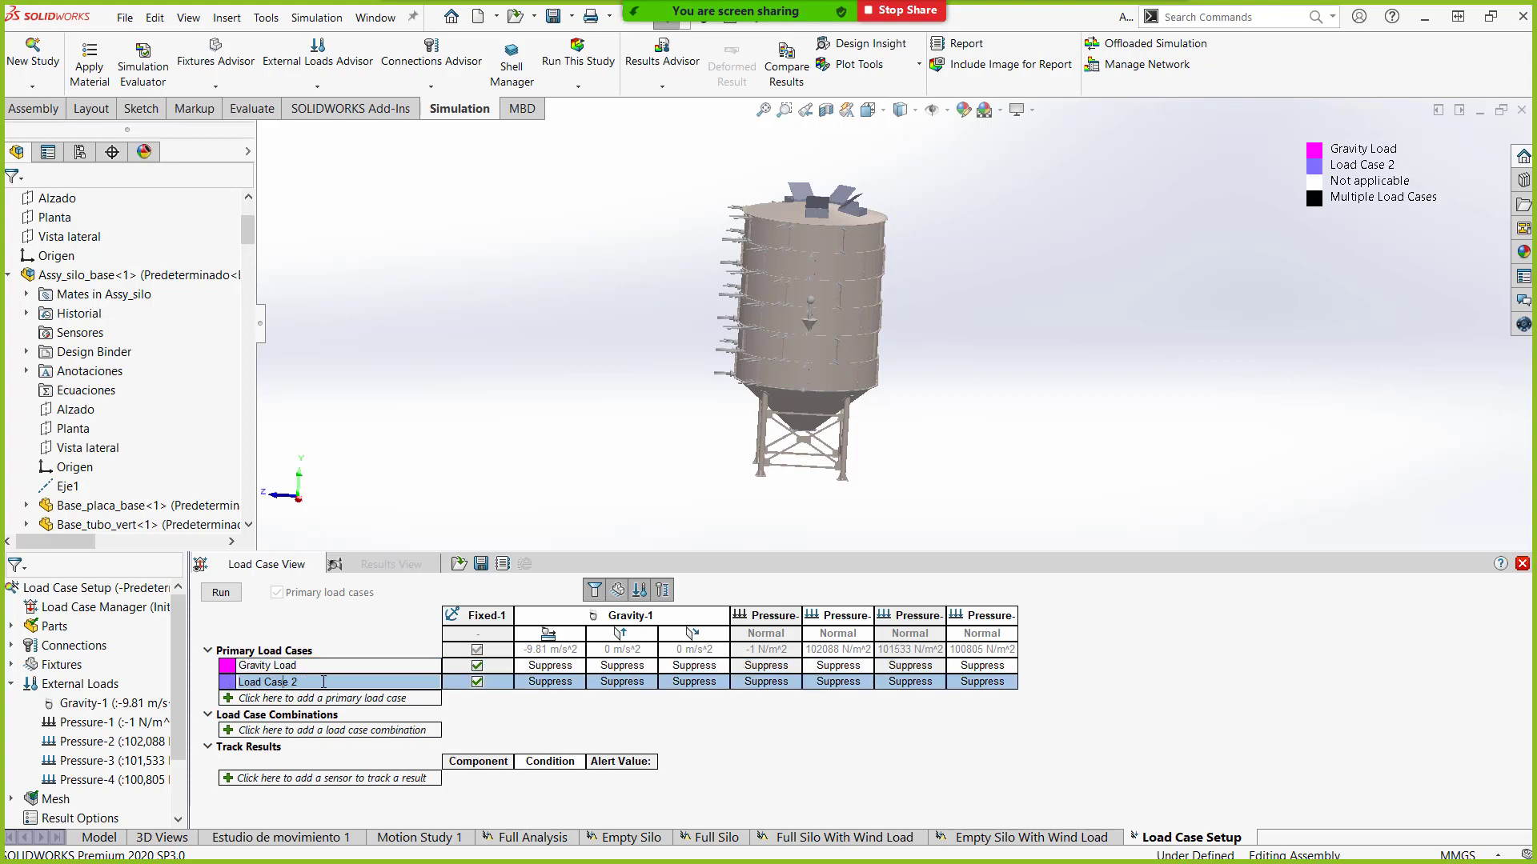
pyautogui.click(304, 681)
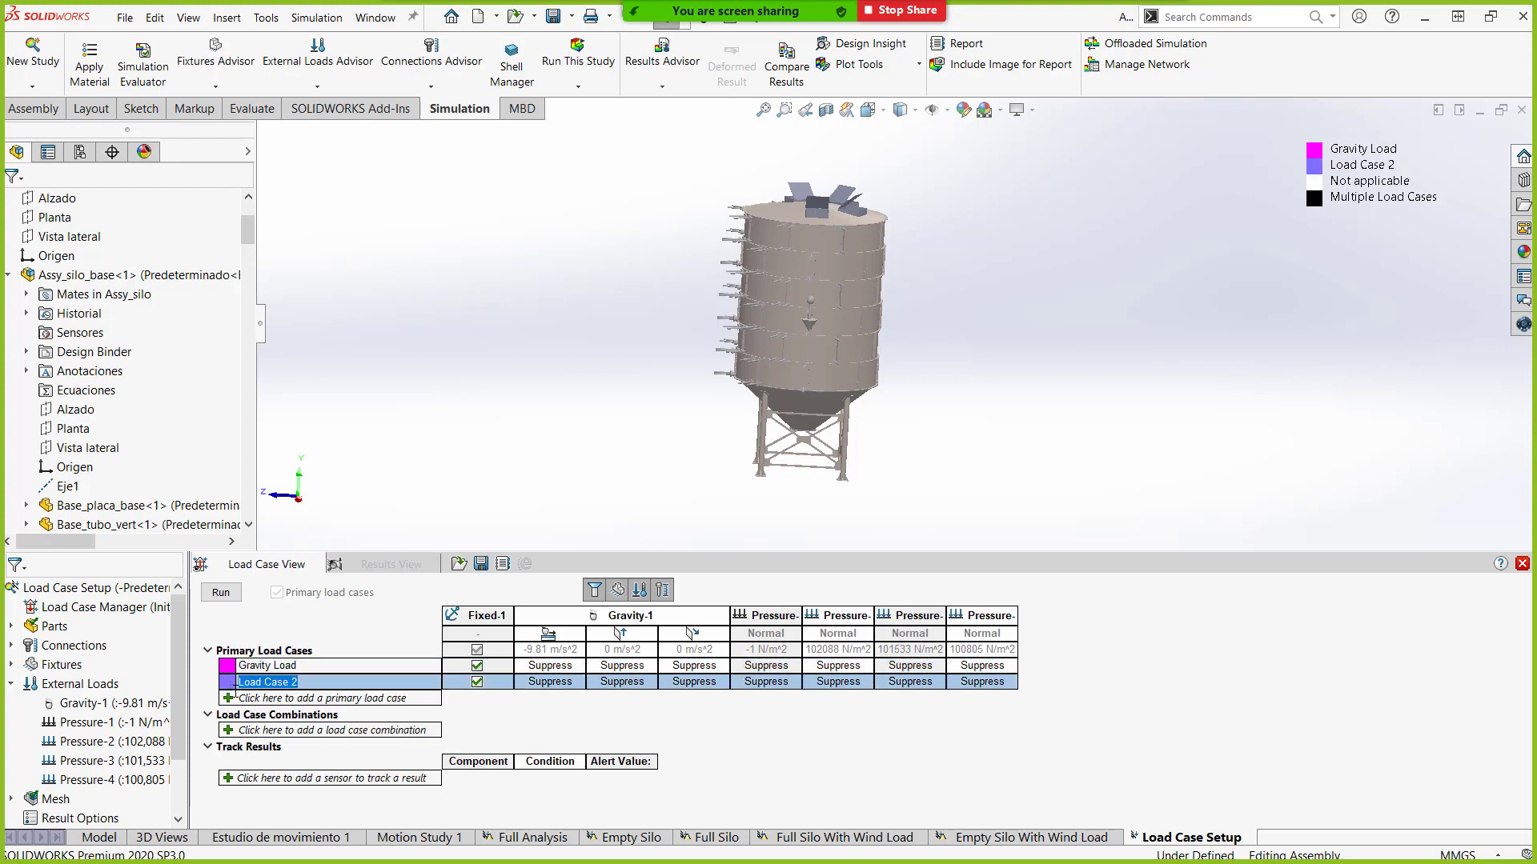
pyautogui.write('Full Silo Load')
pyautogui.click(231, 703)
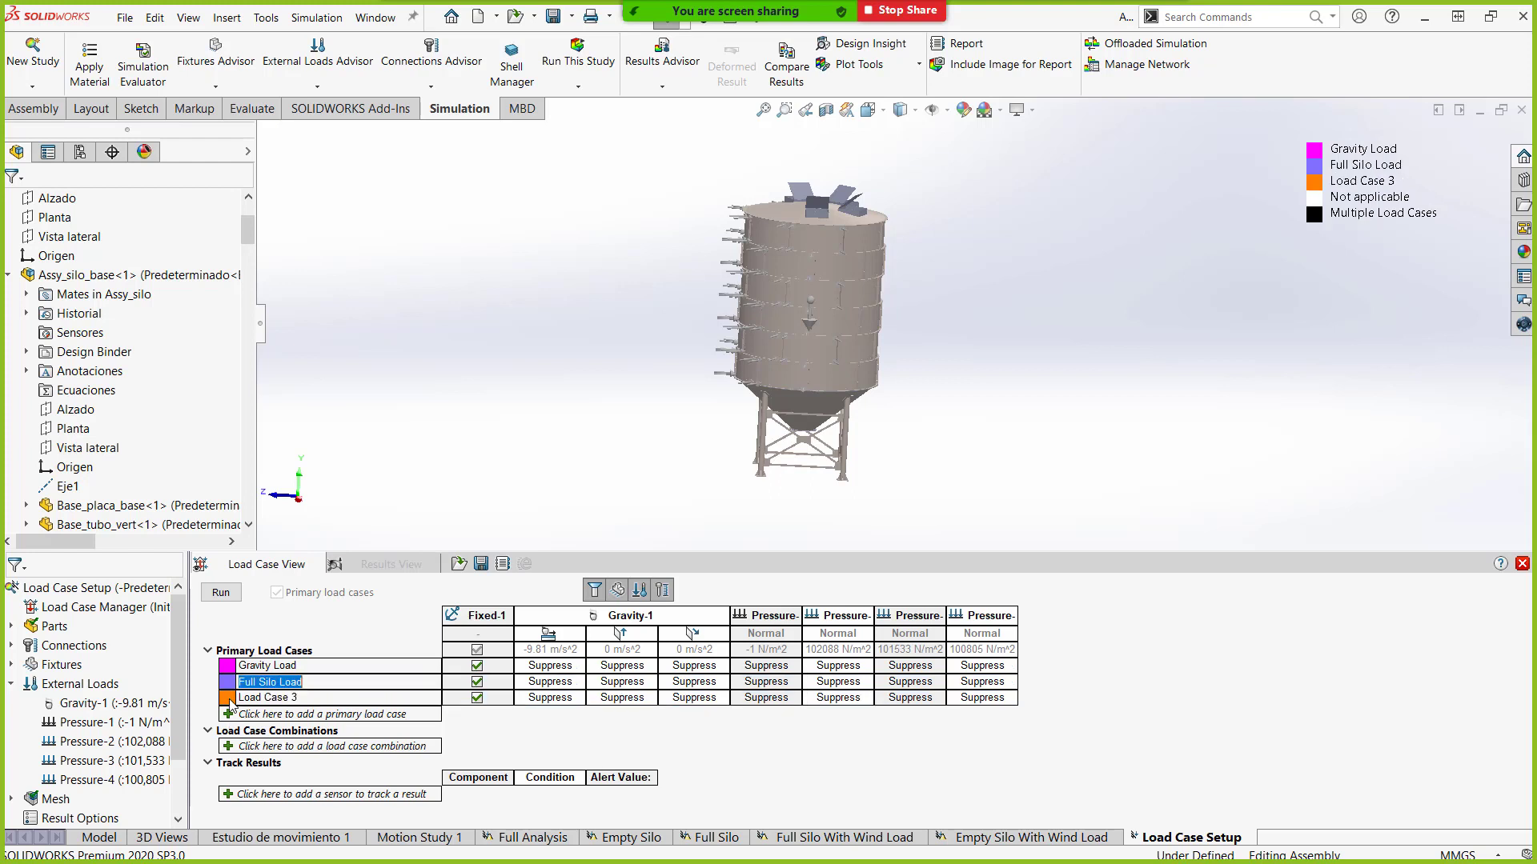
pyautogui.doubleClick(308, 703)
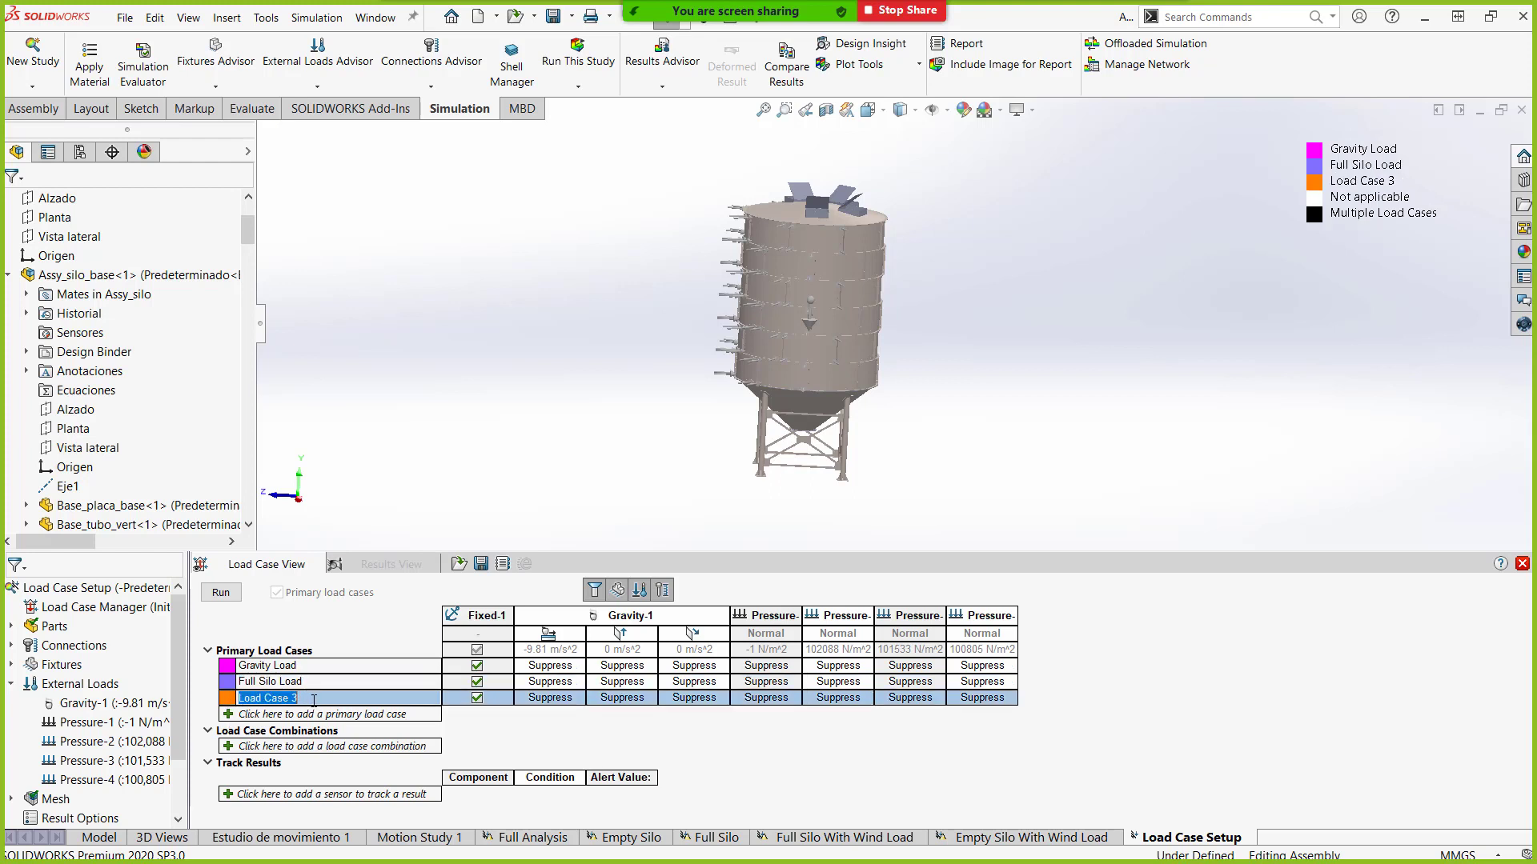
pyautogui.write('Wind Load')
pyautogui.press('Return')
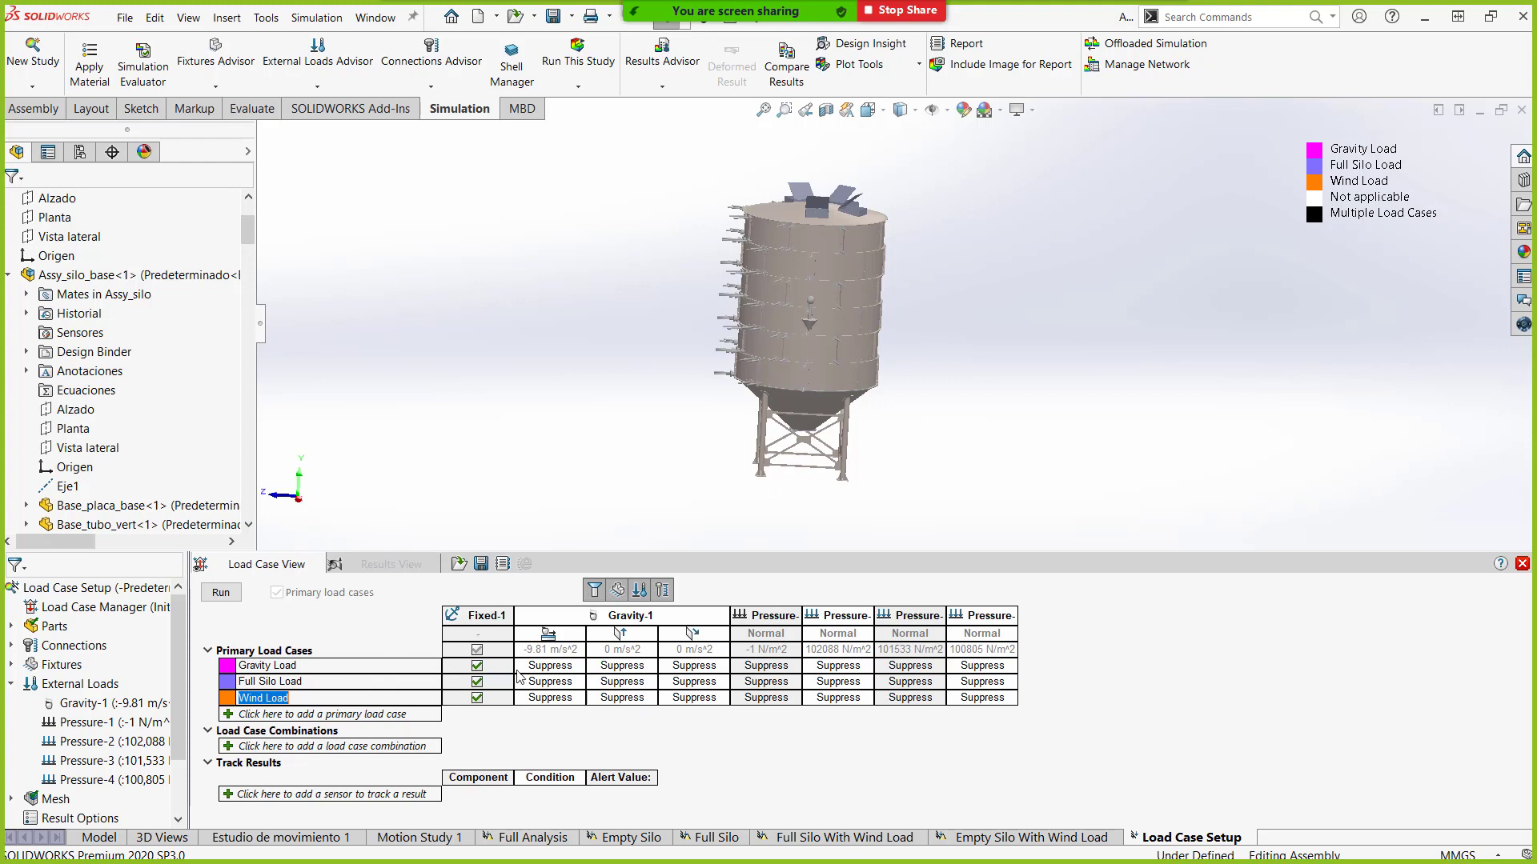
# Activate -9.81 gravity on Gravity Load and Pressure-1 at -1 on Full Silo Load.
pyautogui.click(565, 666)
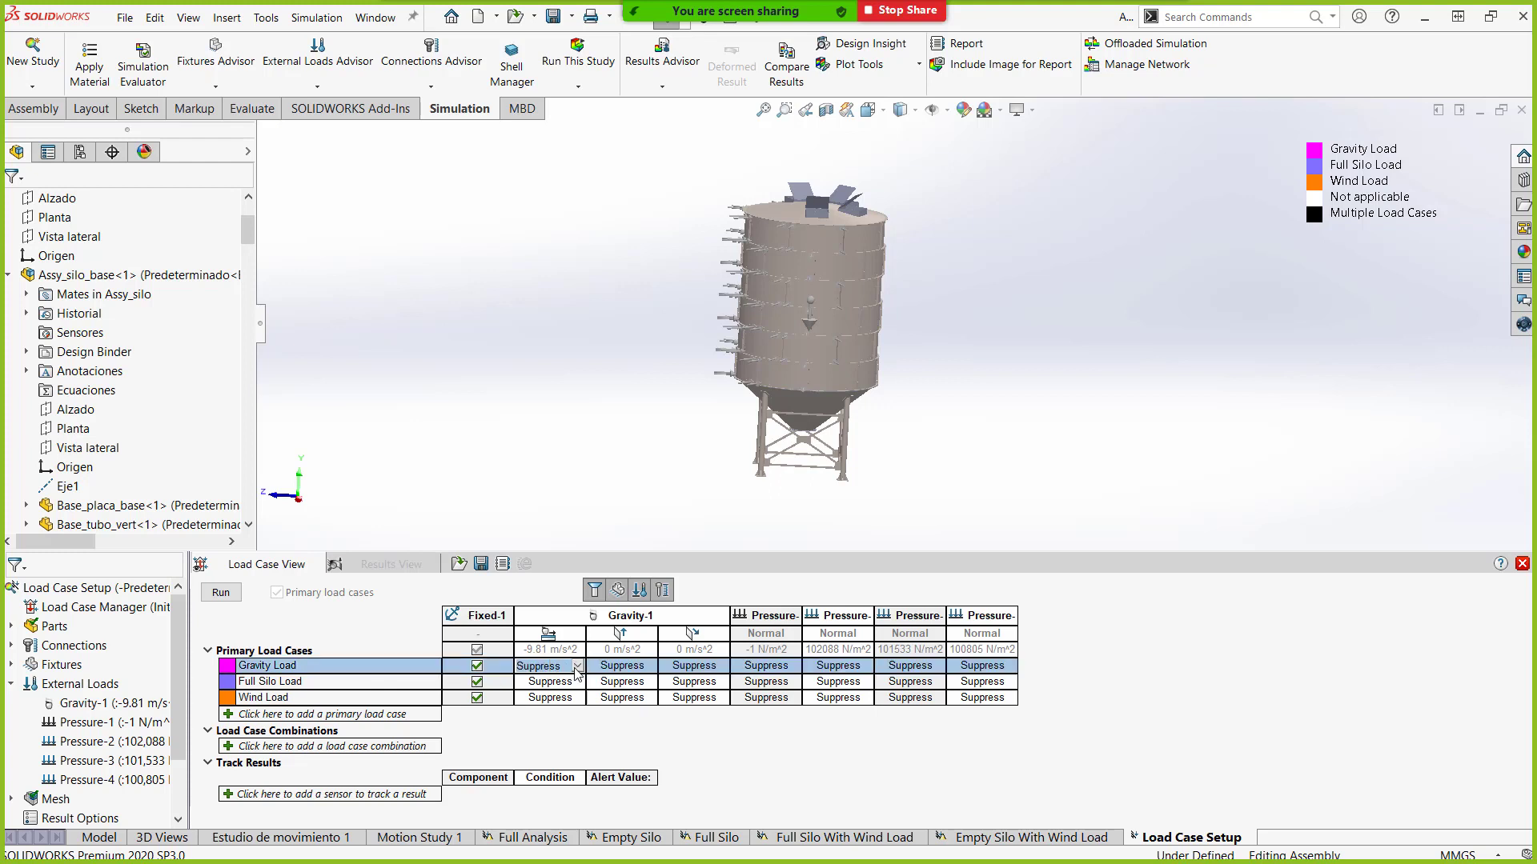
pyautogui.click(576, 667)
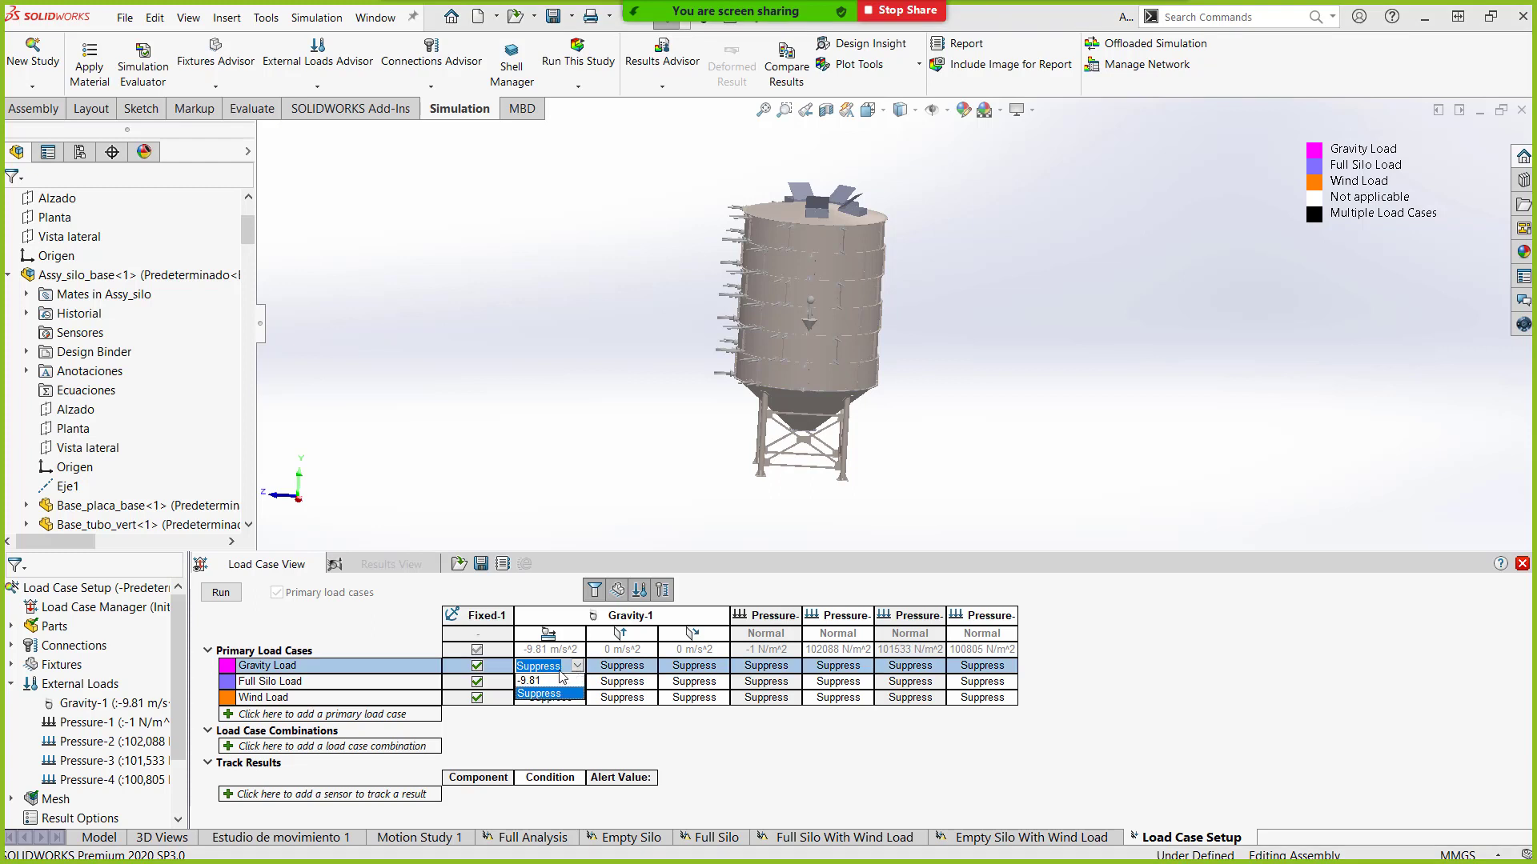
pyautogui.click(535, 681)
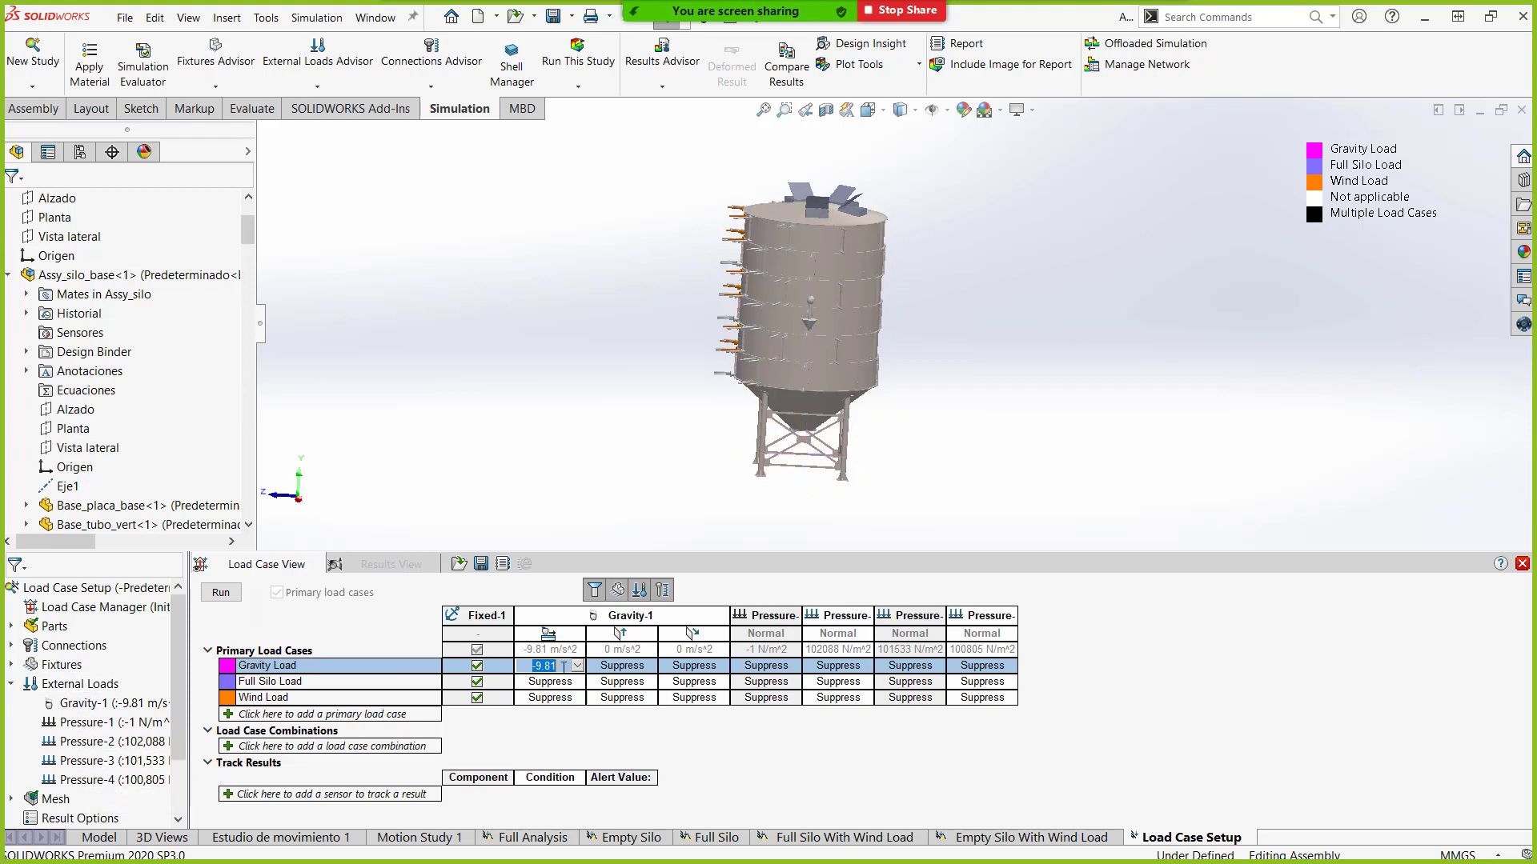
pyautogui.click(766, 682)
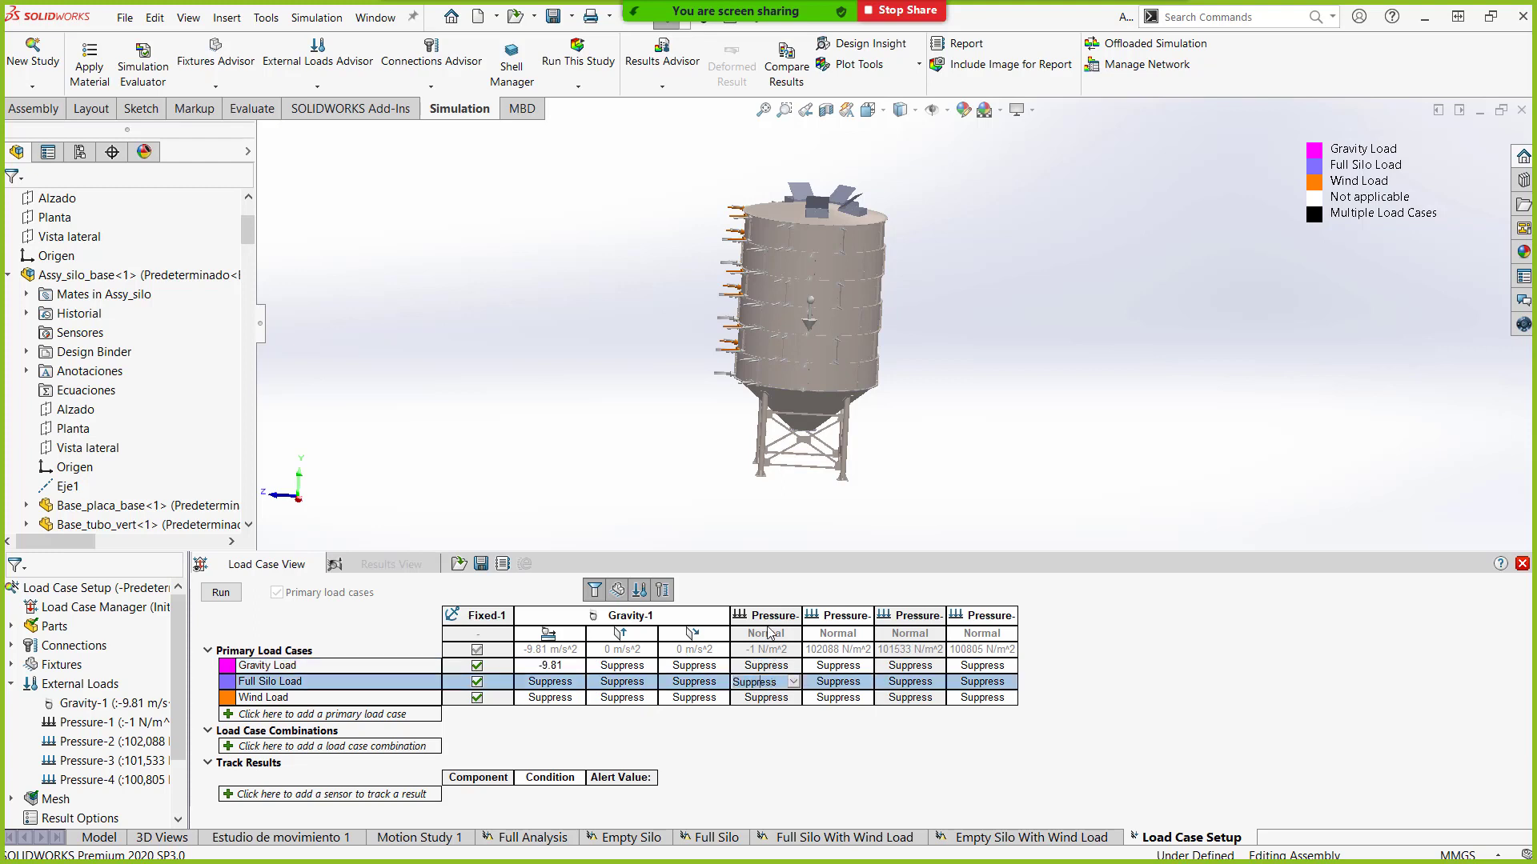
pyautogui.click(793, 682)
pyautogui.click(762, 696)
# Activate Wind Load's Pressure-2, -3 and -4 at 102088, 101533 and 100805.
pyautogui.click(837, 698)
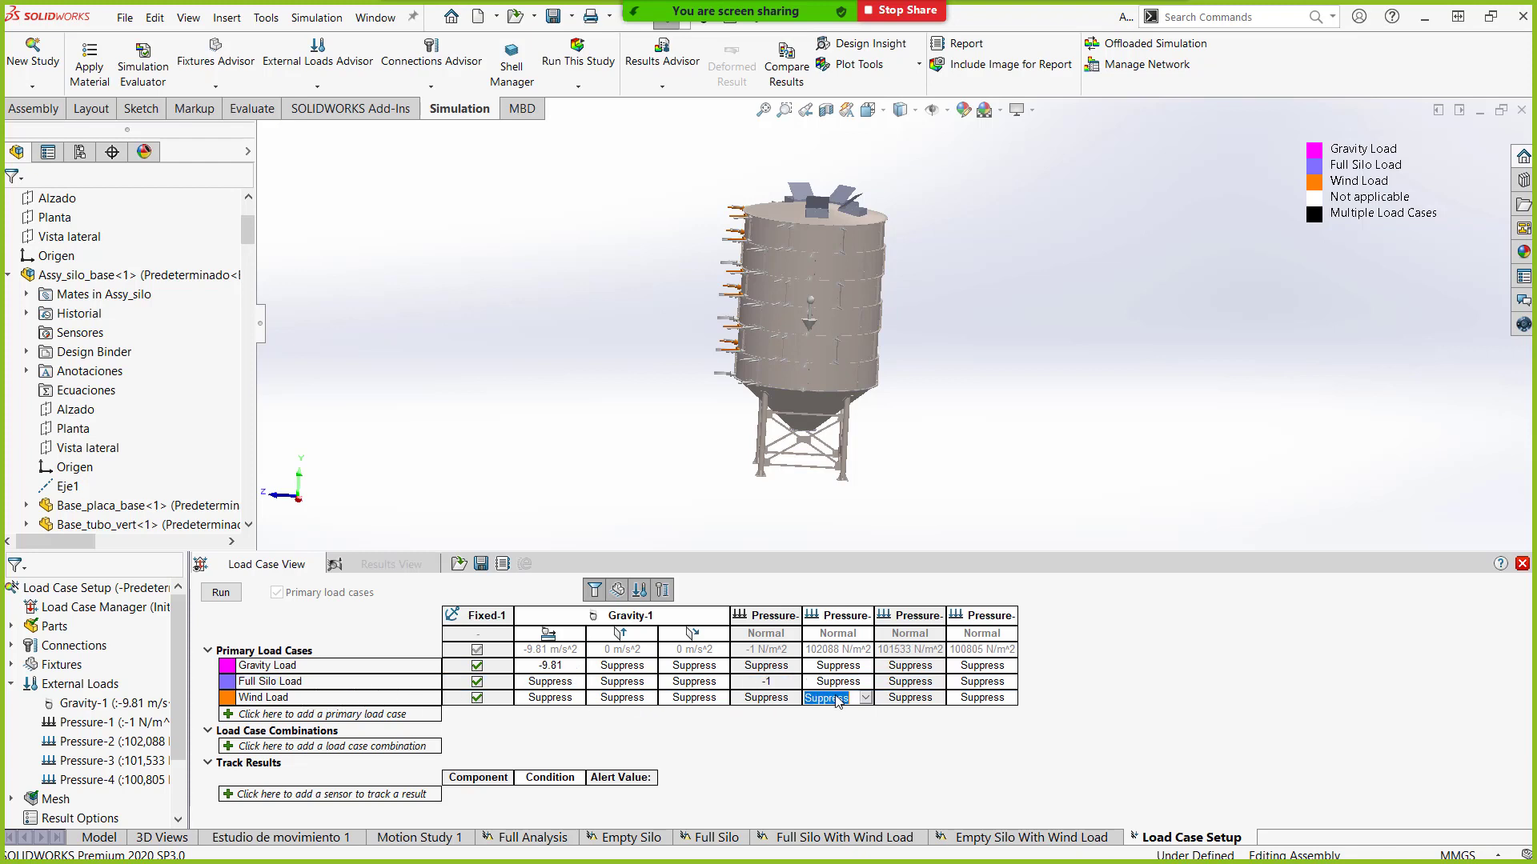
pyautogui.click(864, 698)
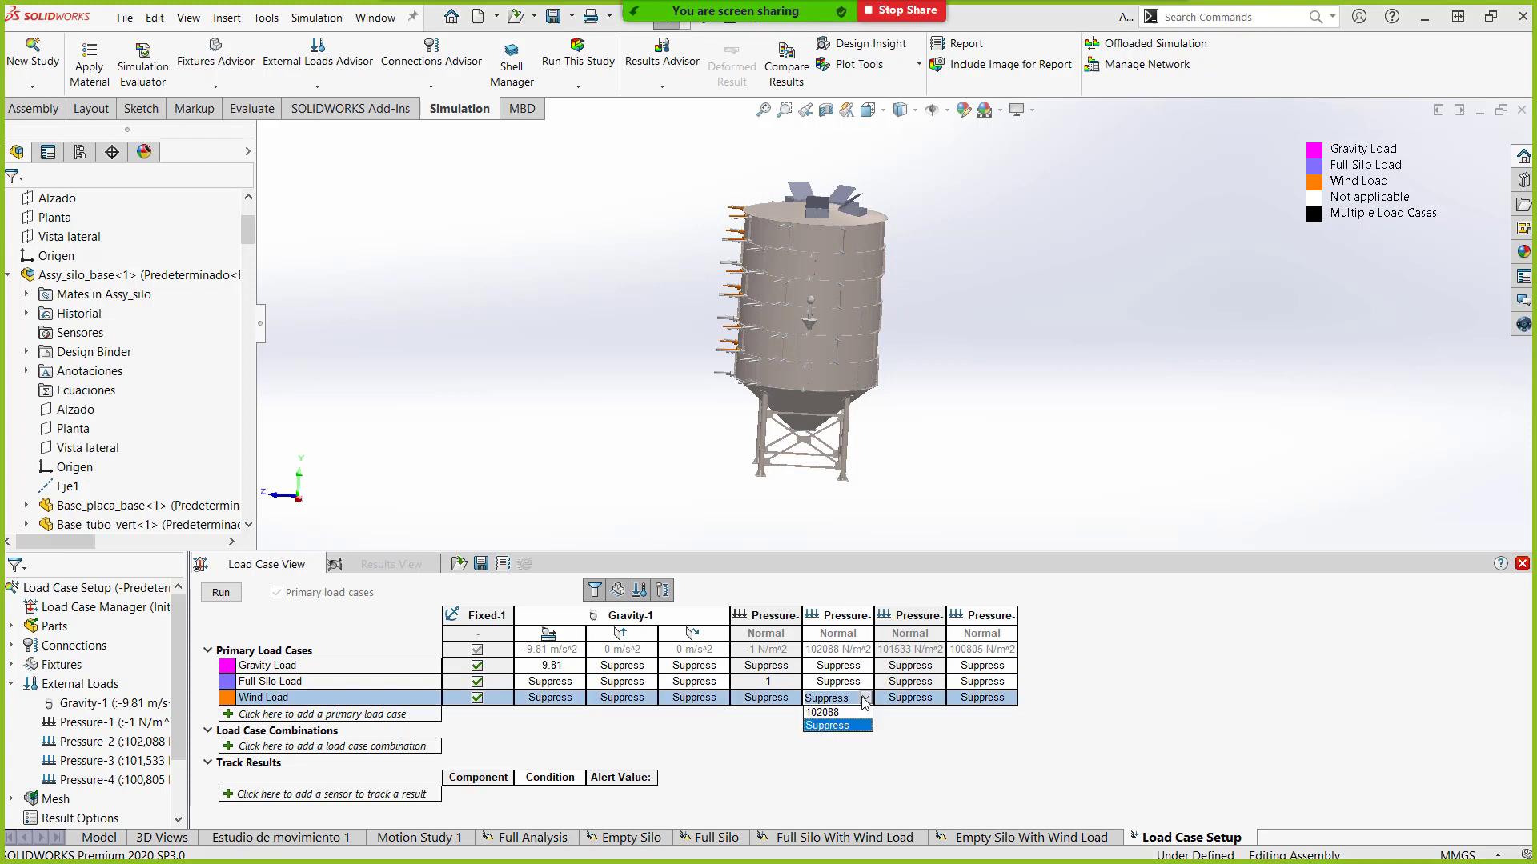
pyautogui.click(854, 719)
pyautogui.click(910, 698)
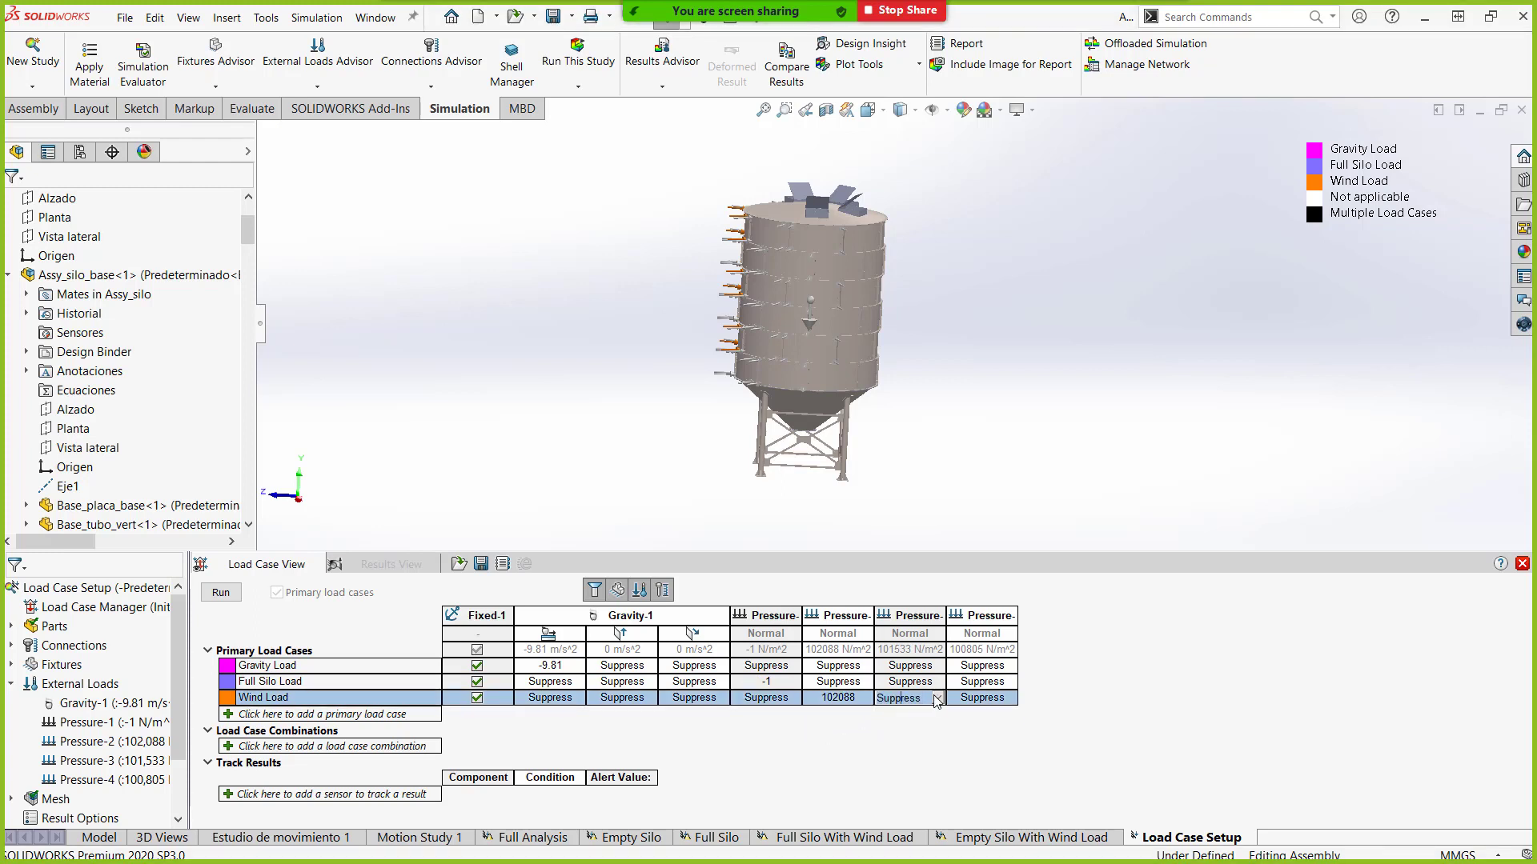
pyautogui.click(937, 698)
pyautogui.click(928, 719)
pyautogui.click(982, 698)
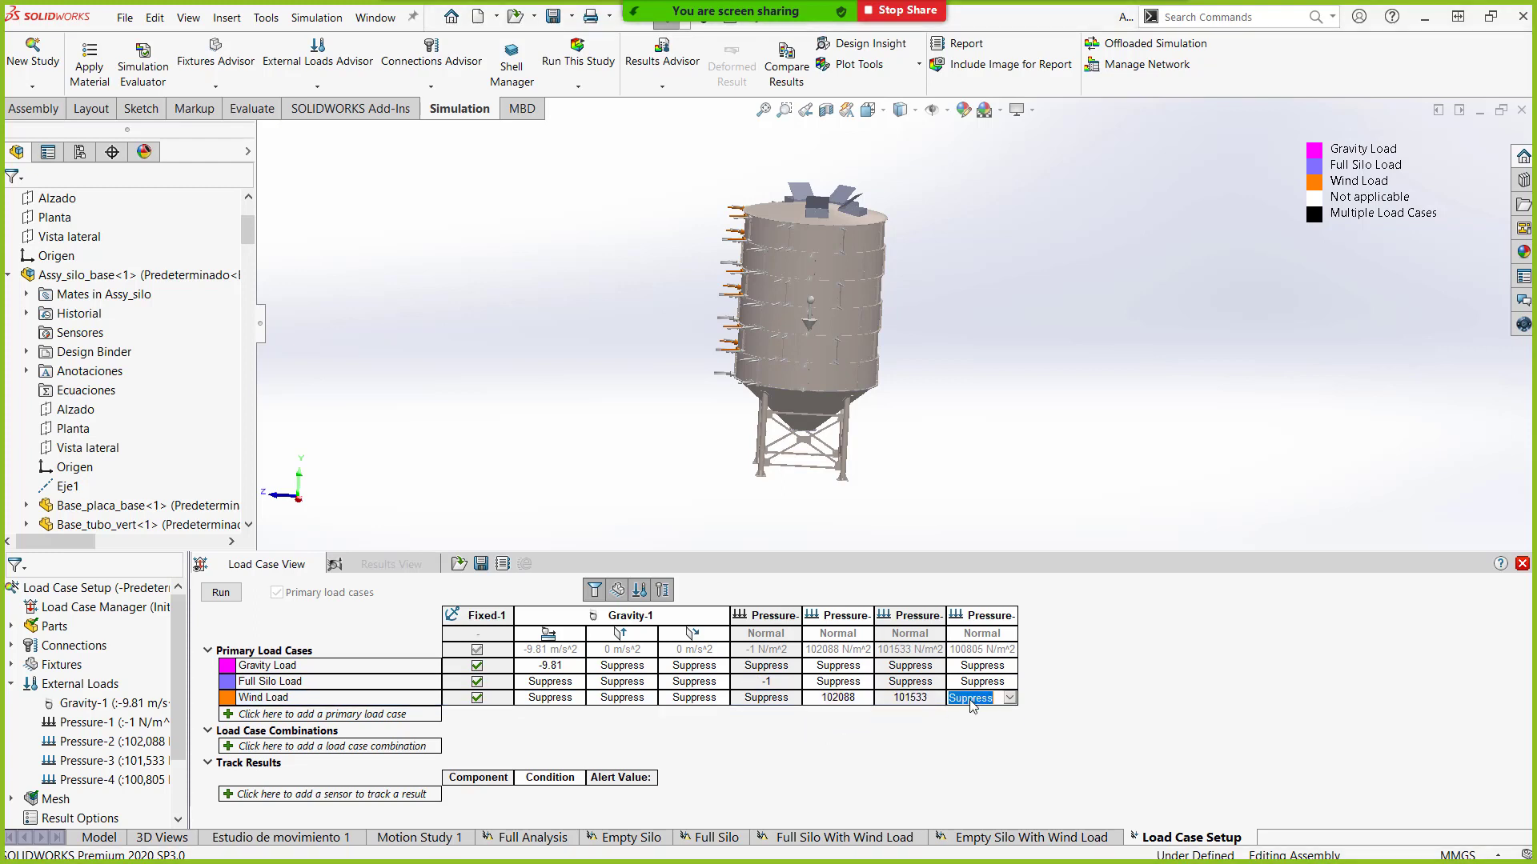
pyautogui.click(1009, 698)
pyautogui.click(981, 713)
# Add a load case combination with the equation "Gravity Load" + "Full Silo Load".
pyautogui.click(232, 746)
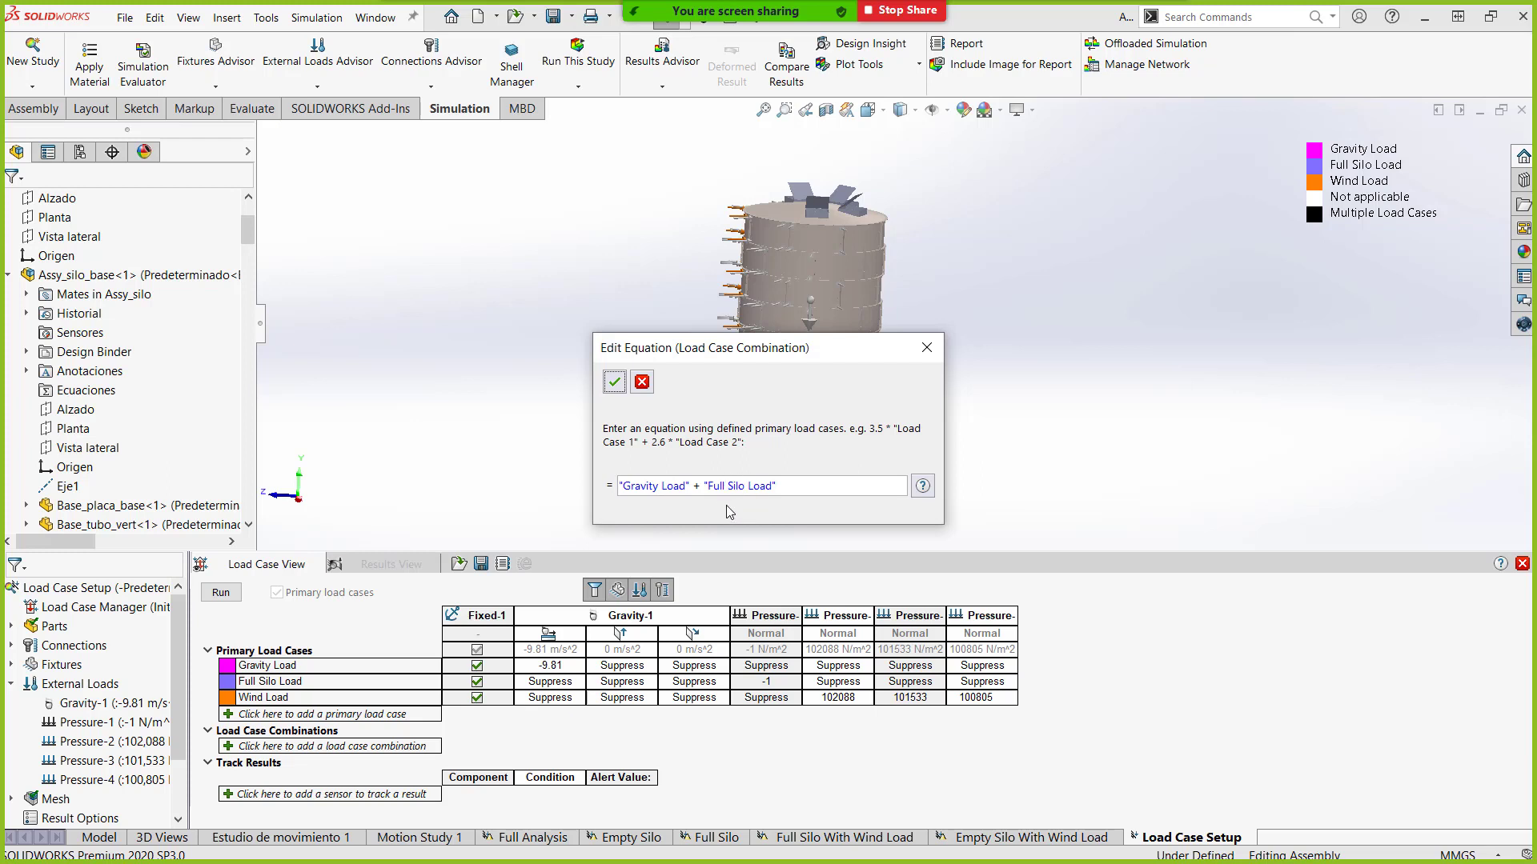
pyautogui.click(790, 488)
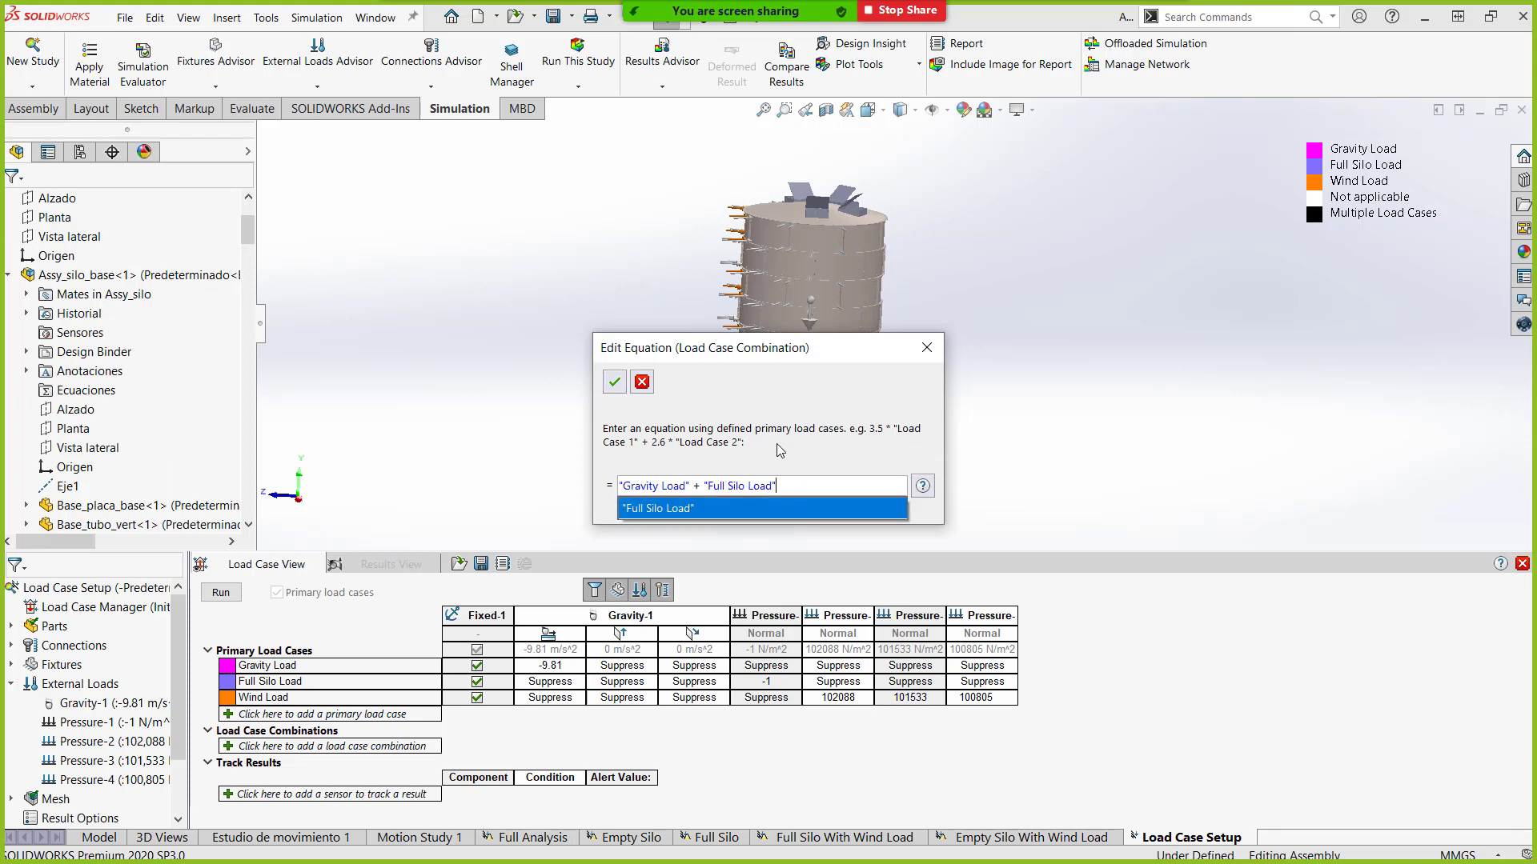
pyautogui.write('+')
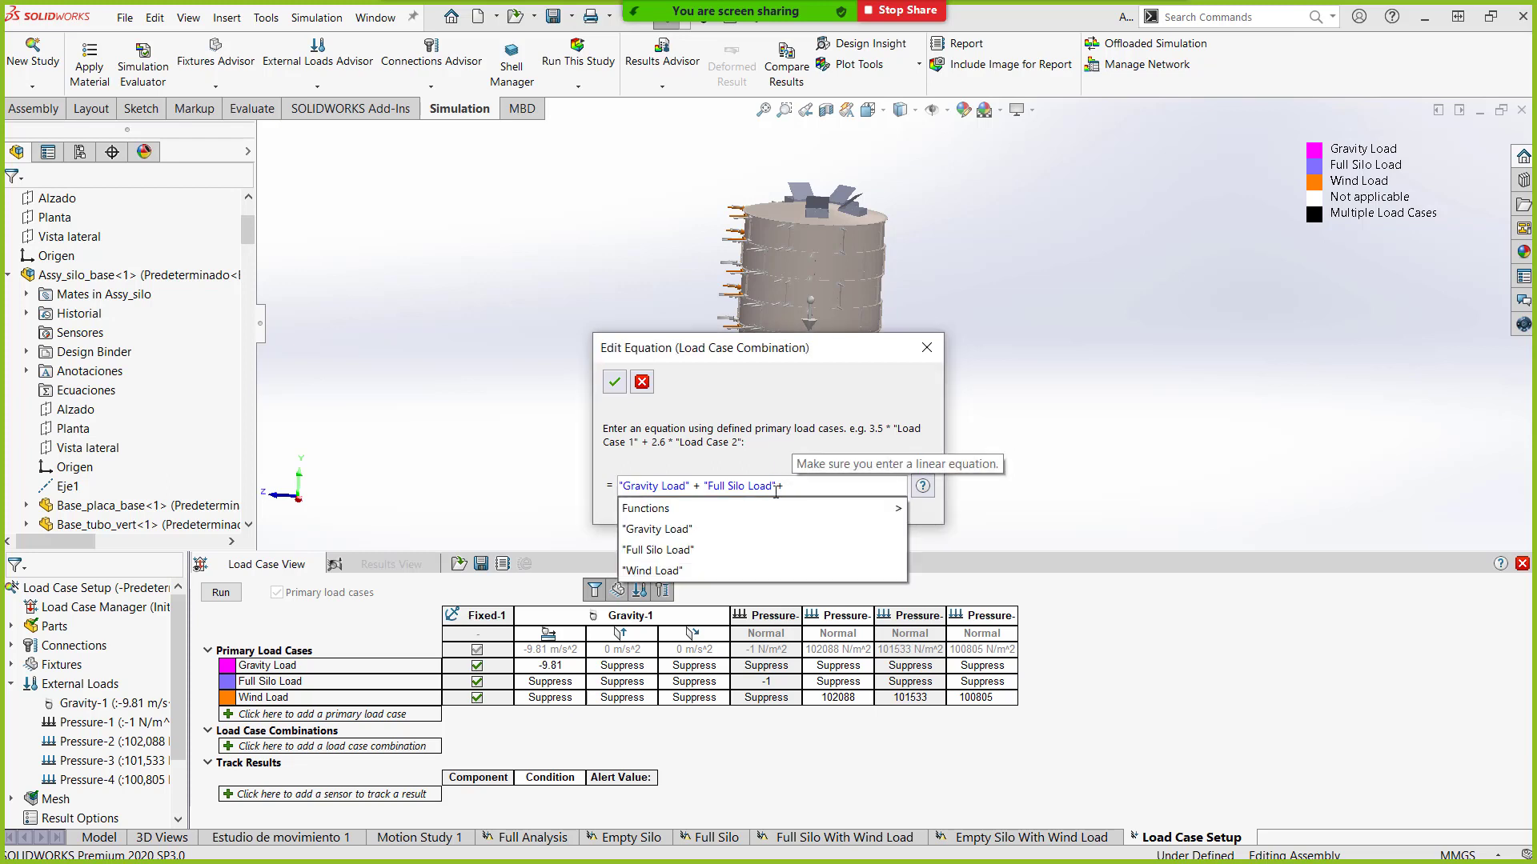
pyautogui.press('Down')
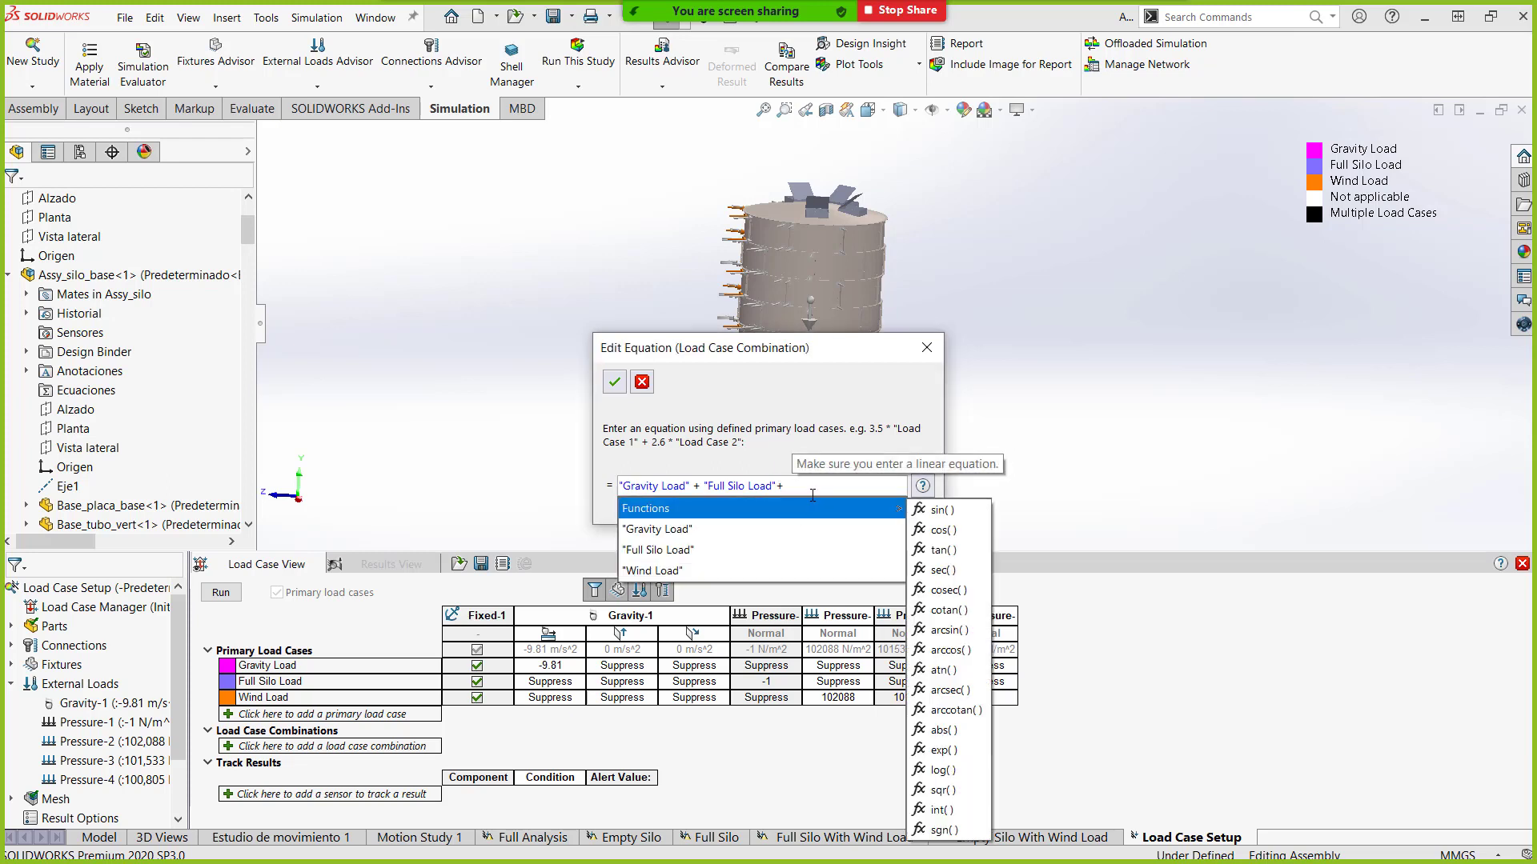
pyautogui.write('-')
pyautogui.press('BackSpace')
pyautogui.press('BackSpace')
pyautogui.write('-')
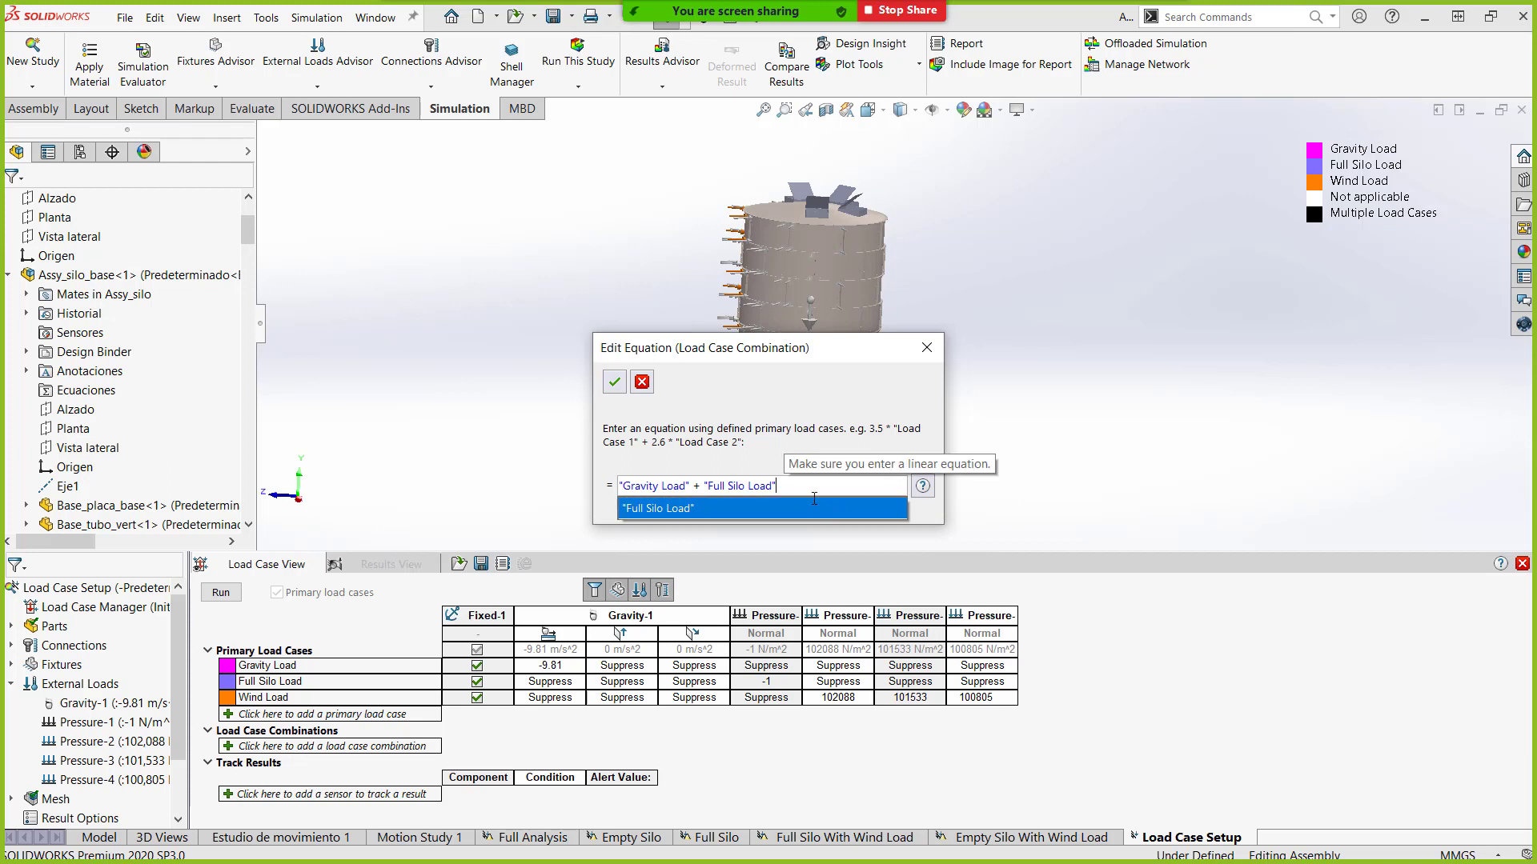
pyautogui.moveTo(690, 511)
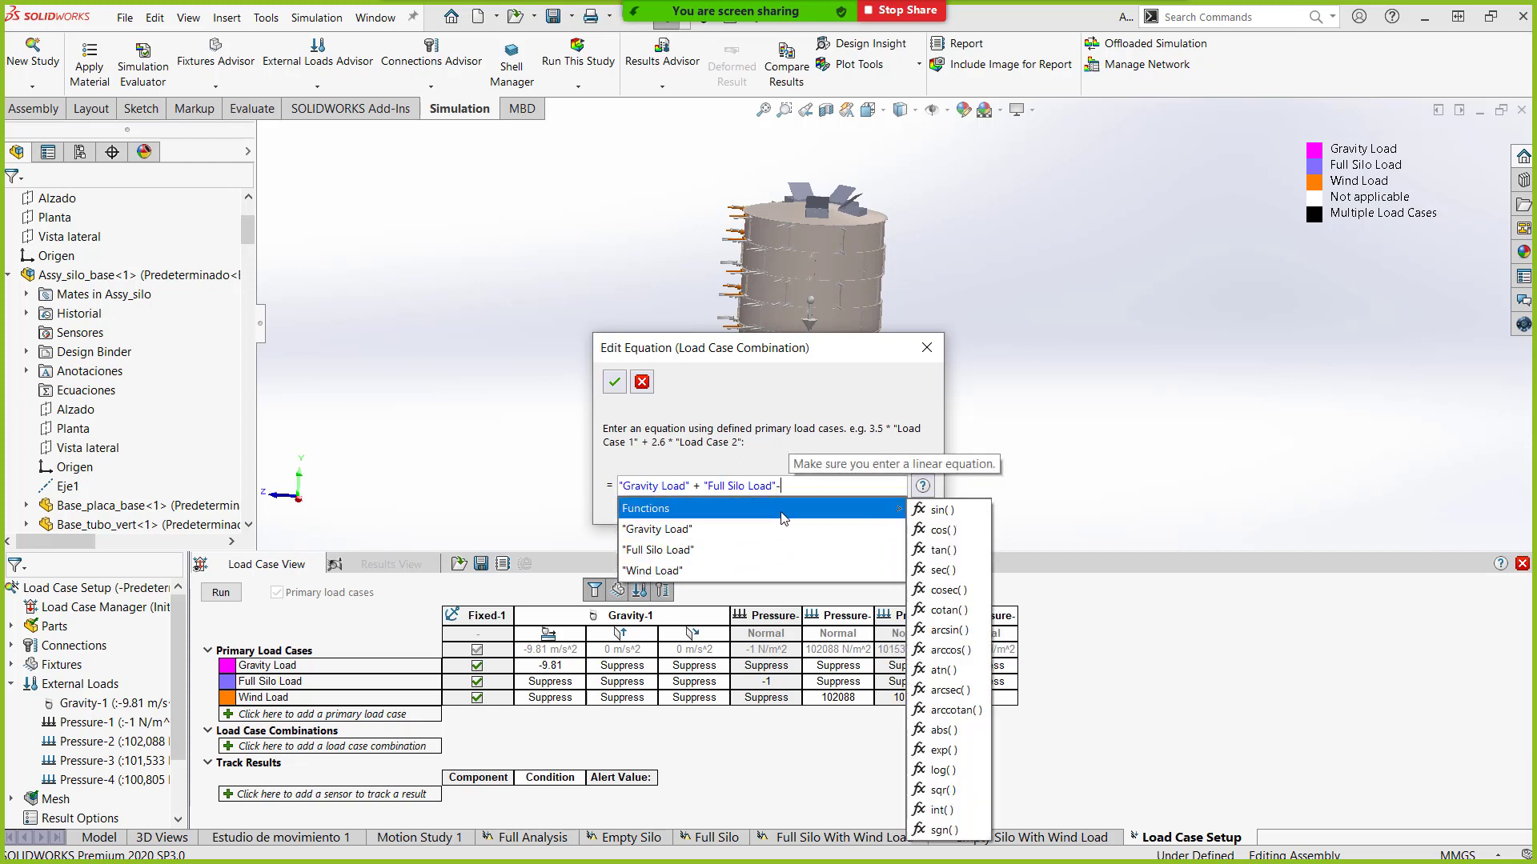
pyautogui.press('BackSpace')
pyautogui.write('/')
pyautogui.press('BackSpace')
pyautogui.write('*')
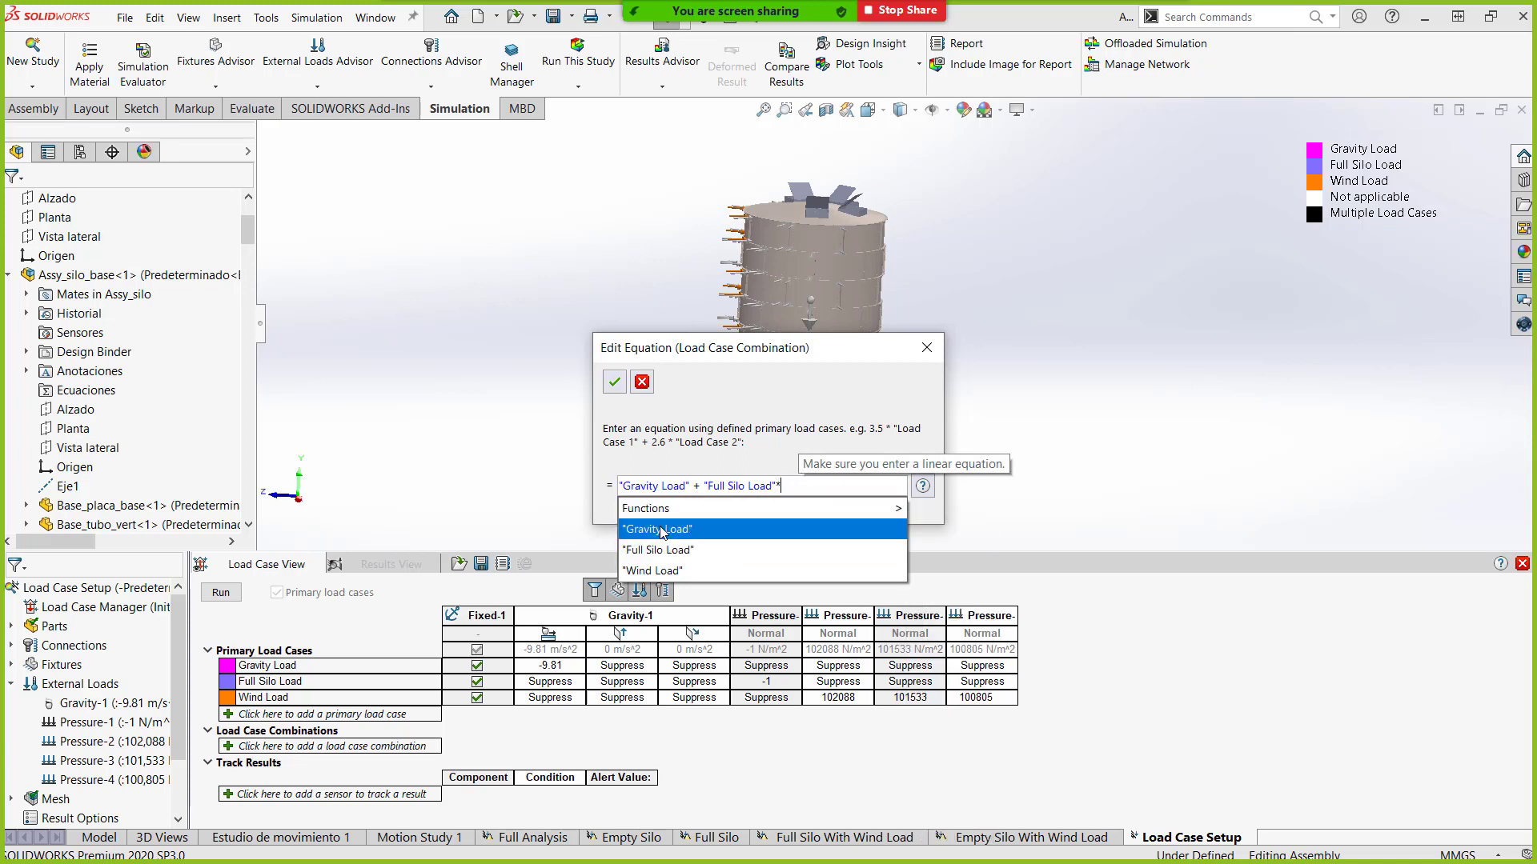
pyautogui.click(765, 463)
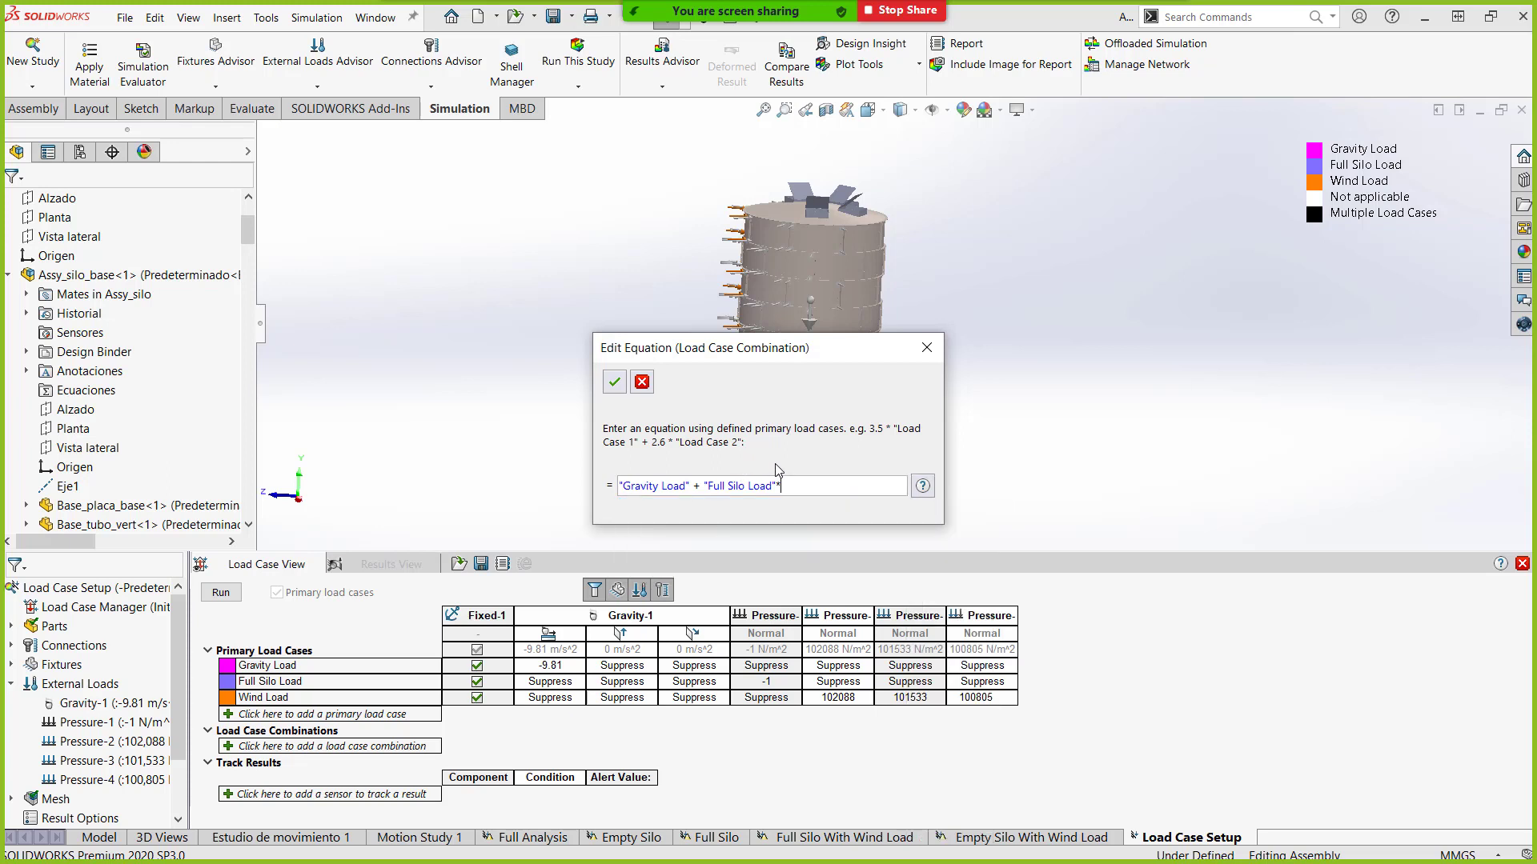
pyautogui.press('BackSpace')
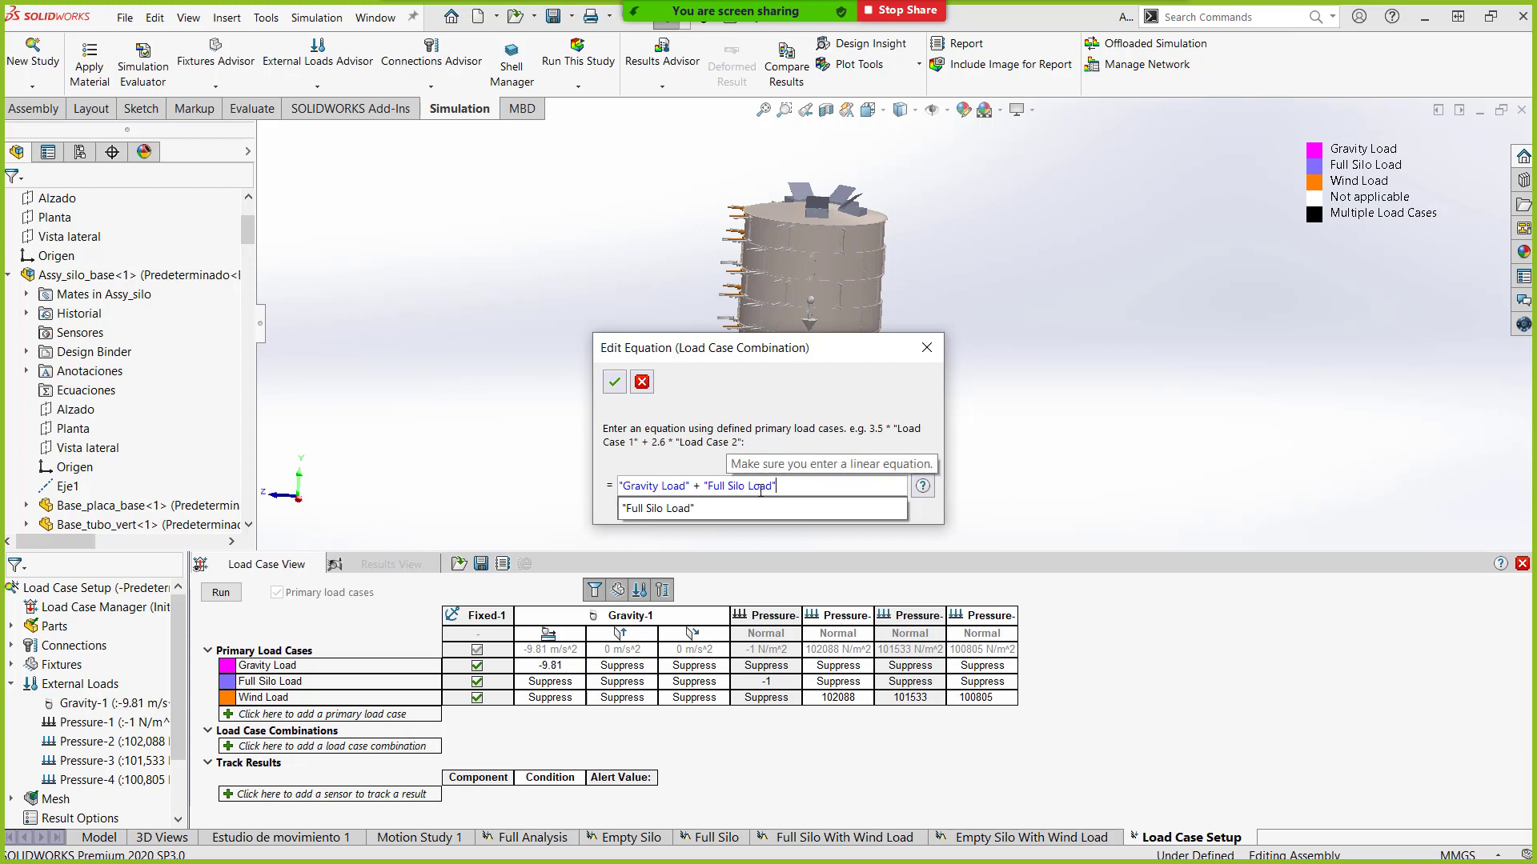
pyautogui.click(614, 384)
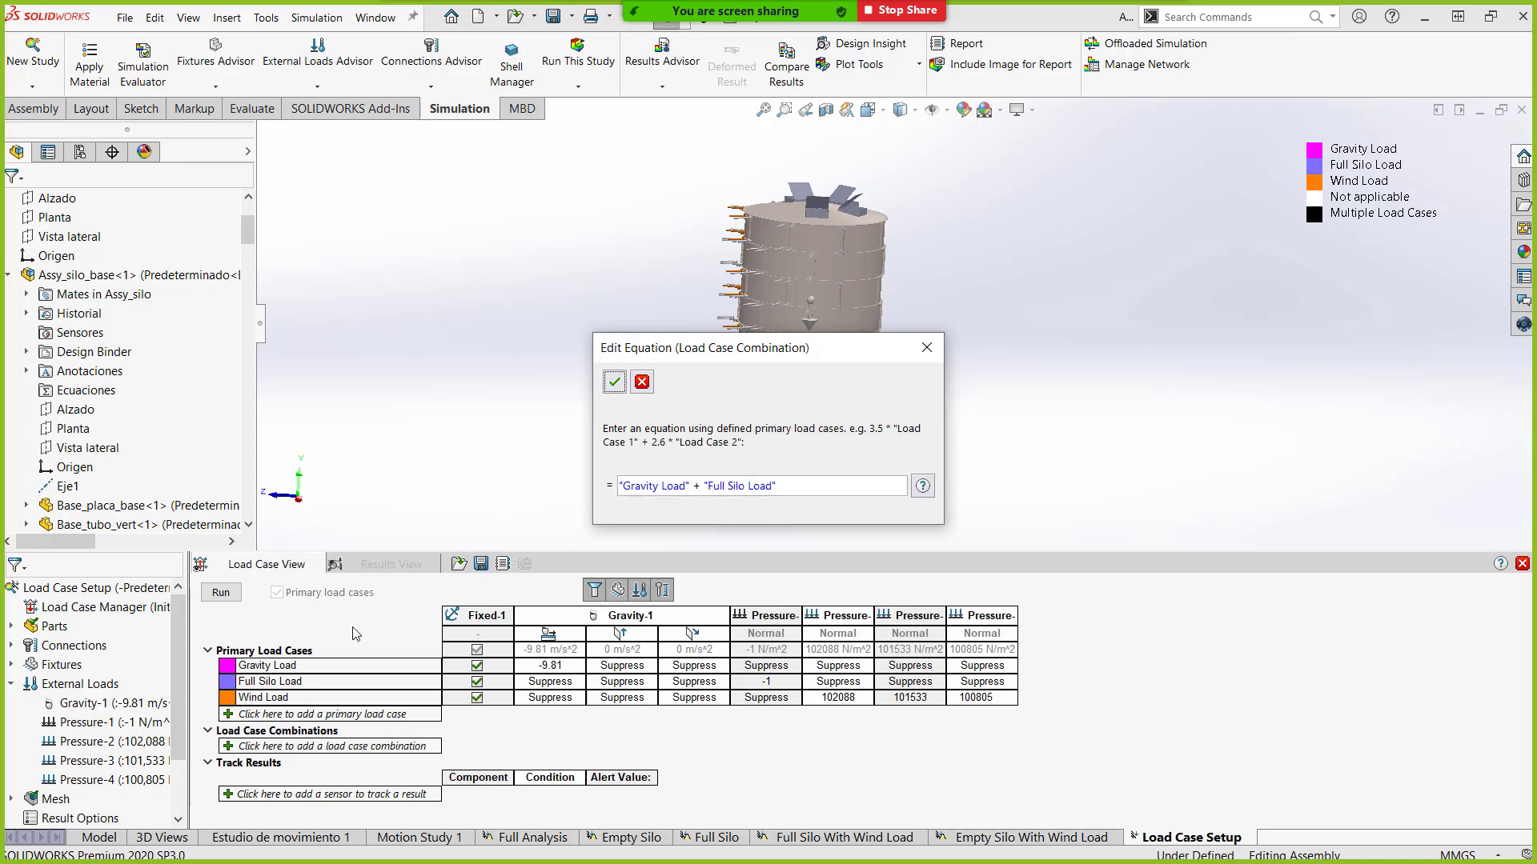
pyautogui.click(618, 385)
# Rename the combination to Full Silo.
pyautogui.doubleClick(314, 745)
pyautogui.press('Return')
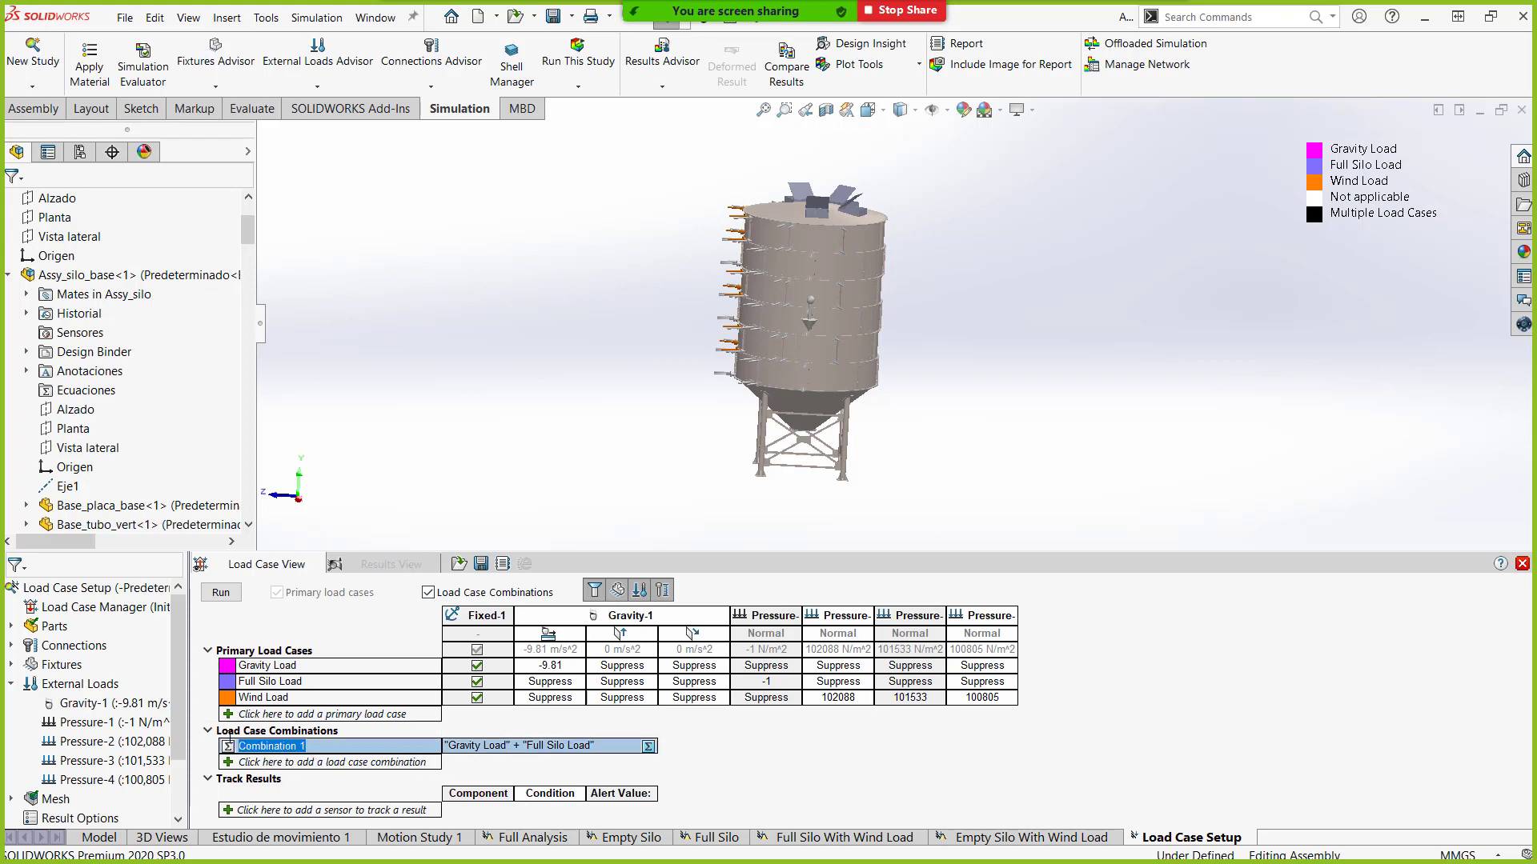
pyautogui.write('Full Silo')
pyautogui.press('Tab')
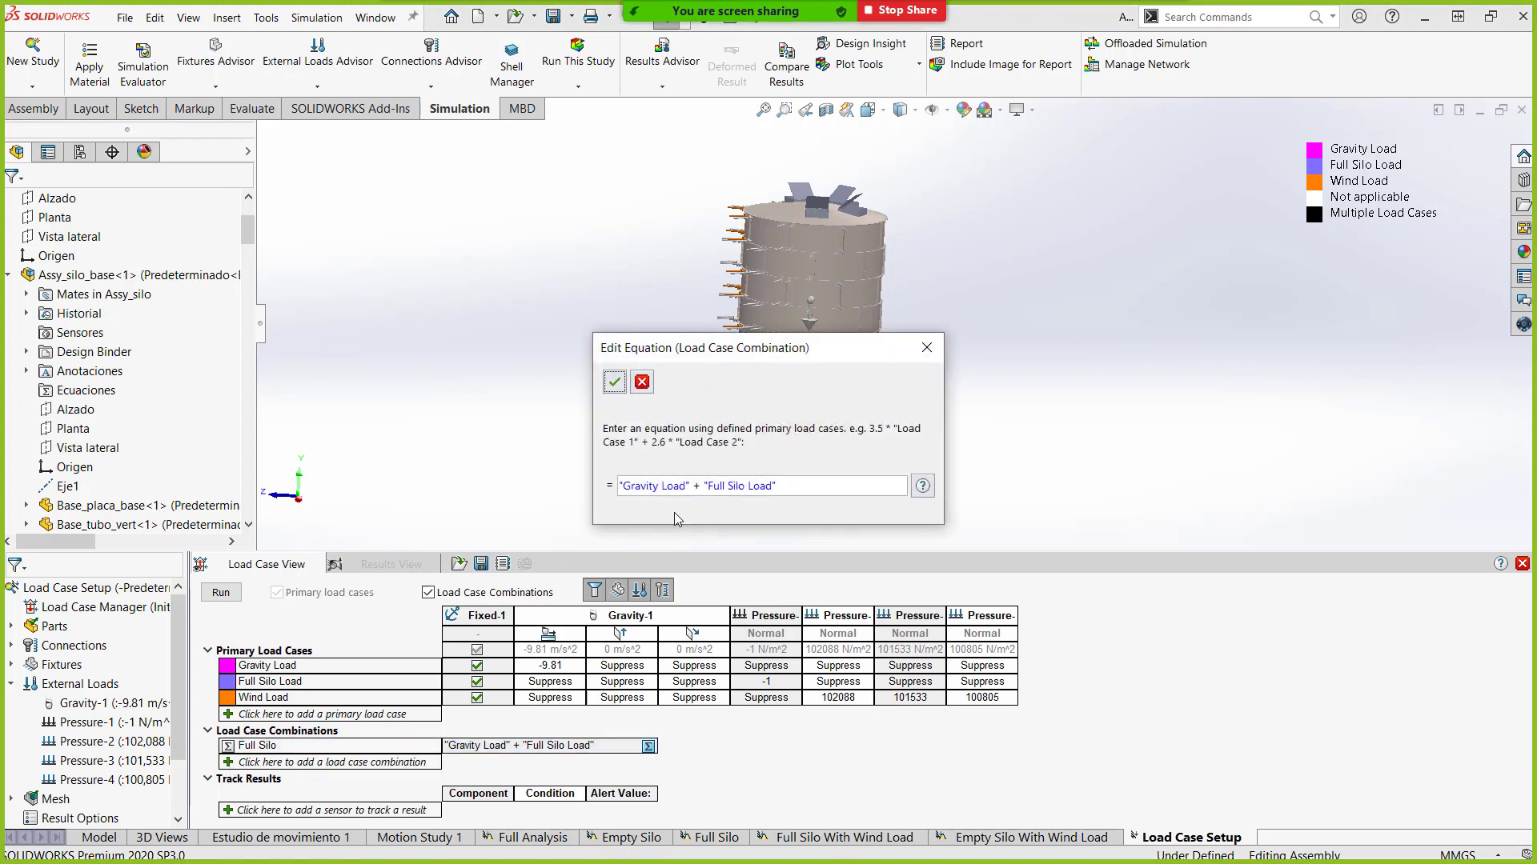
# Add Wind Load to the second combination's equation and accept it.
pyautogui.click(794, 489)
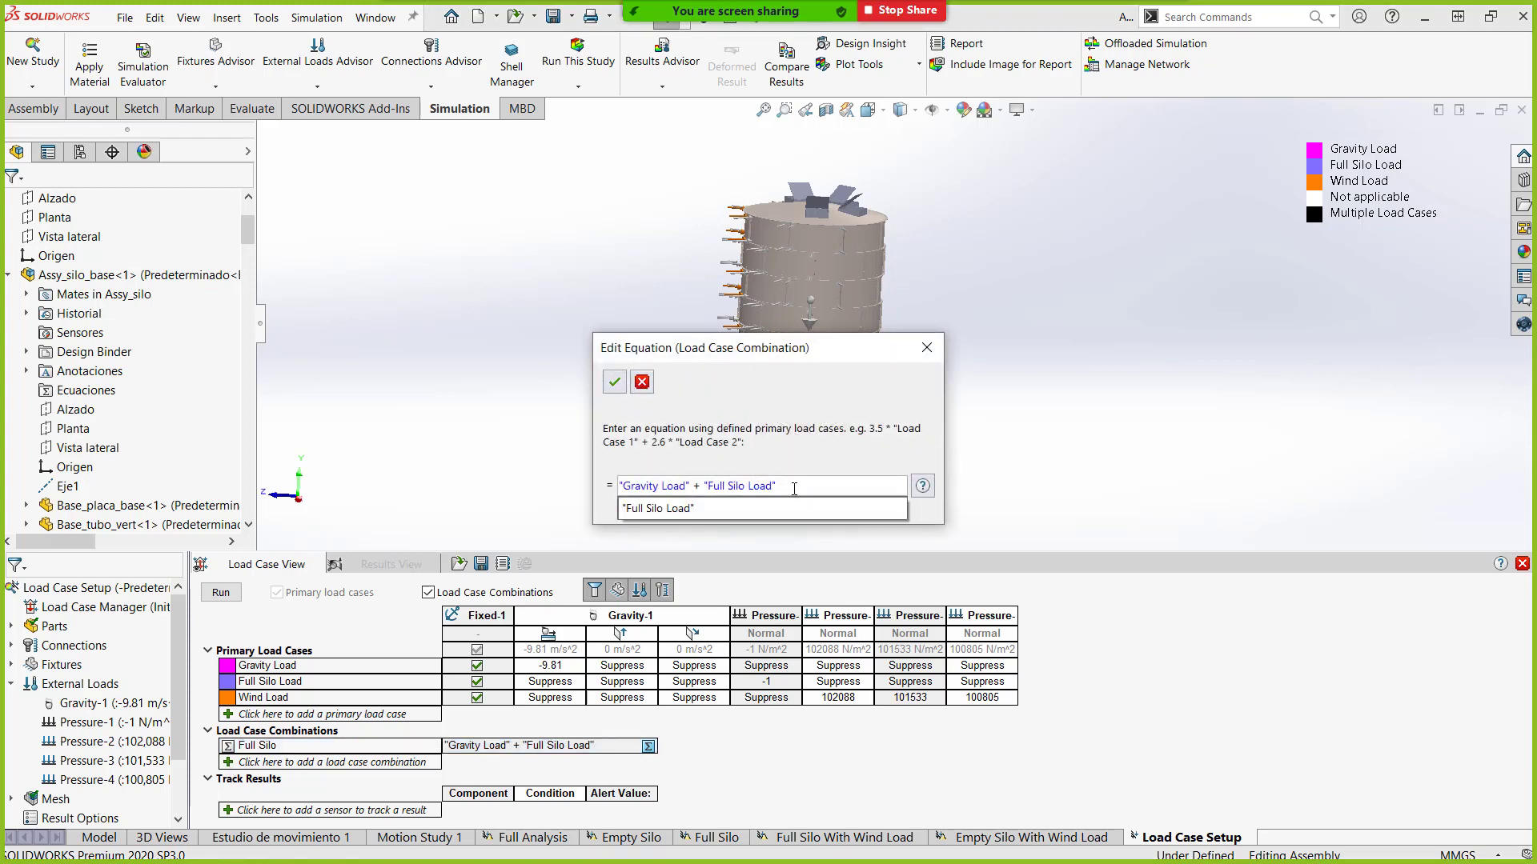
pyautogui.write('+')
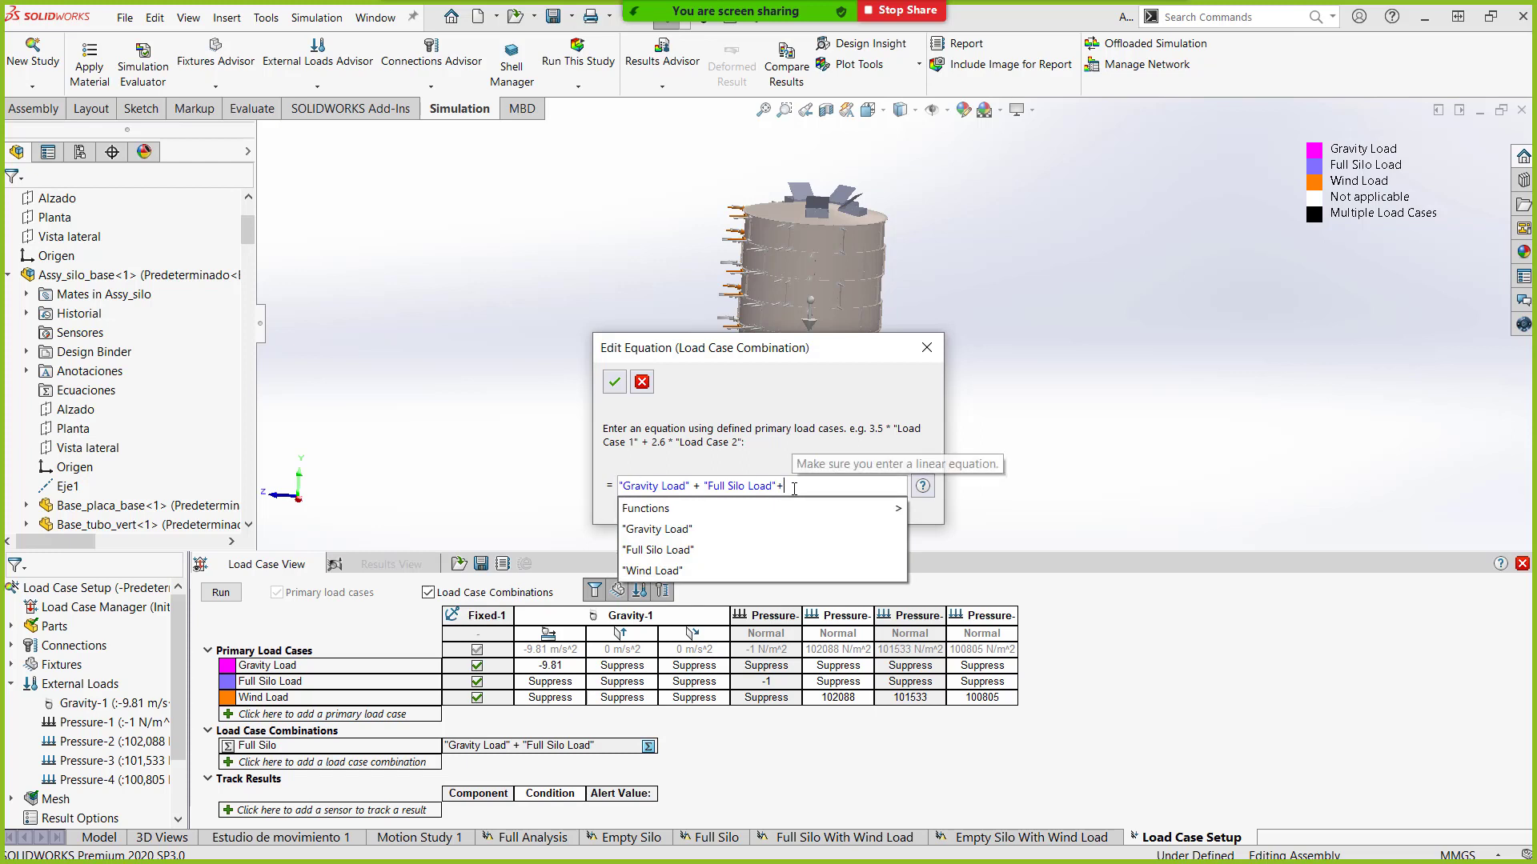
pyautogui.click(660, 571)
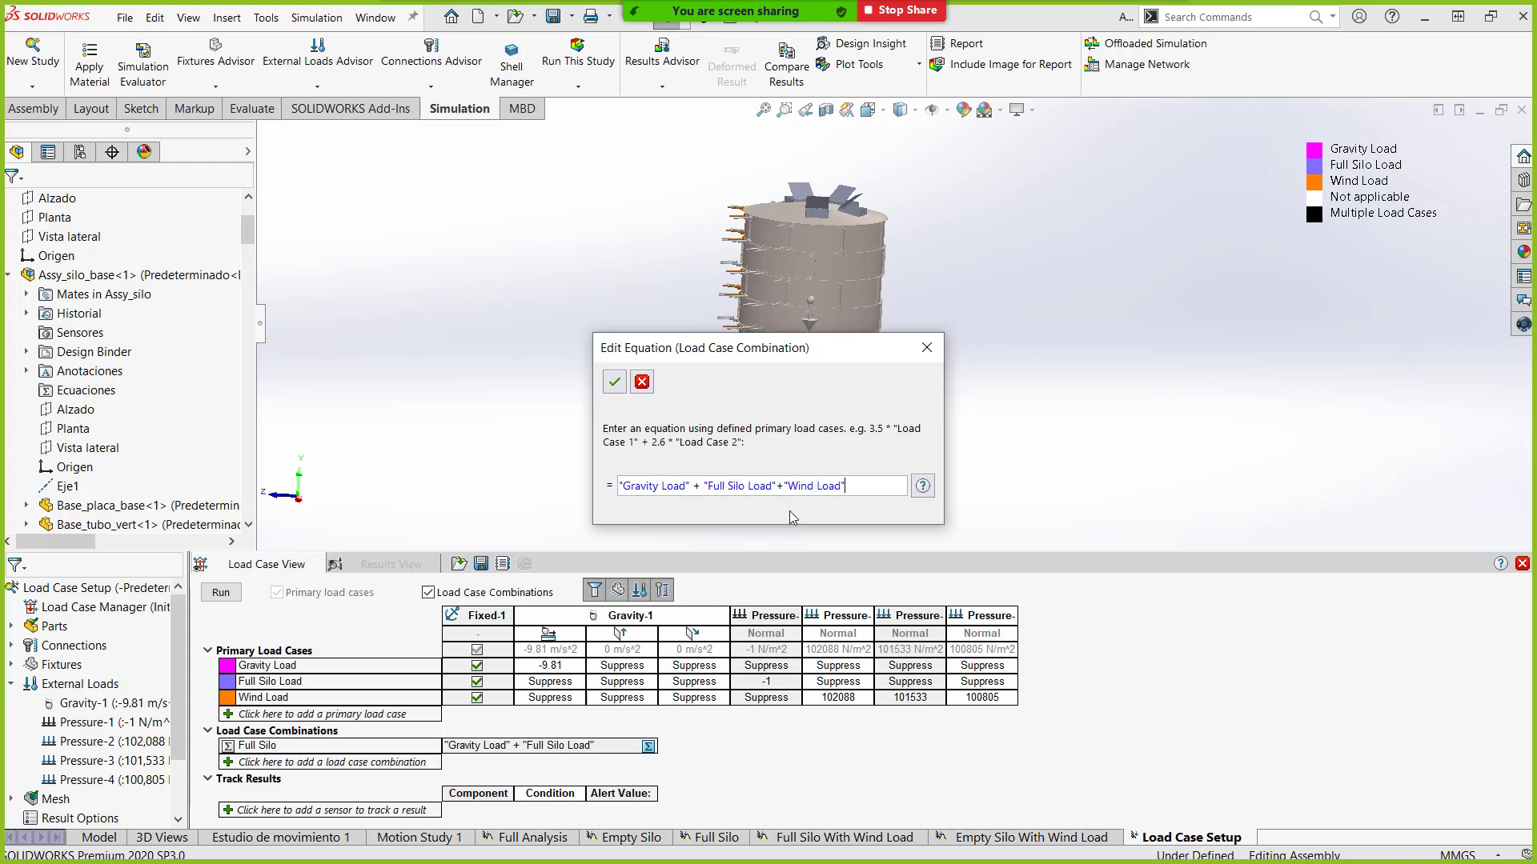
pyautogui.click(613, 382)
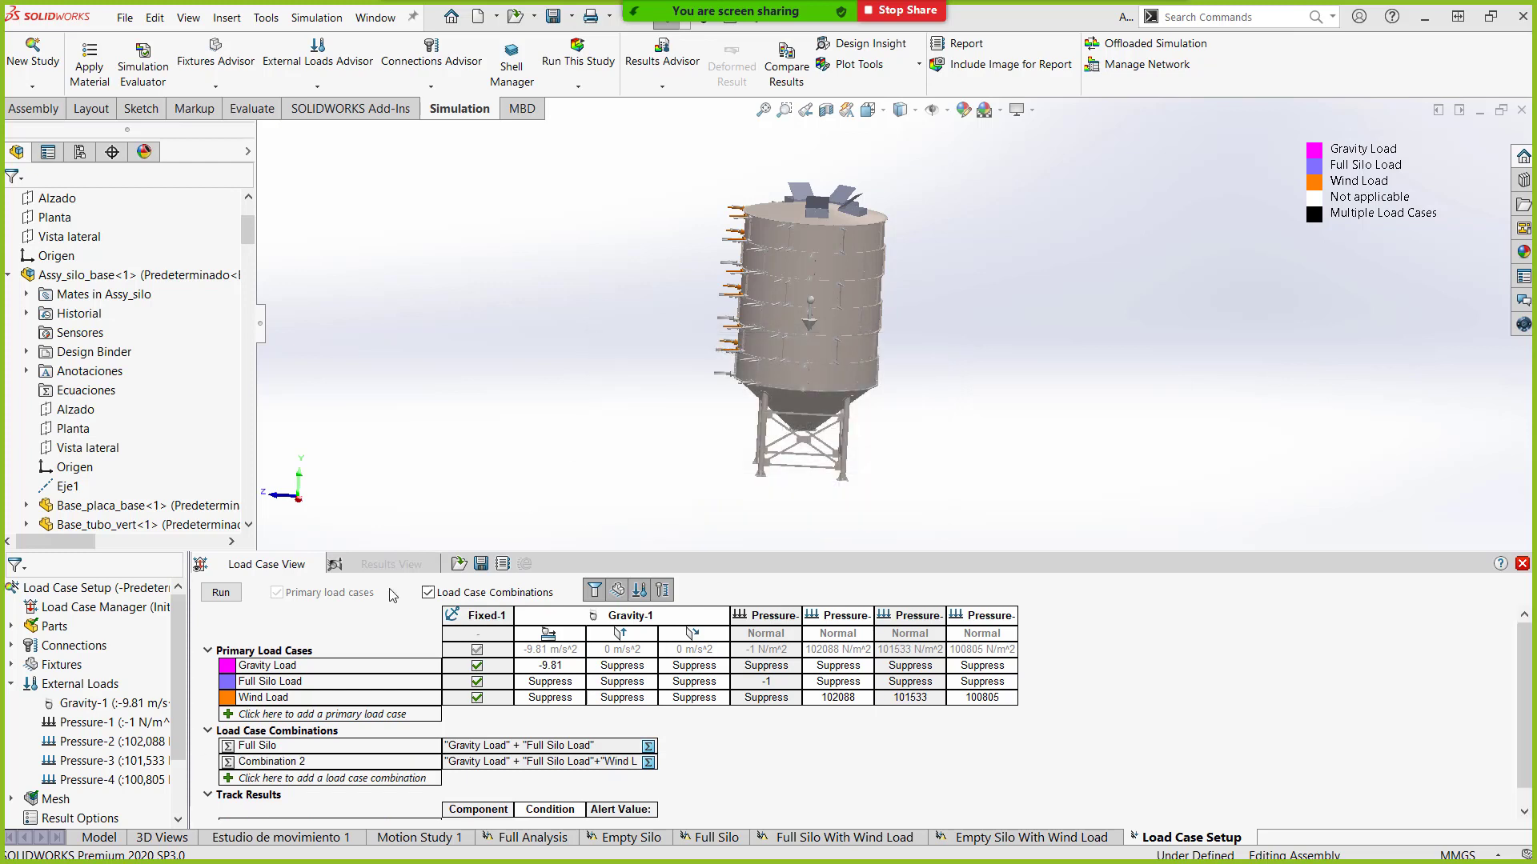
# Rename Combination 2 to 'Full Silo and Wind Load'.
pyautogui.click(309, 767)
pyautogui.click(309, 764)
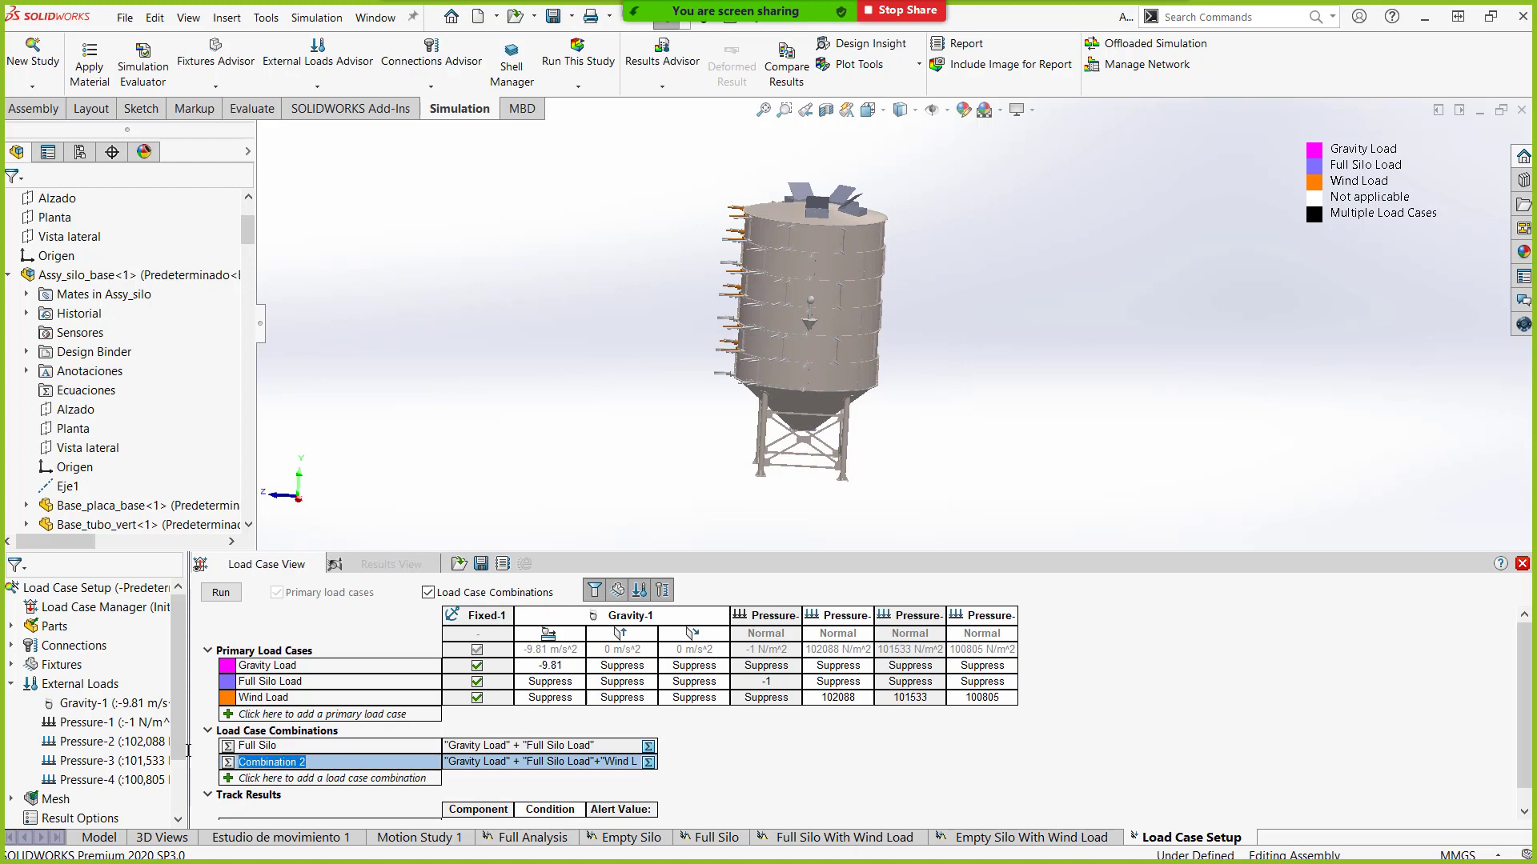
pyautogui.write('Full Silo and Wind Loa')
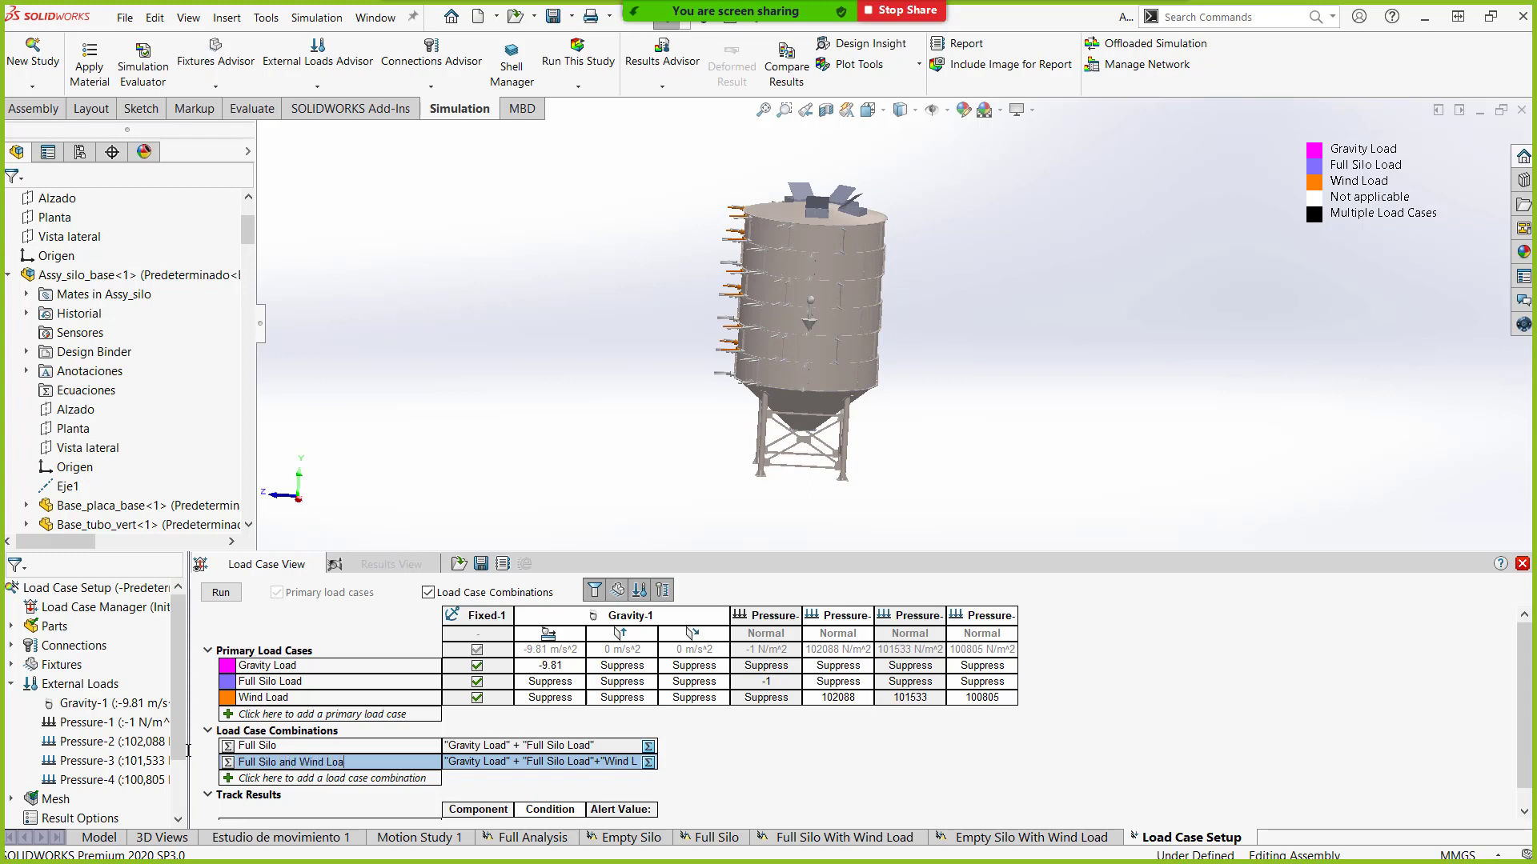
pyautogui.write('d')
pyautogui.click(229, 779)
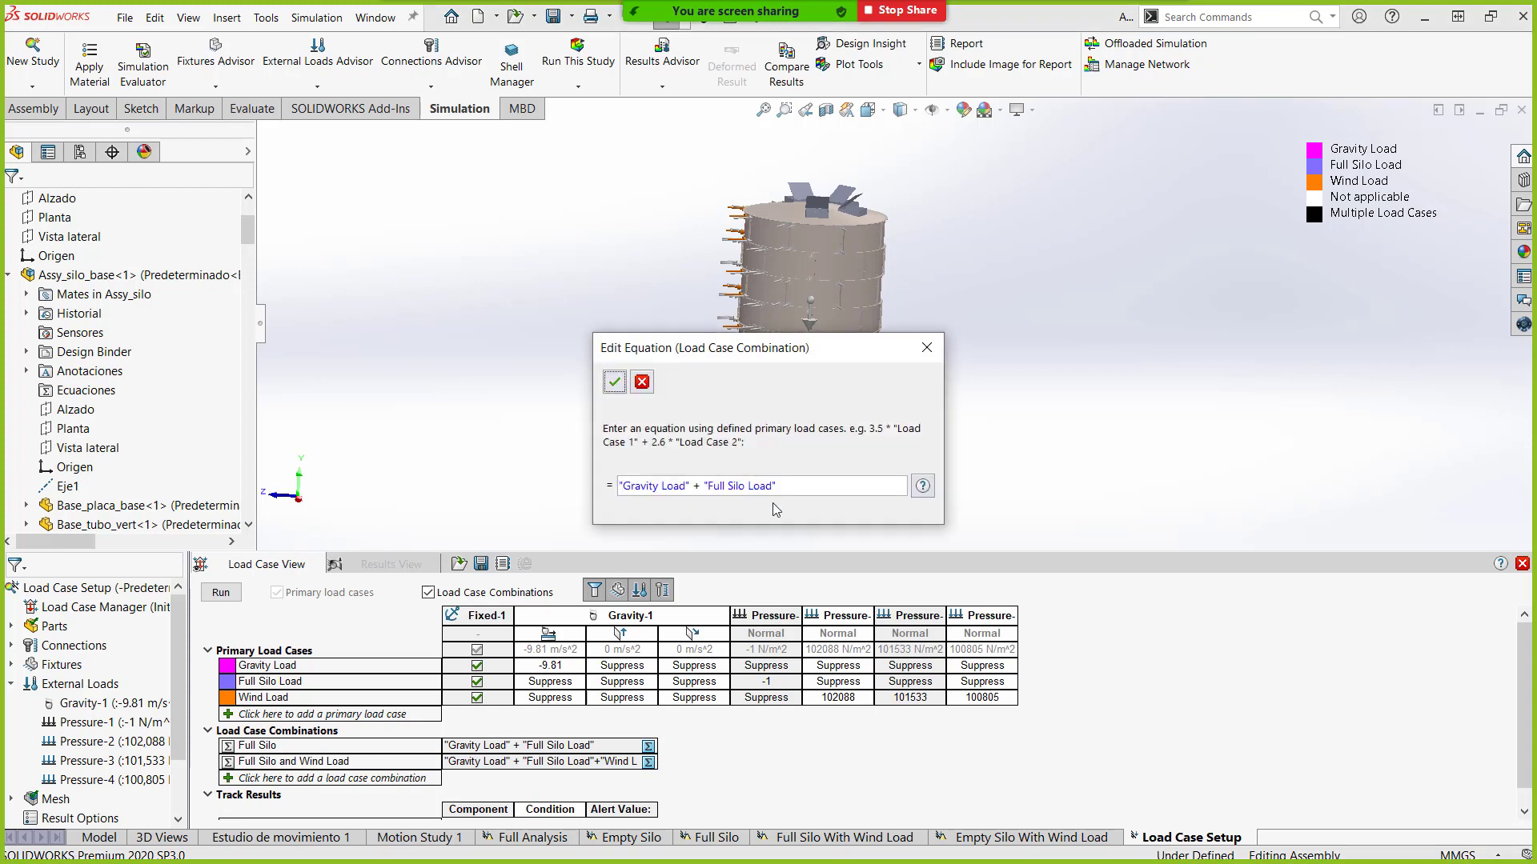
# Edit the third combination's equation to "Gravity Load" + "Wind Load" and accept it.
pyautogui.click(793, 492)
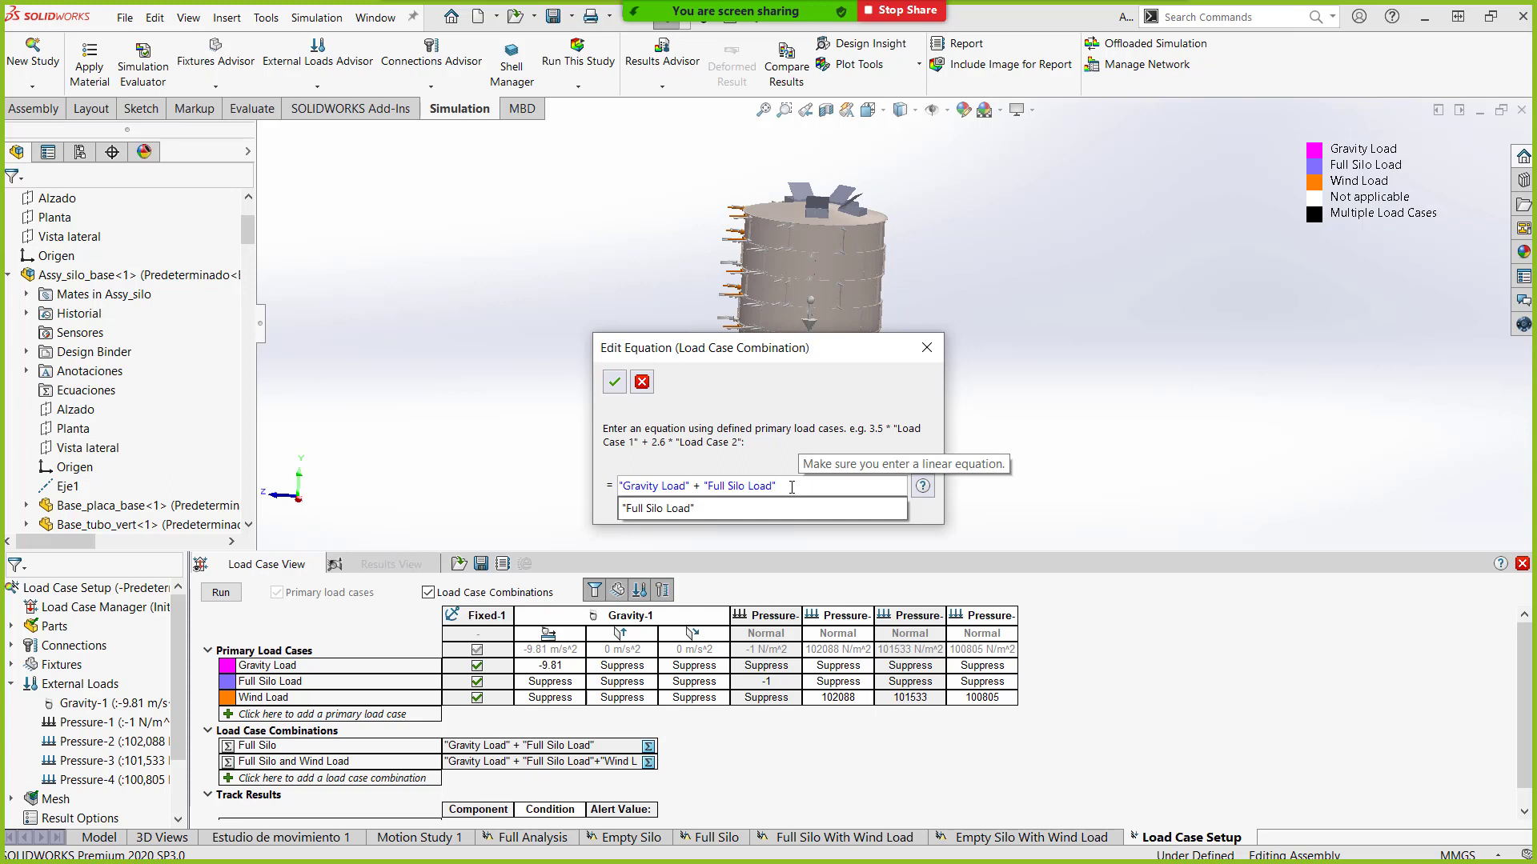
pyautogui.press('BackSpace')
pyautogui.press('BackSpace')
pyautogui.press('BackSpace')
pyautogui.press('BackSpace')
pyautogui.press('BackSpace')
pyautogui.press('BackSpace')
pyautogui.press('BackSpace')
pyautogui.press('BackSpace')
pyautogui.press('BackSpace')
pyautogui.press('BackSpace')
pyautogui.press('BackSpace')
pyautogui.press('BackSpace')
pyautogui.press('BackSpace')
pyautogui.press('BackSpace')
pyautogui.press('BackSpace')
pyautogui.press('BackSpace')
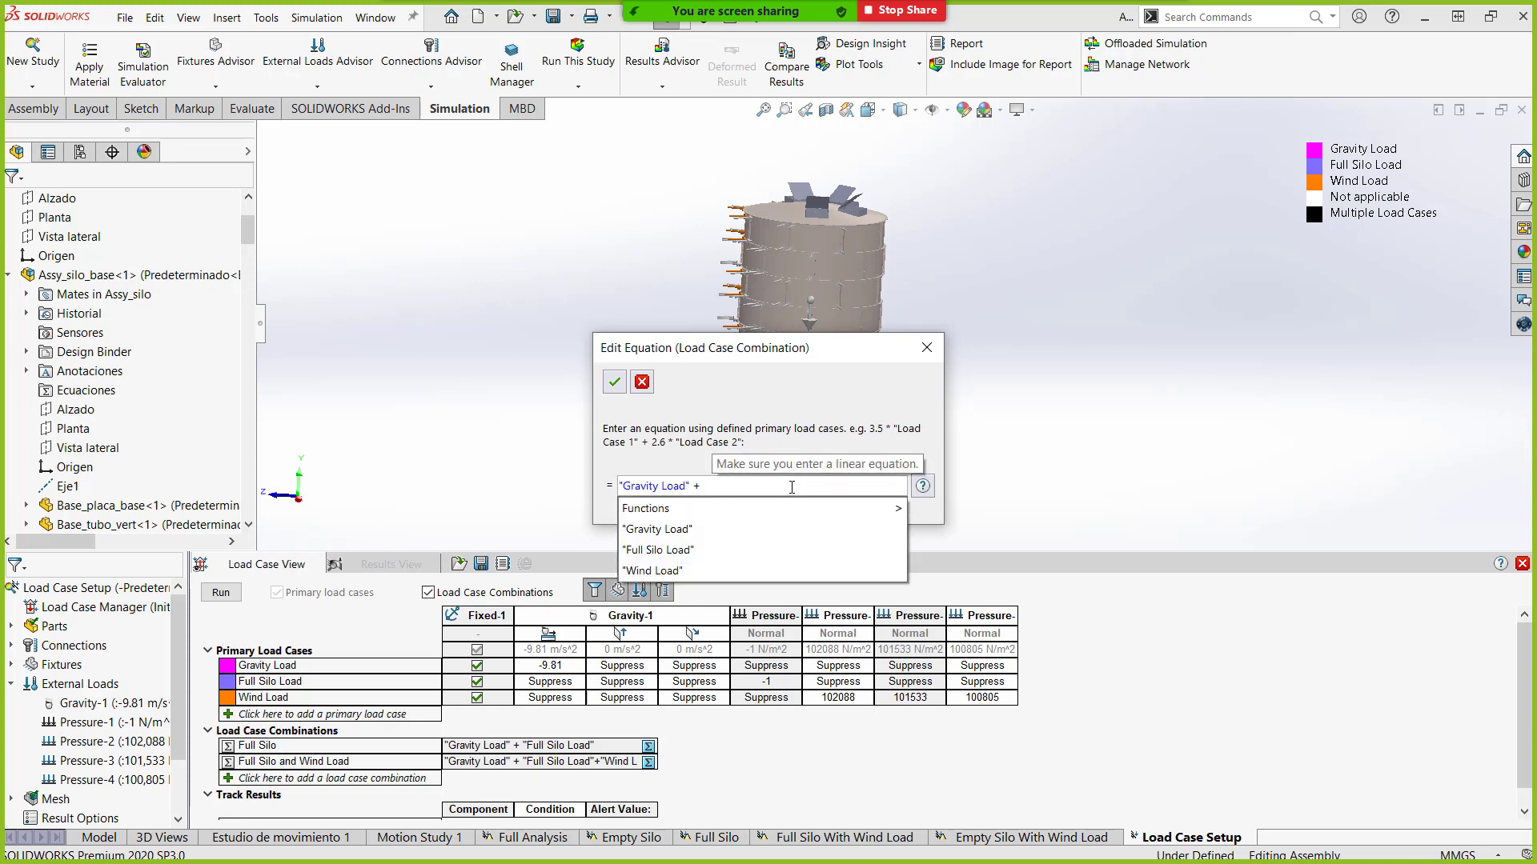
pyautogui.click(655, 571)
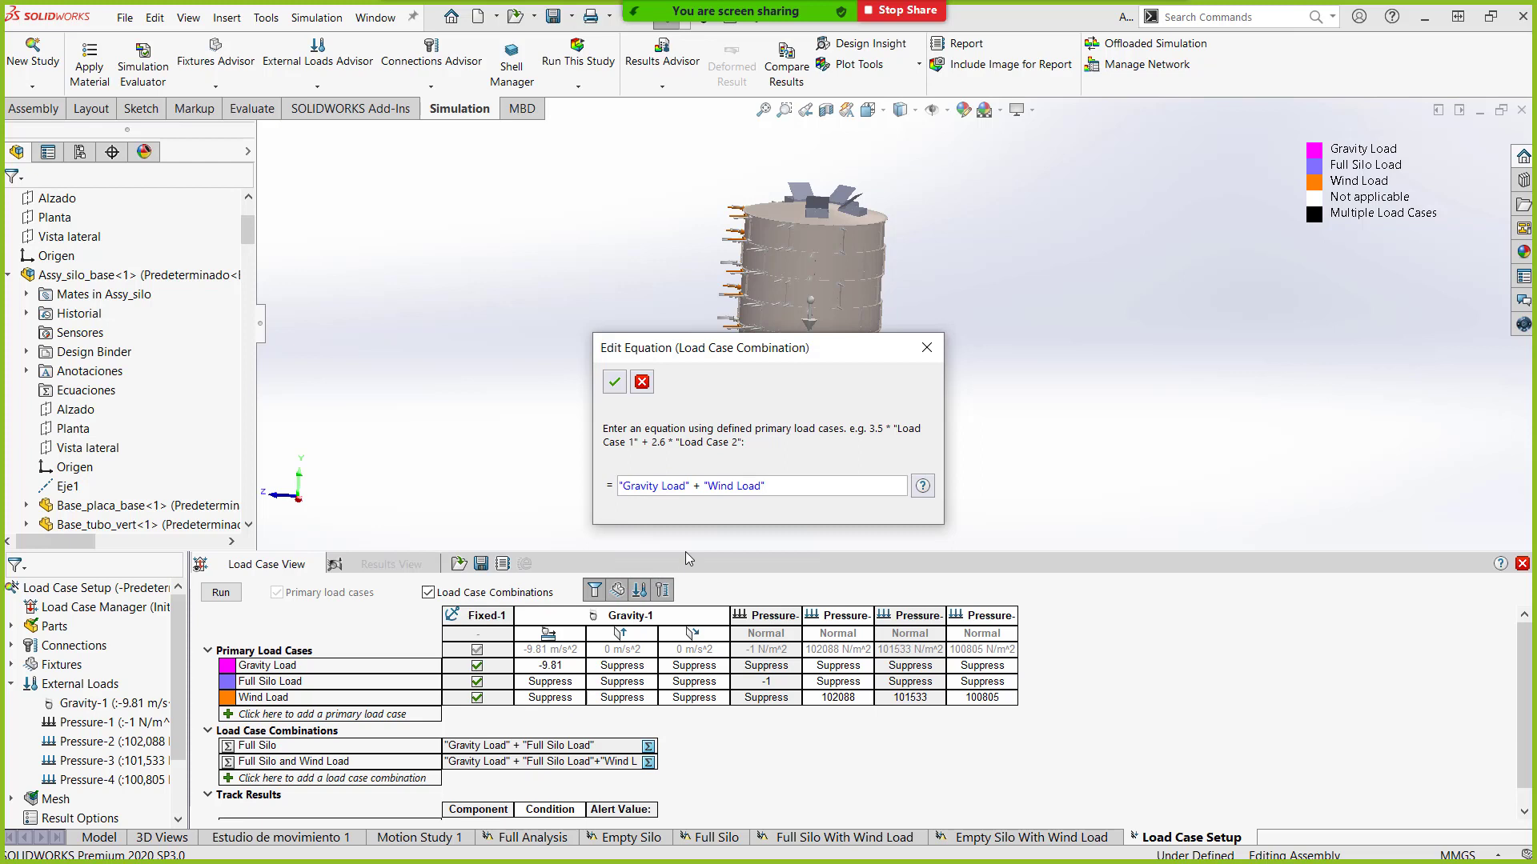
pyautogui.click(704, 489)
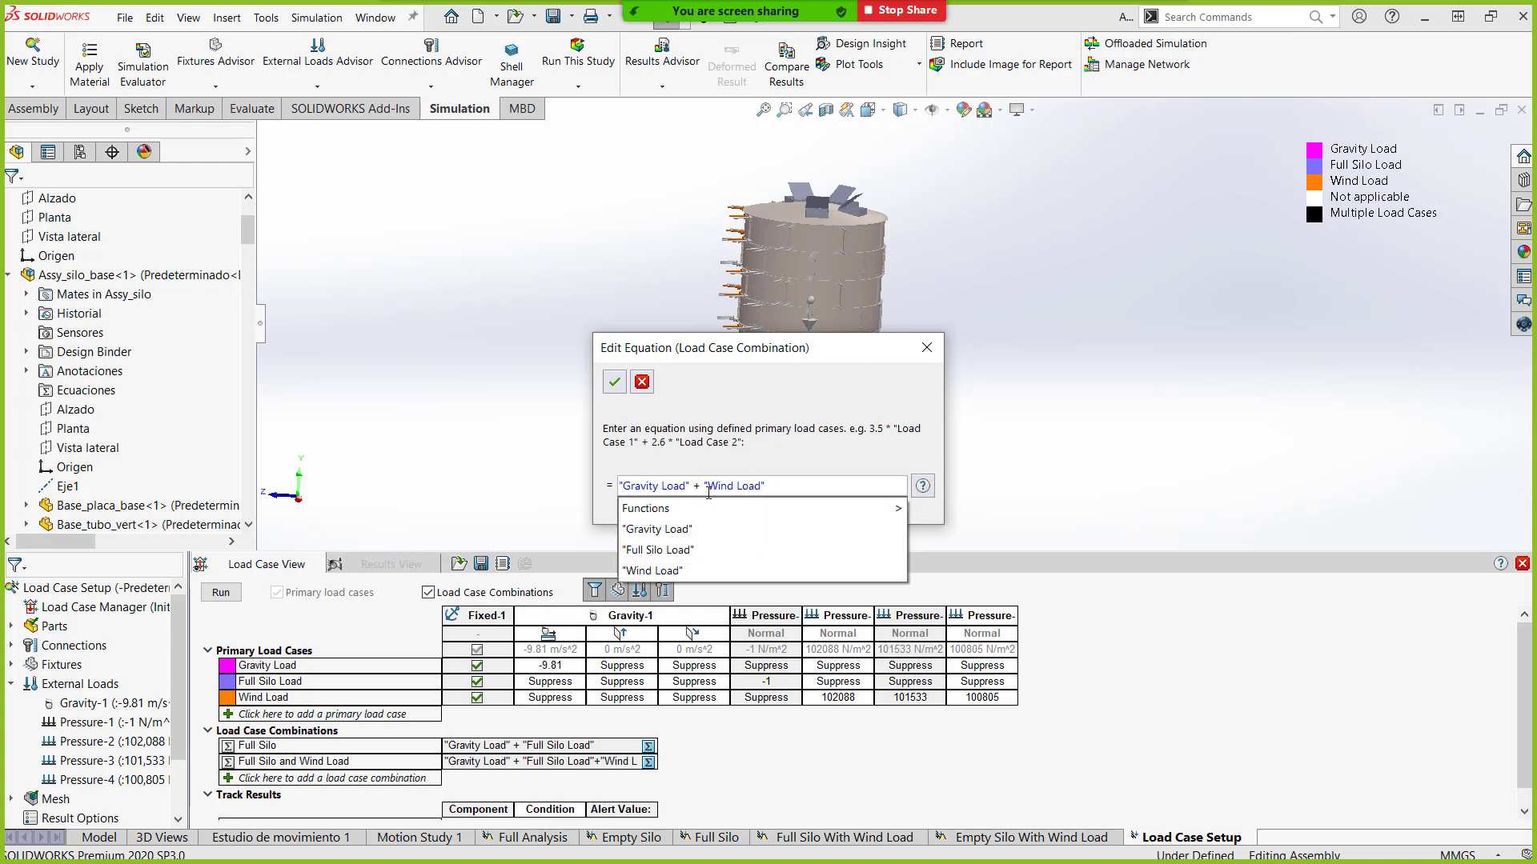
pyautogui.write('2 ')
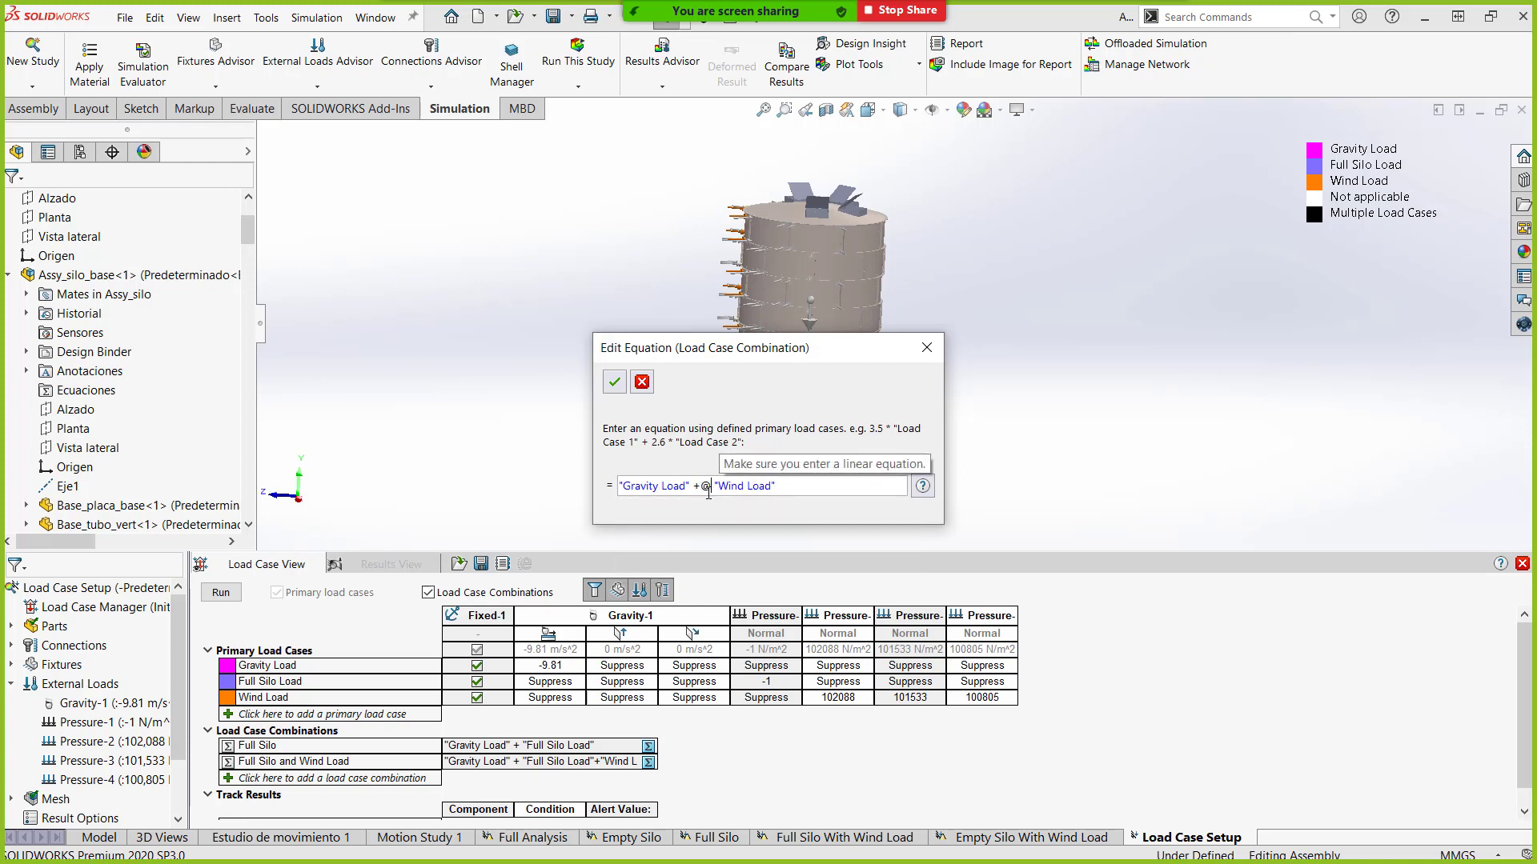
pyautogui.write('*')
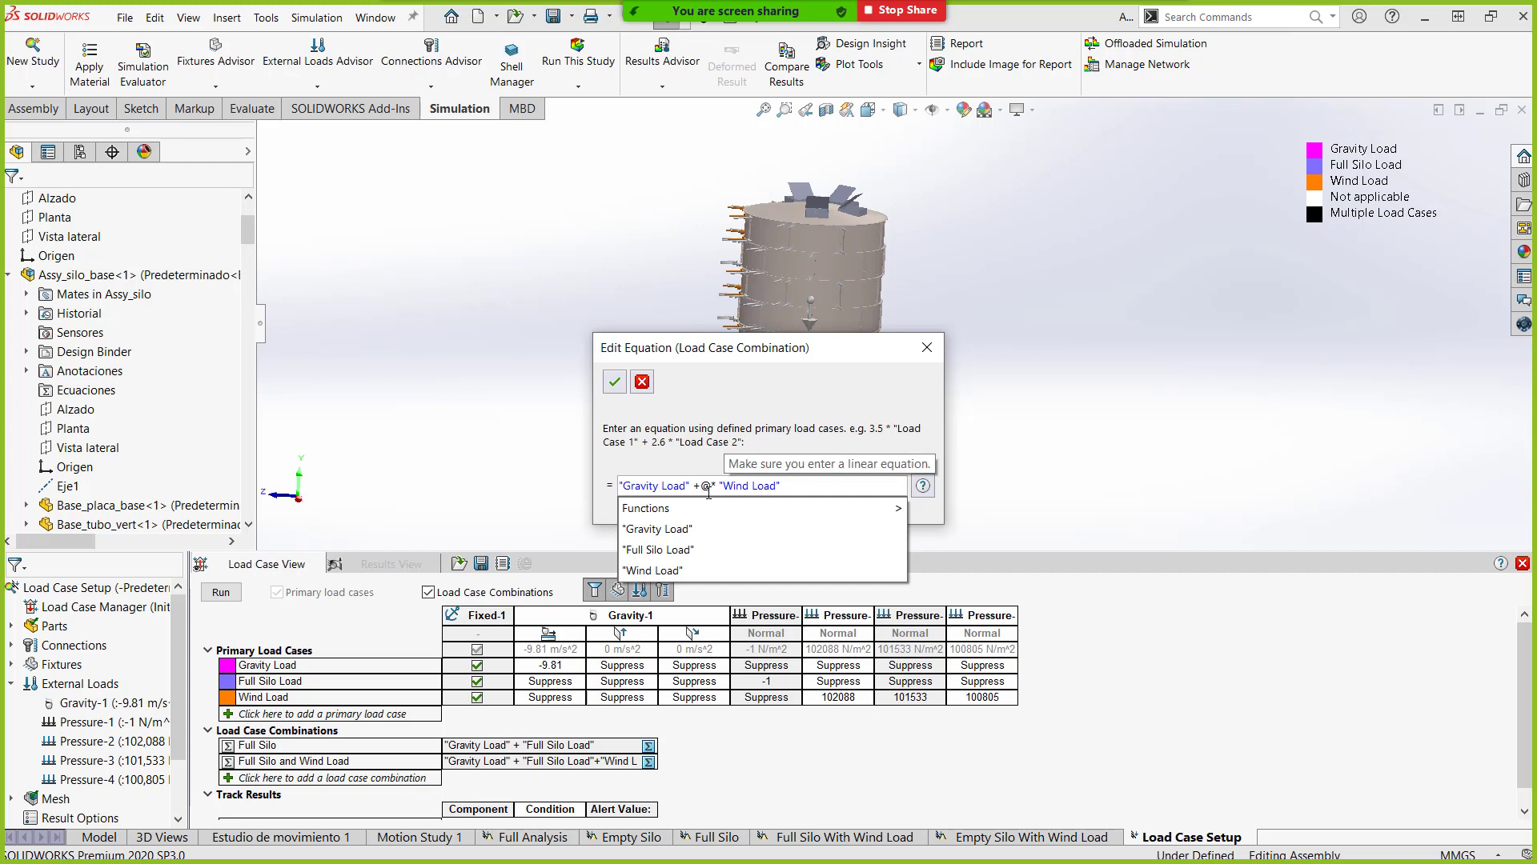
pyautogui.press('BackSpace')
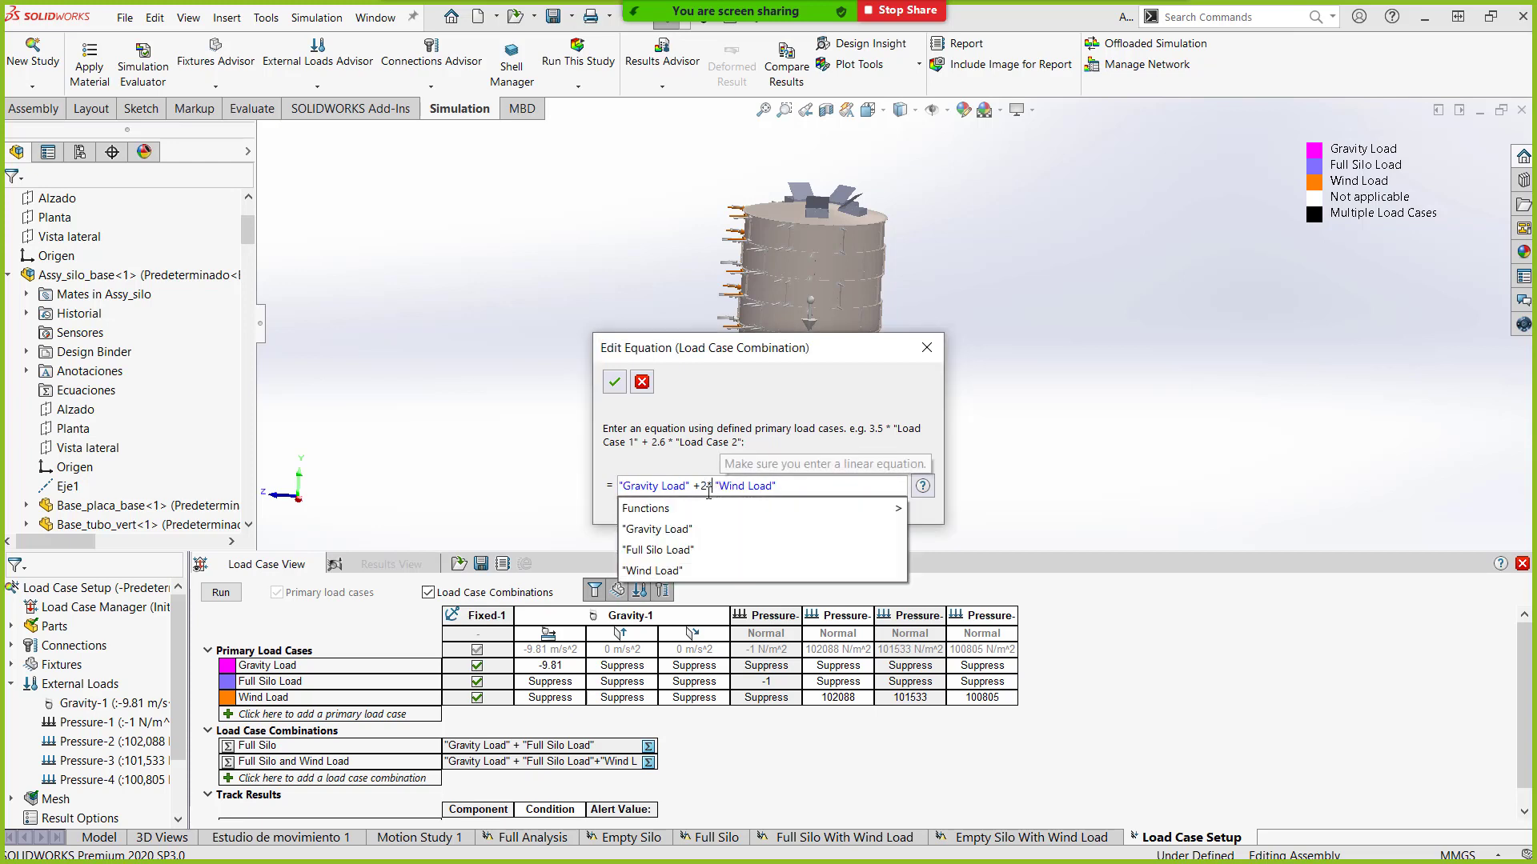
pyautogui.moveTo(735, 508)
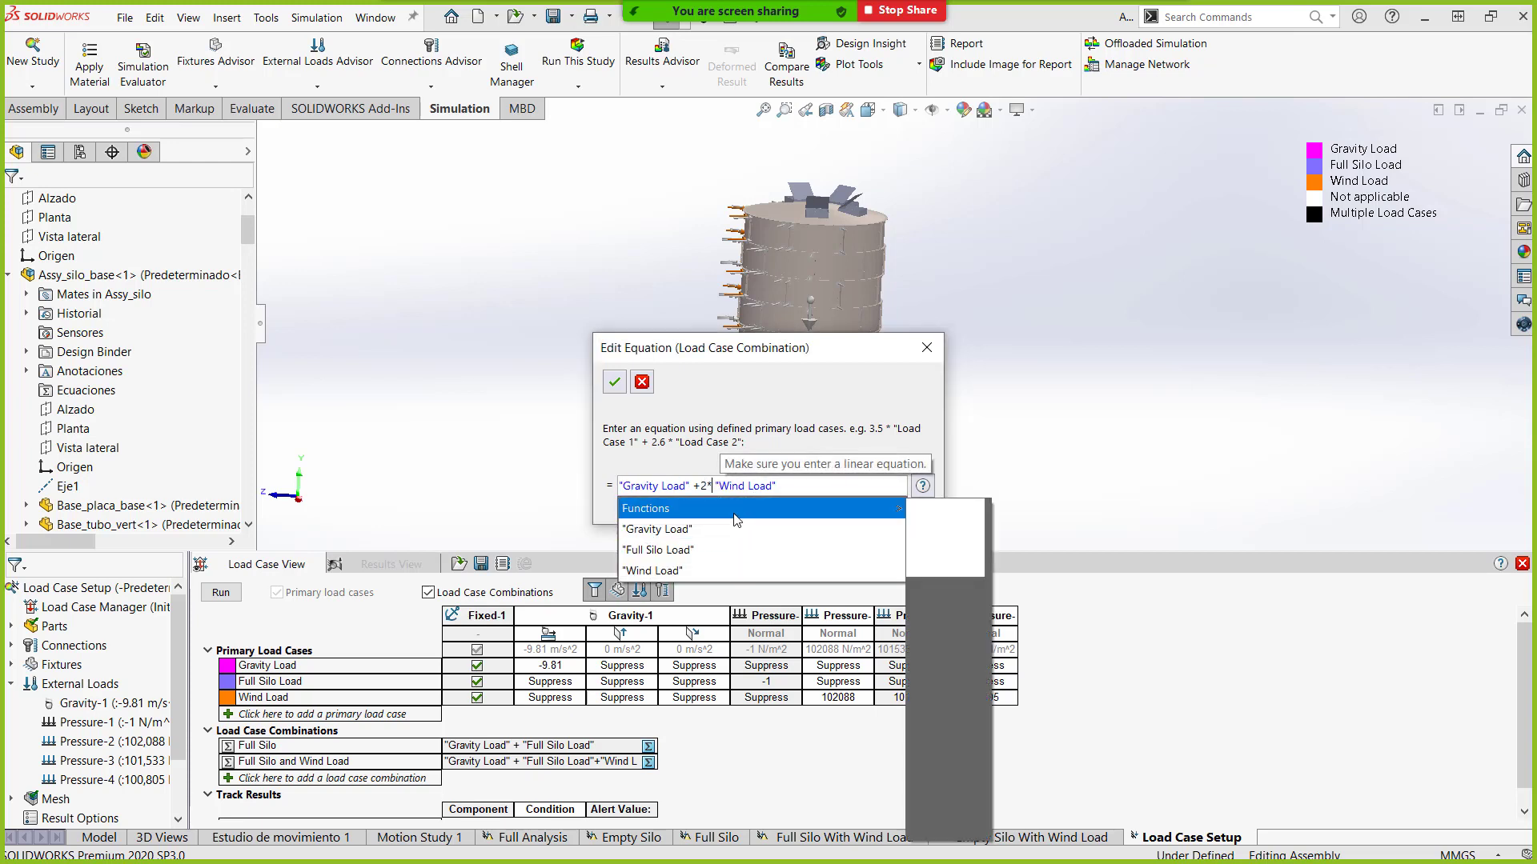
pyautogui.press('BackSpace')
pyautogui.press('BackSpace')
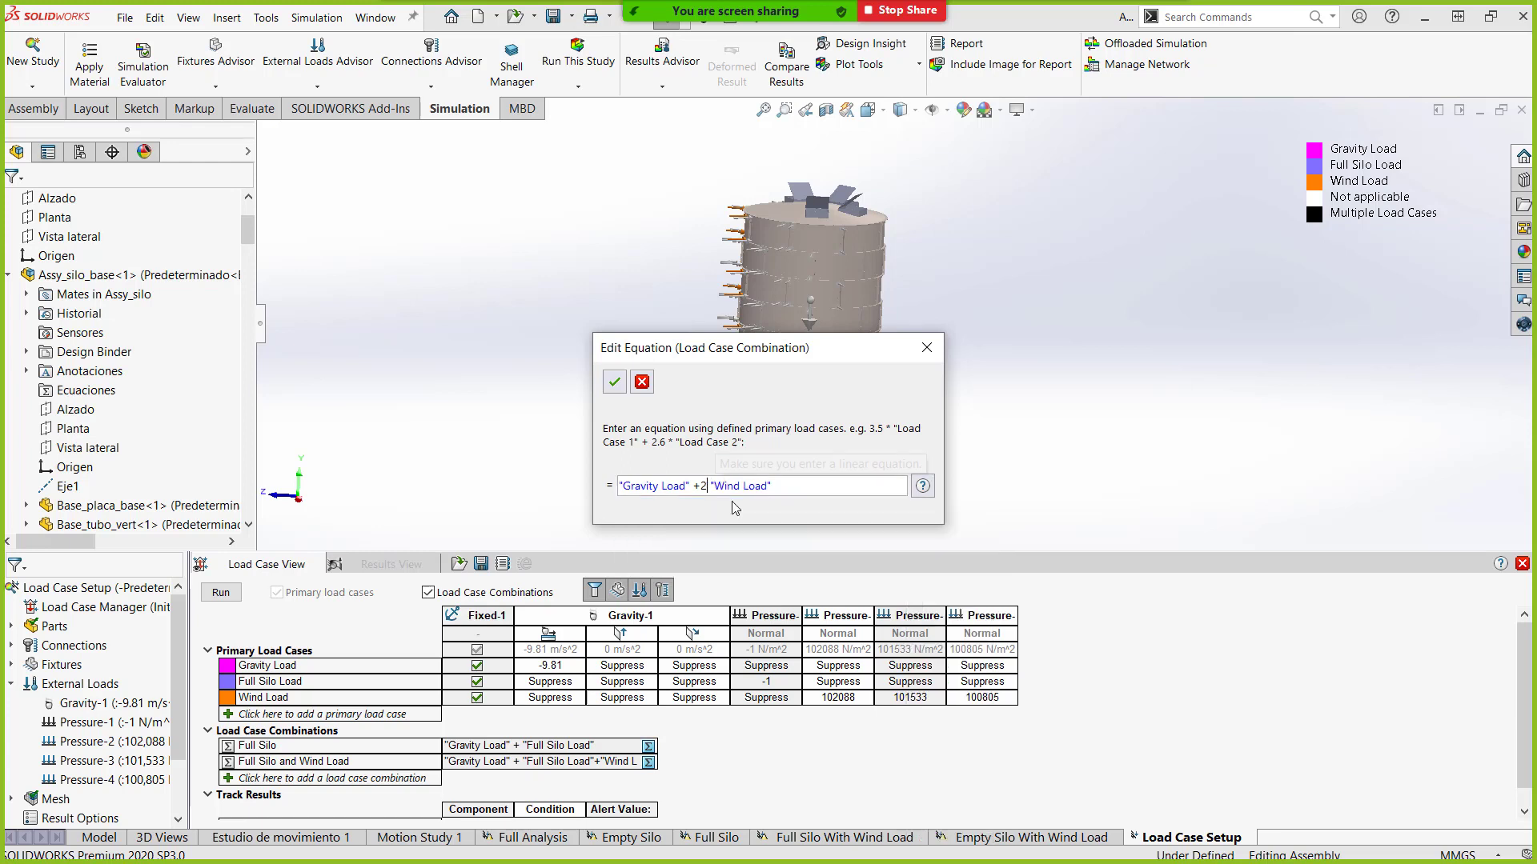
pyautogui.click(614, 387)
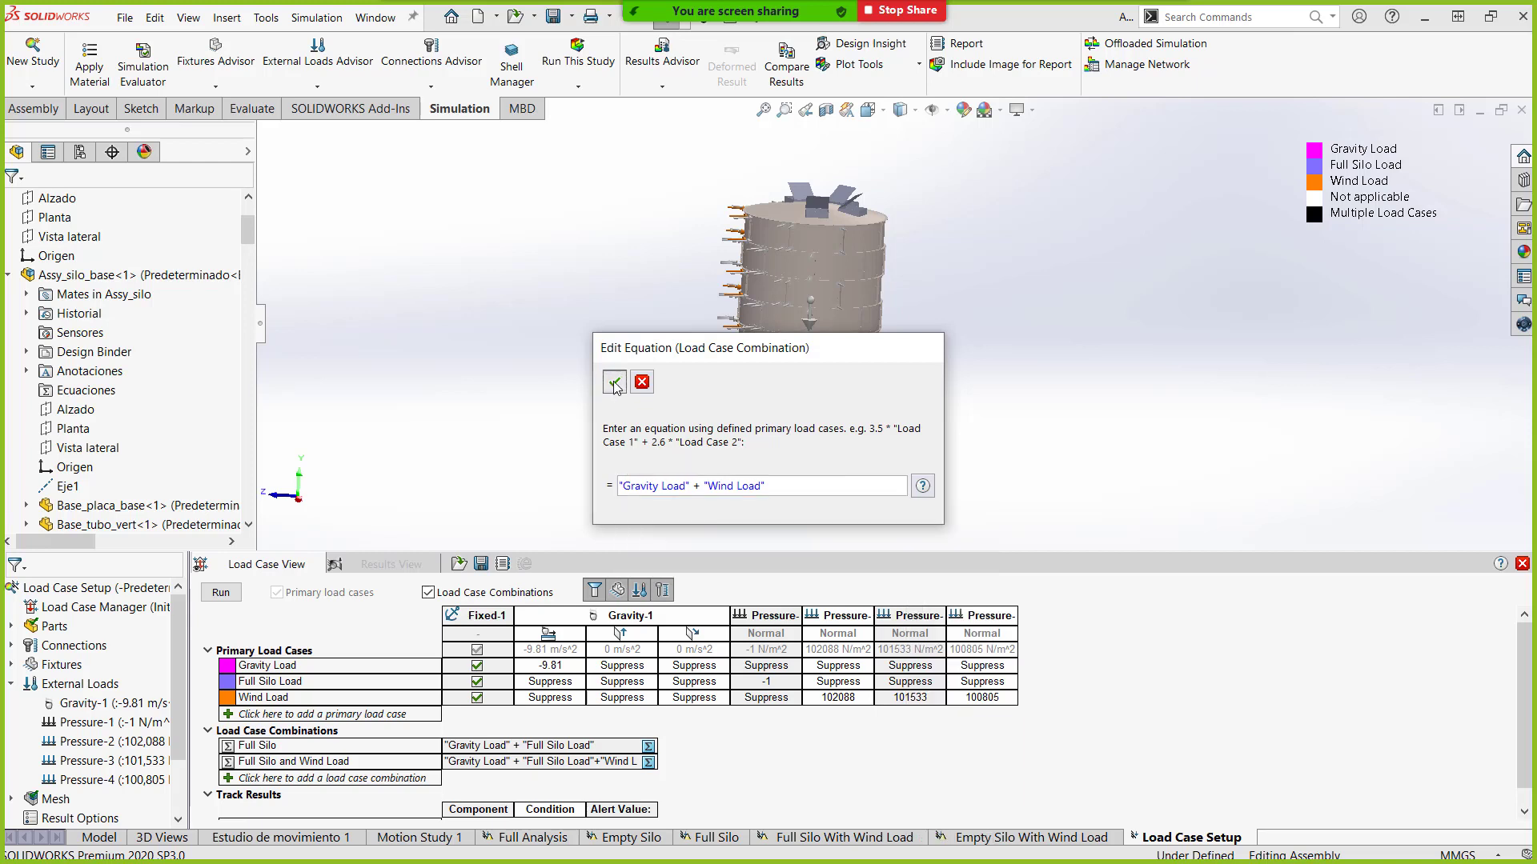
pyautogui.click(613, 386)
# Rename Combination 3 to 'Empty Silo and Wind Load'.
pyautogui.click(294, 776)
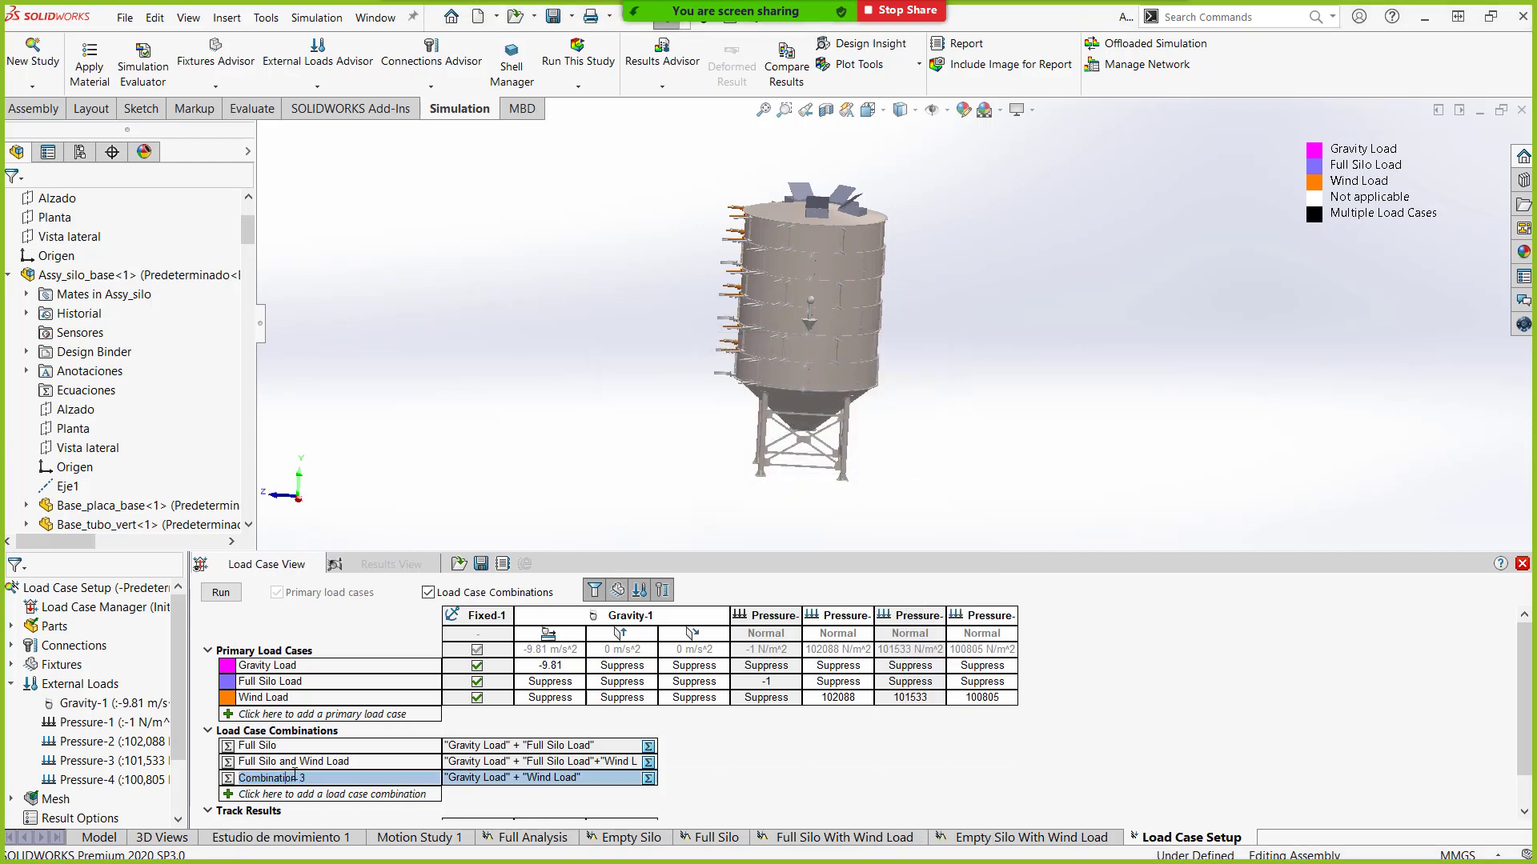
pyautogui.doubleClick(303, 778)
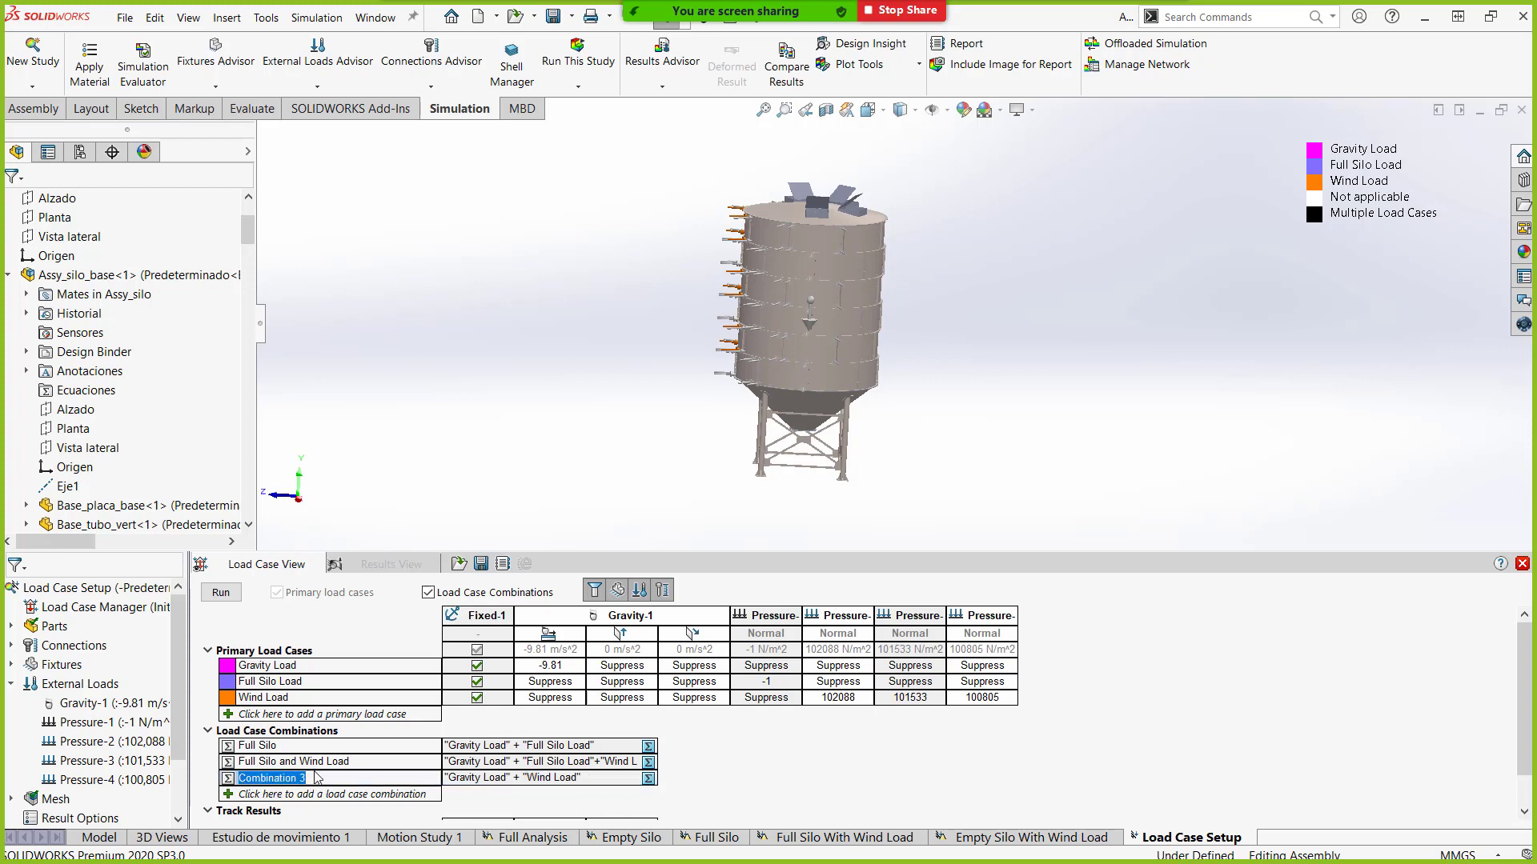
pyautogui.write('Empty Silo and Wind Load')
pyautogui.press('Return')
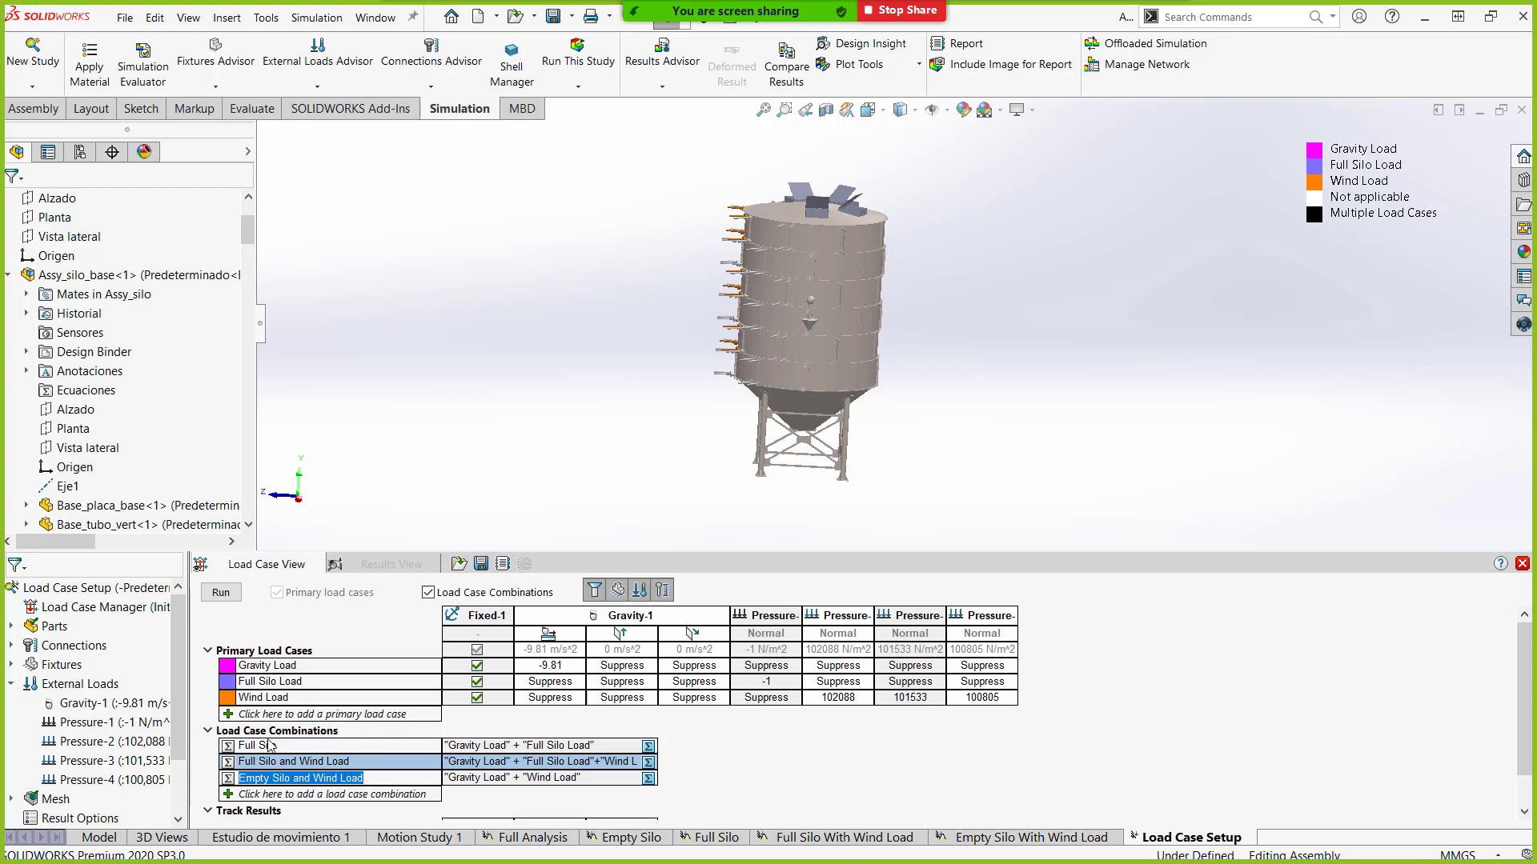
# Bring up the options for adding a sensor to track a result.
pyautogui.press('Up')
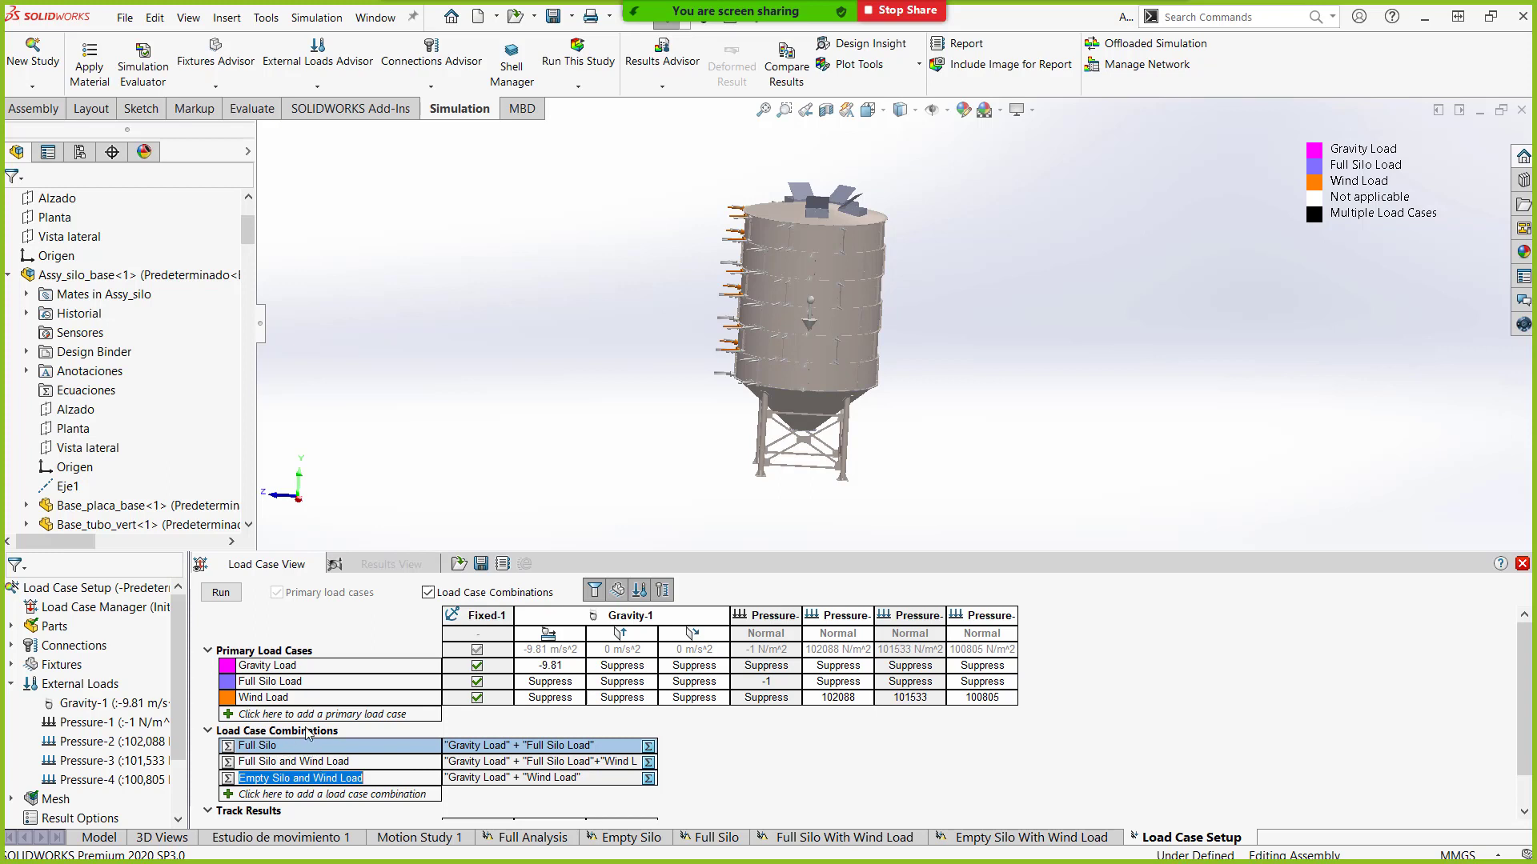
pyautogui.press('Down')
pyautogui.scroll(-1, 725, 752)
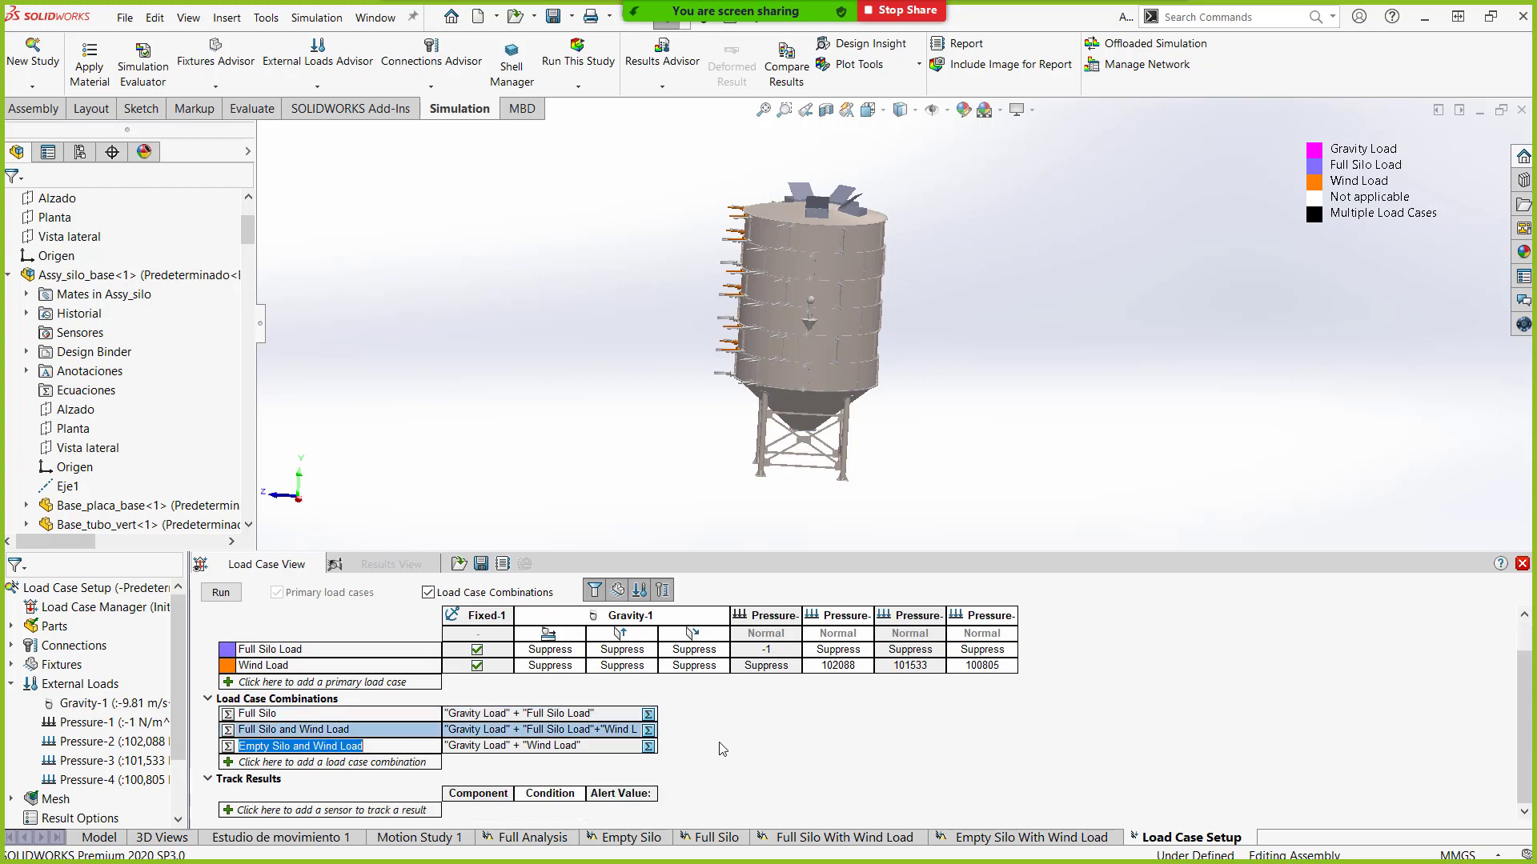
pyautogui.click(231, 811)
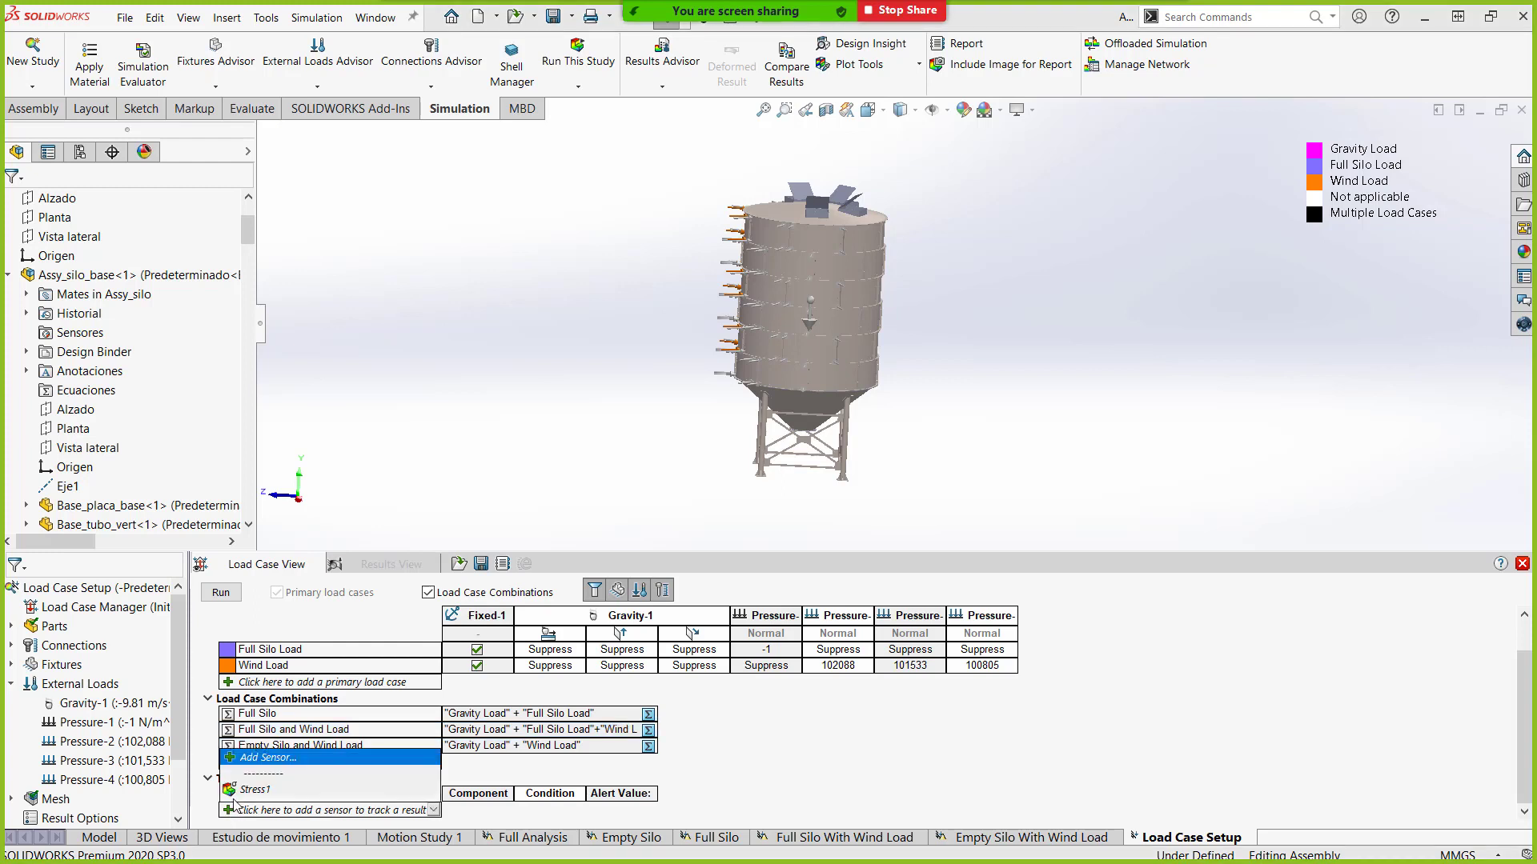
# Define a new Simulation Data sensor tracking Stress in N/mm^2 (MPa), evaluated as Max over Selected Entities.
pyautogui.click(266, 759)
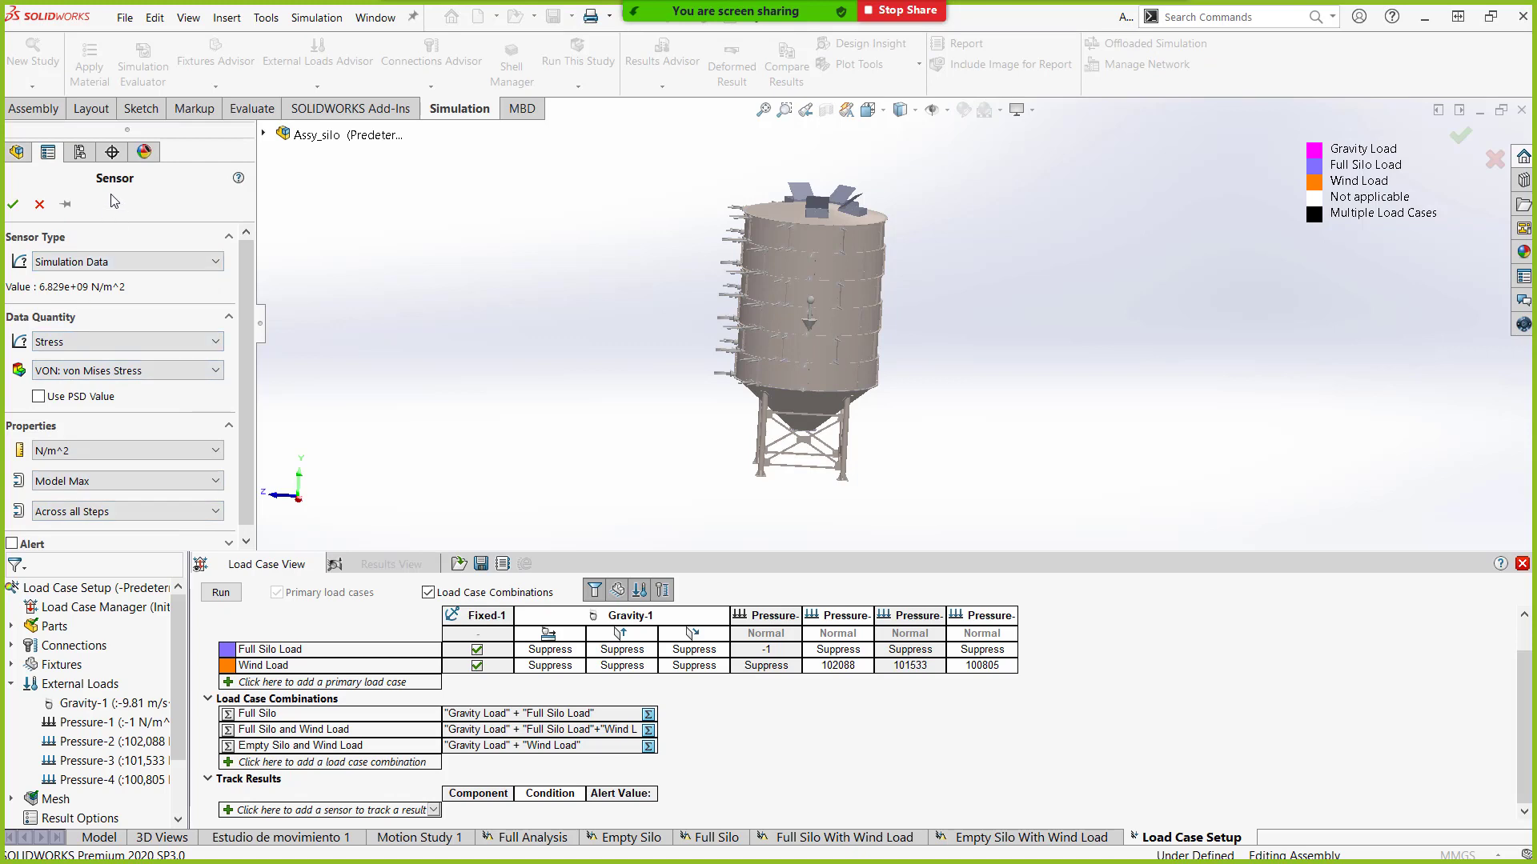
pyautogui.click(124, 264)
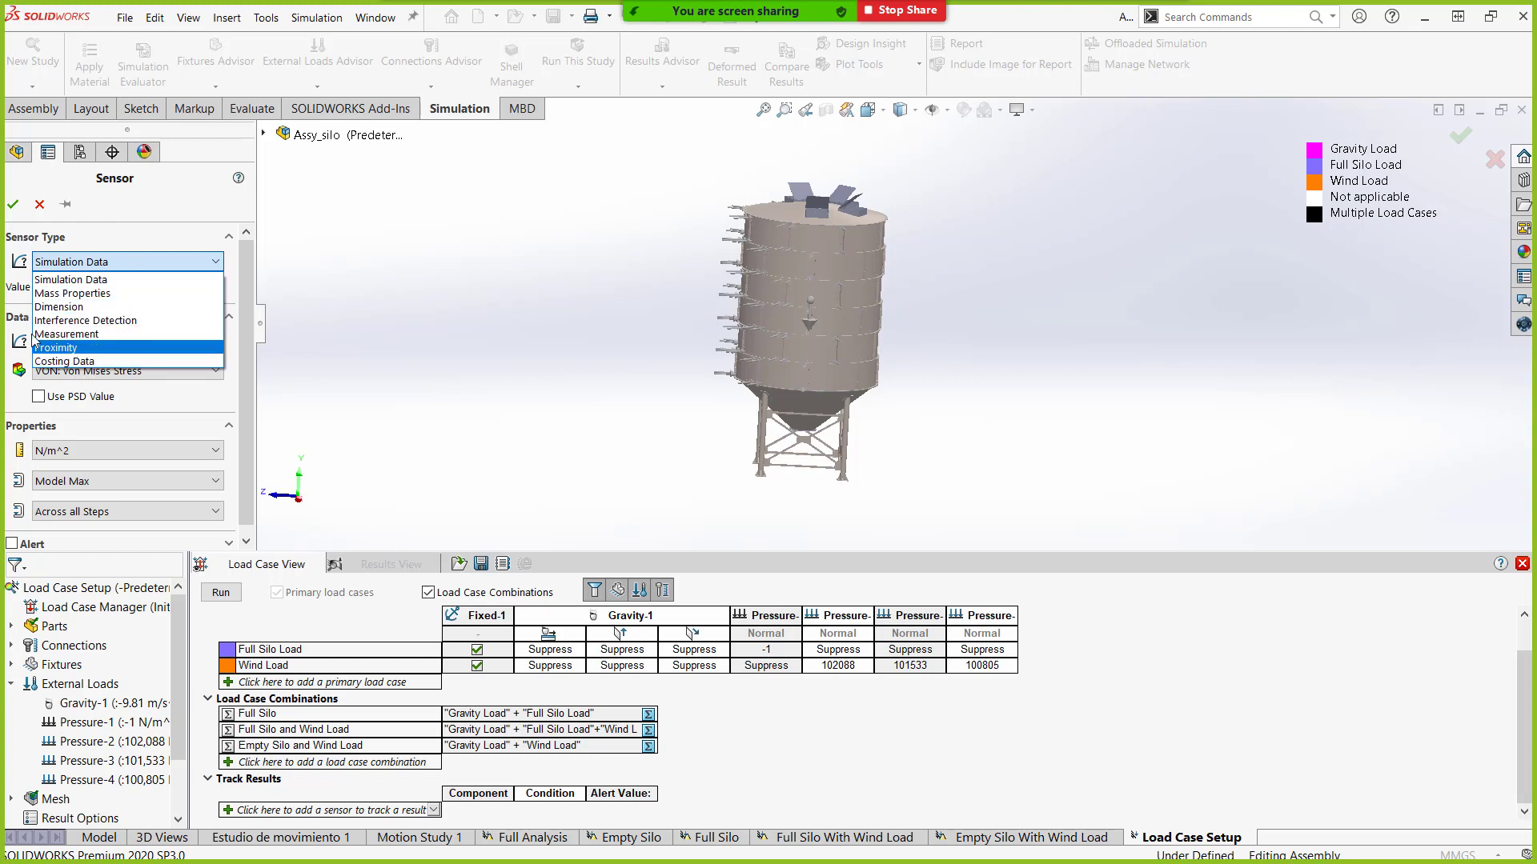
pyautogui.click(78, 280)
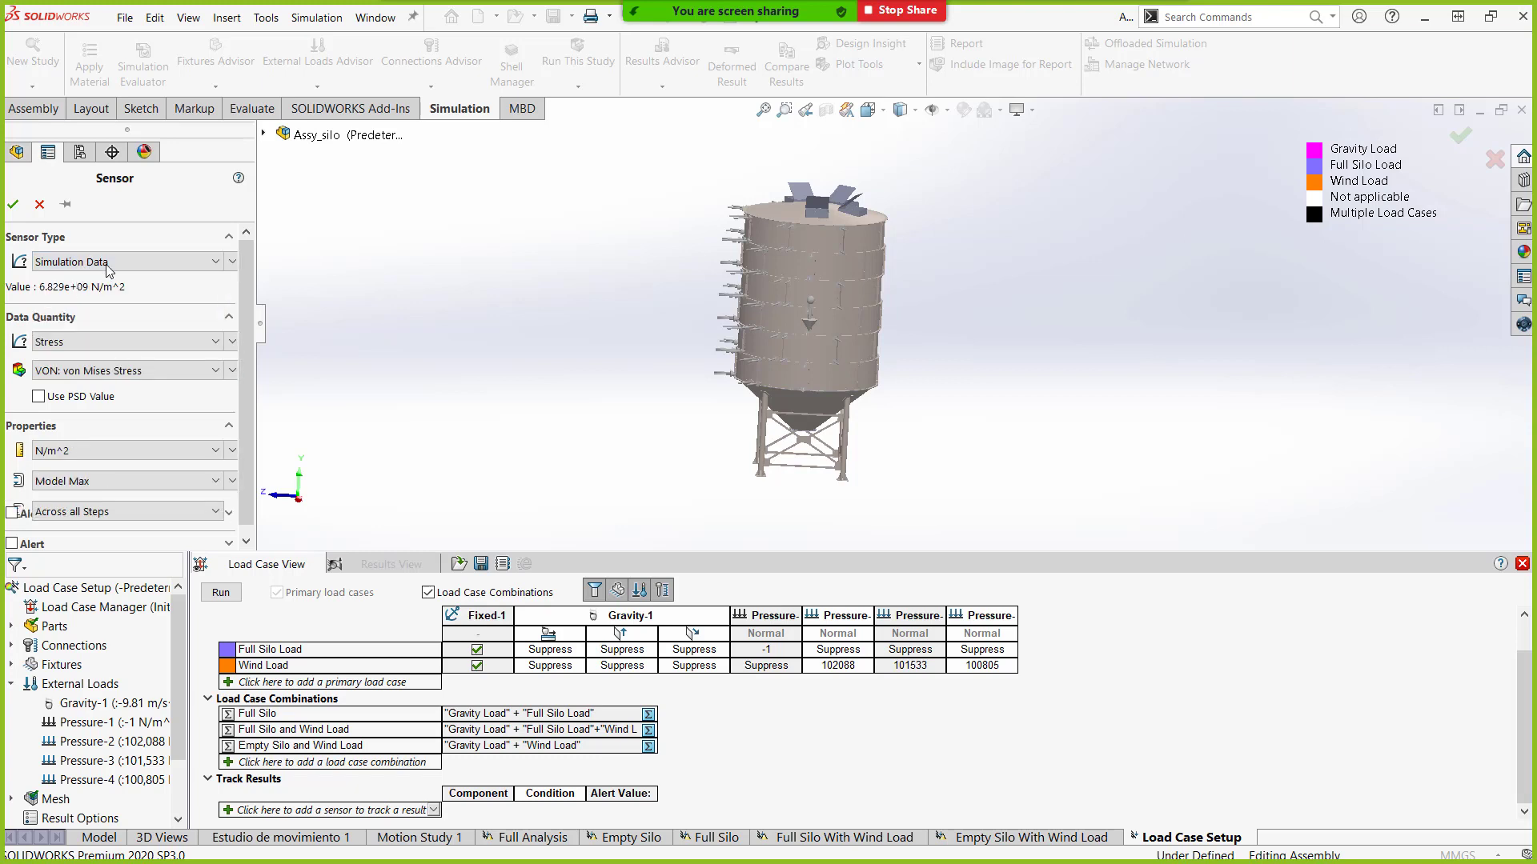
pyautogui.click(87, 344)
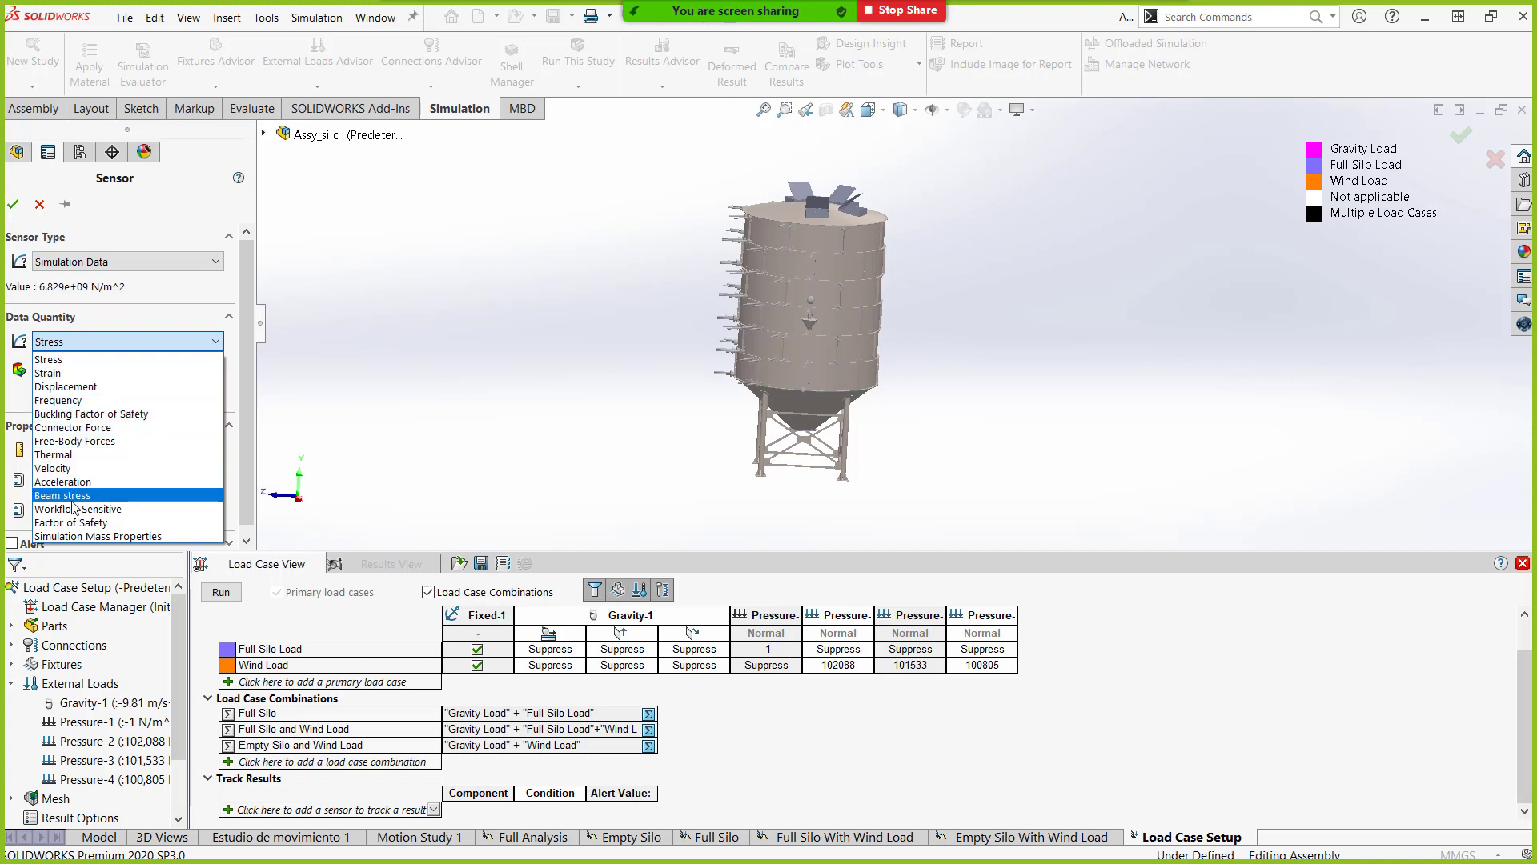
pyautogui.click(59, 360)
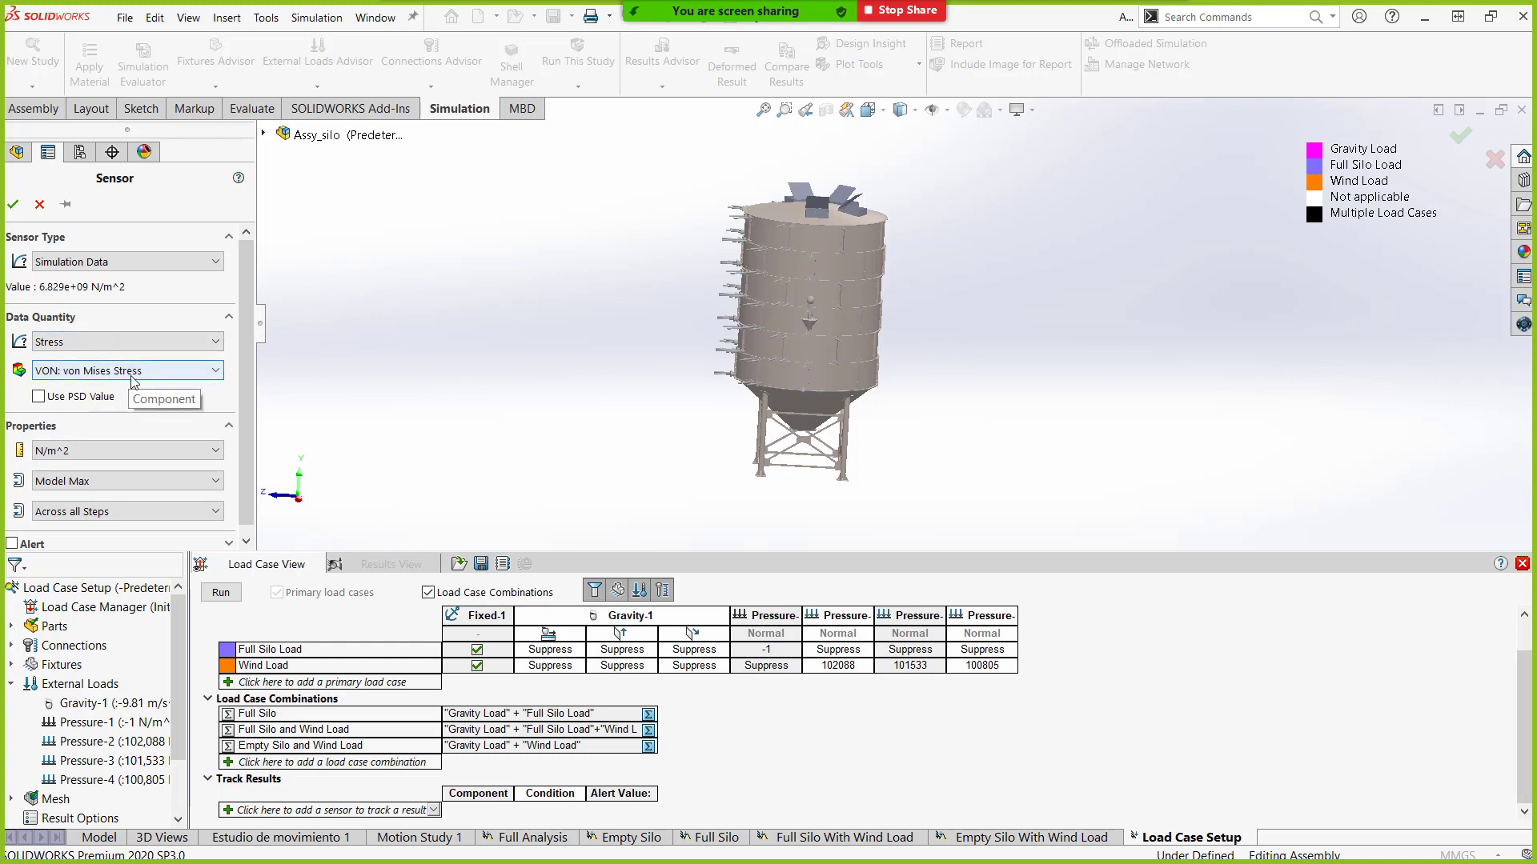
pyautogui.click(87, 451)
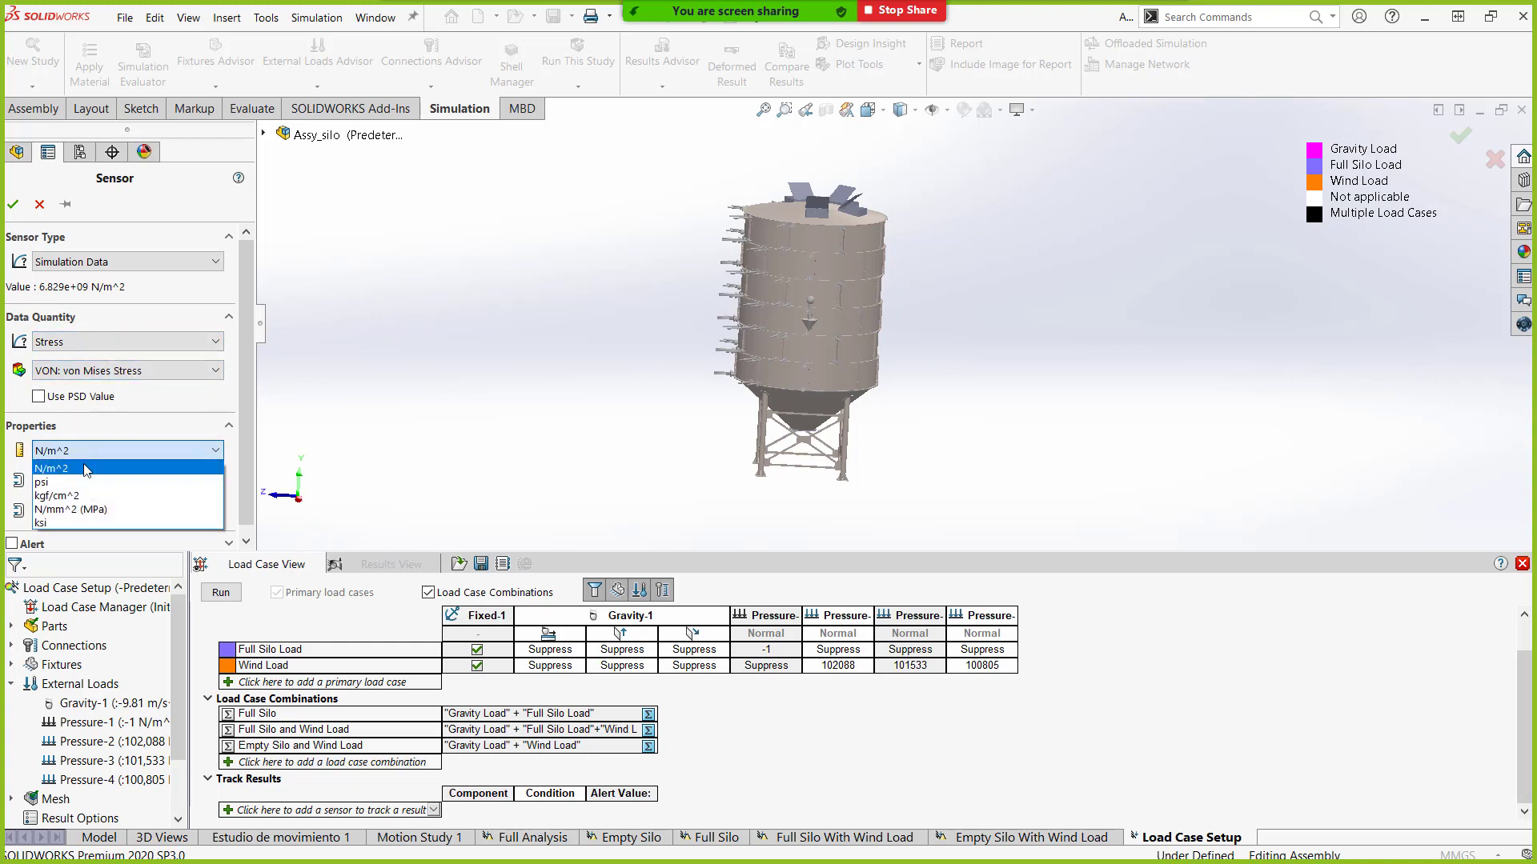
pyautogui.click(88, 513)
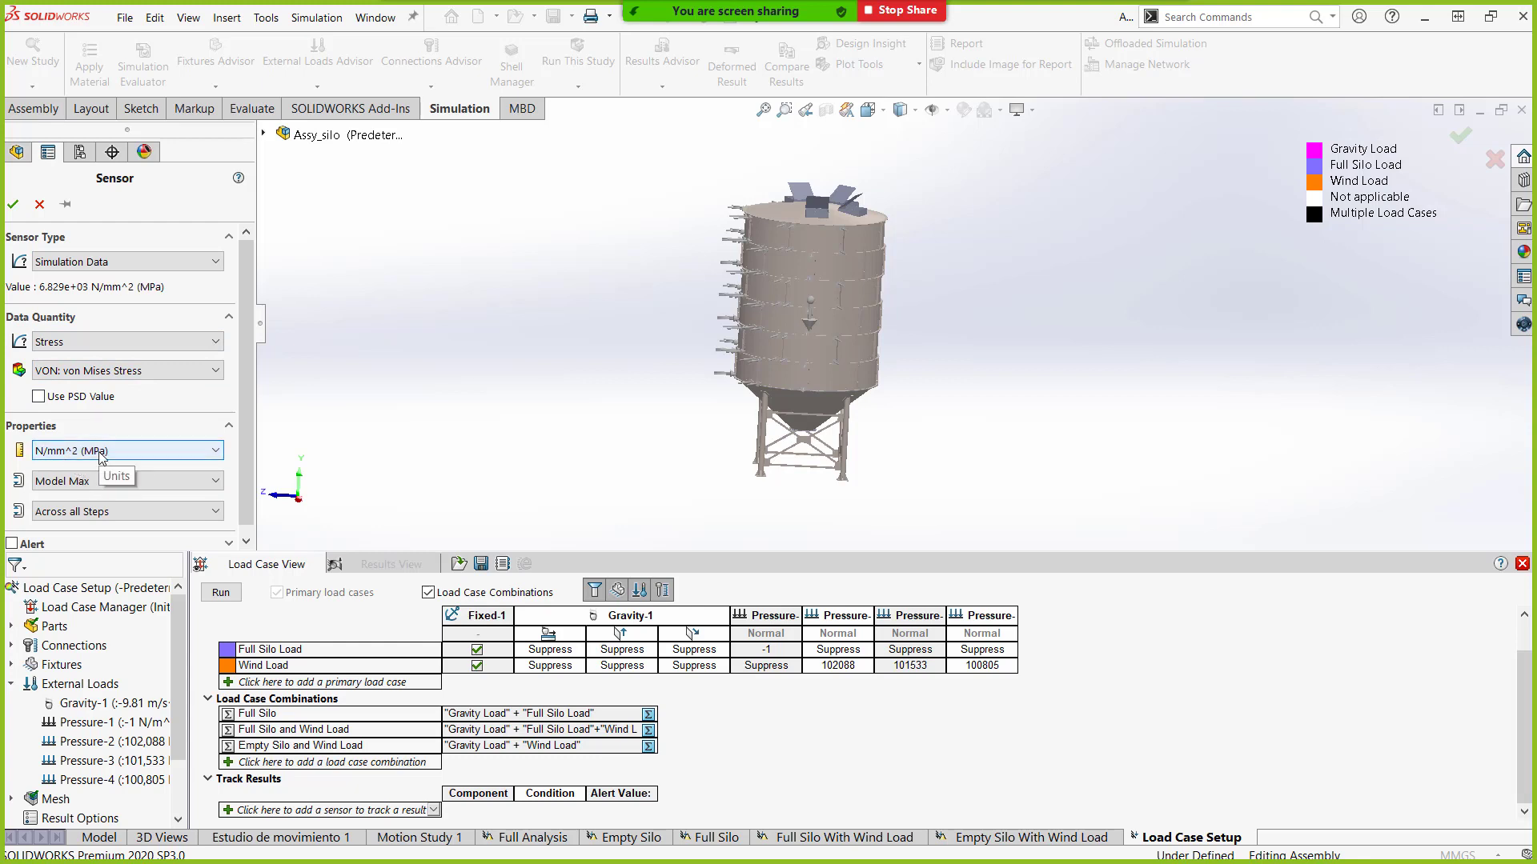
pyautogui.click(103, 481)
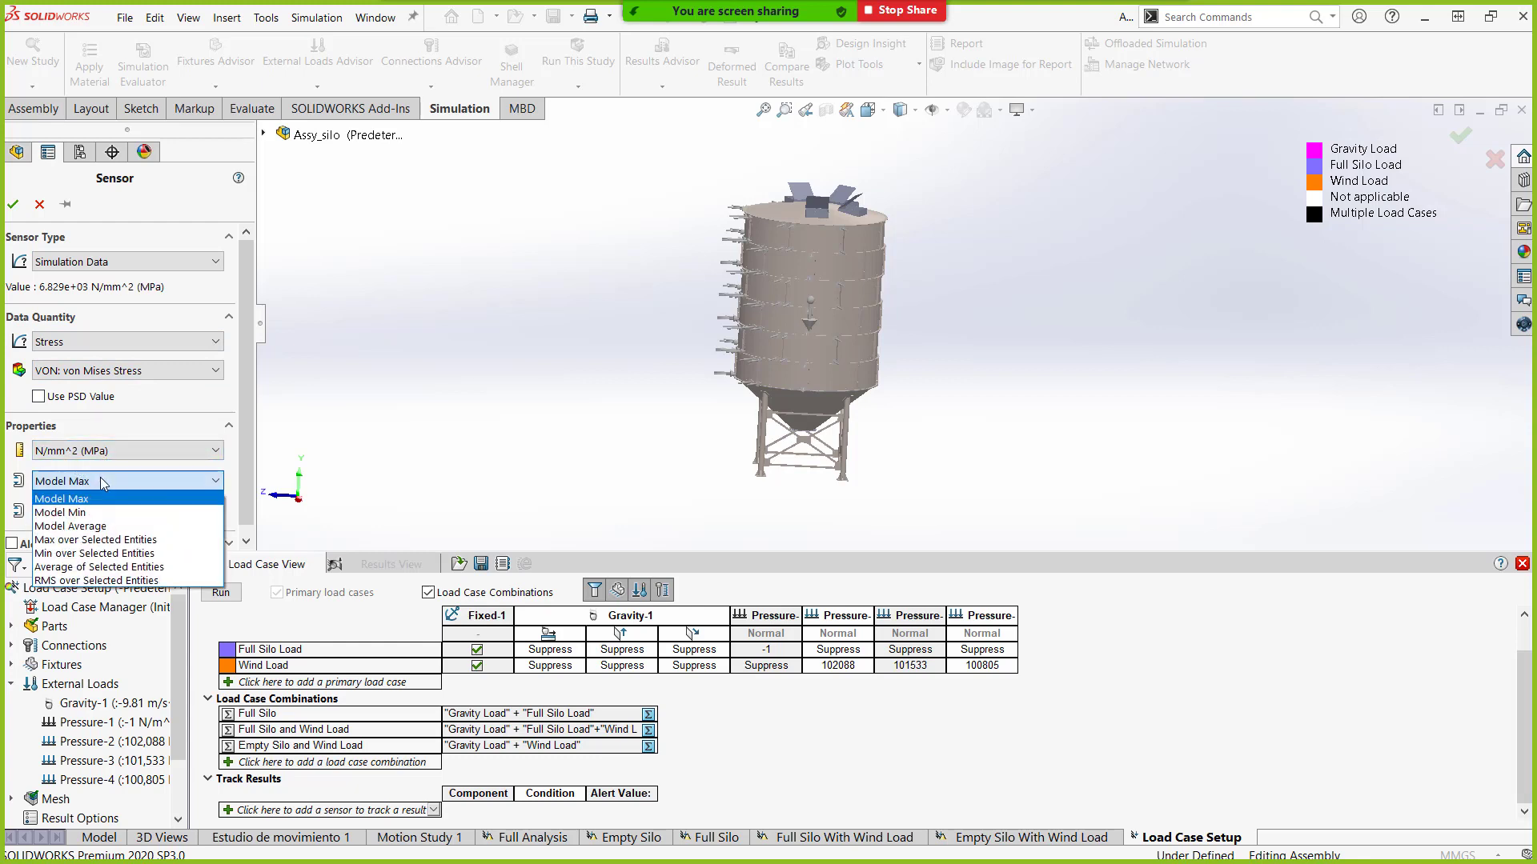
pyautogui.click(76, 540)
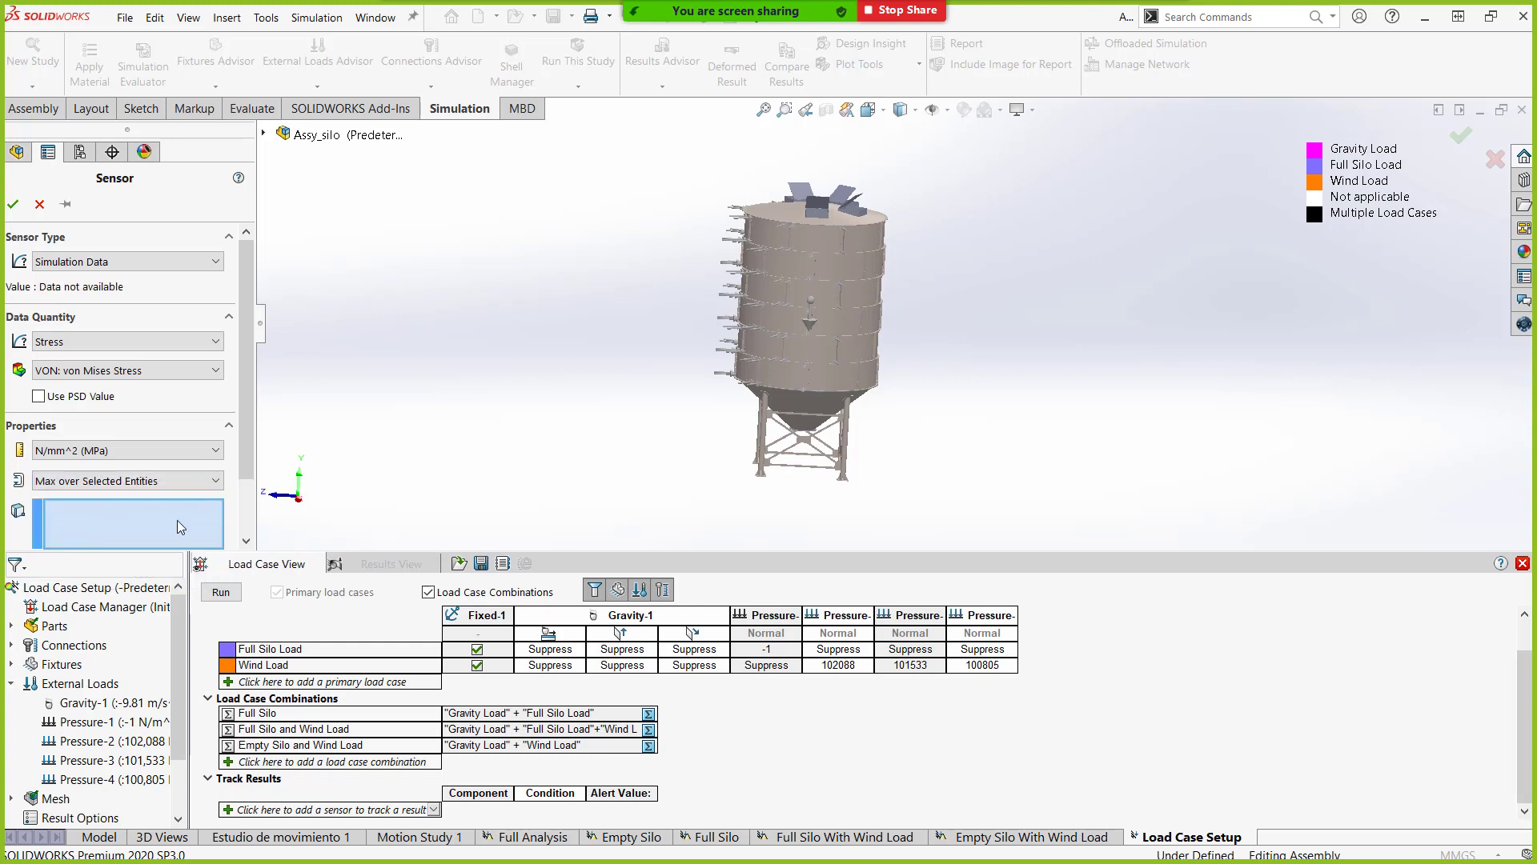
# Pick the top face of the leg's support plate with Select Other and create the Stress2 sensor.
pyautogui.scroll(-5, 744, 424)
pyautogui.scroll(-6, 745, 424)
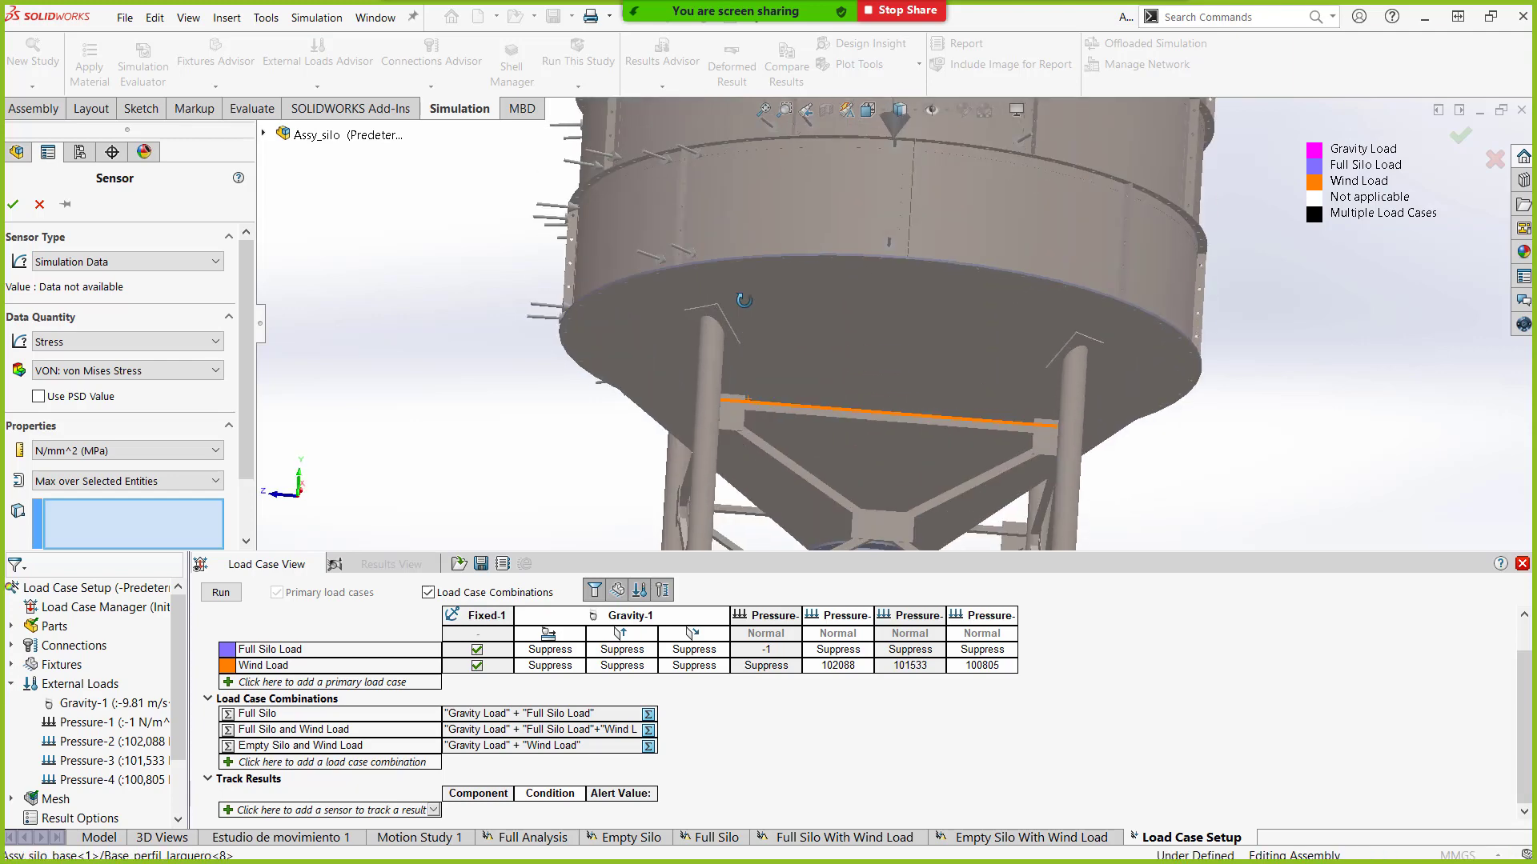
pyautogui.scroll(-3, 765, 328)
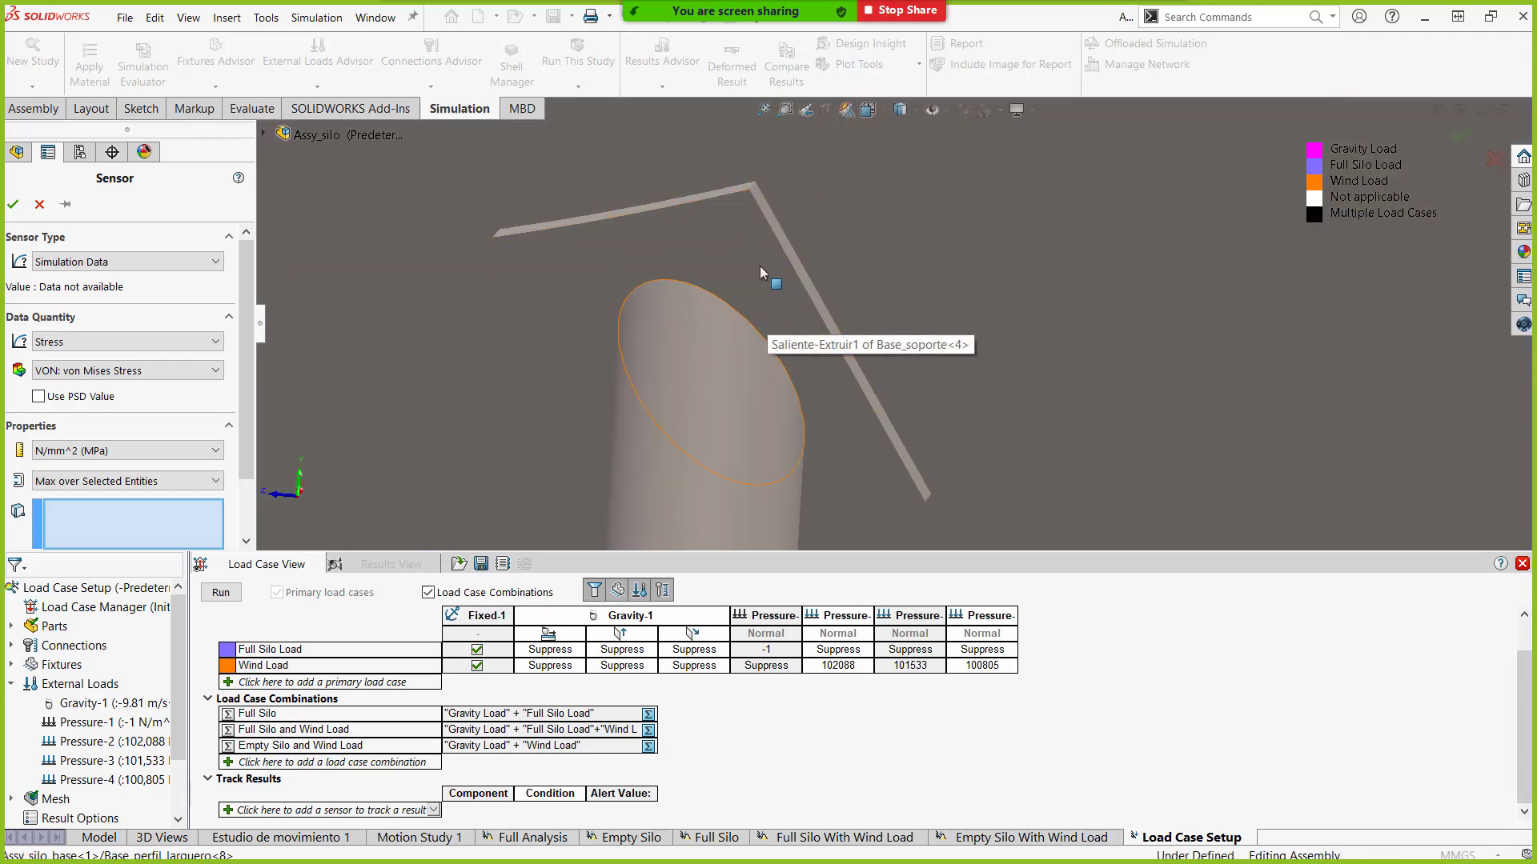
pyautogui.rightClick(724, 241)
pyautogui.click(772, 311)
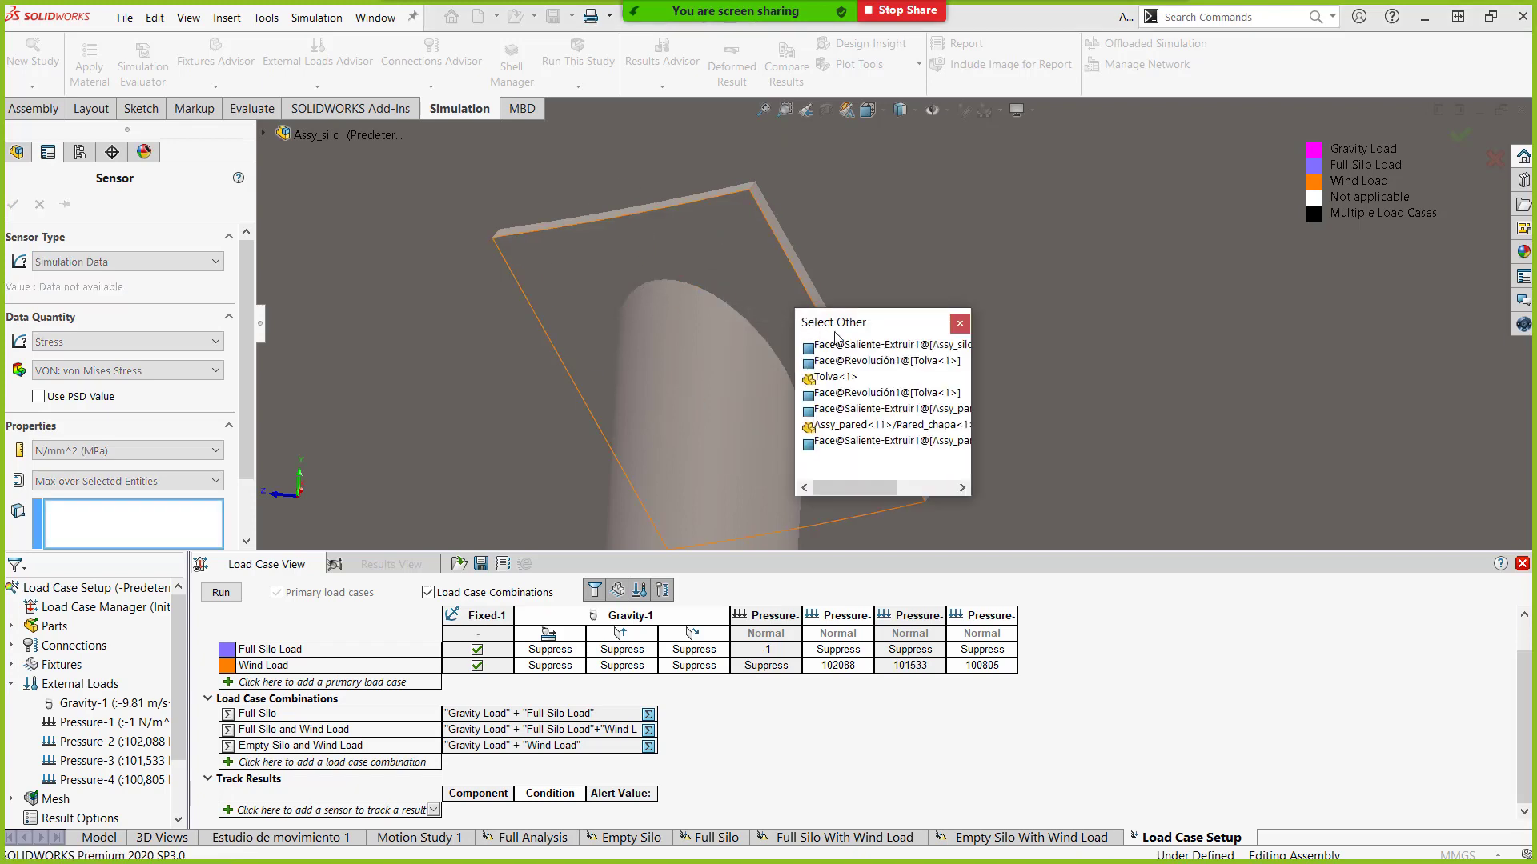
pyautogui.click(849, 346)
pyautogui.moveTo(748, 344); pyautogui.dragTo(793, 405, button='middle')
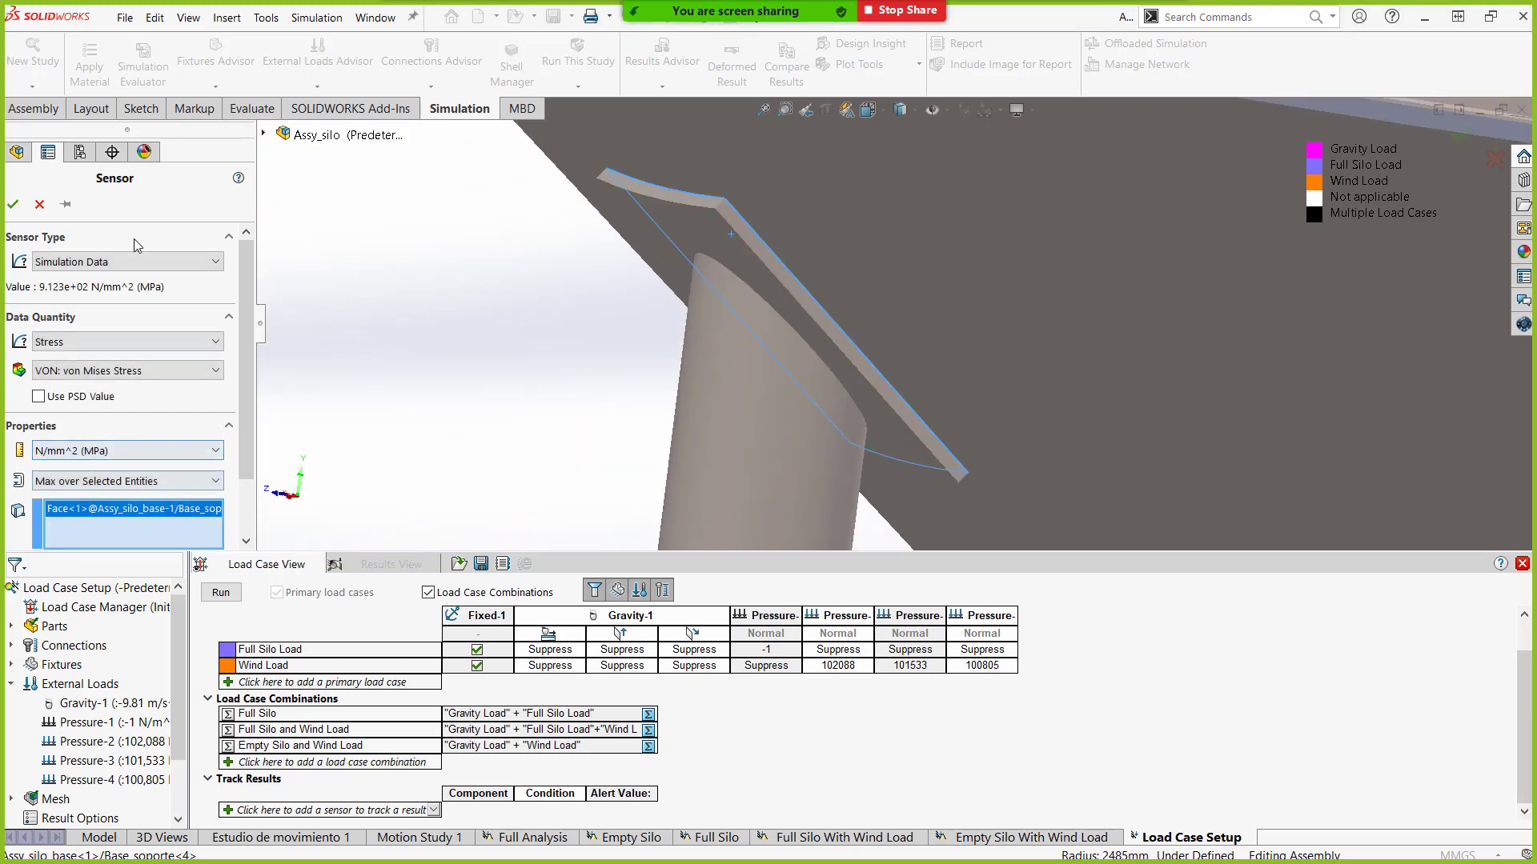
pyautogui.click(13, 205)
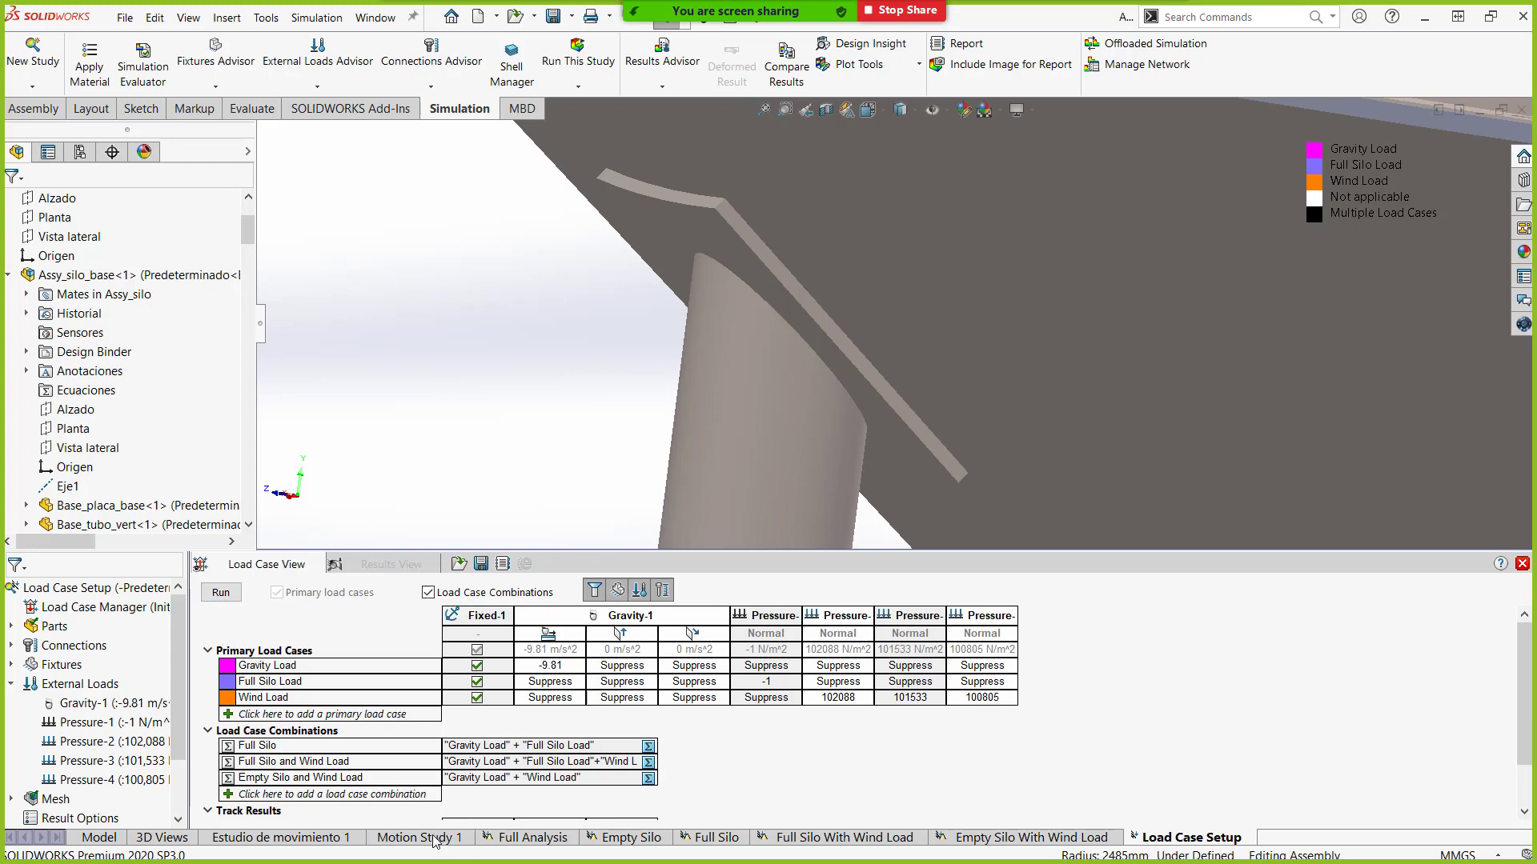
# Switch to the Full Analysis study and zoom out to show the whole silo with its loads.
pyautogui.click(524, 839)
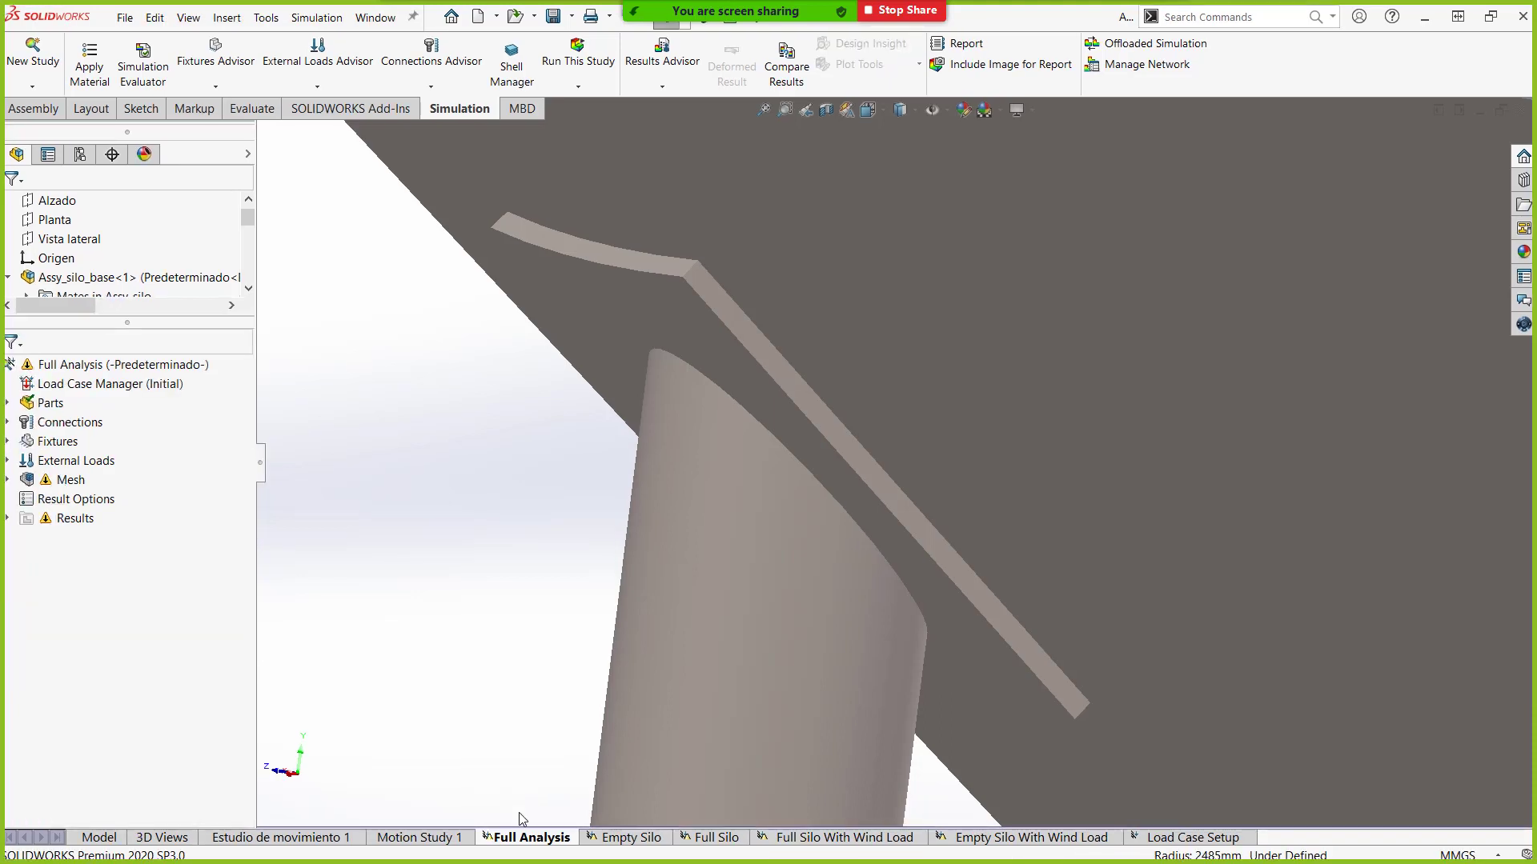
pyautogui.scroll(10, 593, 644)
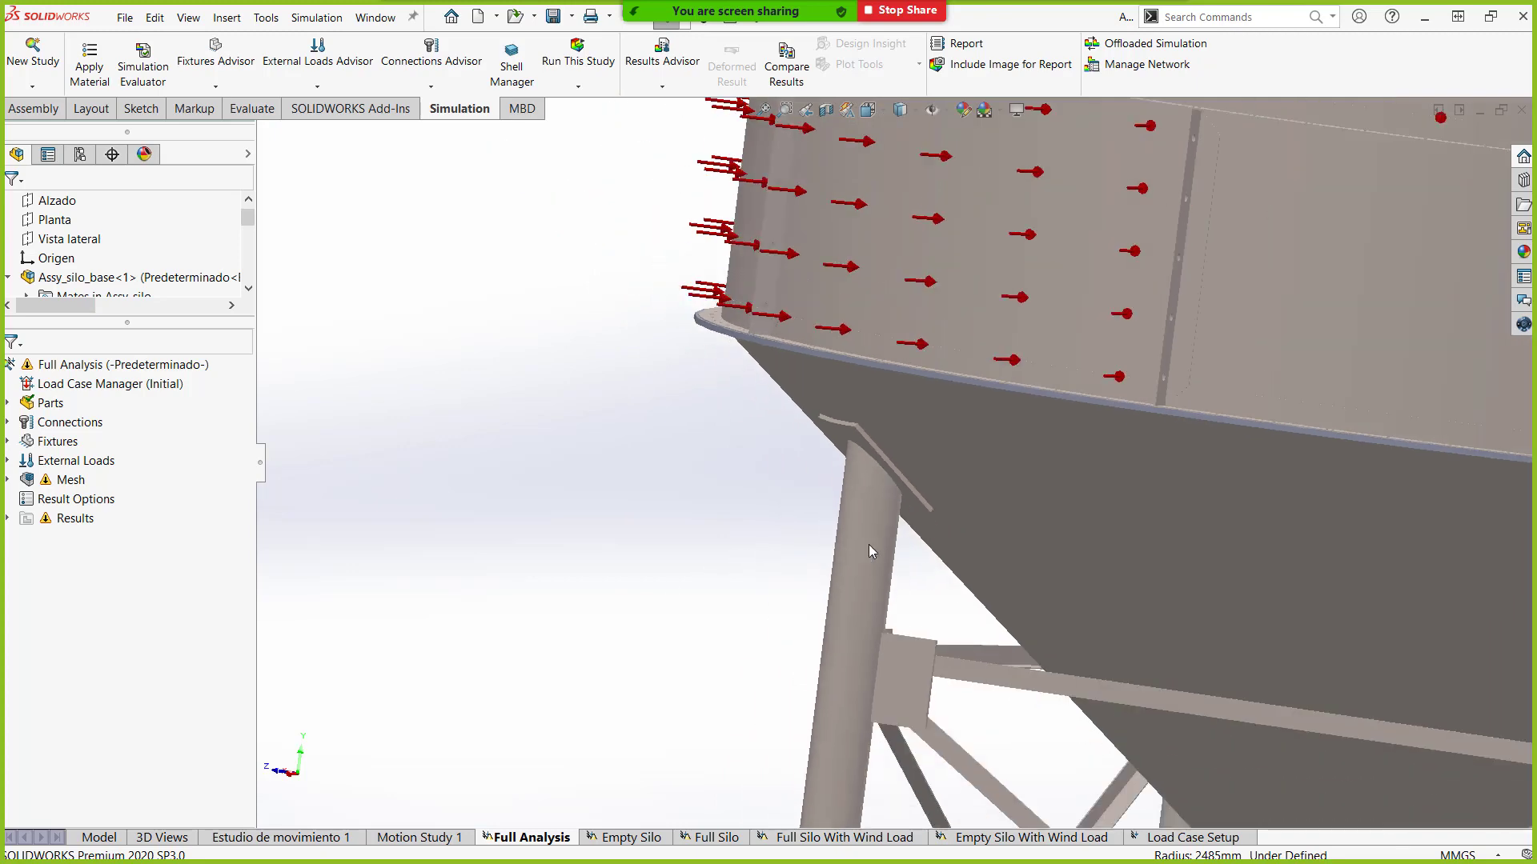
pyautogui.scroll(2, 1121, 406)
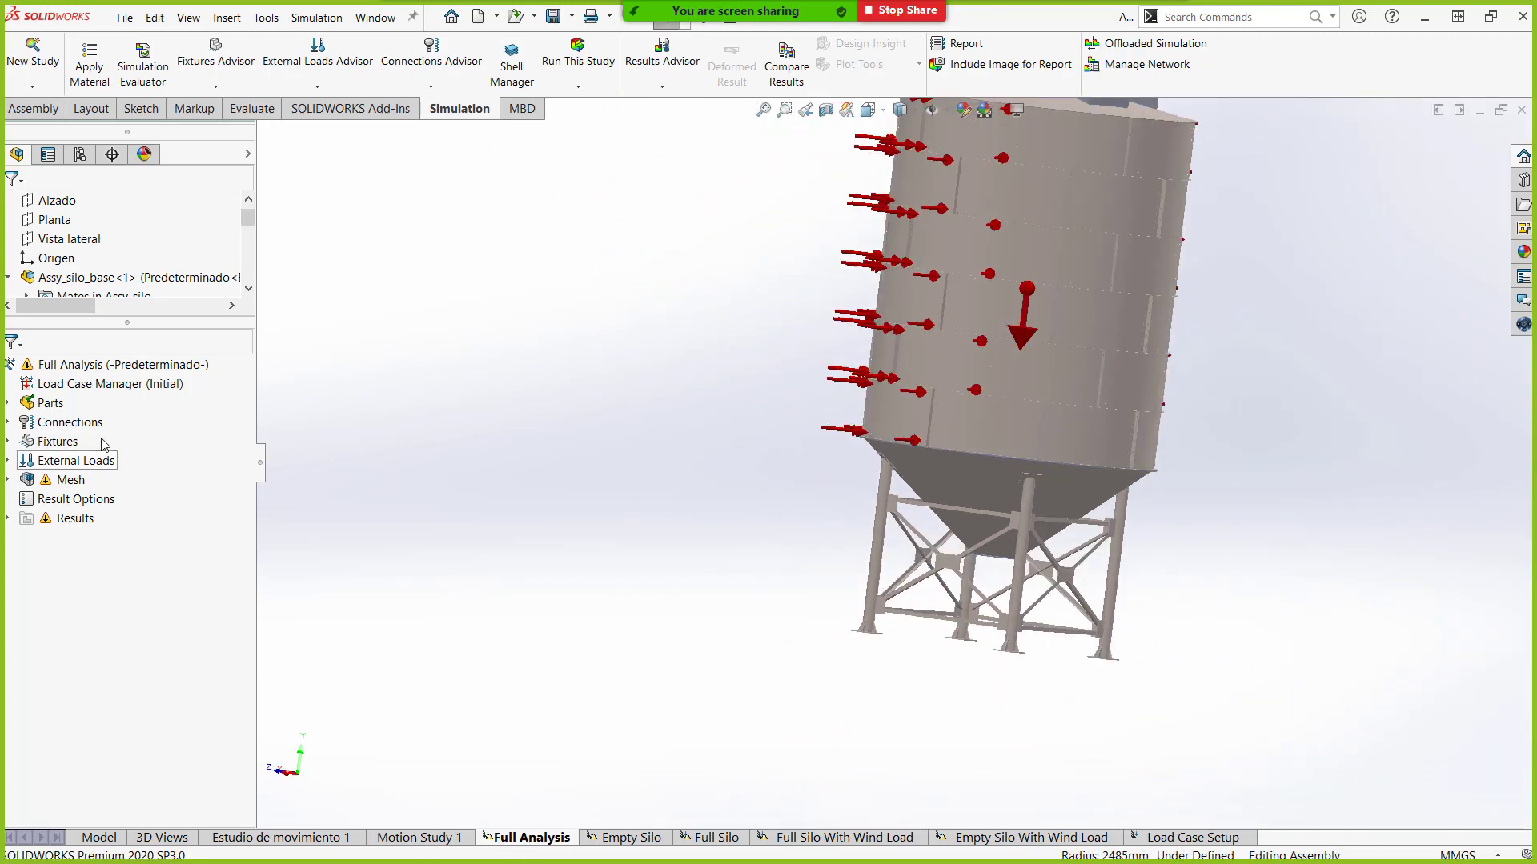
# Open the Full Analysis Load Case Manager on its Results View tab.
pyautogui.click(93, 388)
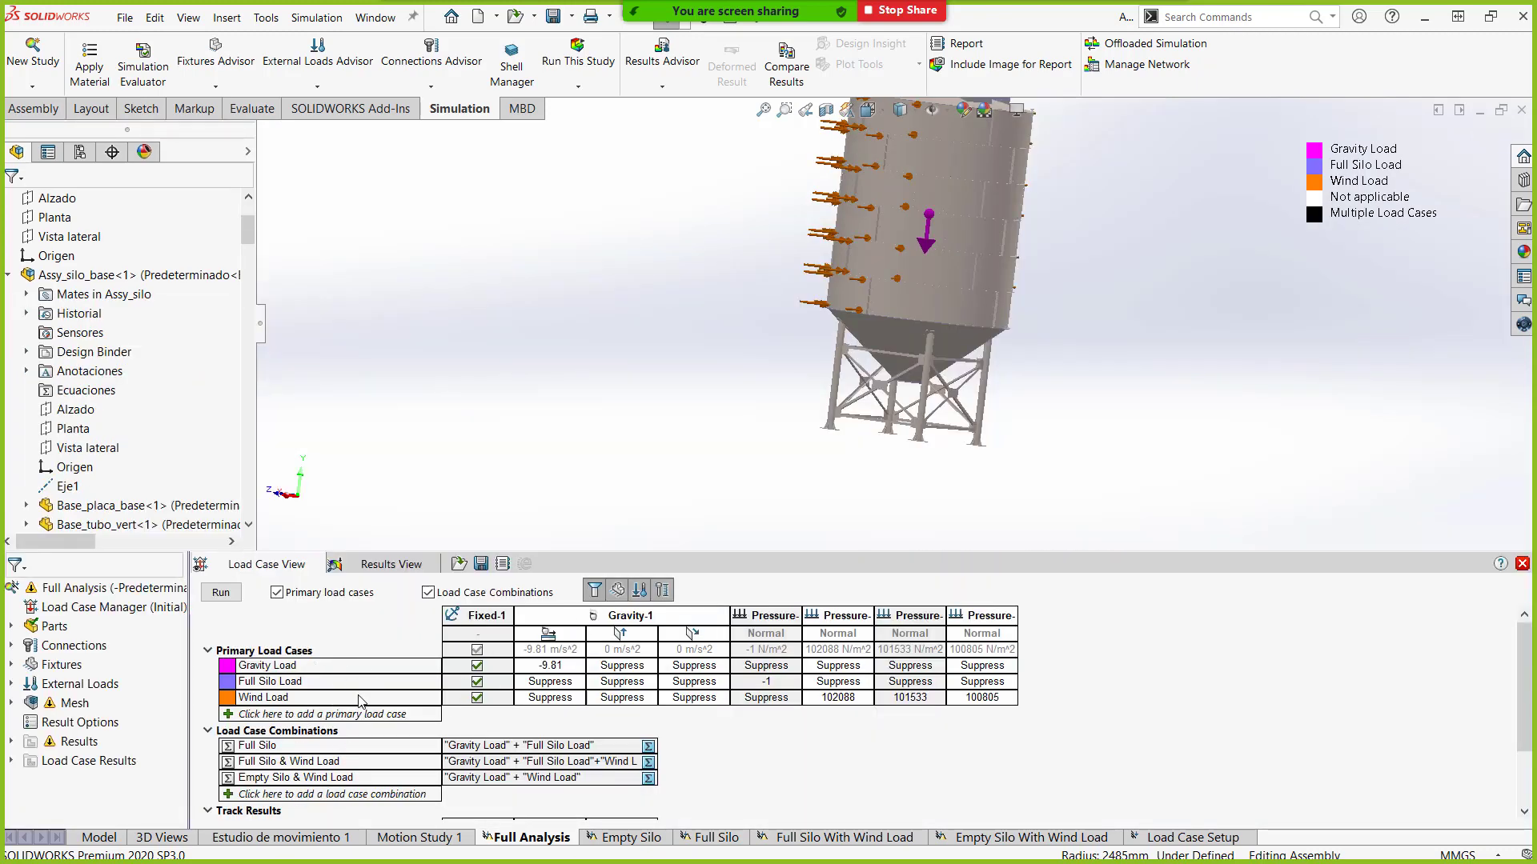
pyautogui.scroll(-1, 362, 704)
pyautogui.scroll(1, 370, 756)
pyautogui.click(382, 565)
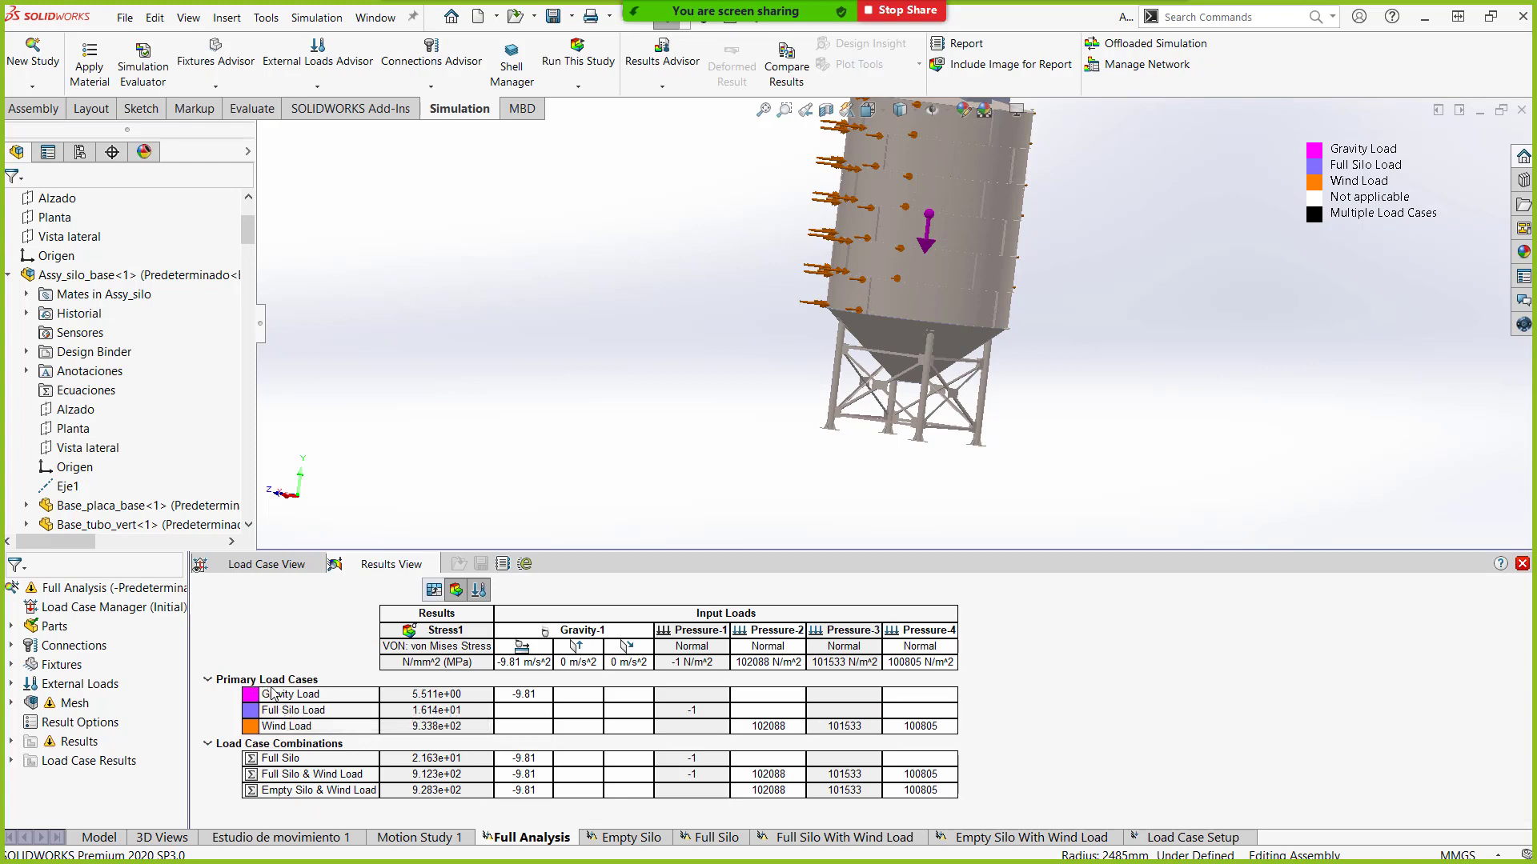
# Make Gravity Load active and display its Stress1 von Mises plot, peaking at 3.884e+01 MPa.
pyautogui.click(279, 696)
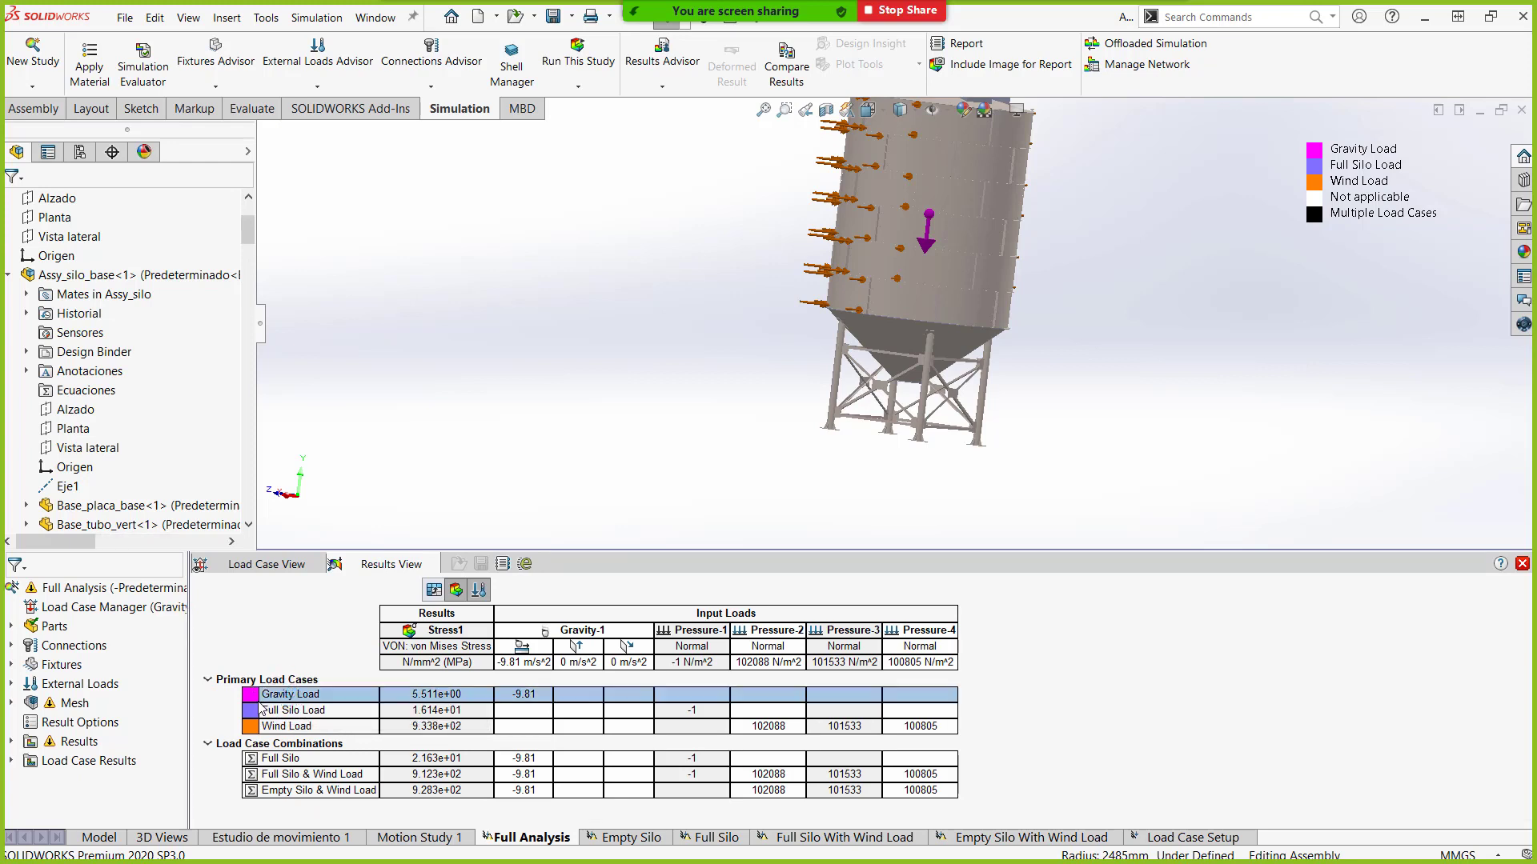
pyautogui.click(11, 761)
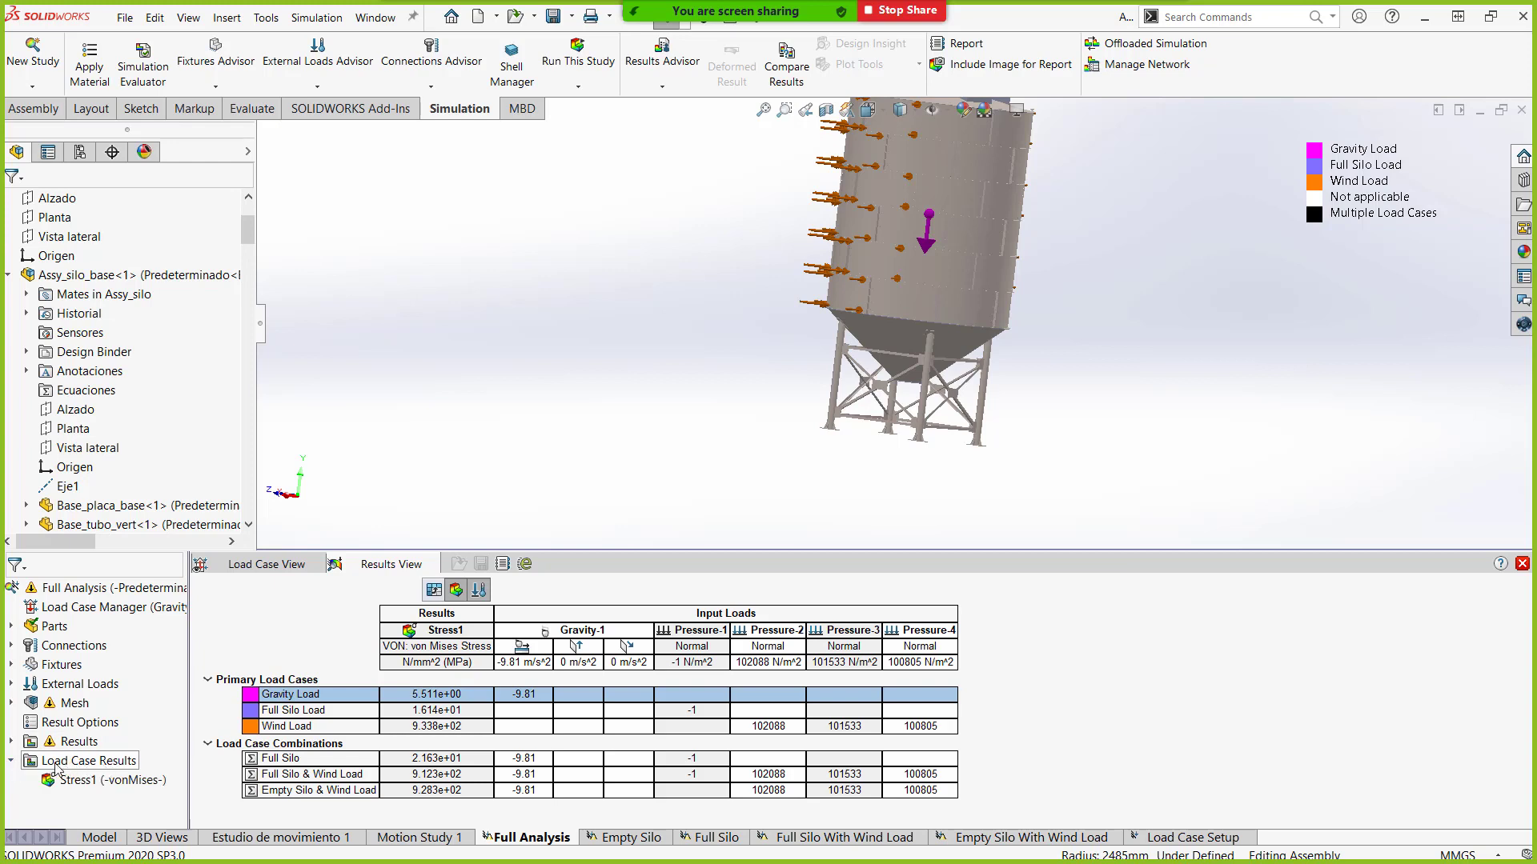
pyautogui.click(88, 782)
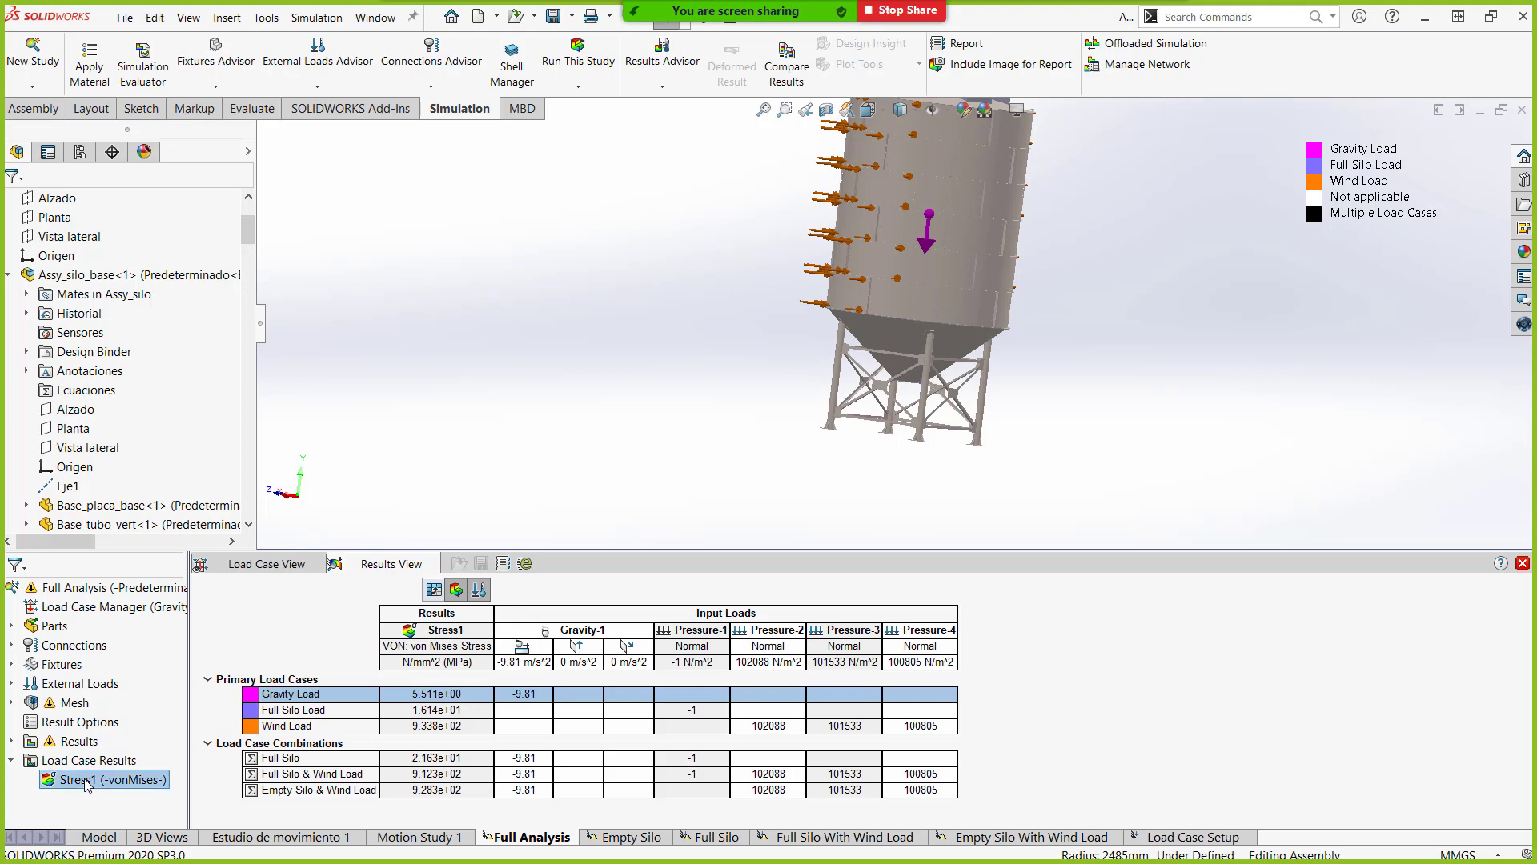
pyautogui.click(89, 781)
pyautogui.doubleClick(90, 780)
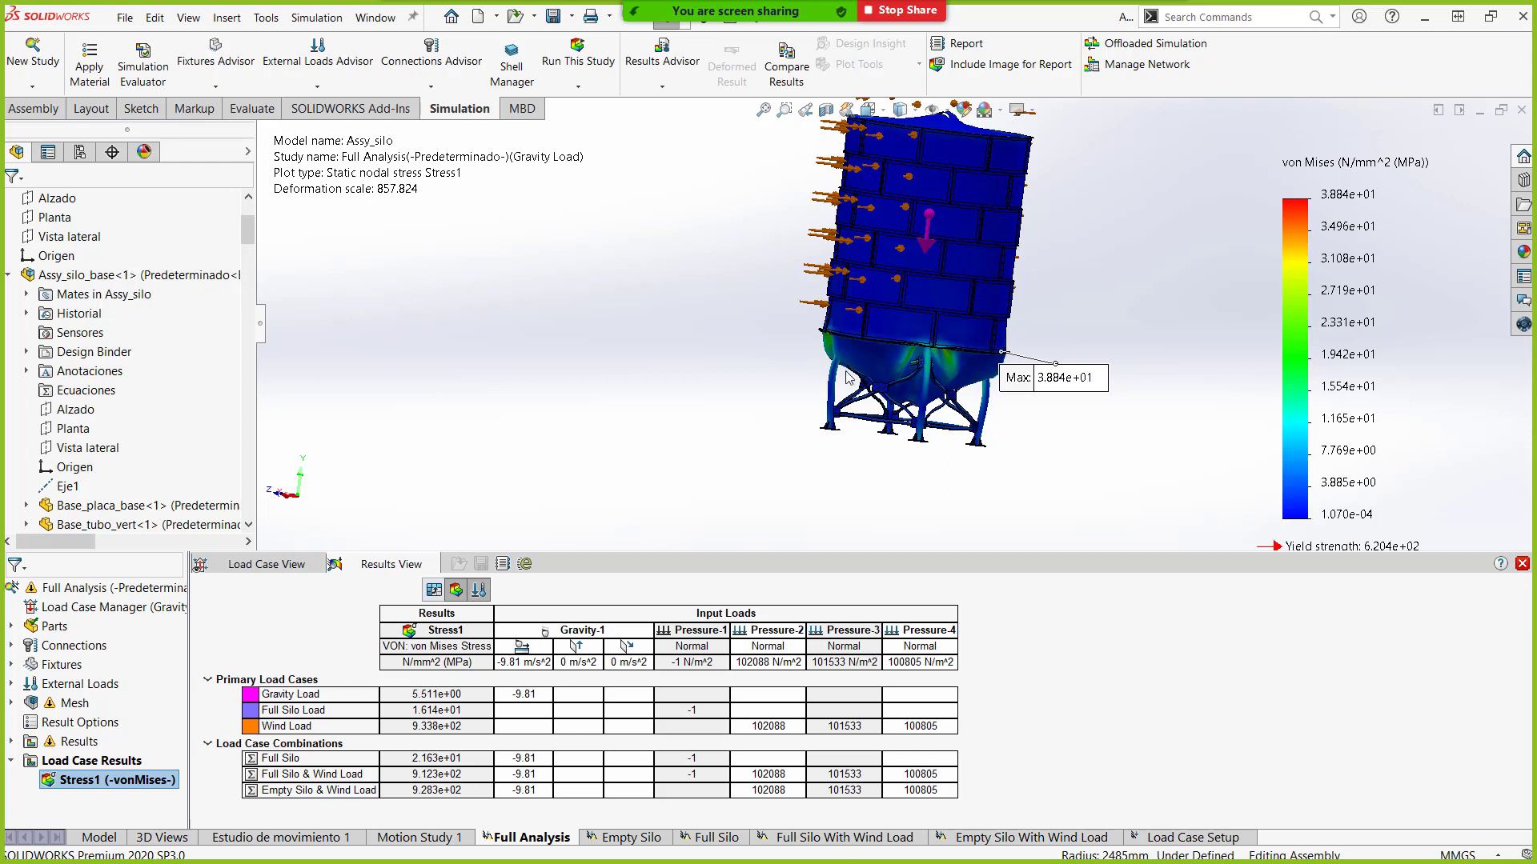
# Plot stresses for Gravity Load, Full Silo, then Full Silo & Wind Load, peaking at 6.829e+03 MPa.
pyautogui.click(417, 694)
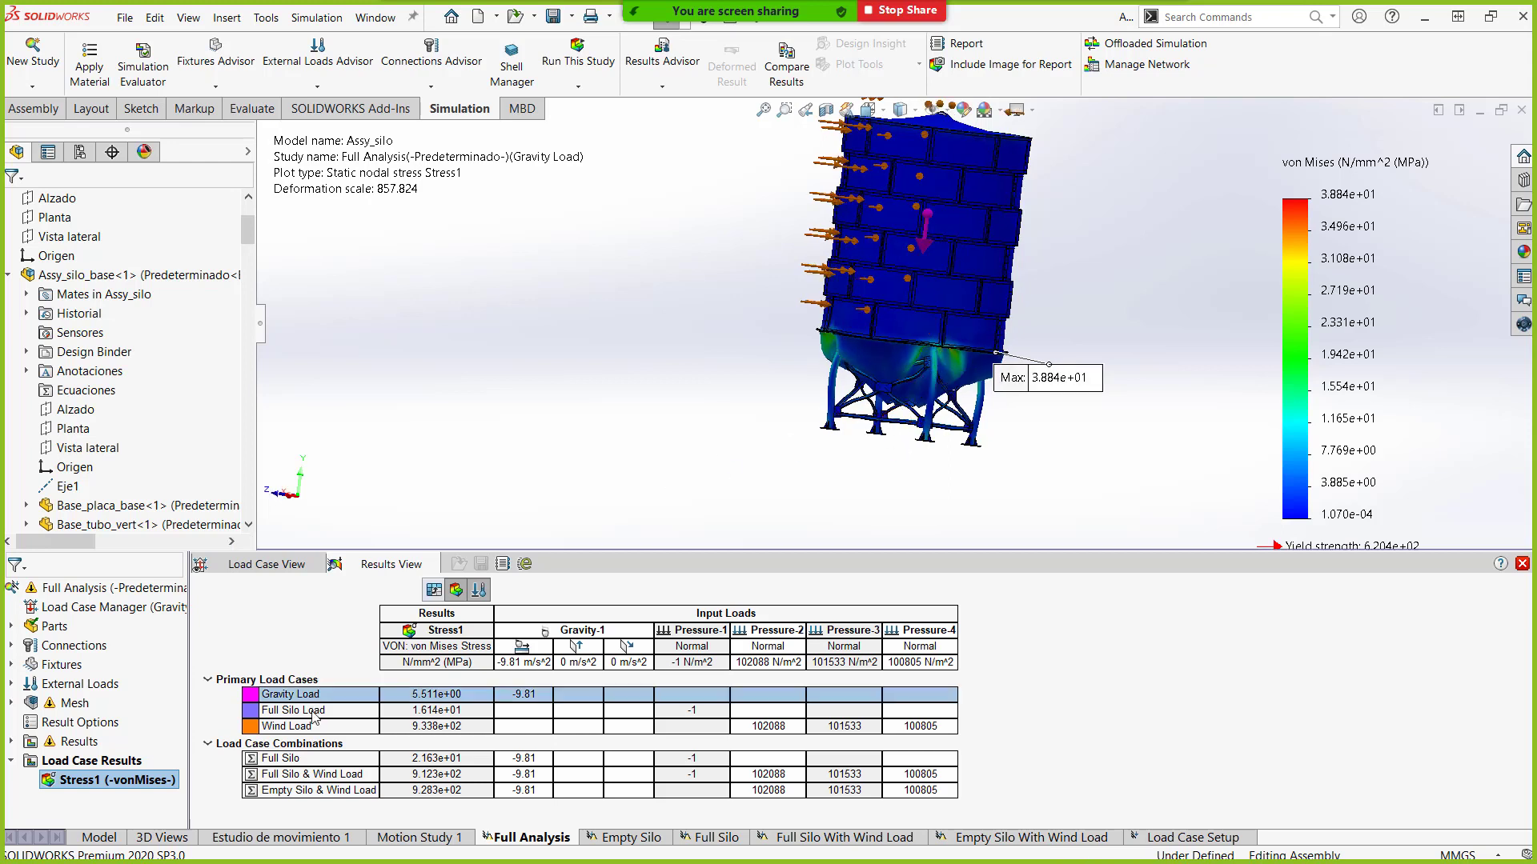
pyautogui.click(284, 757)
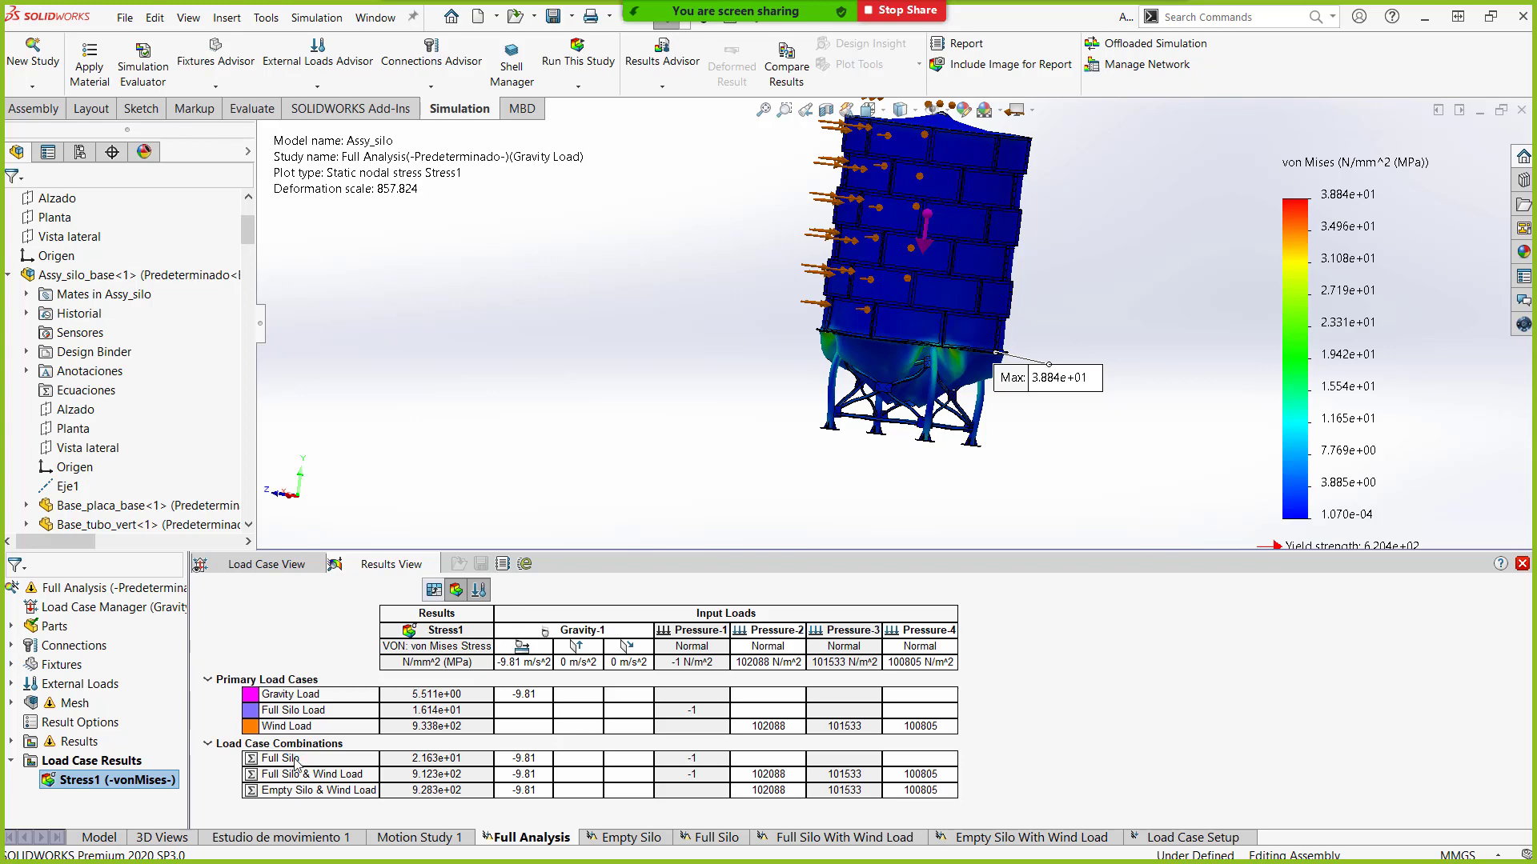
pyautogui.click(295, 762)
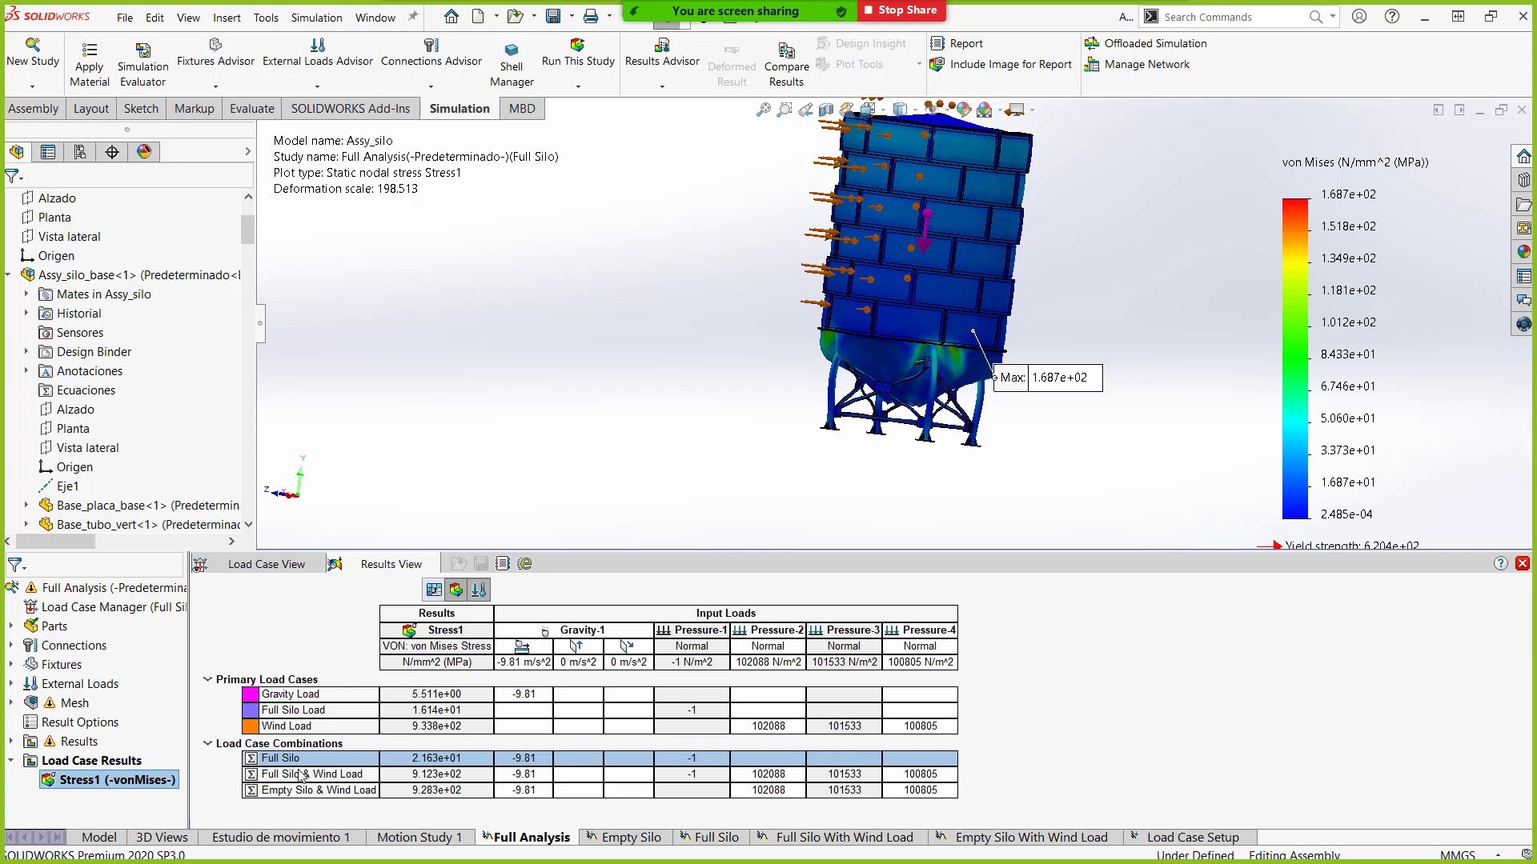
pyautogui.click(299, 778)
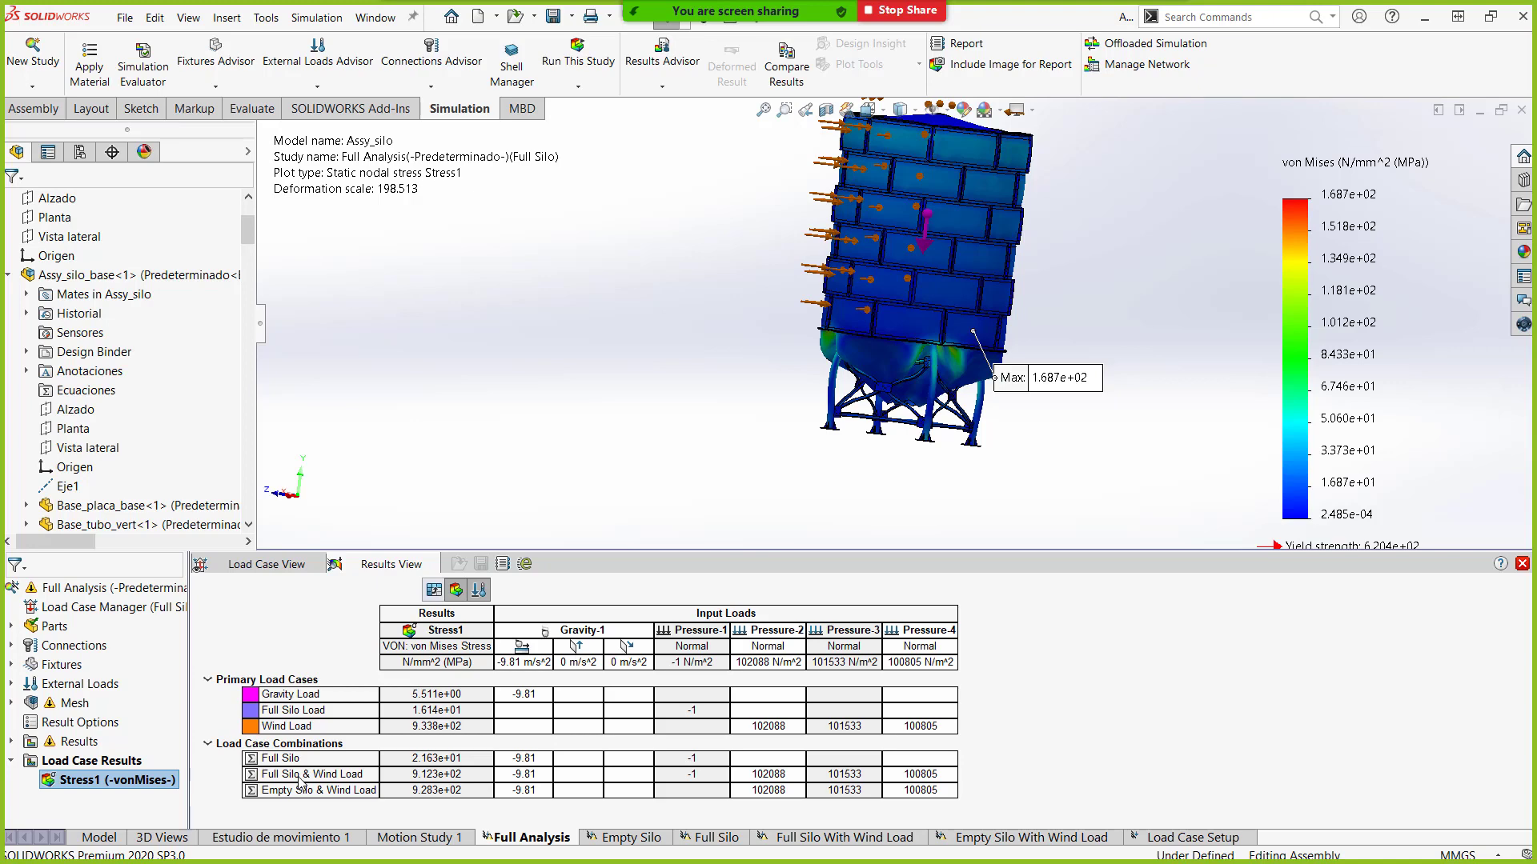
pyautogui.doubleClick(299, 776)
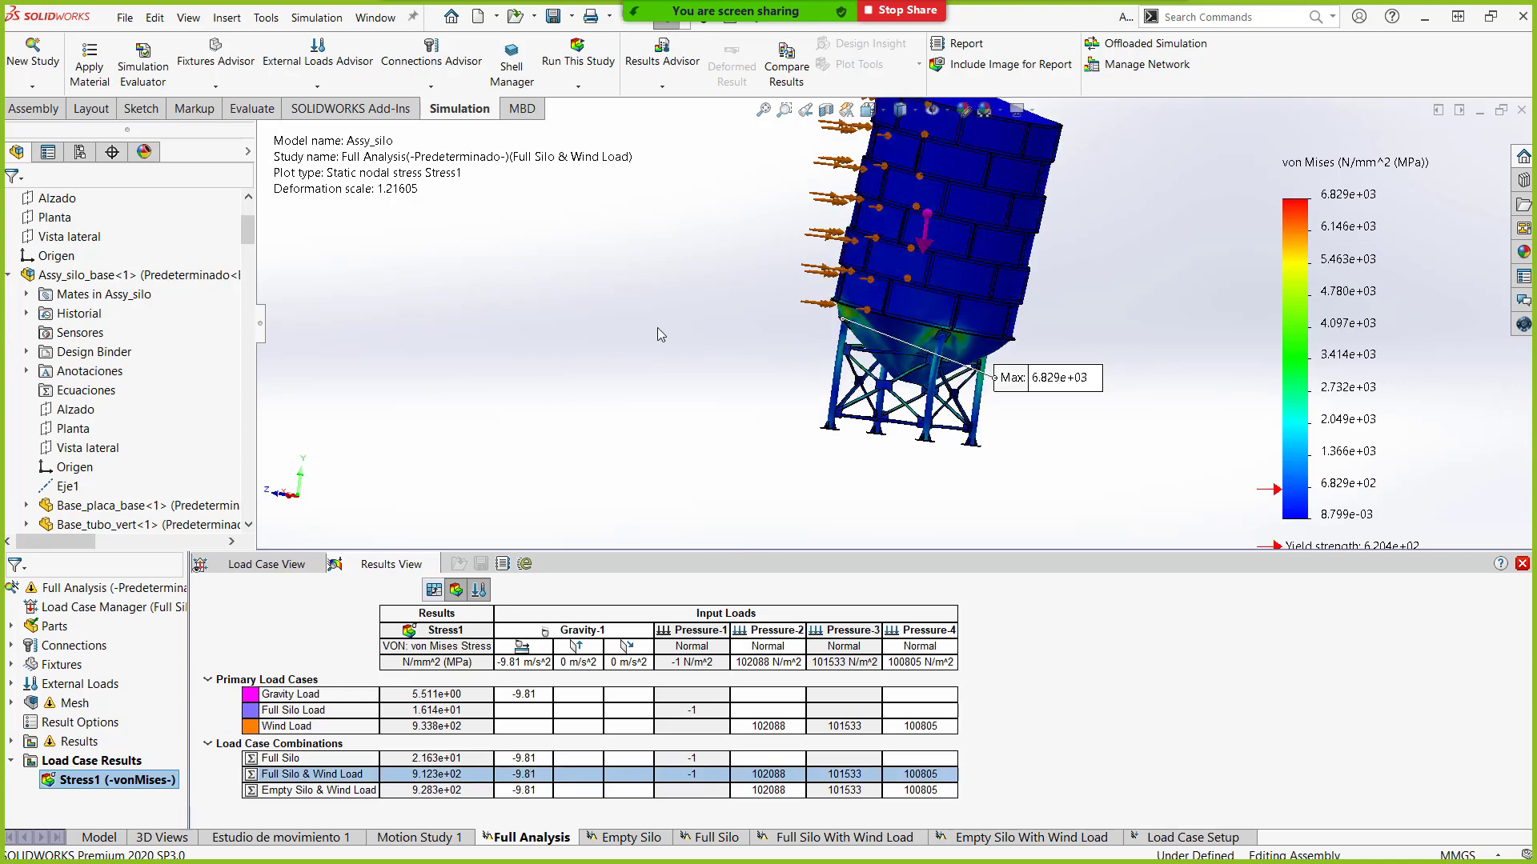
pyautogui.moveTo(893, 271); pyautogui.dragTo(938, 280, button='middle')
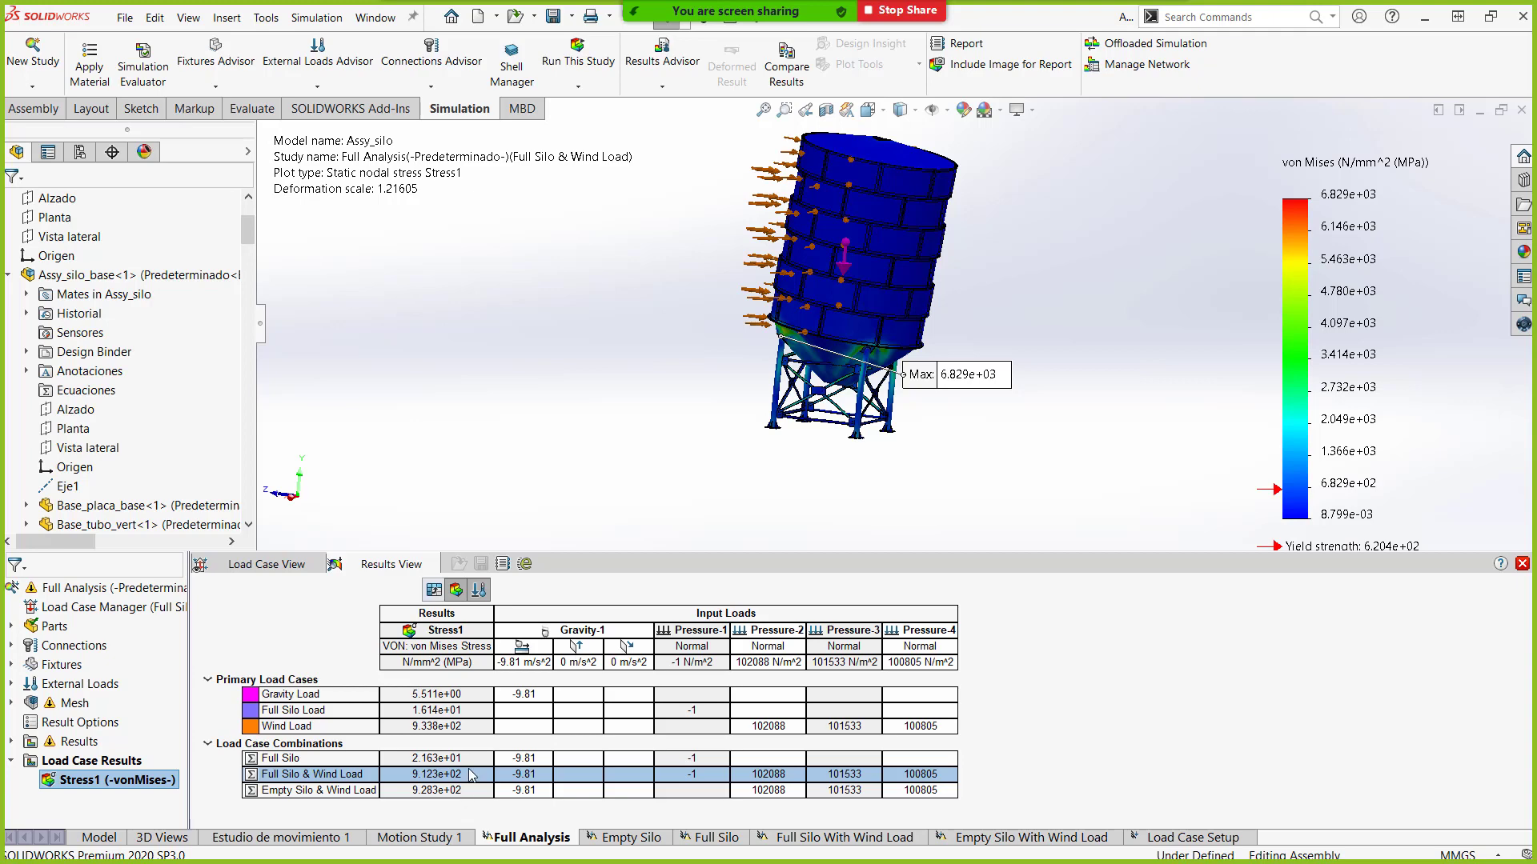
# Return to the PowerPoint slide show and advance to slide 6, 'Load Case Manager Summary'.
pyautogui.hotkey('alt', 'Tab')
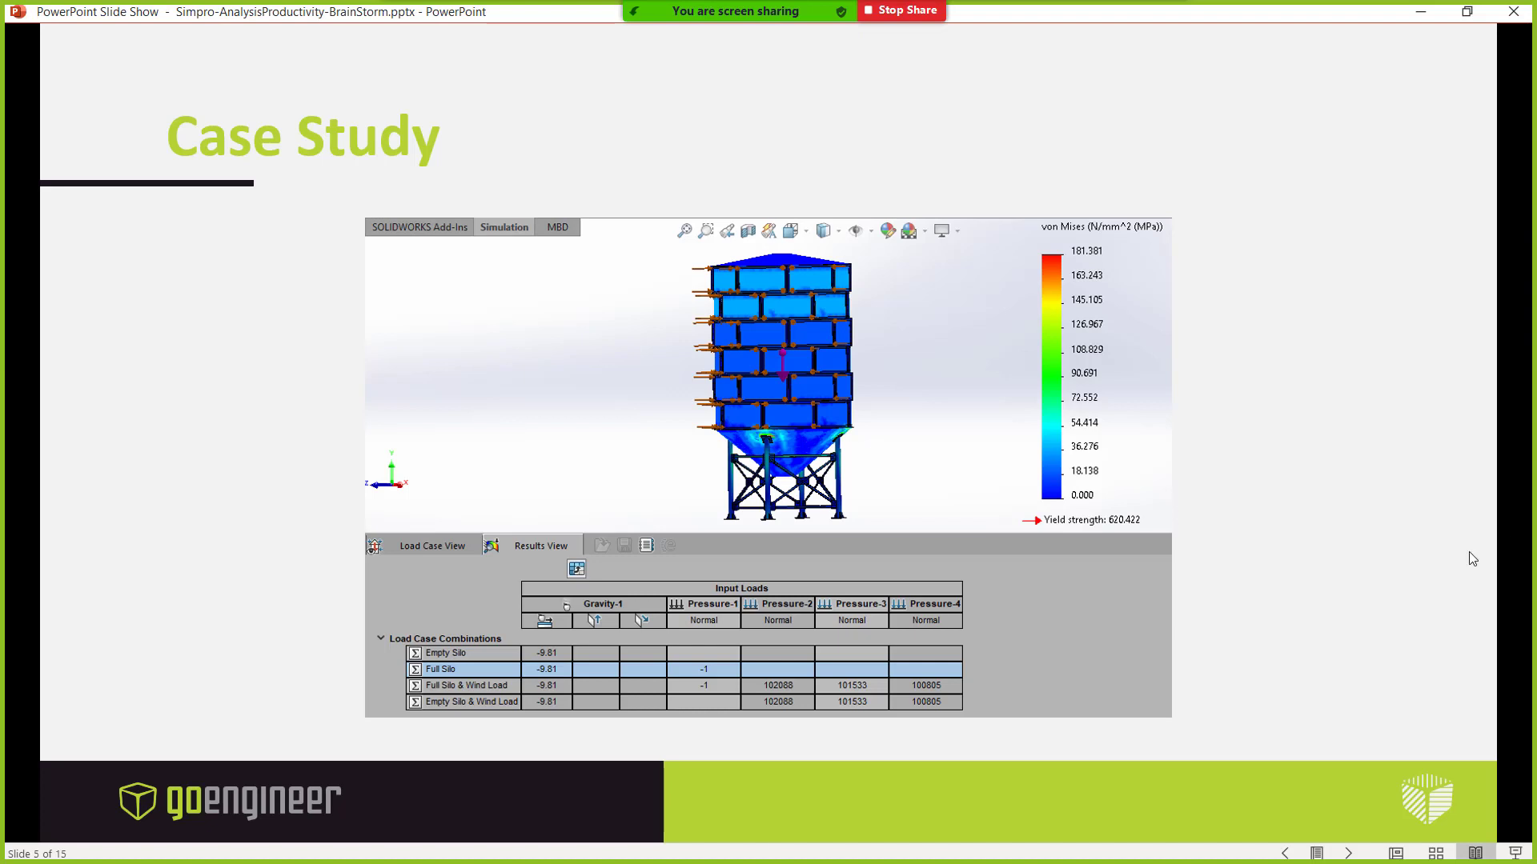
pyautogui.press('Right')
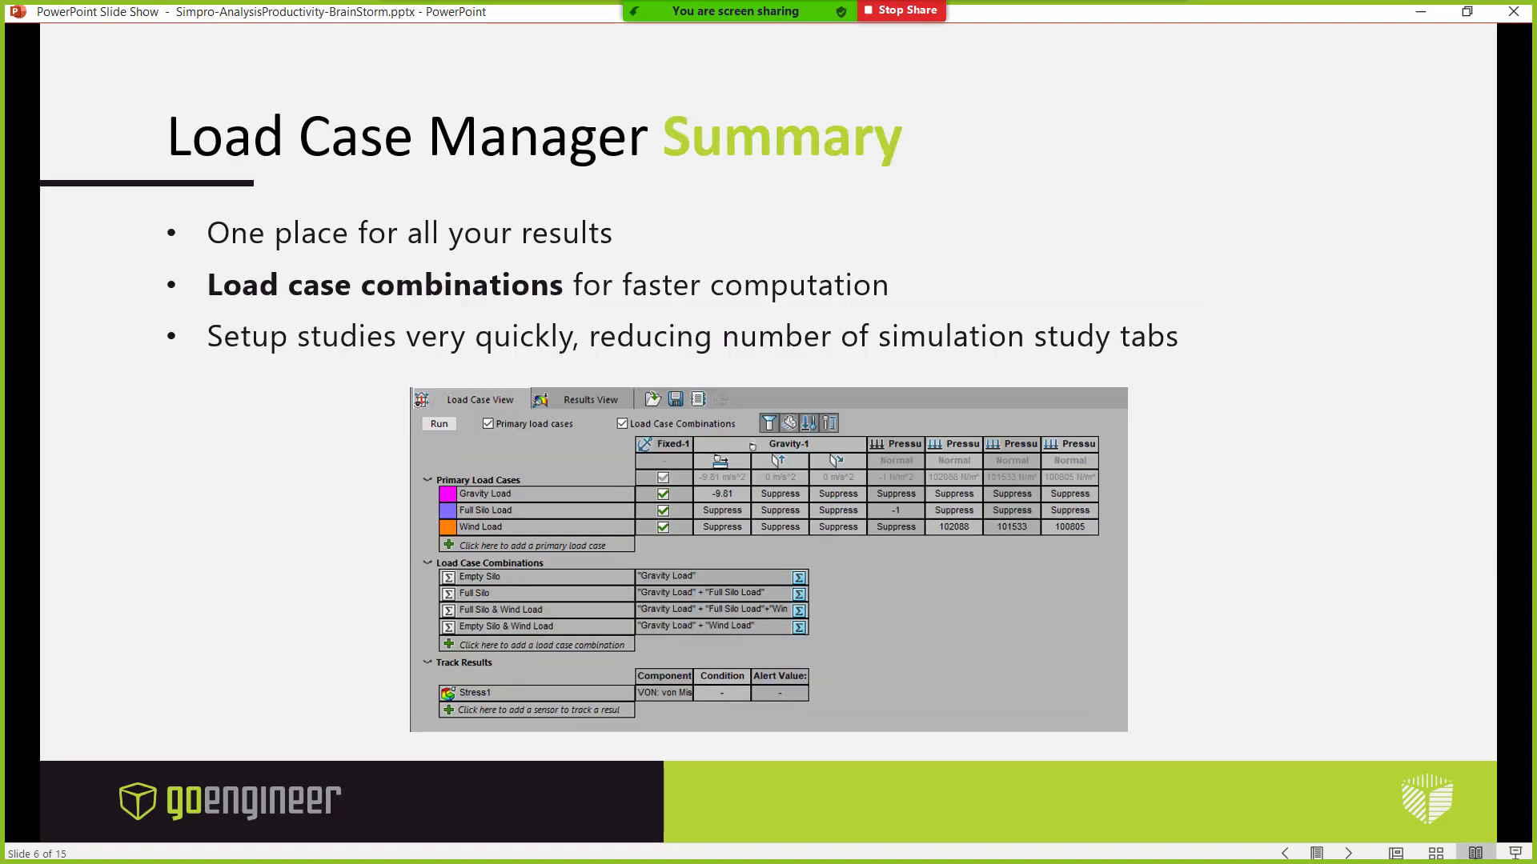
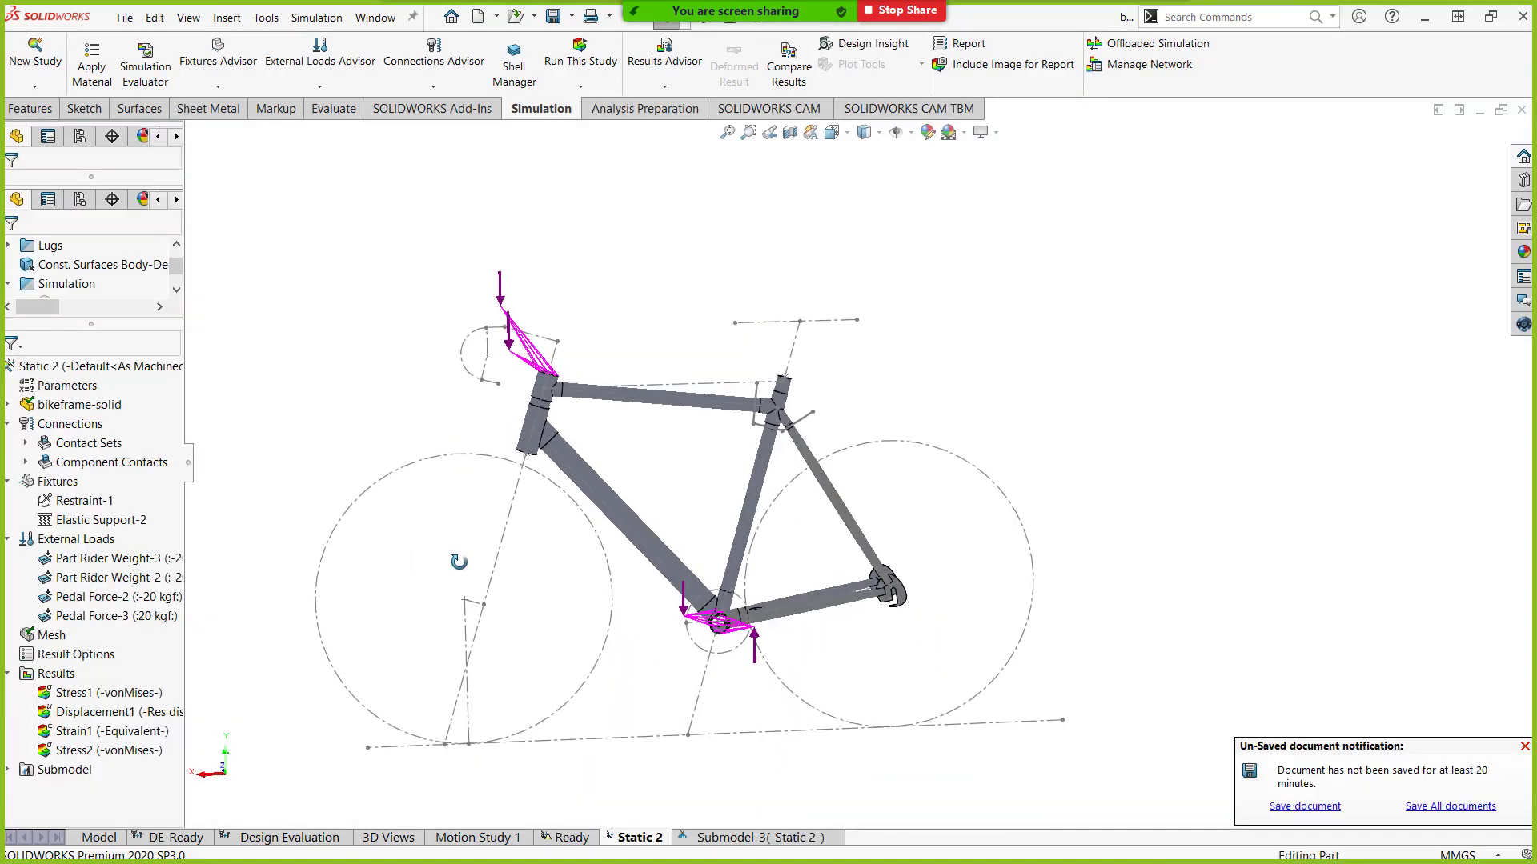
pyautogui.click(8, 405)
pyautogui.click(26, 424)
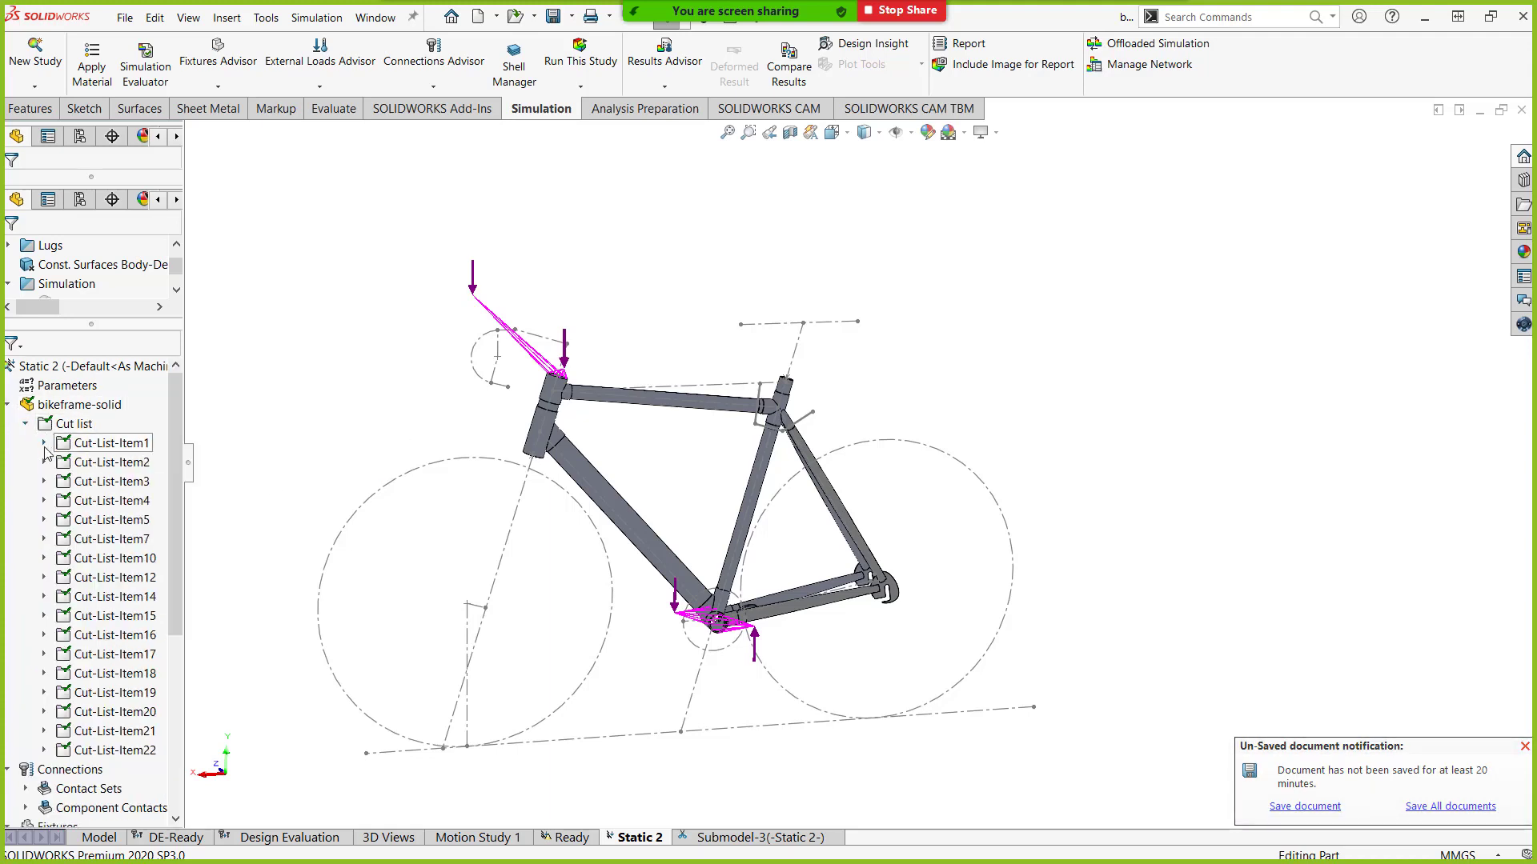
pyautogui.click(44, 444)
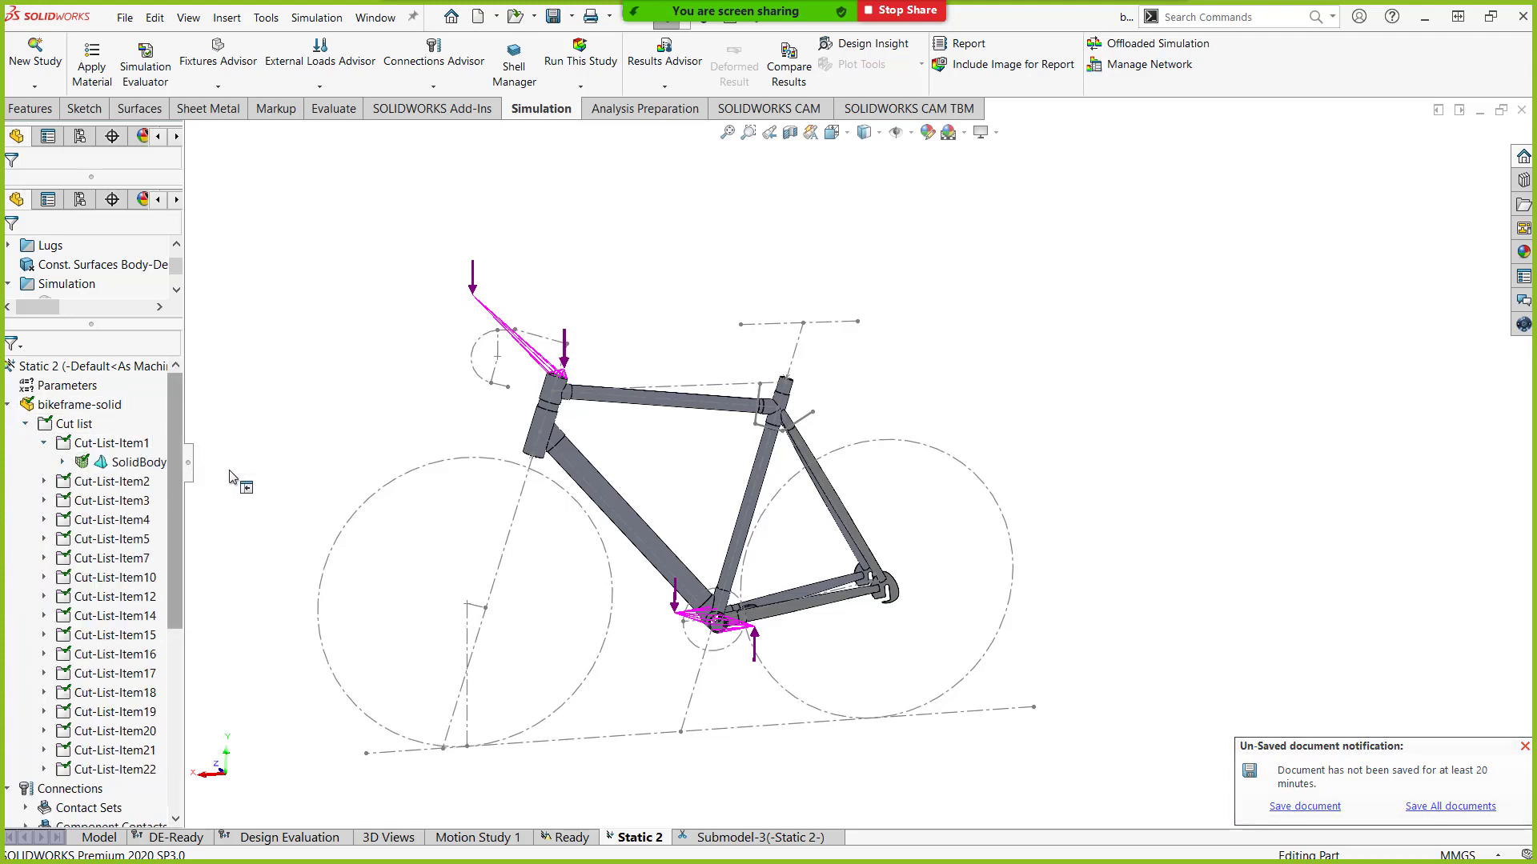
pyautogui.moveTo(186, 472)
pyautogui.mouseDown()
pyautogui.moveTo(348, 469)
pyautogui.moveTo(178, 469)
pyautogui.mouseUp()
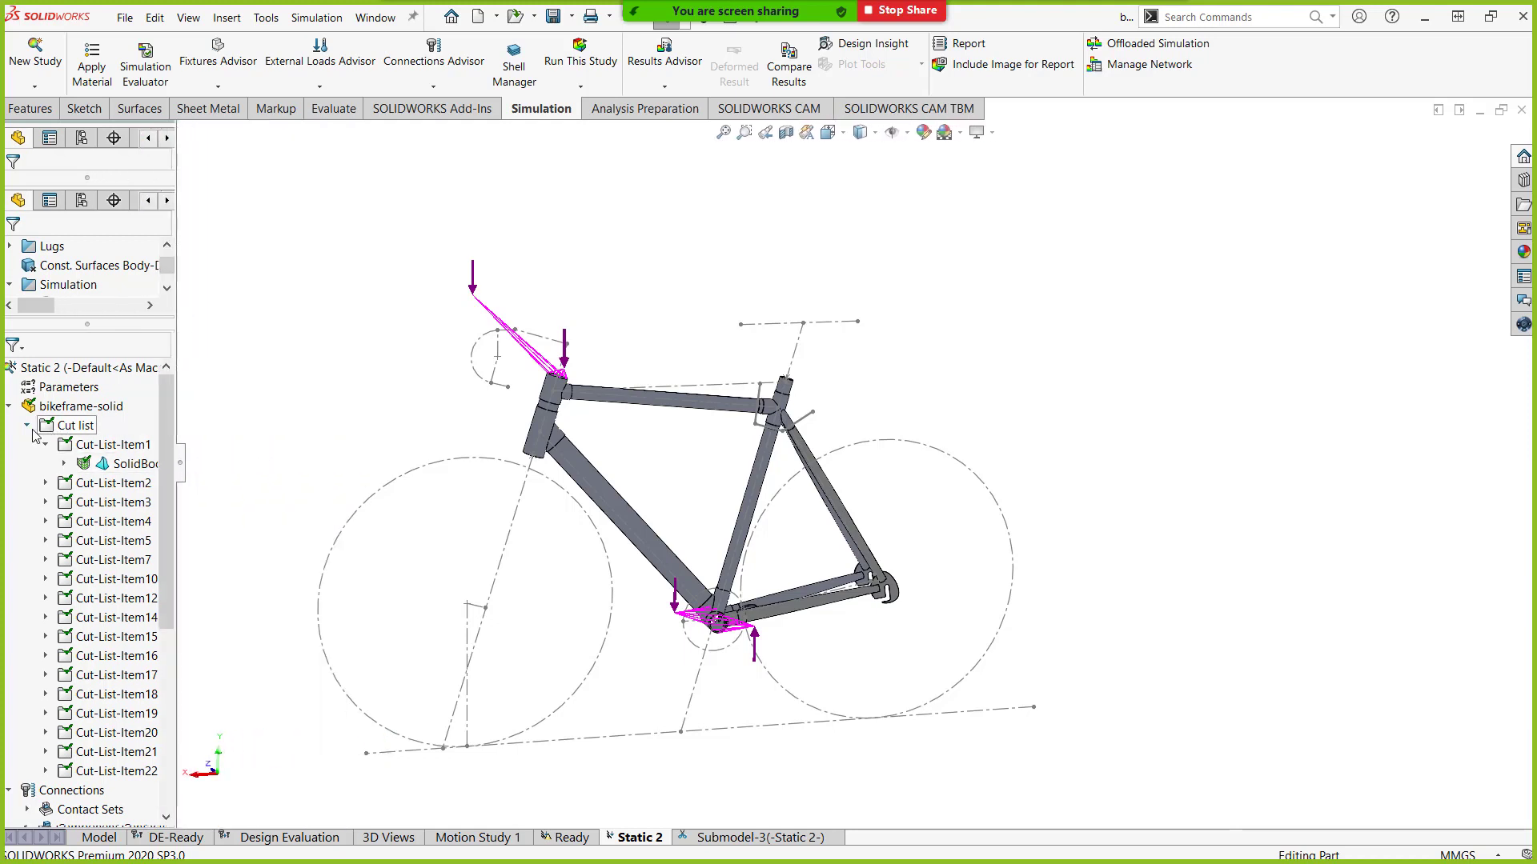
pyautogui.click(26, 425)
pyautogui.click(9, 406)
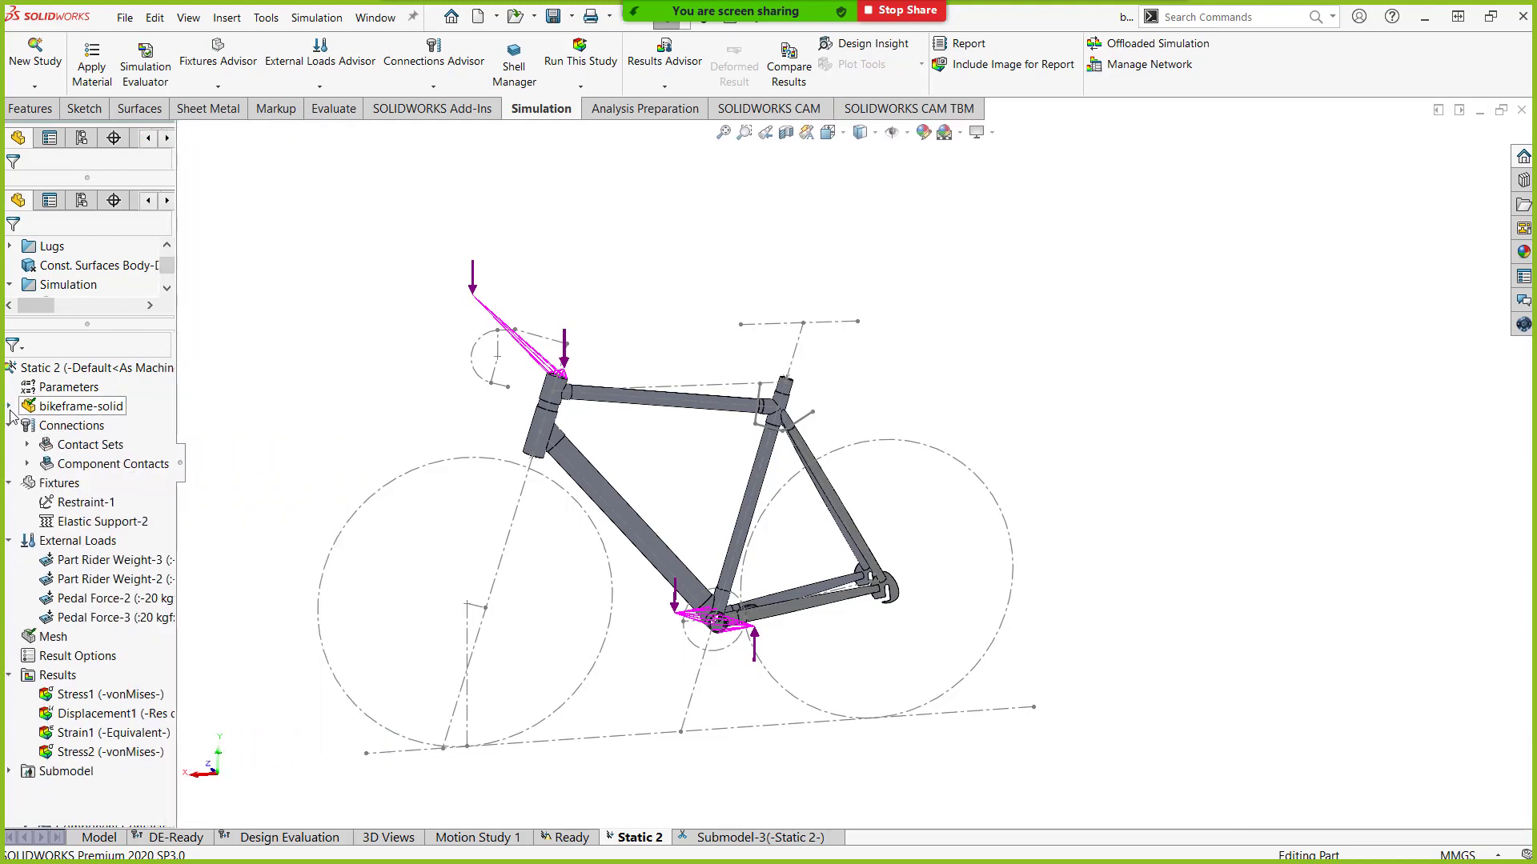
pyautogui.click(28, 464)
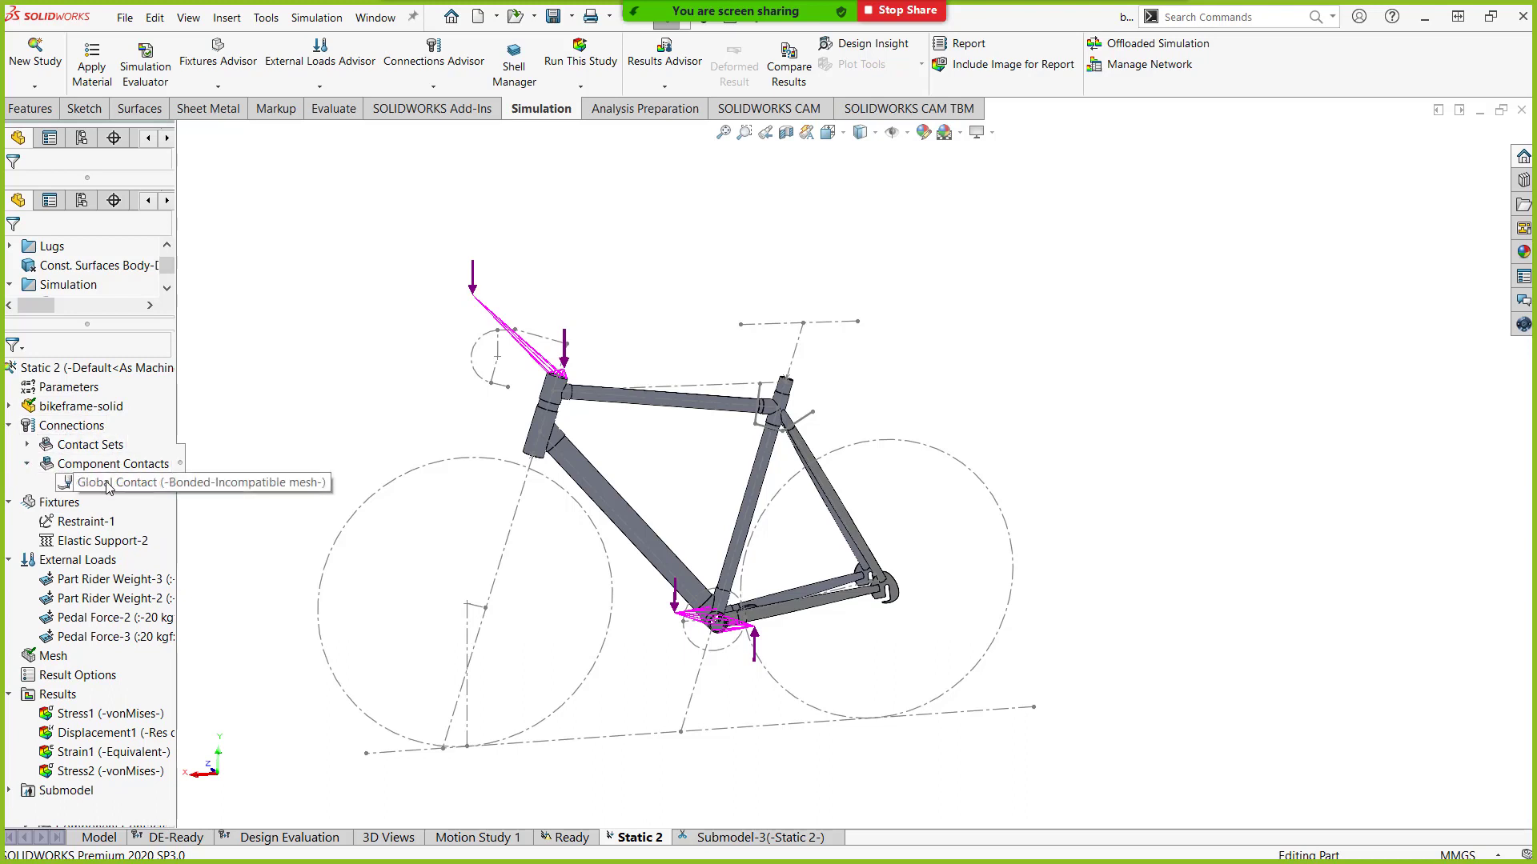
pyautogui.click(9, 425)
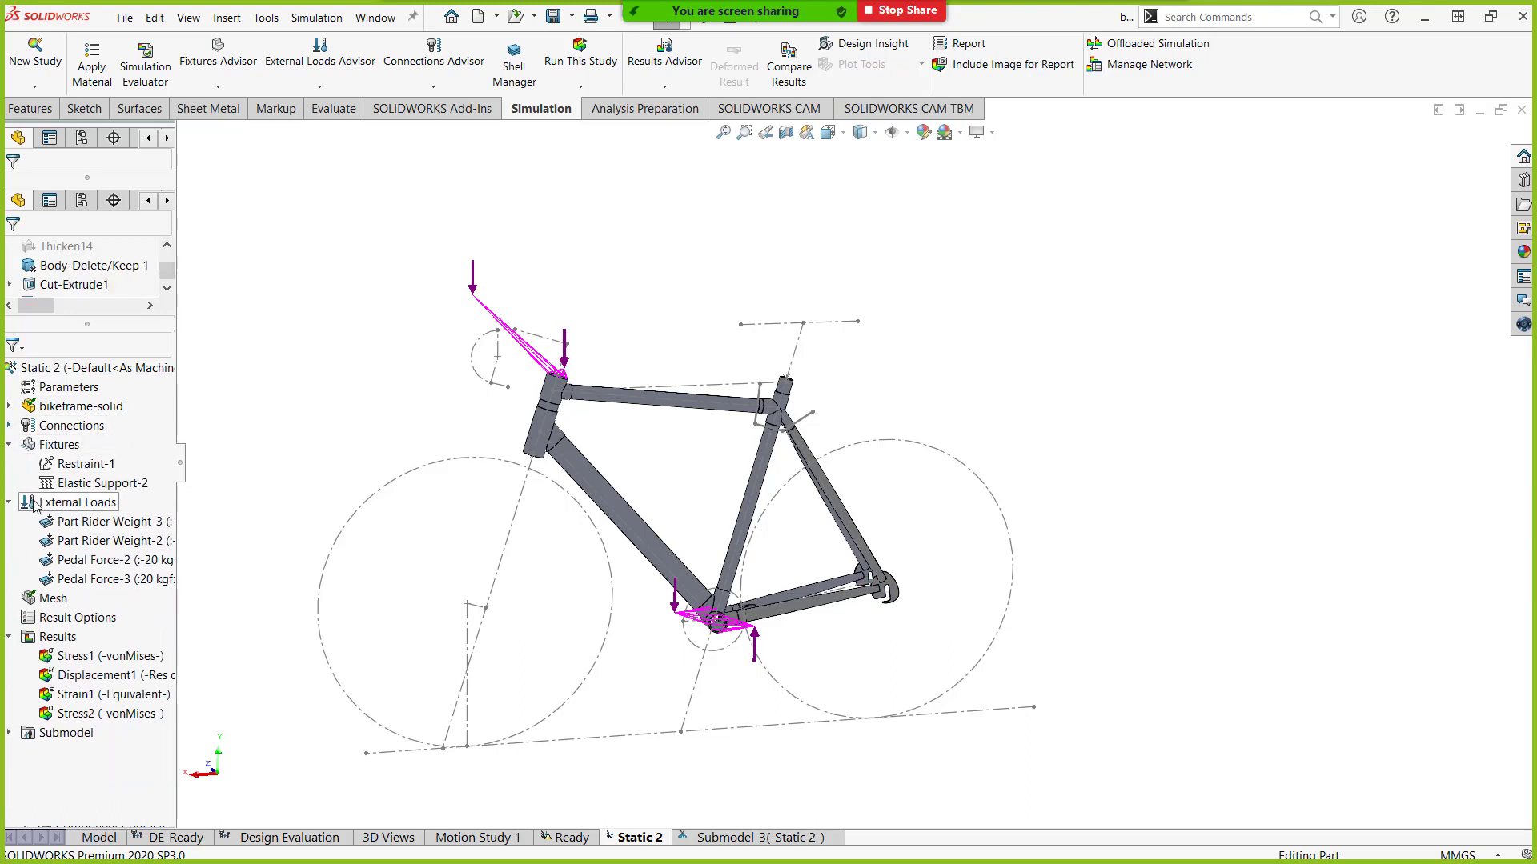
pyautogui.click(65, 466)
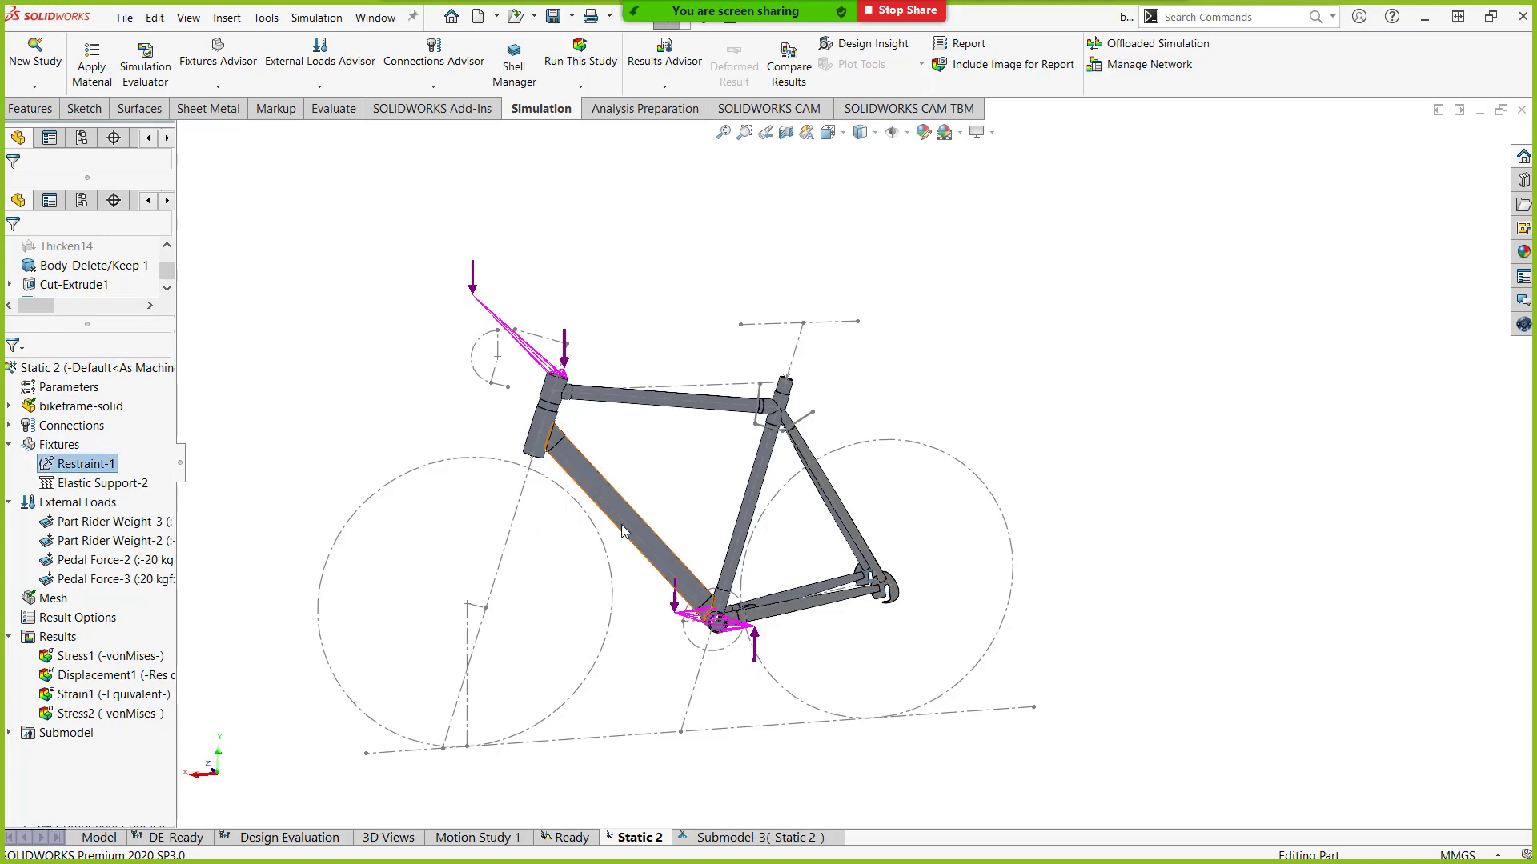
pyautogui.scroll(-5, 954, 603)
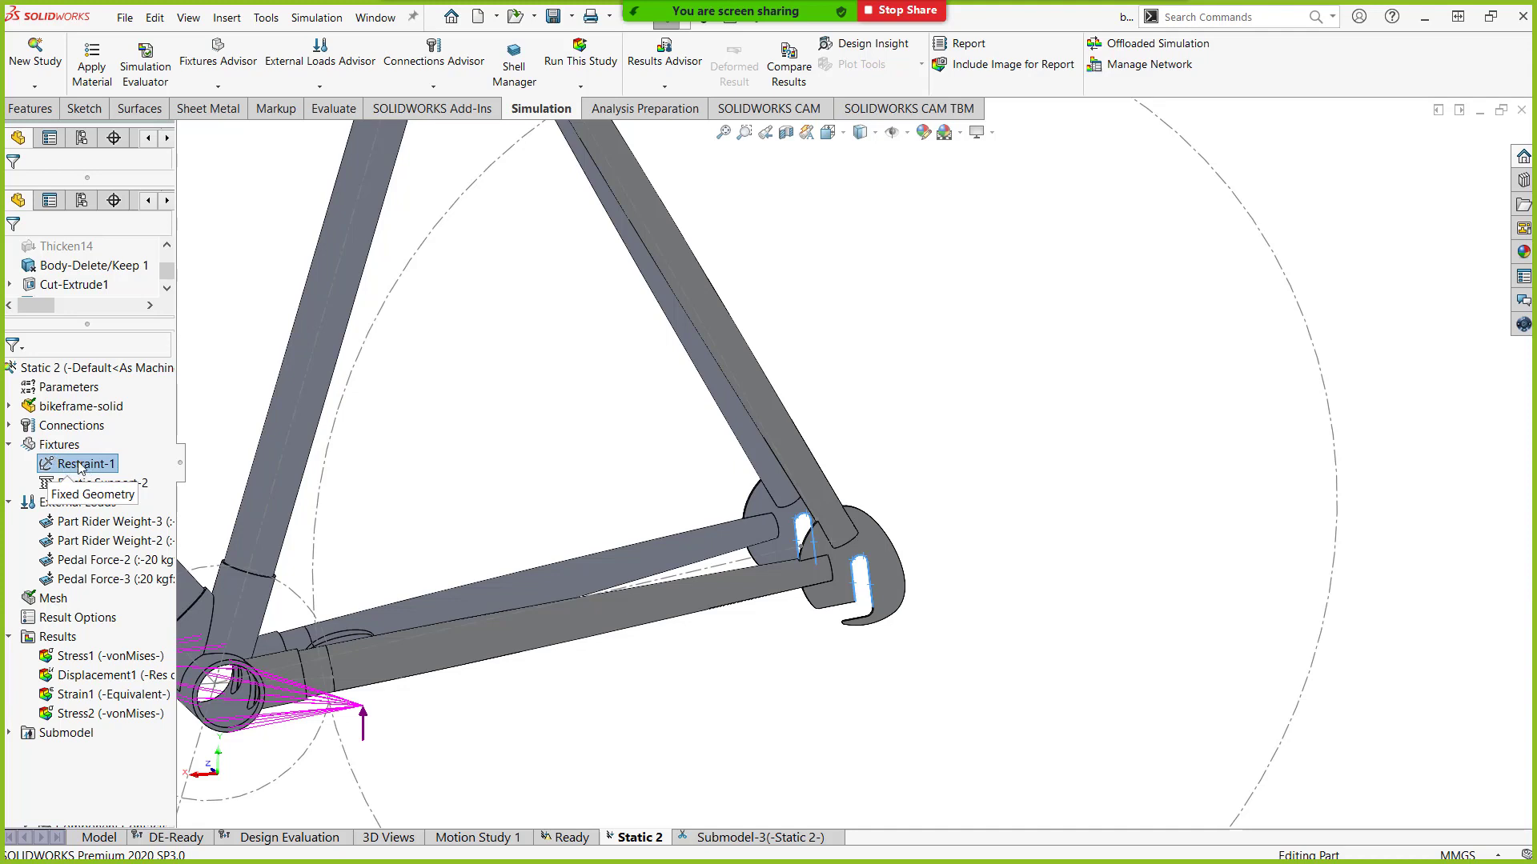
pyautogui.scroll(5, 492, 473)
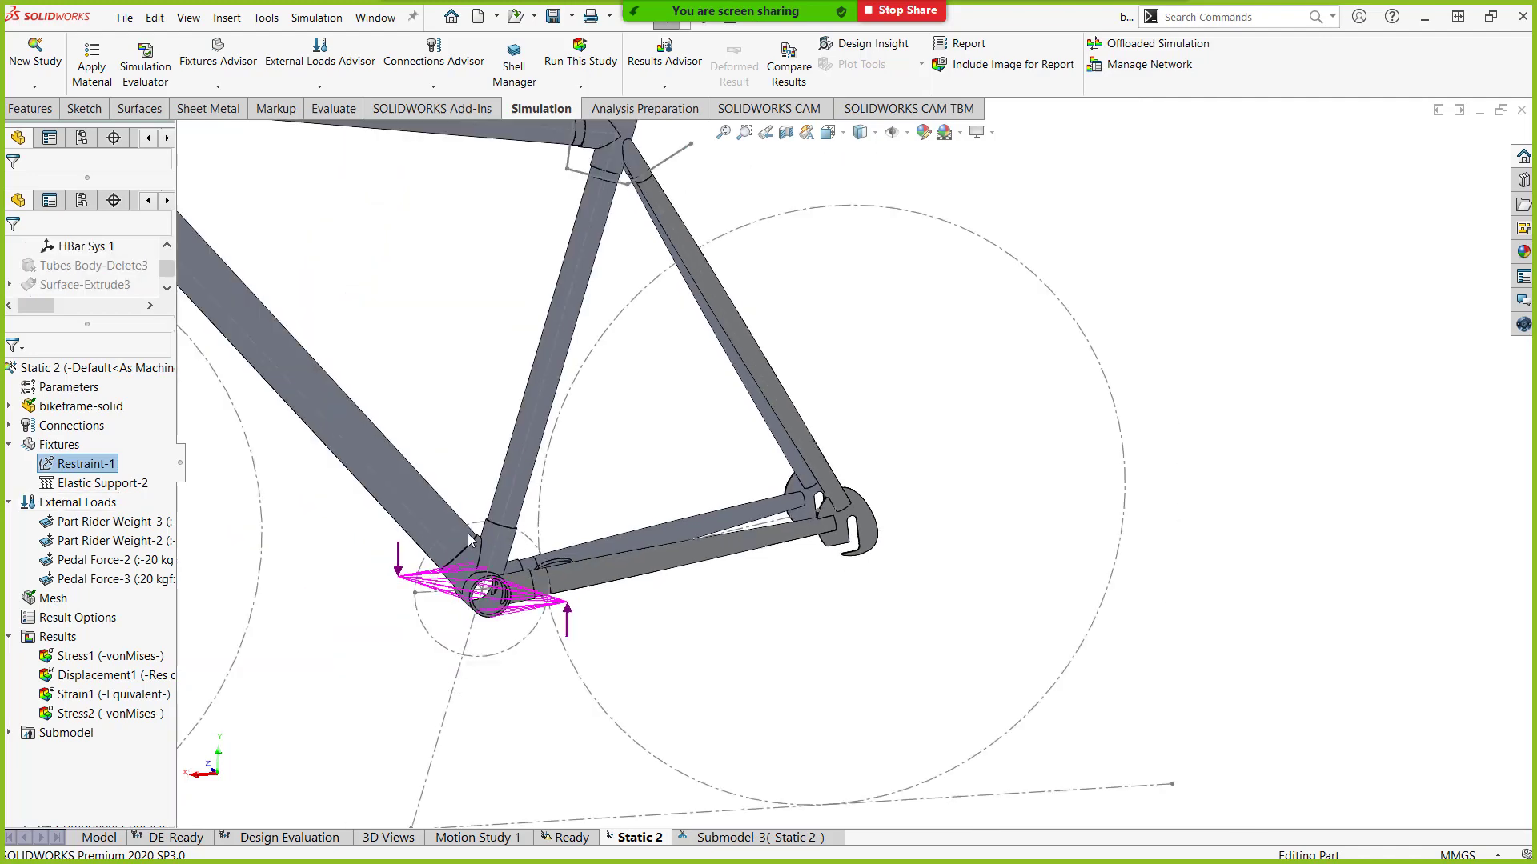
pyautogui.keyDown('ctrl'); pyautogui.moveTo(496, 332); pyautogui.dragTo(648, 392, button='middle'); pyautogui.keyUp('ctrl')
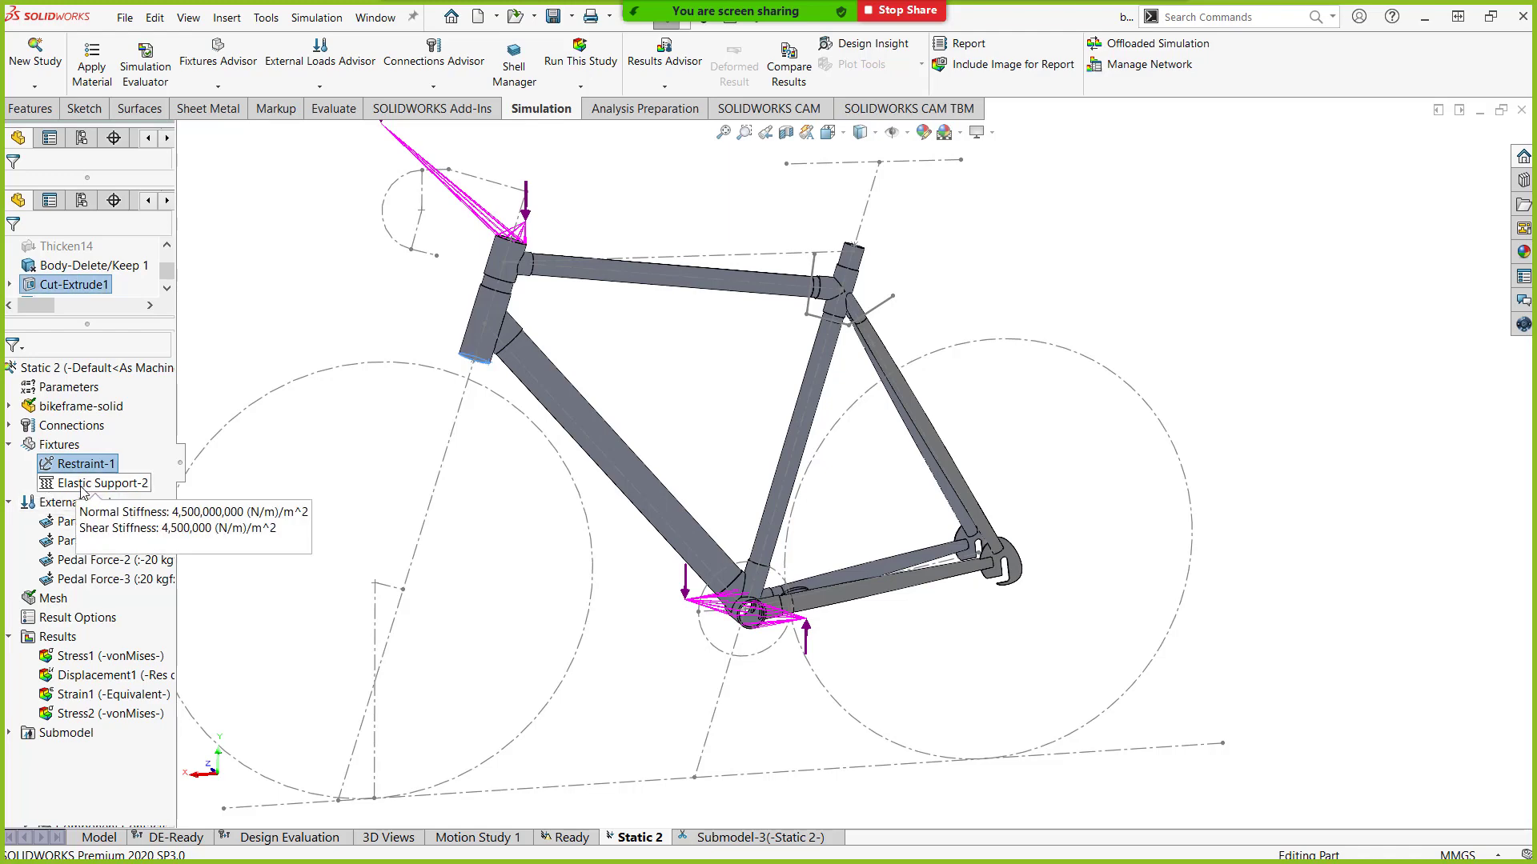
pyautogui.press('z')
pyautogui.press('z')
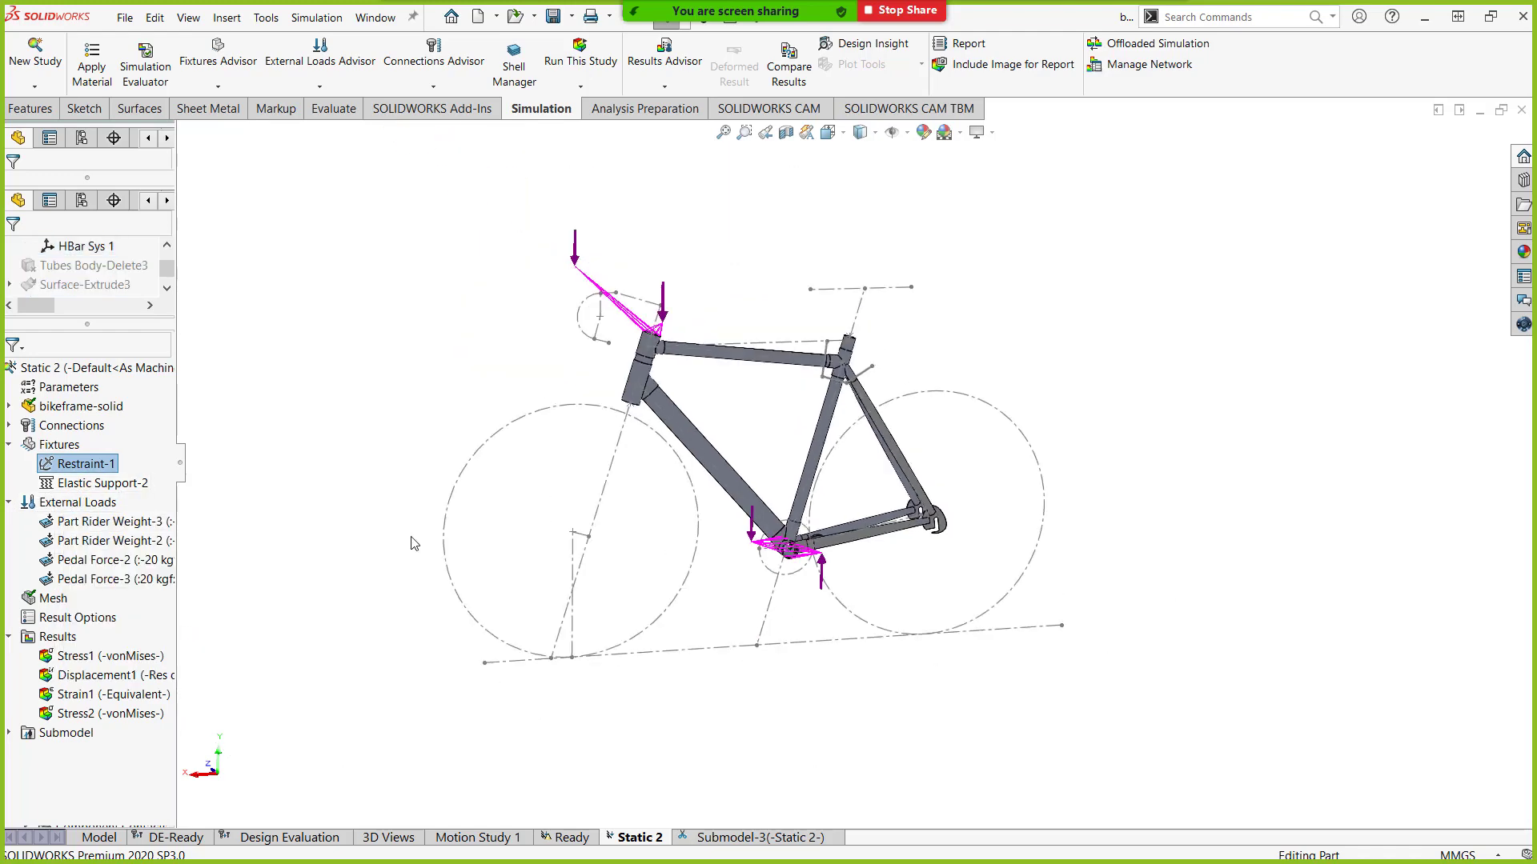
pyautogui.press('Left')
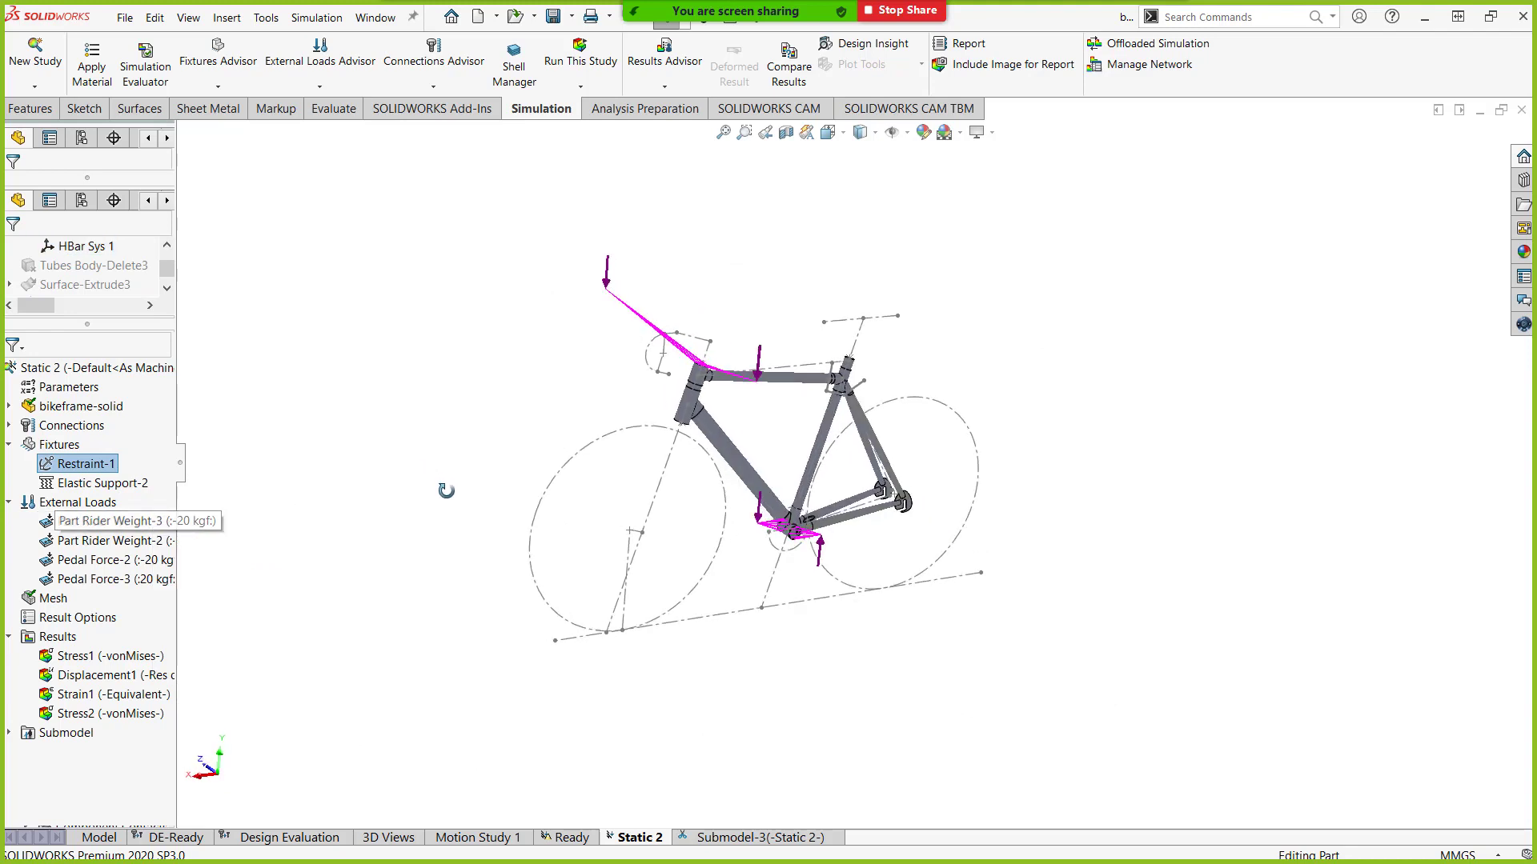
pyautogui.moveTo(84, 541)
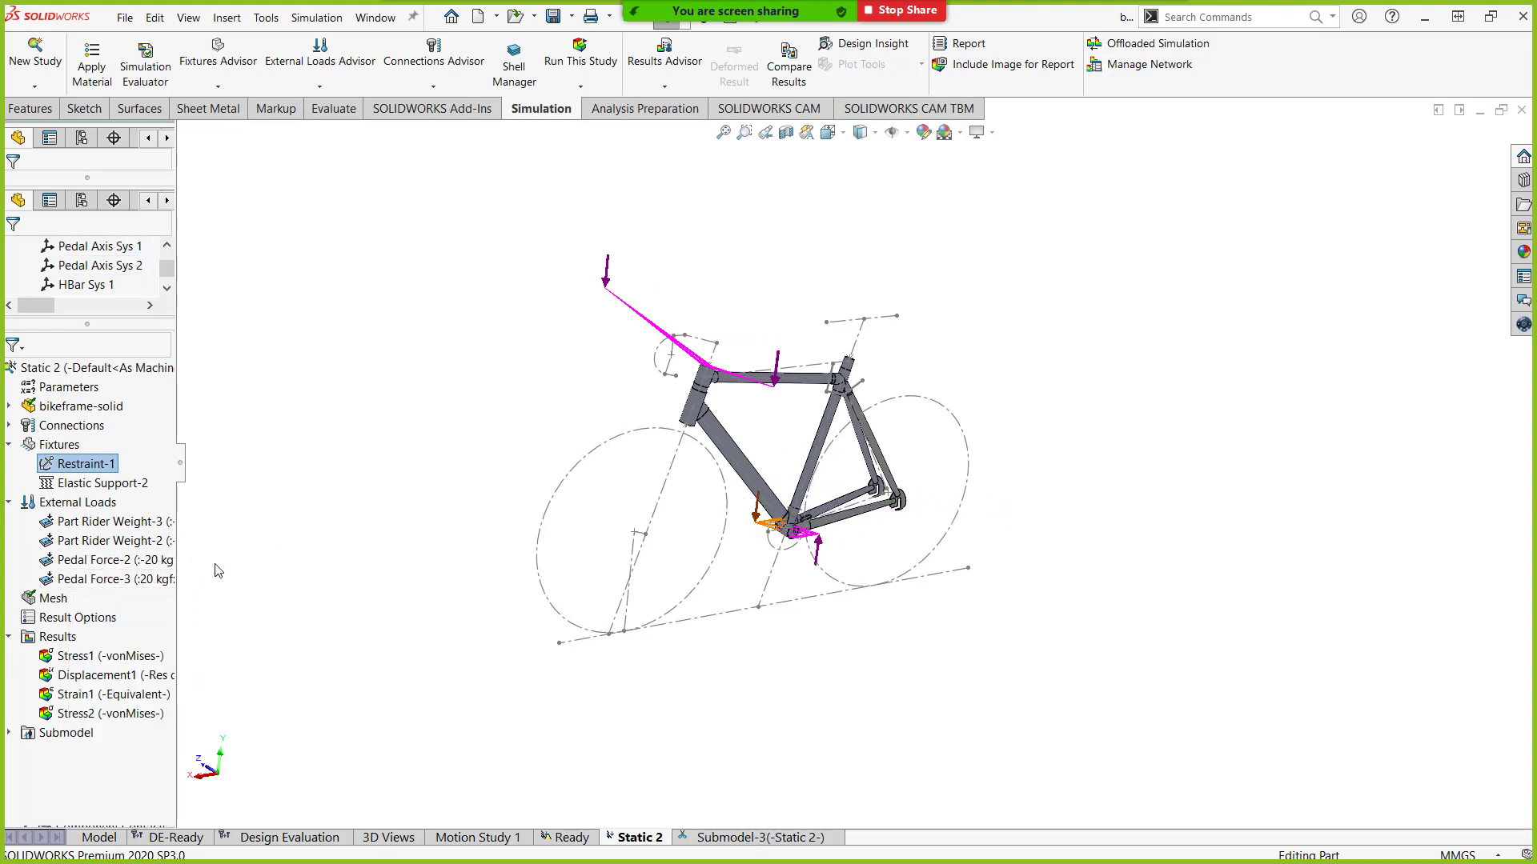
pyautogui.hotkey('ctrl', '2')
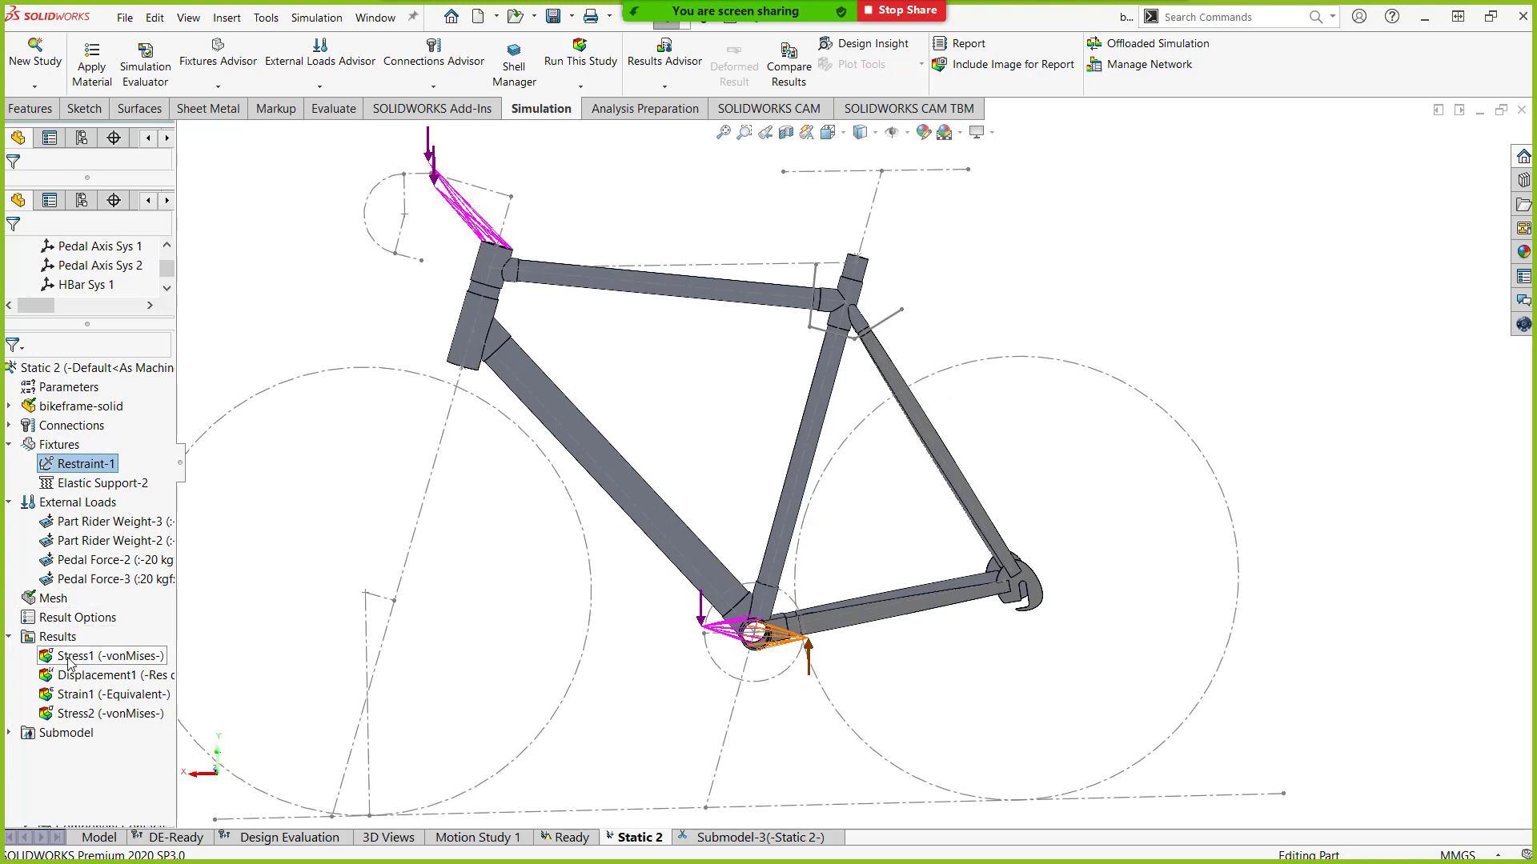
# Show the Stress1 von Mises plot on the deformed frame, scaled 0–39 MPa against 27.574 yield.
pyautogui.rightClick(46, 600)
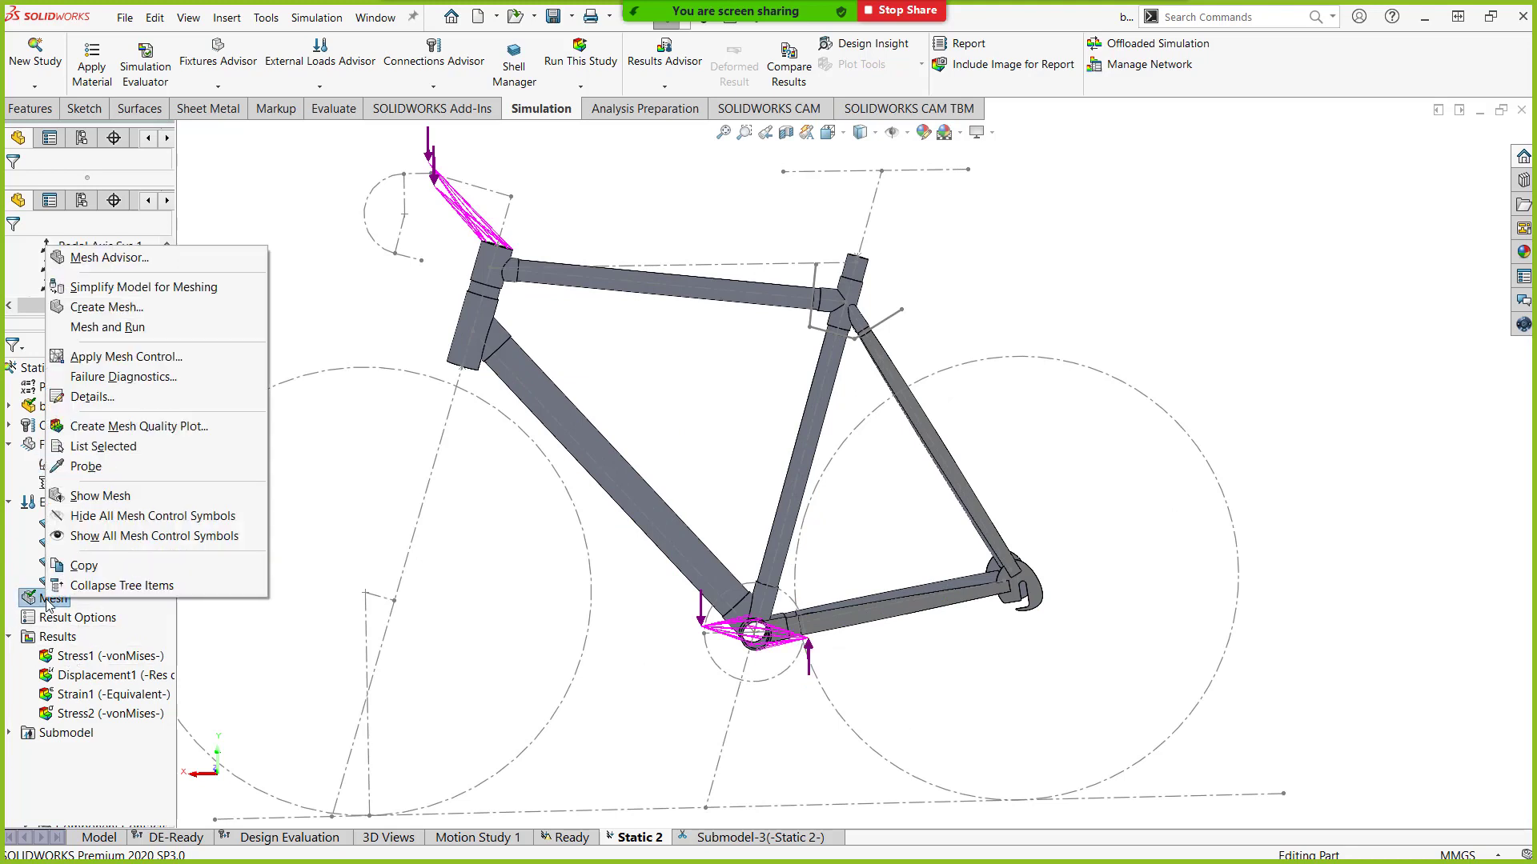
pyautogui.click(80, 666)
pyautogui.doubleClick(77, 656)
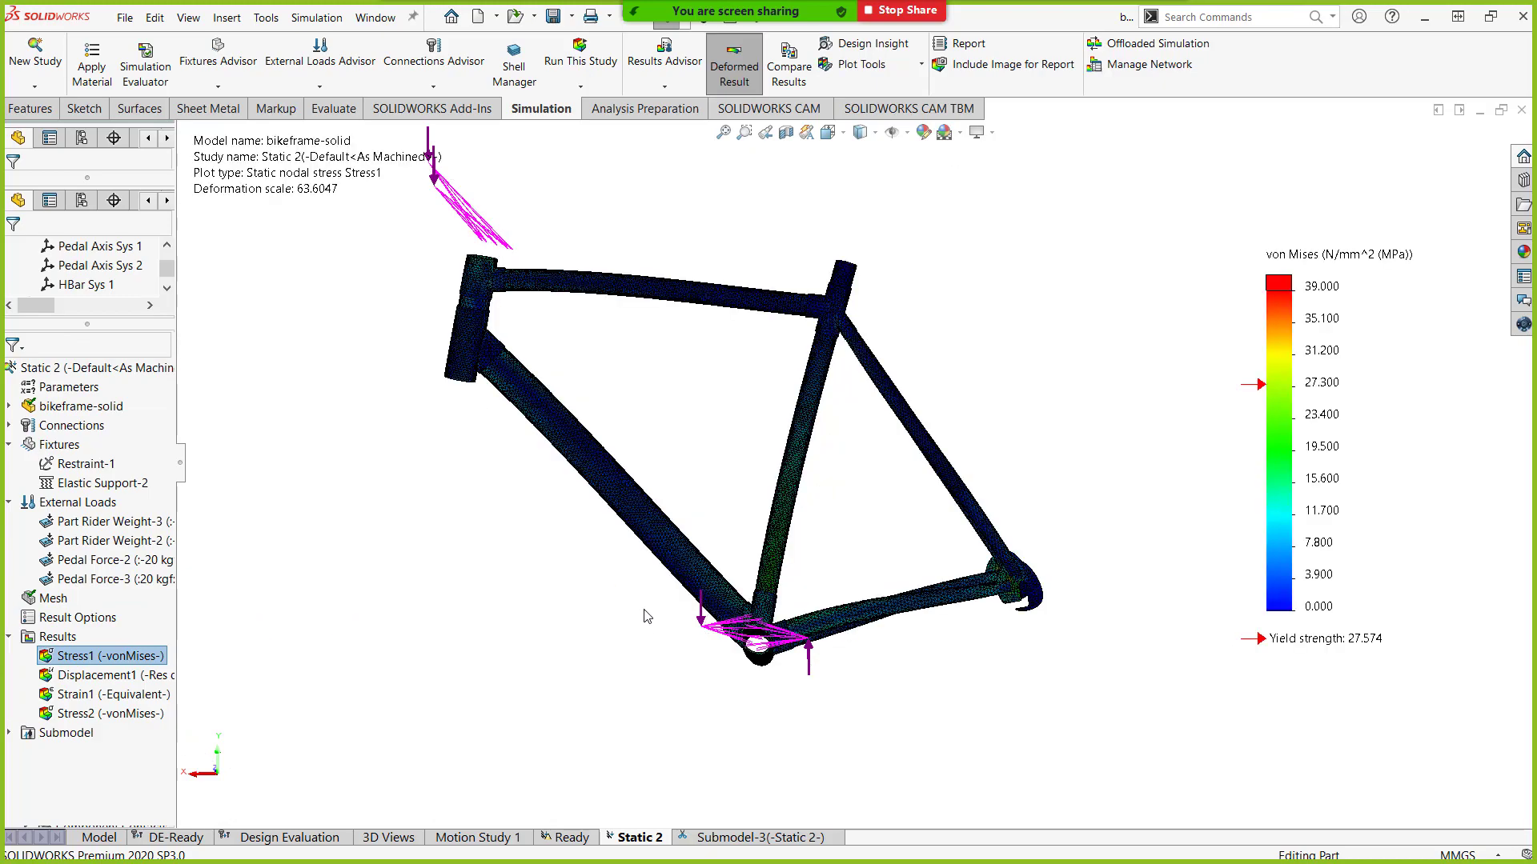
pyautogui.scroll(-5, 873, 369)
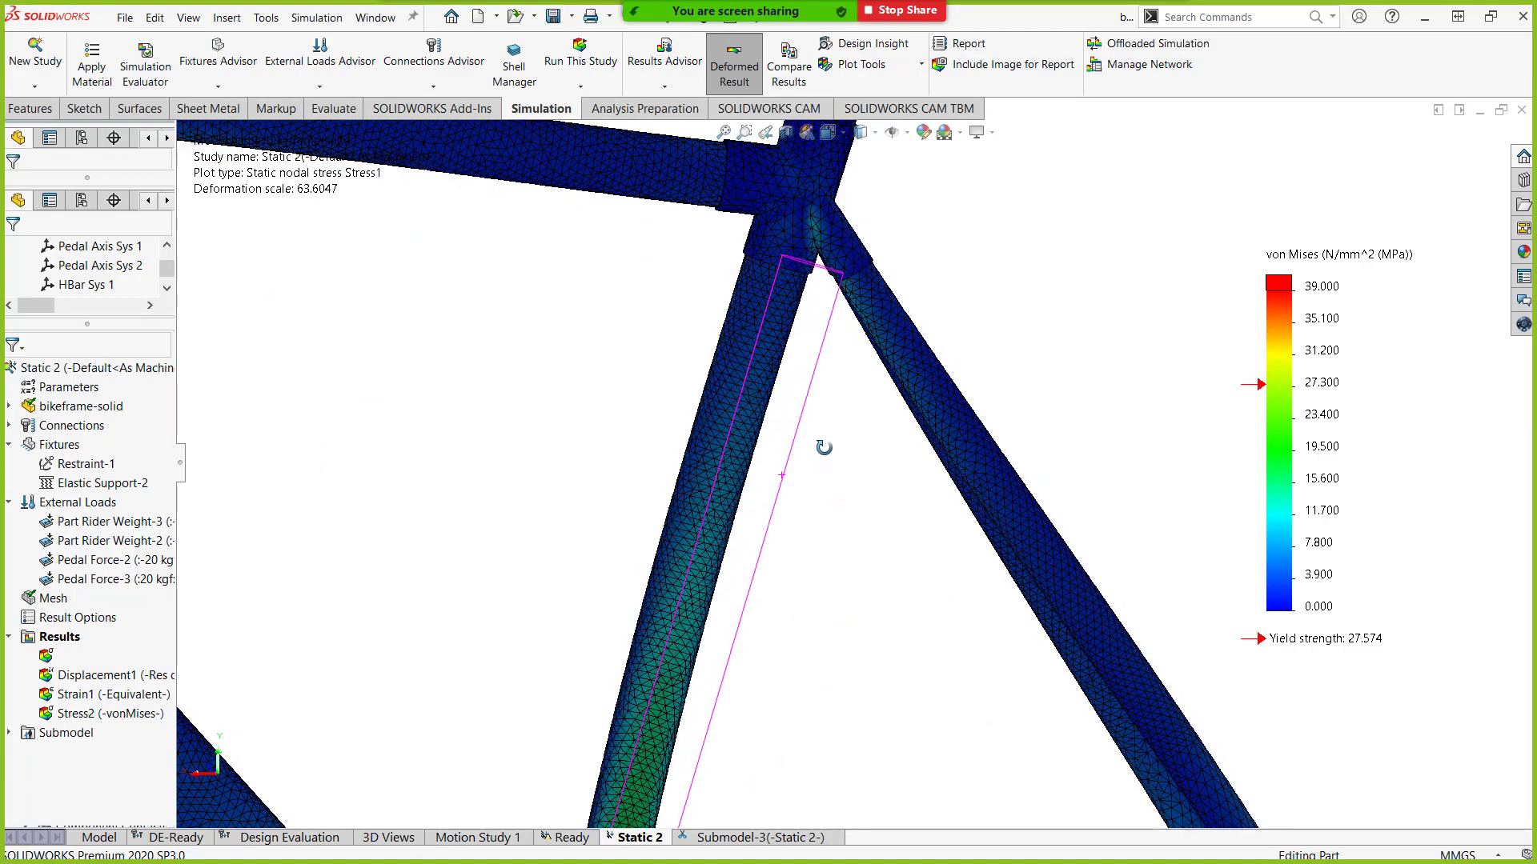
pyautogui.scroll(5, 754, 522)
pyautogui.scroll(-6, 800, 551)
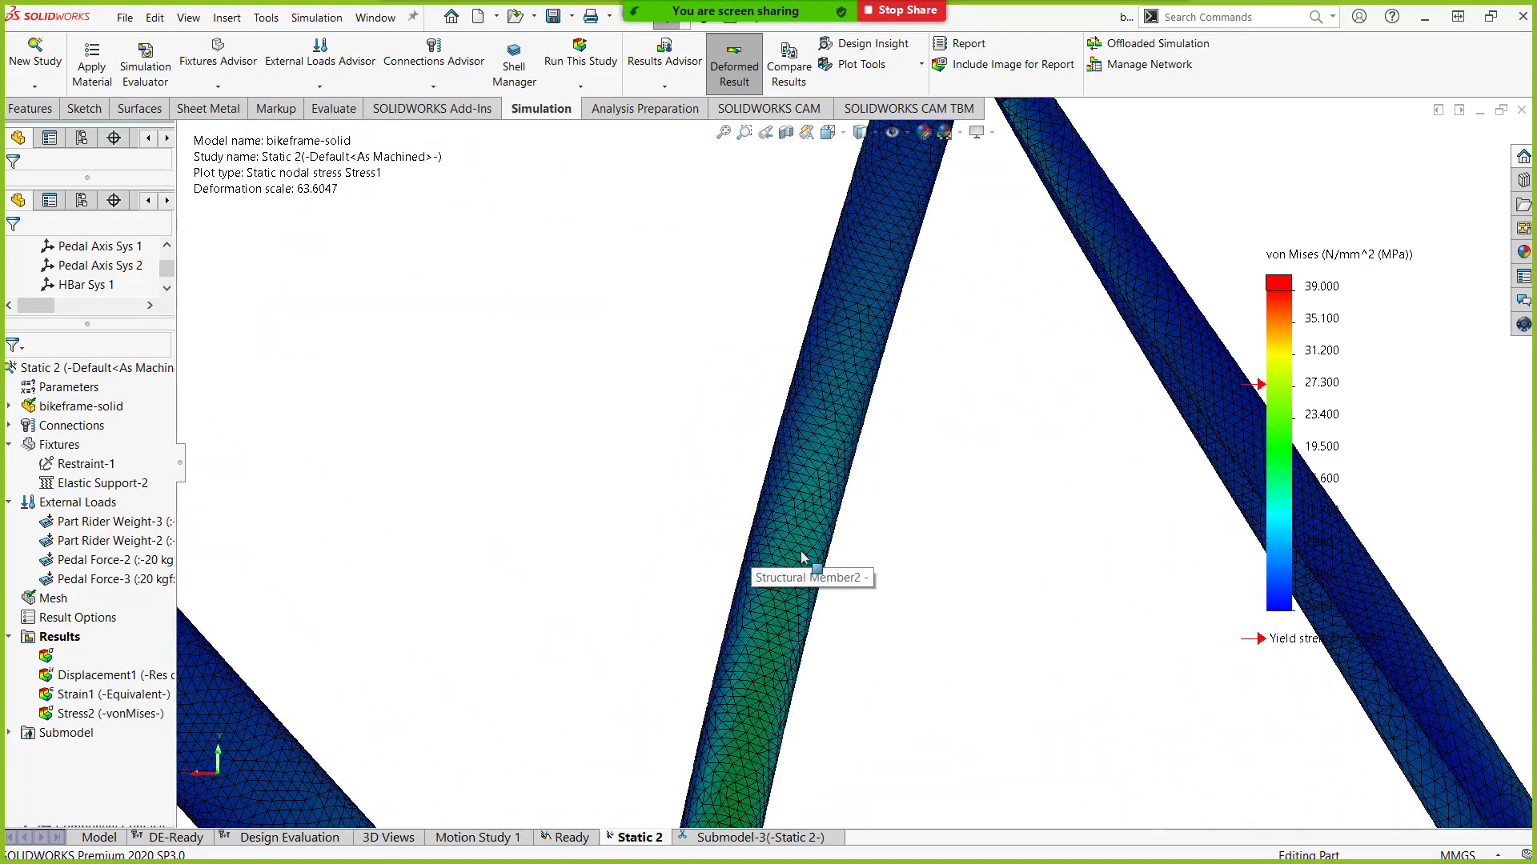
pyautogui.scroll(6, 788, 617)
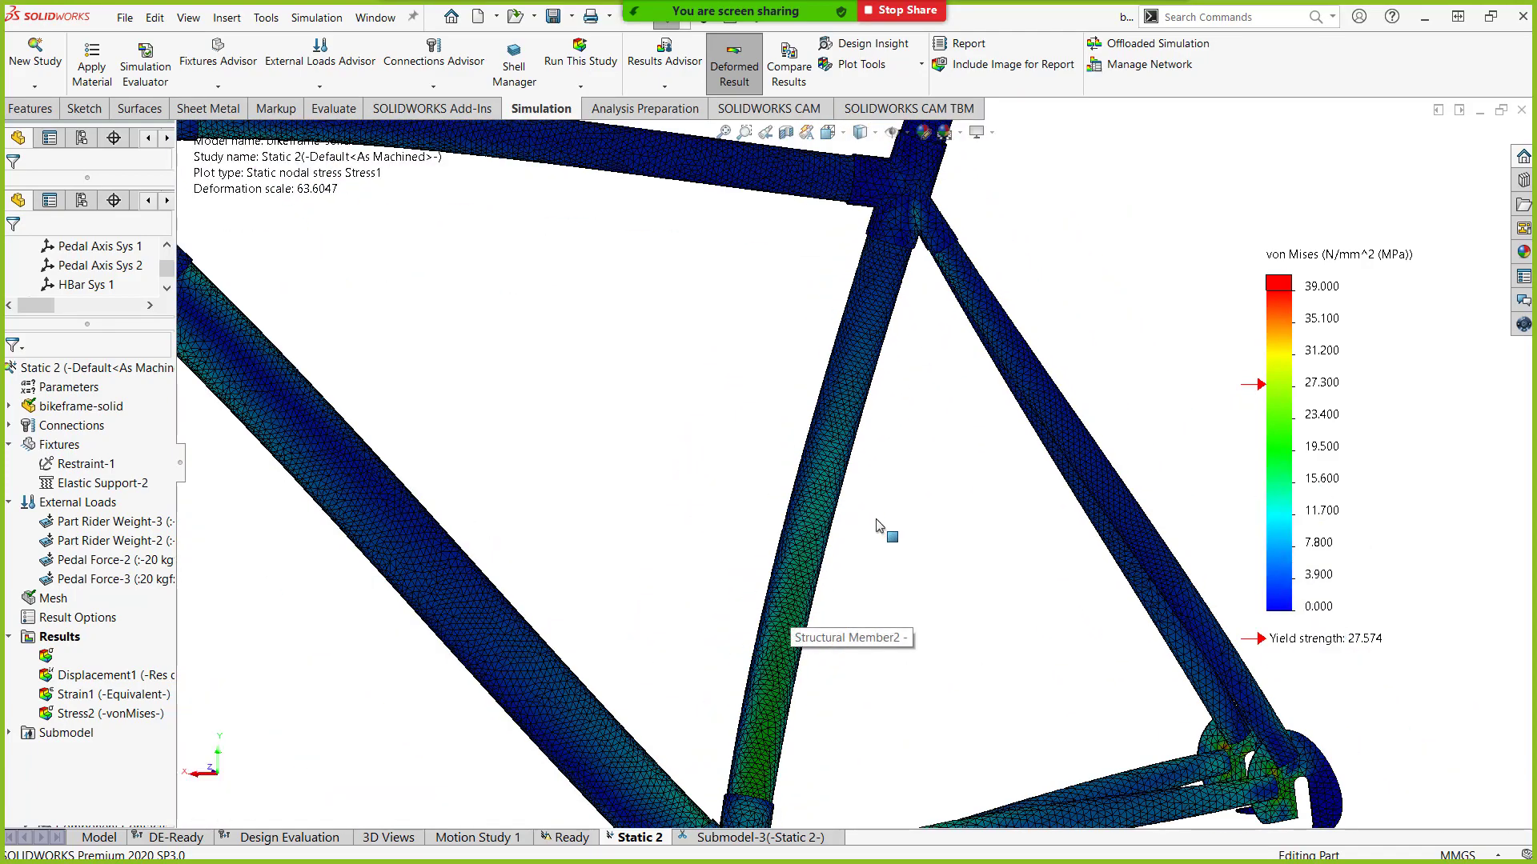
pyautogui.moveTo(856, 533); pyautogui.dragTo(743, 452, button='middle')
pyautogui.scroll(-3, 743, 452)
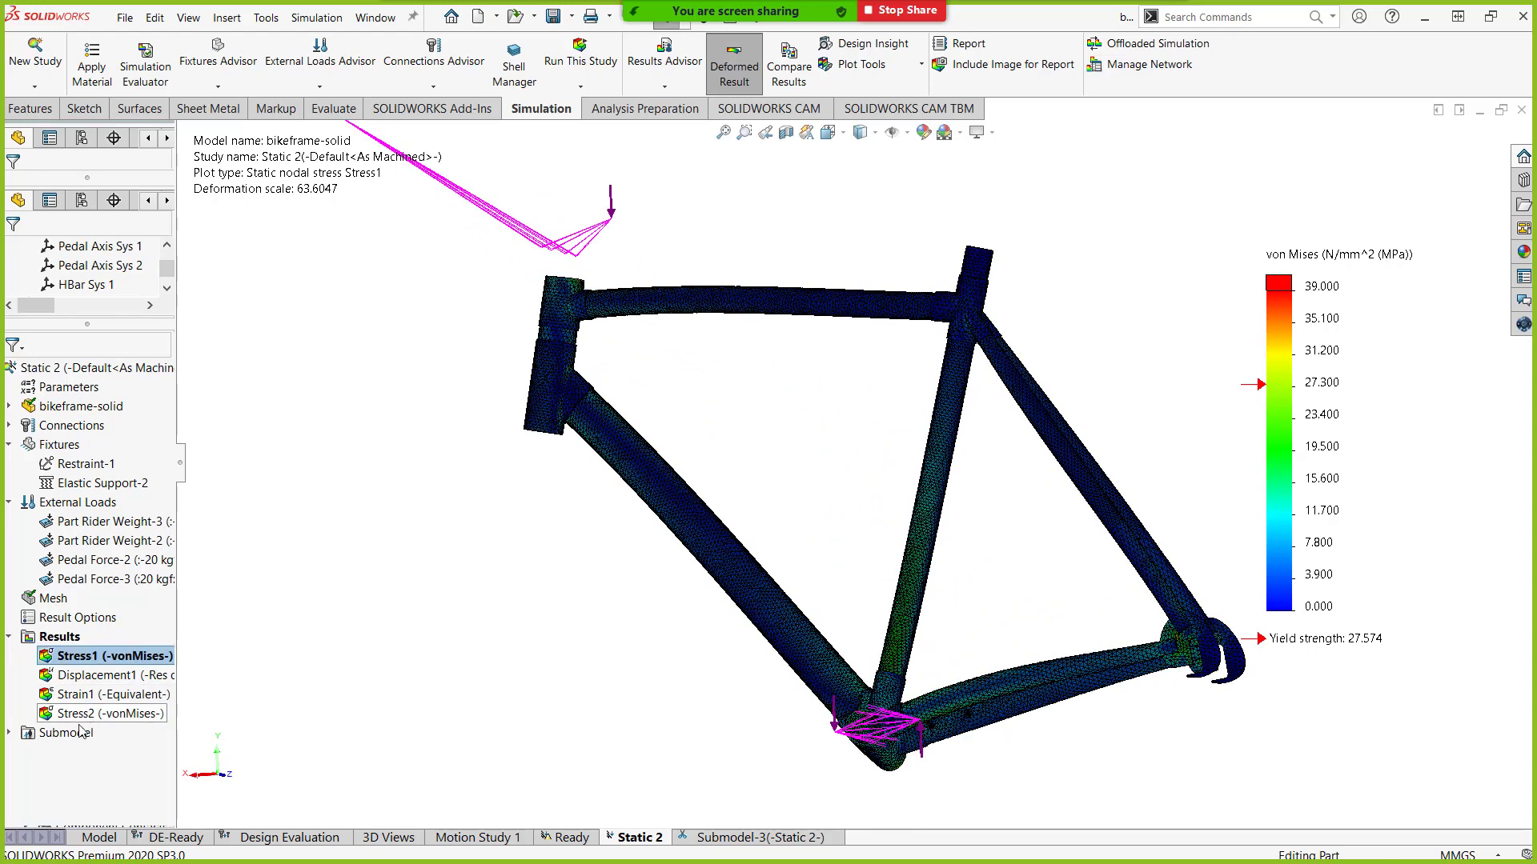
pyautogui.rightClick(56, 637)
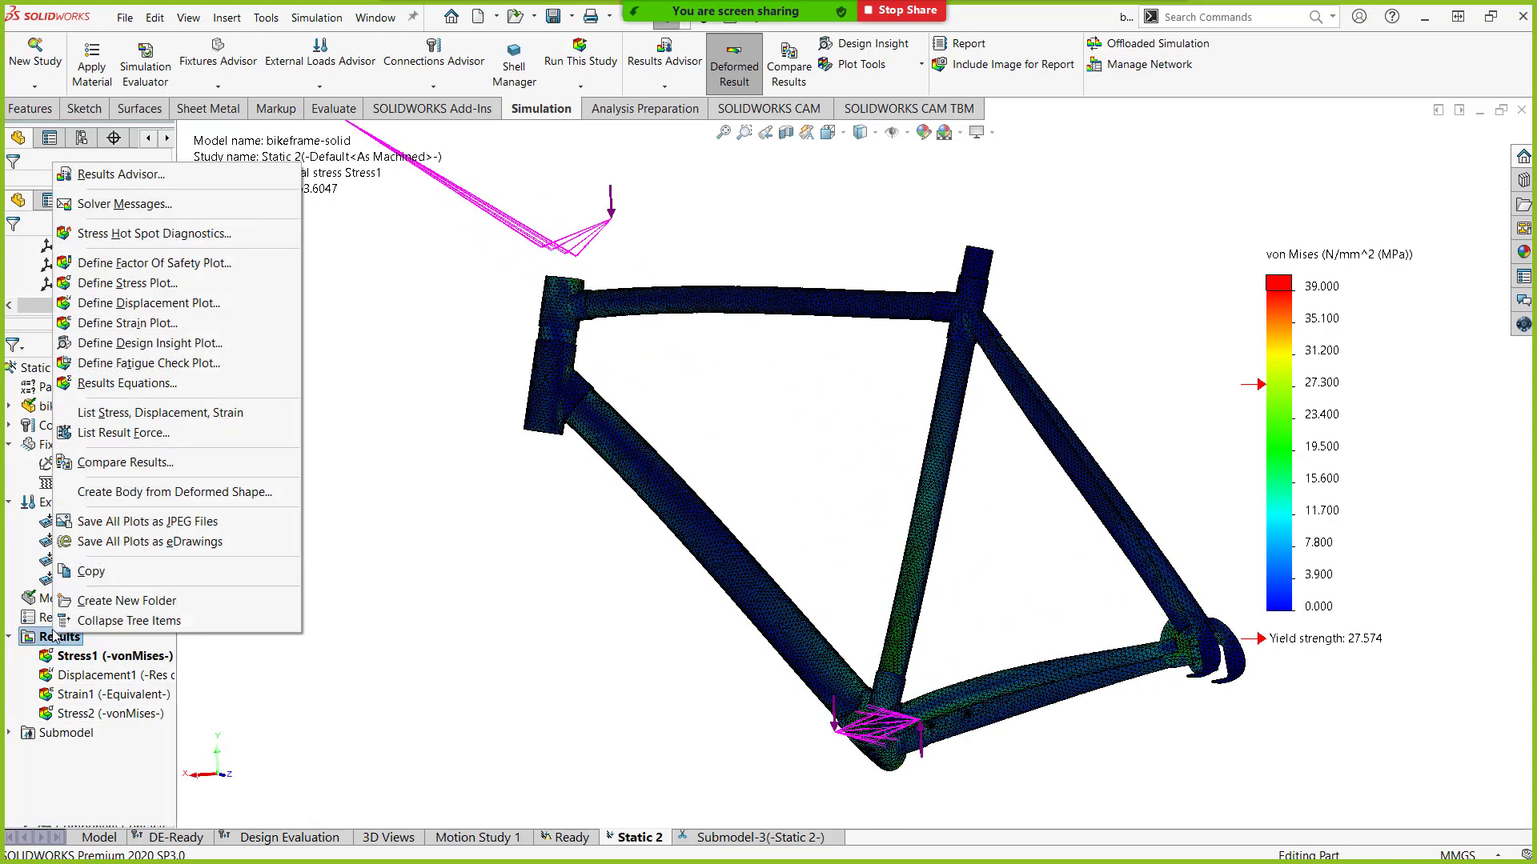
pyautogui.click(164, 205)
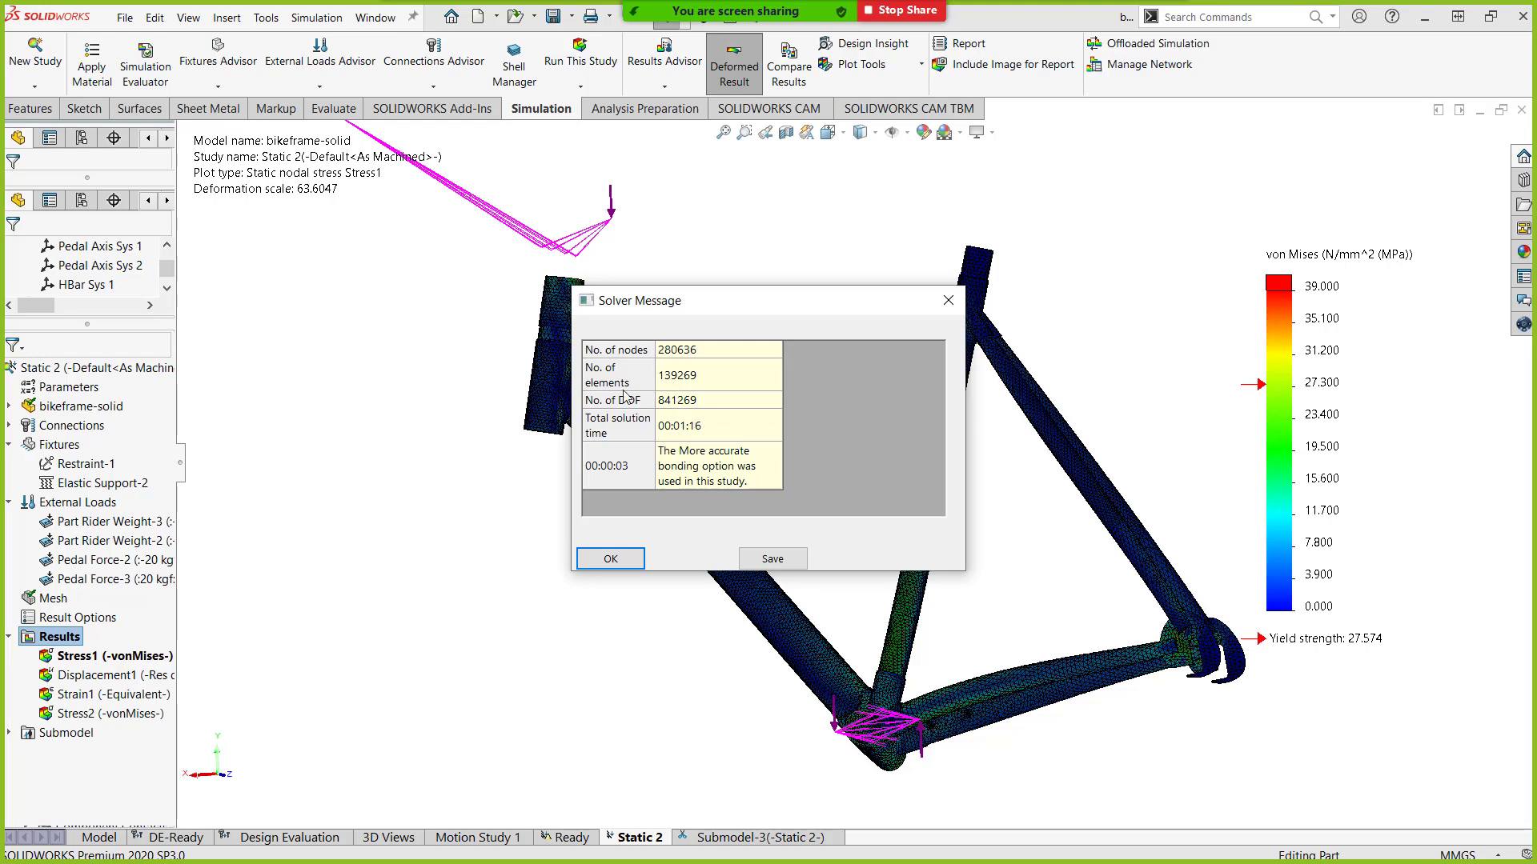
pyautogui.click(947, 300)
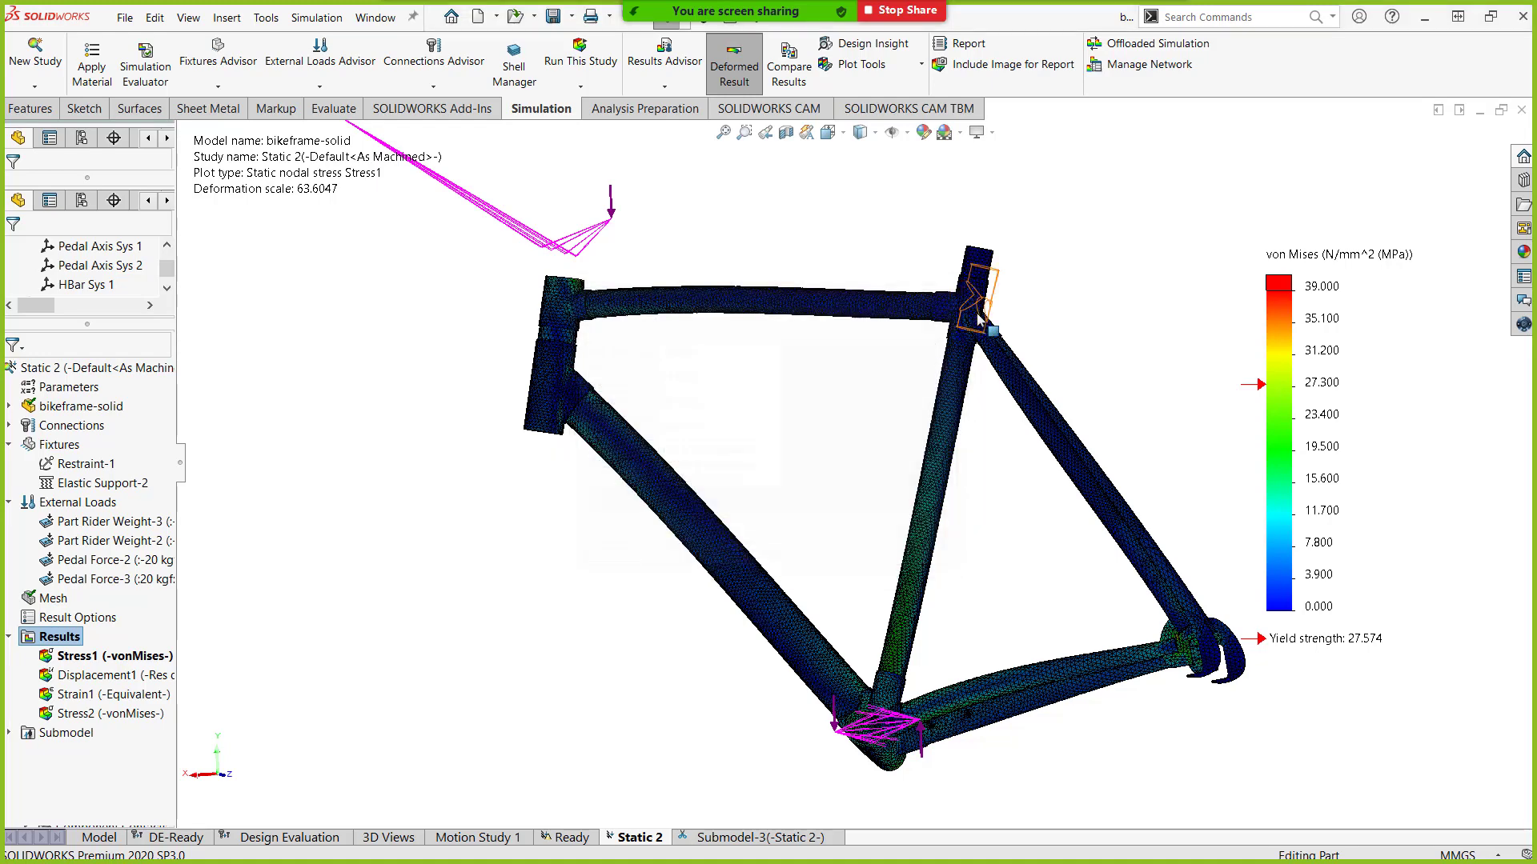
pyautogui.scroll(-5, 1004, 376)
pyautogui.scroll(-3, 996, 378)
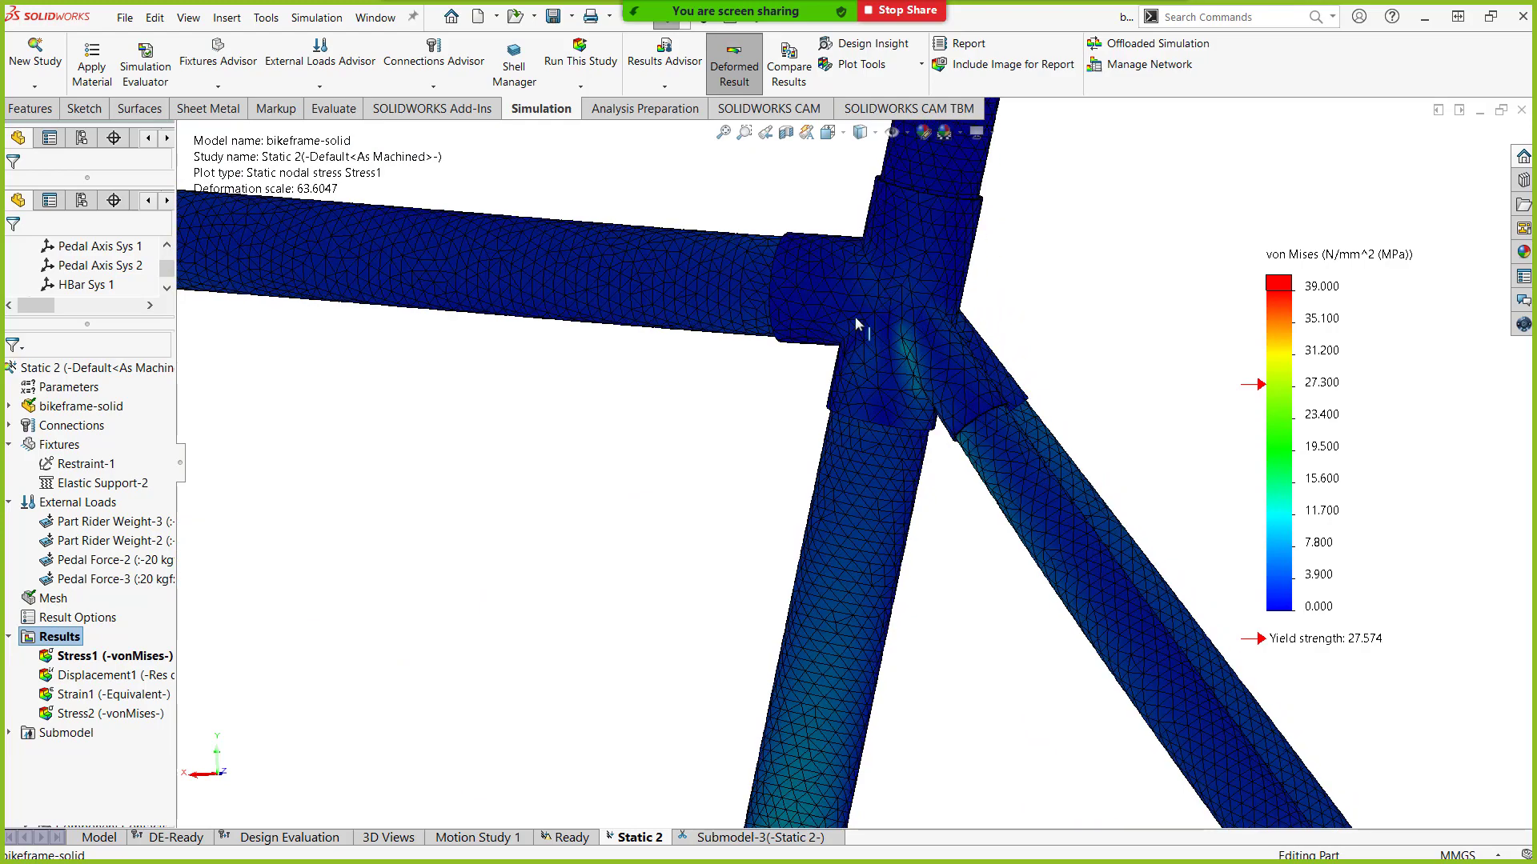
pyautogui.scroll(5, 978, 381)
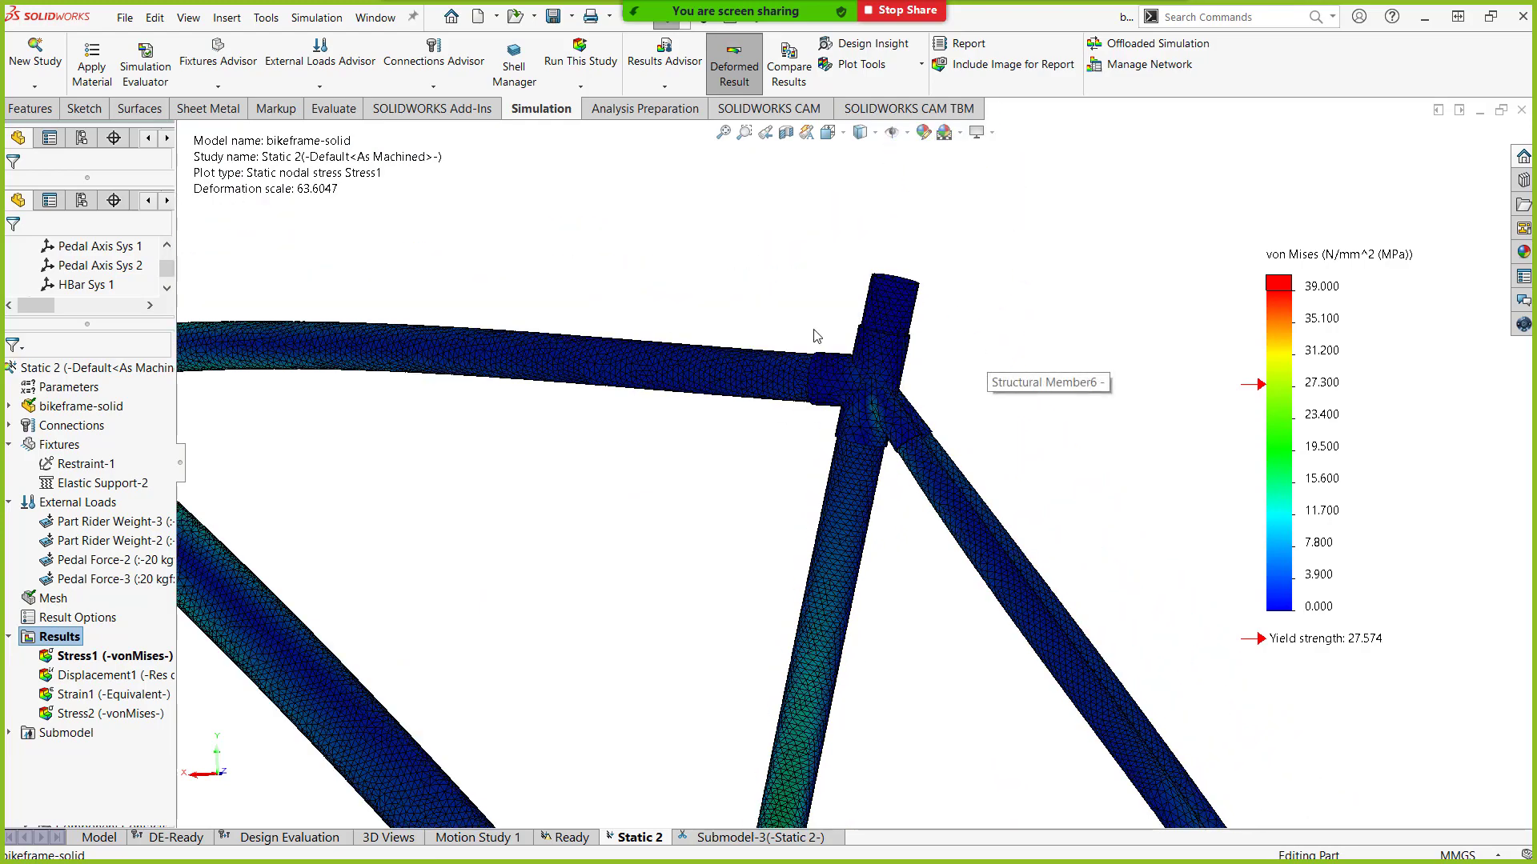
pyautogui.scroll(3, 784, 650)
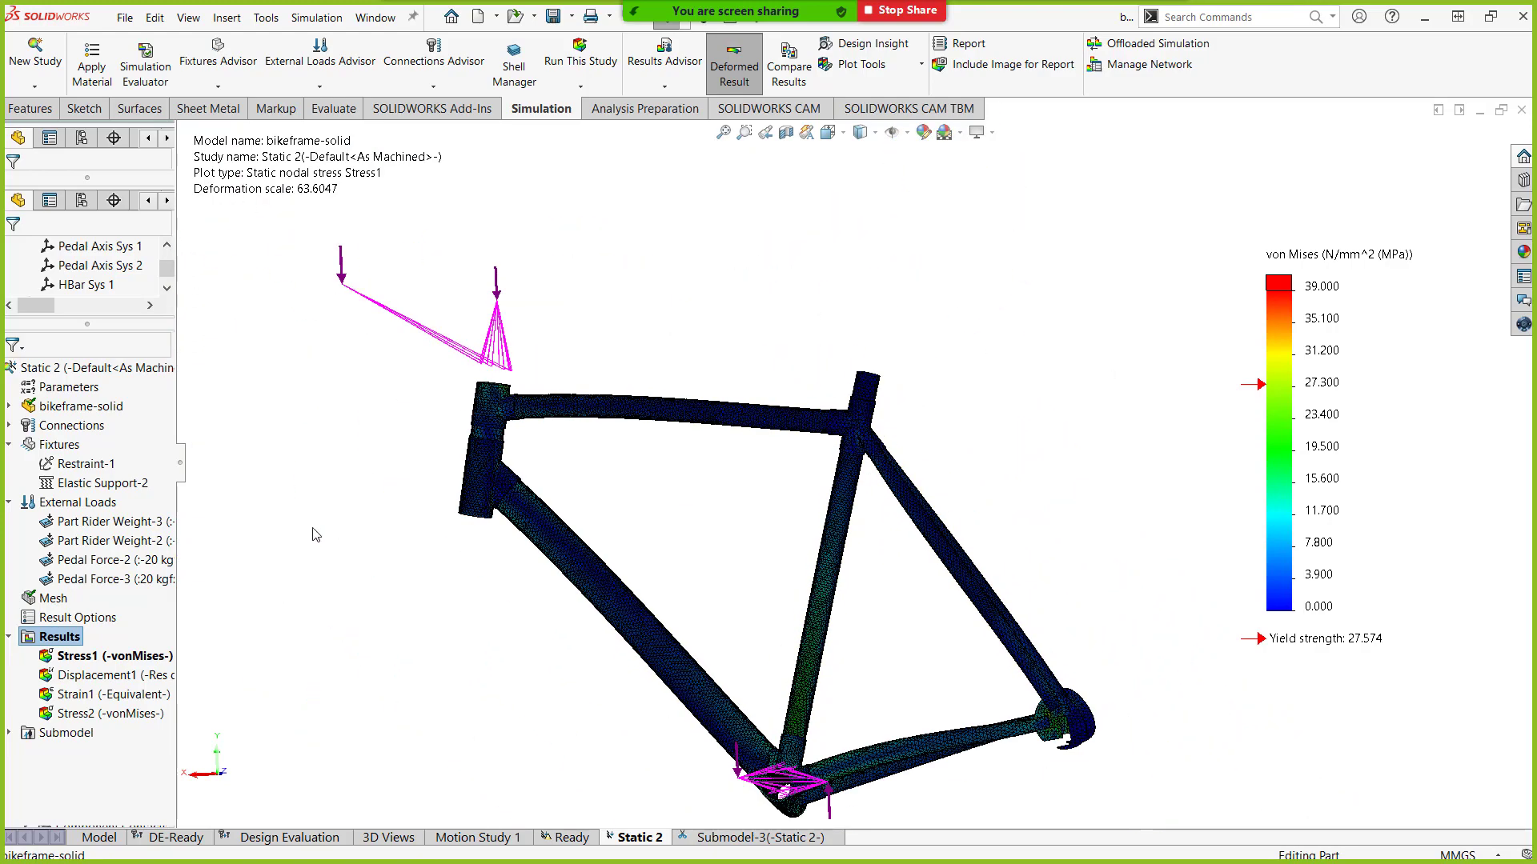
# Create a submodeling study from Static 2 and acknowledge the Submodeling Information notice.
pyautogui.rightClick(69, 370)
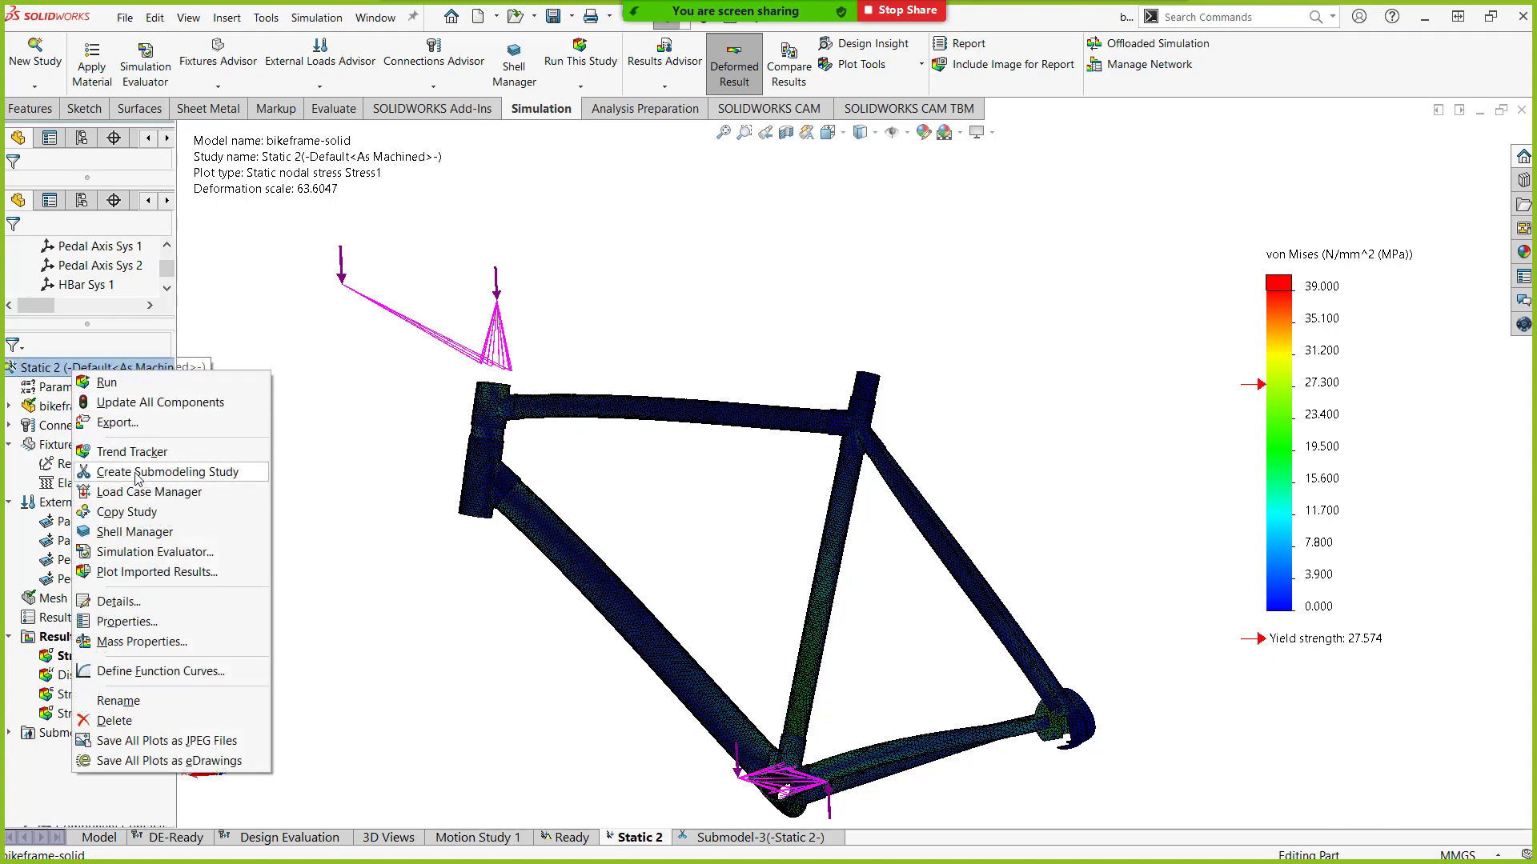
pyautogui.click(181, 475)
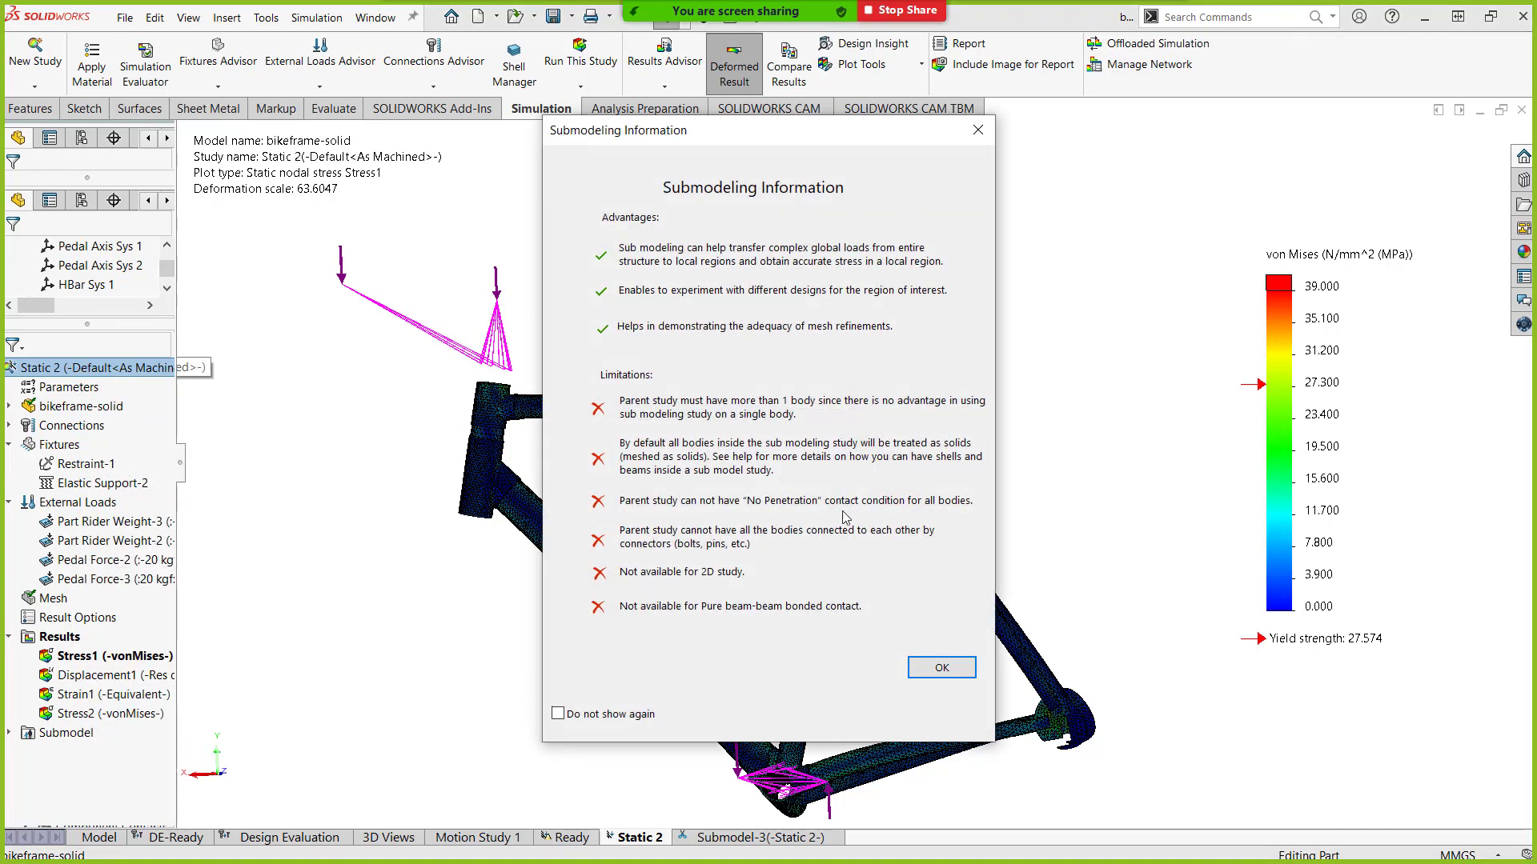
pyautogui.click(942, 668)
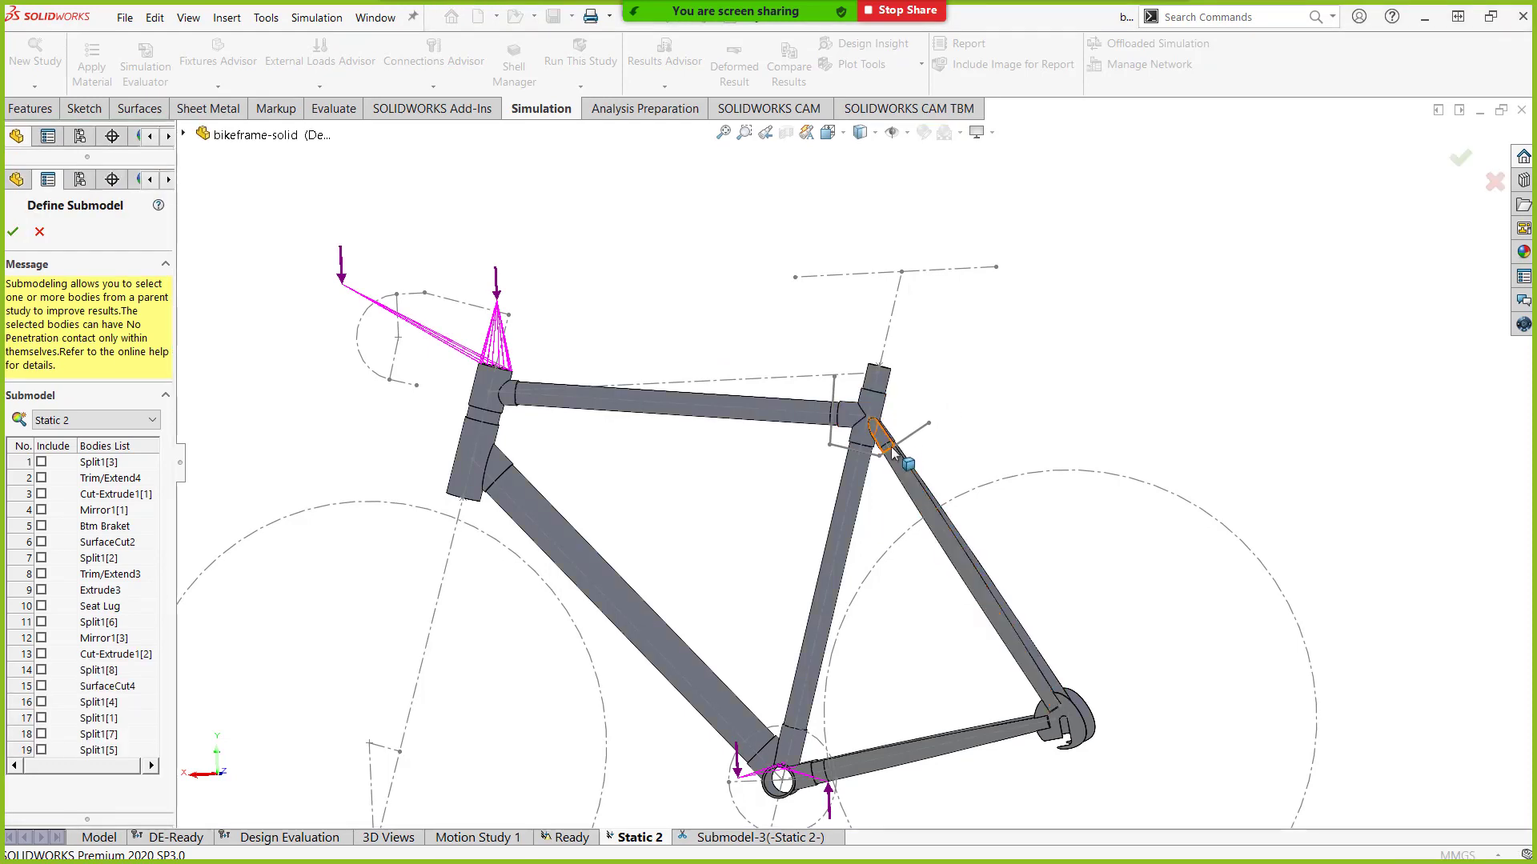
# Browse the body list, briefly toggling Cut-Extrude1[1], Mirror1[1] and Btm Braket but leaving them excluded.
pyautogui.scroll(-6, 891, 447)
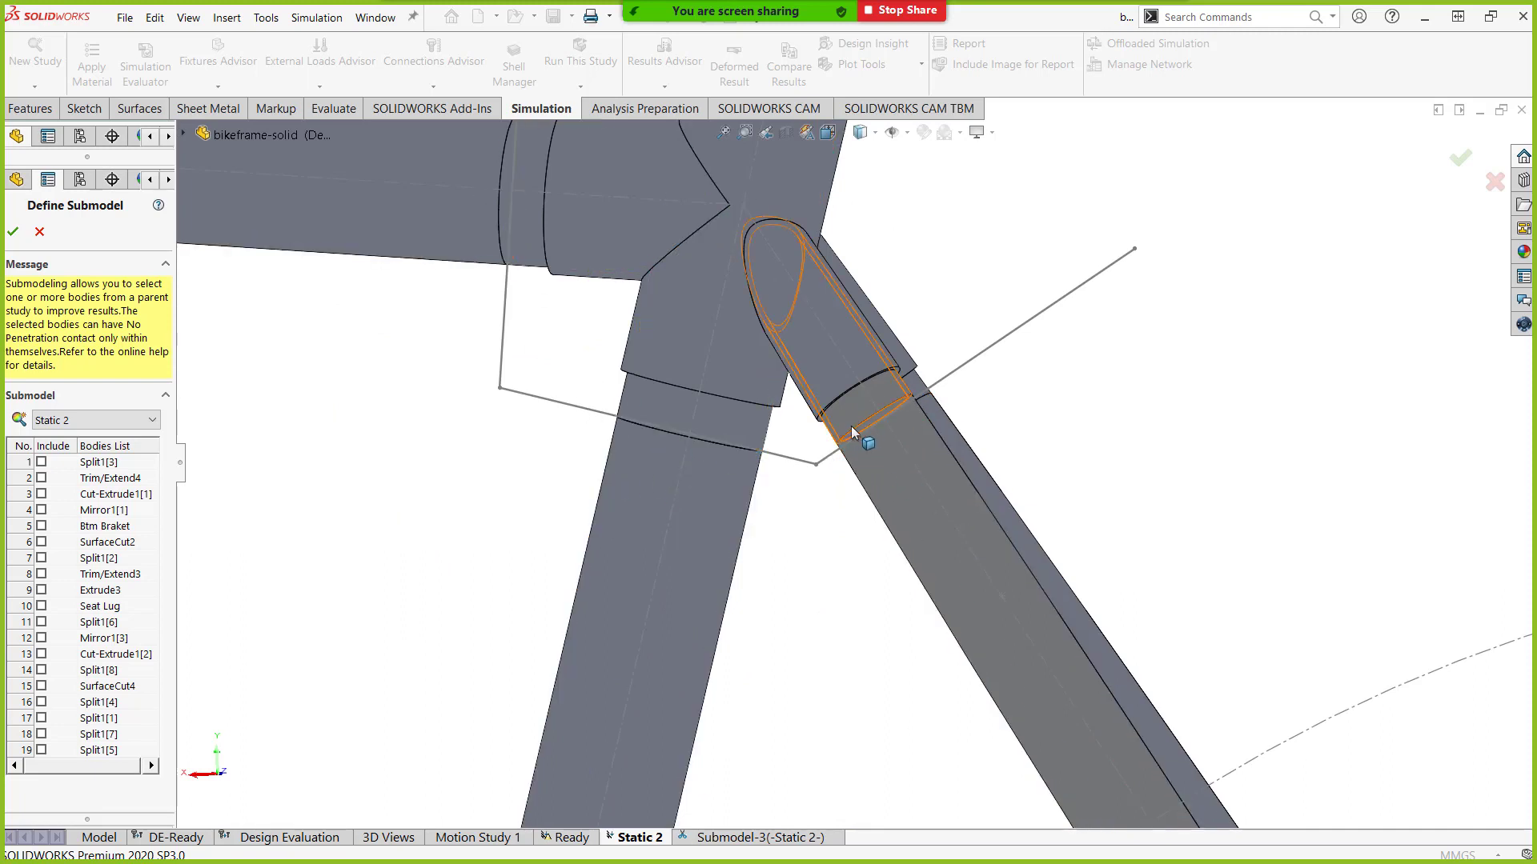
pyautogui.scroll(5, 856, 504)
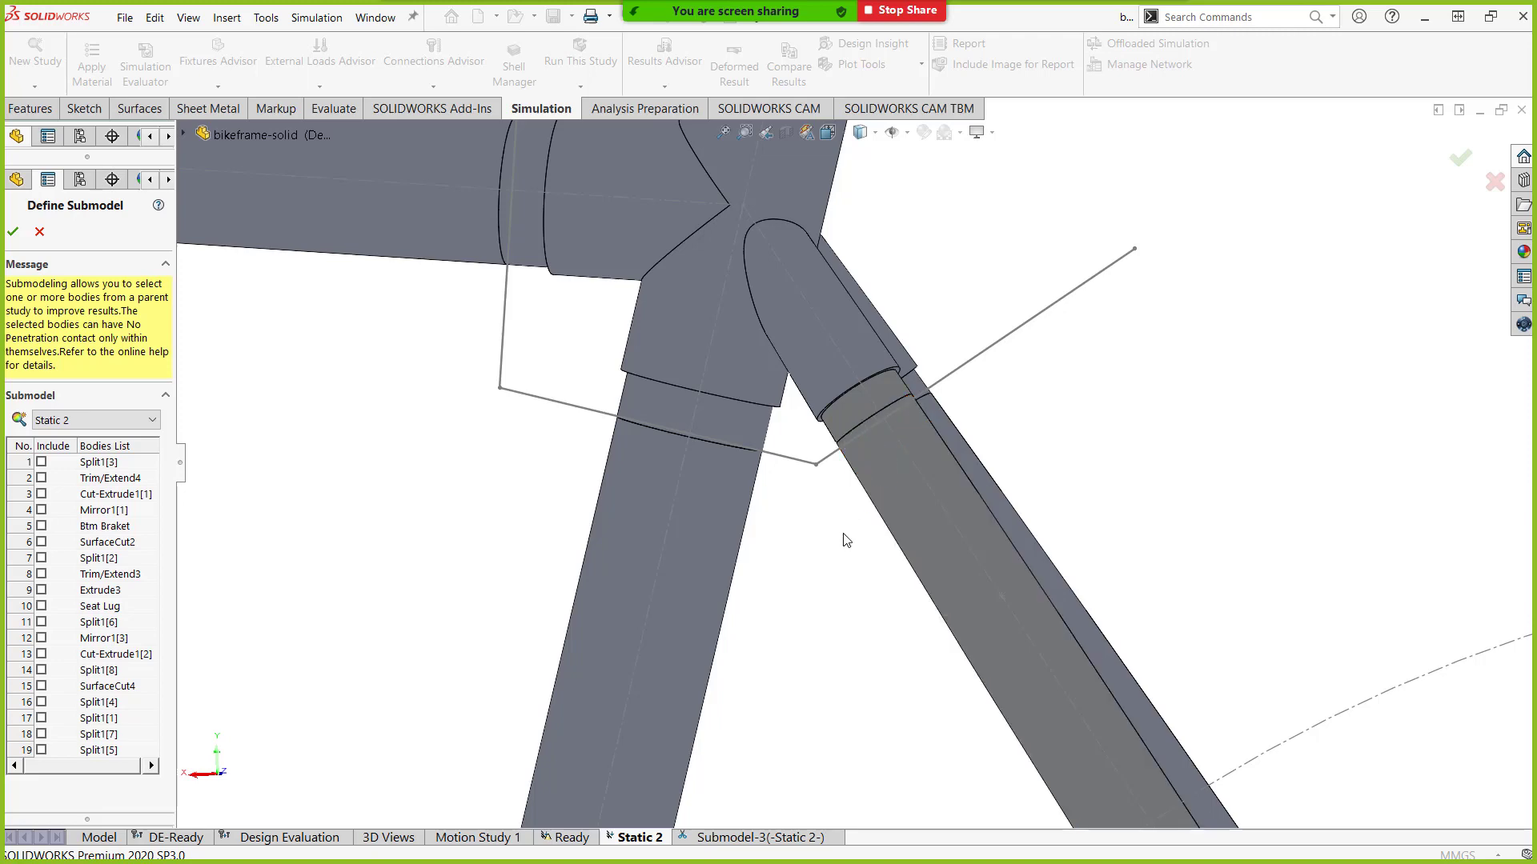
pyautogui.scroll(2, 850, 533)
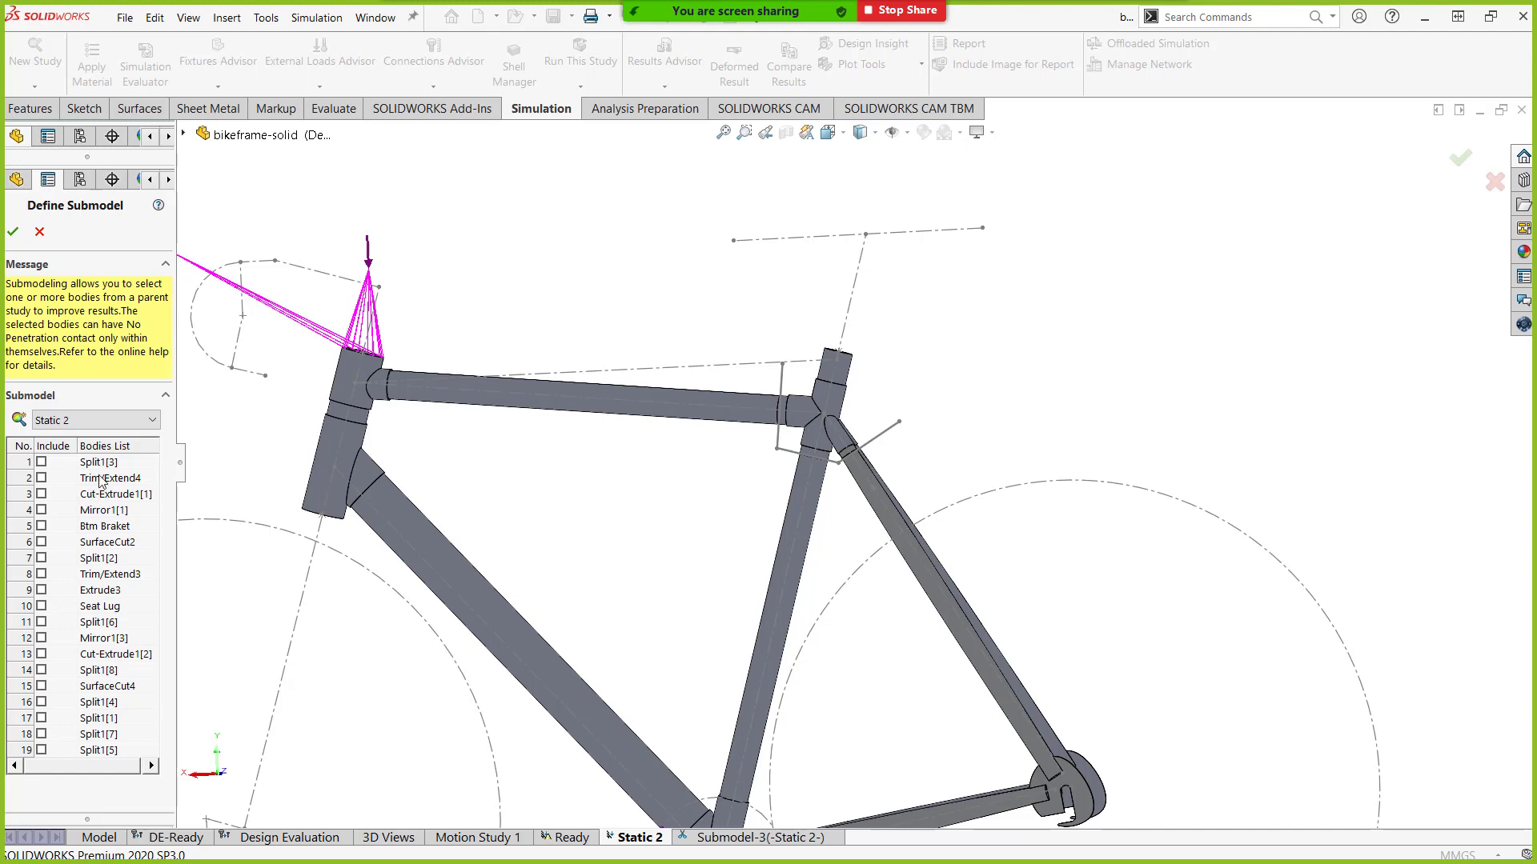
pyautogui.click(41, 495)
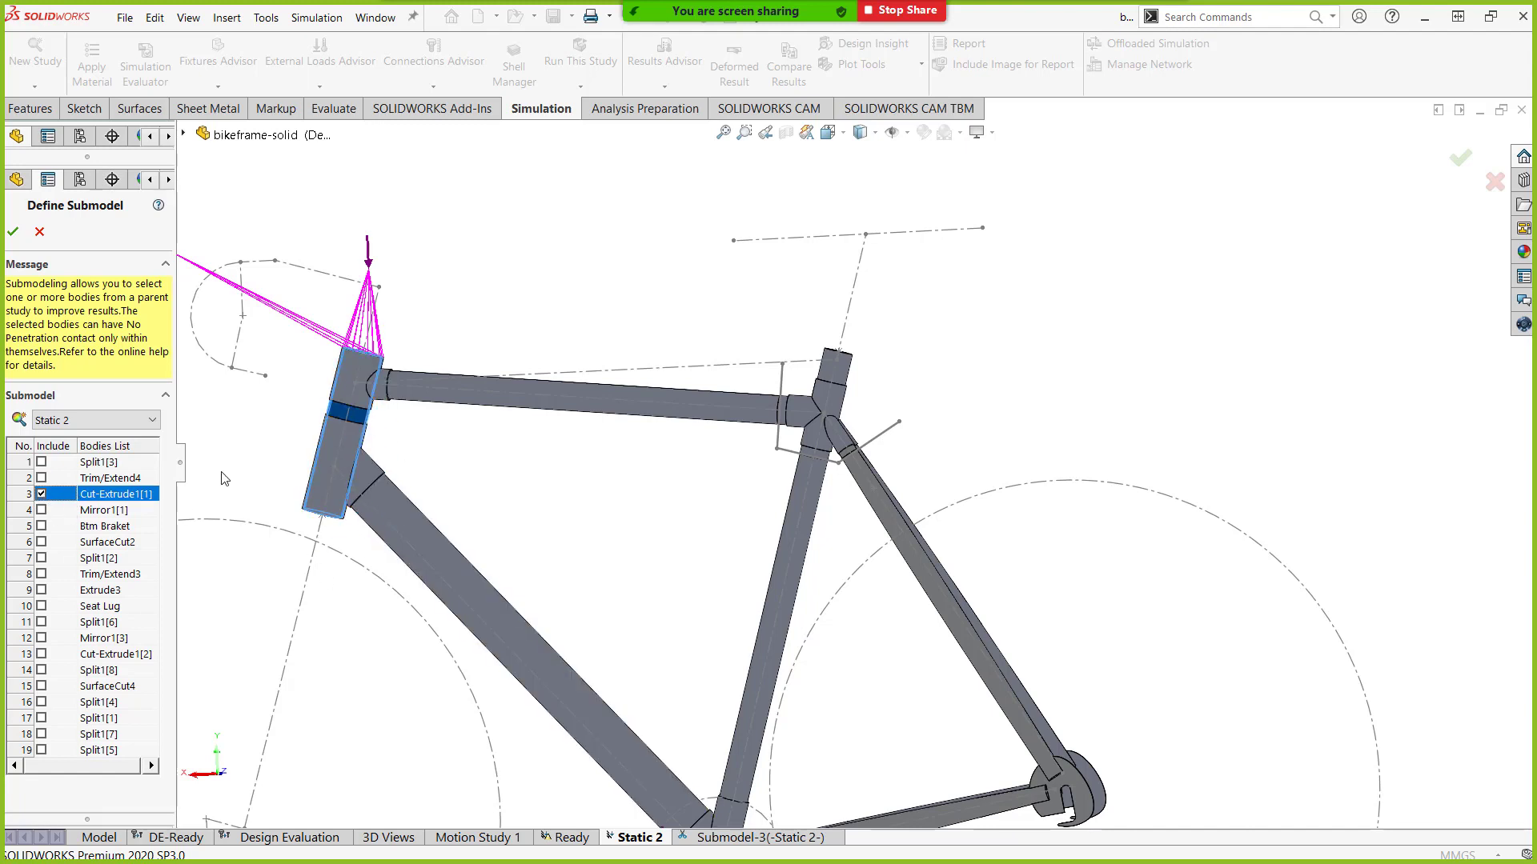
pyautogui.click(42, 495)
pyautogui.click(42, 510)
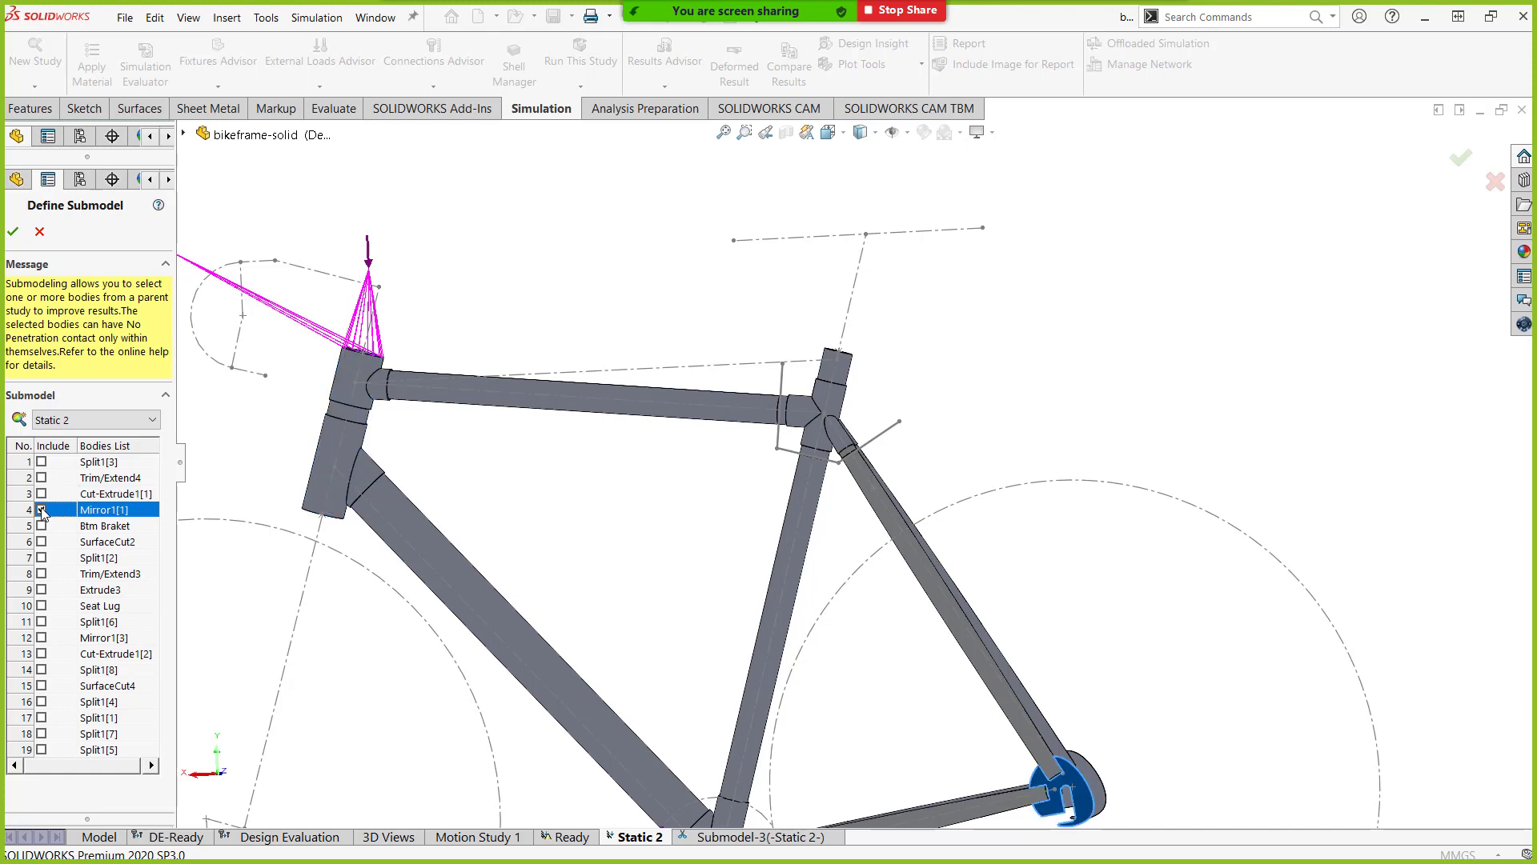
pyautogui.click(41, 509)
pyautogui.click(42, 526)
pyautogui.click(41, 526)
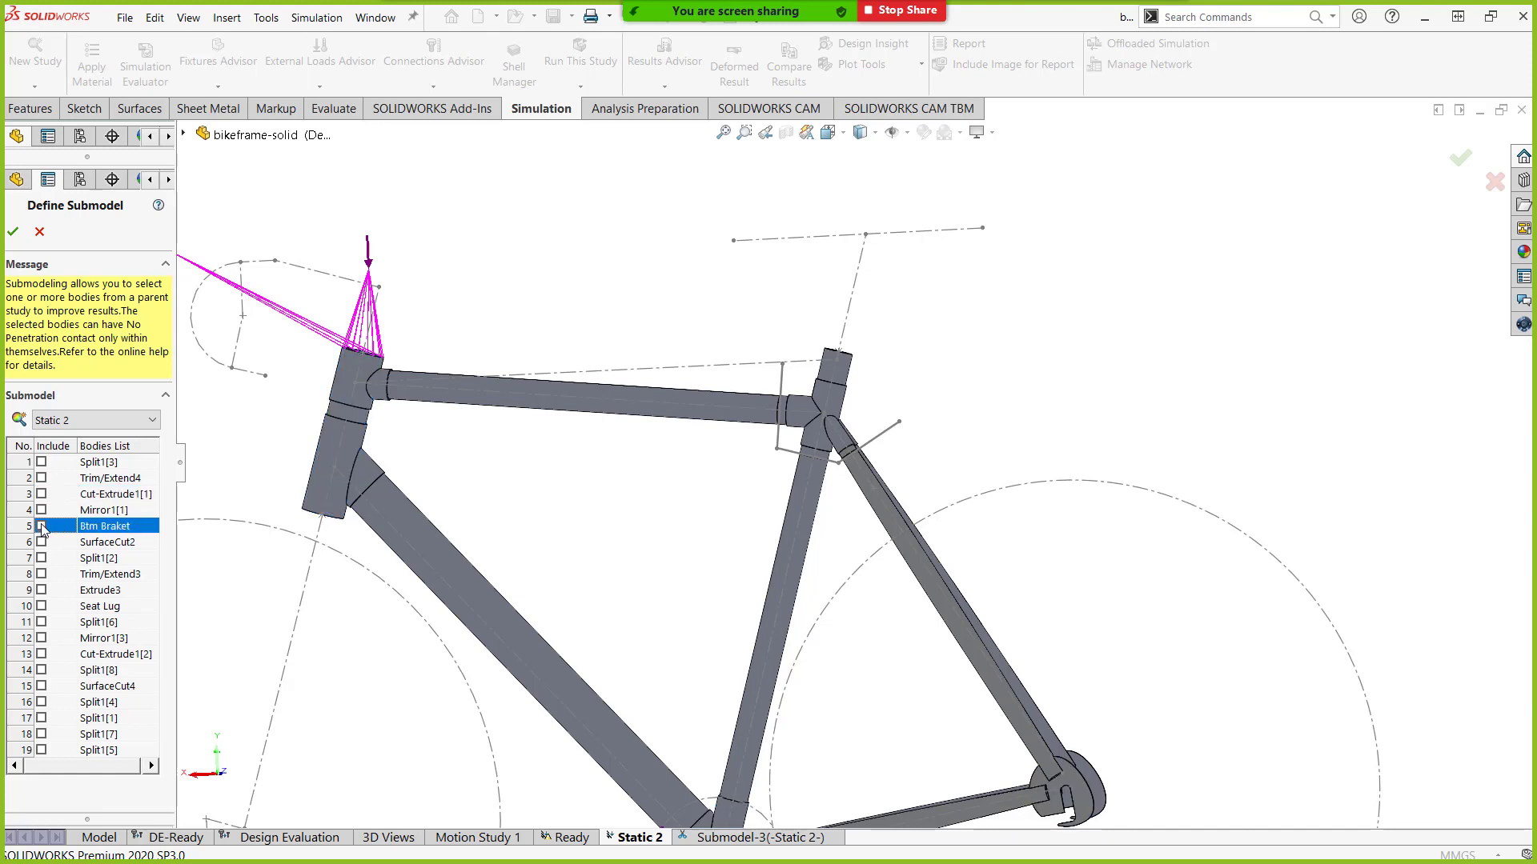
pyautogui.scroll(-3, 926, 387)
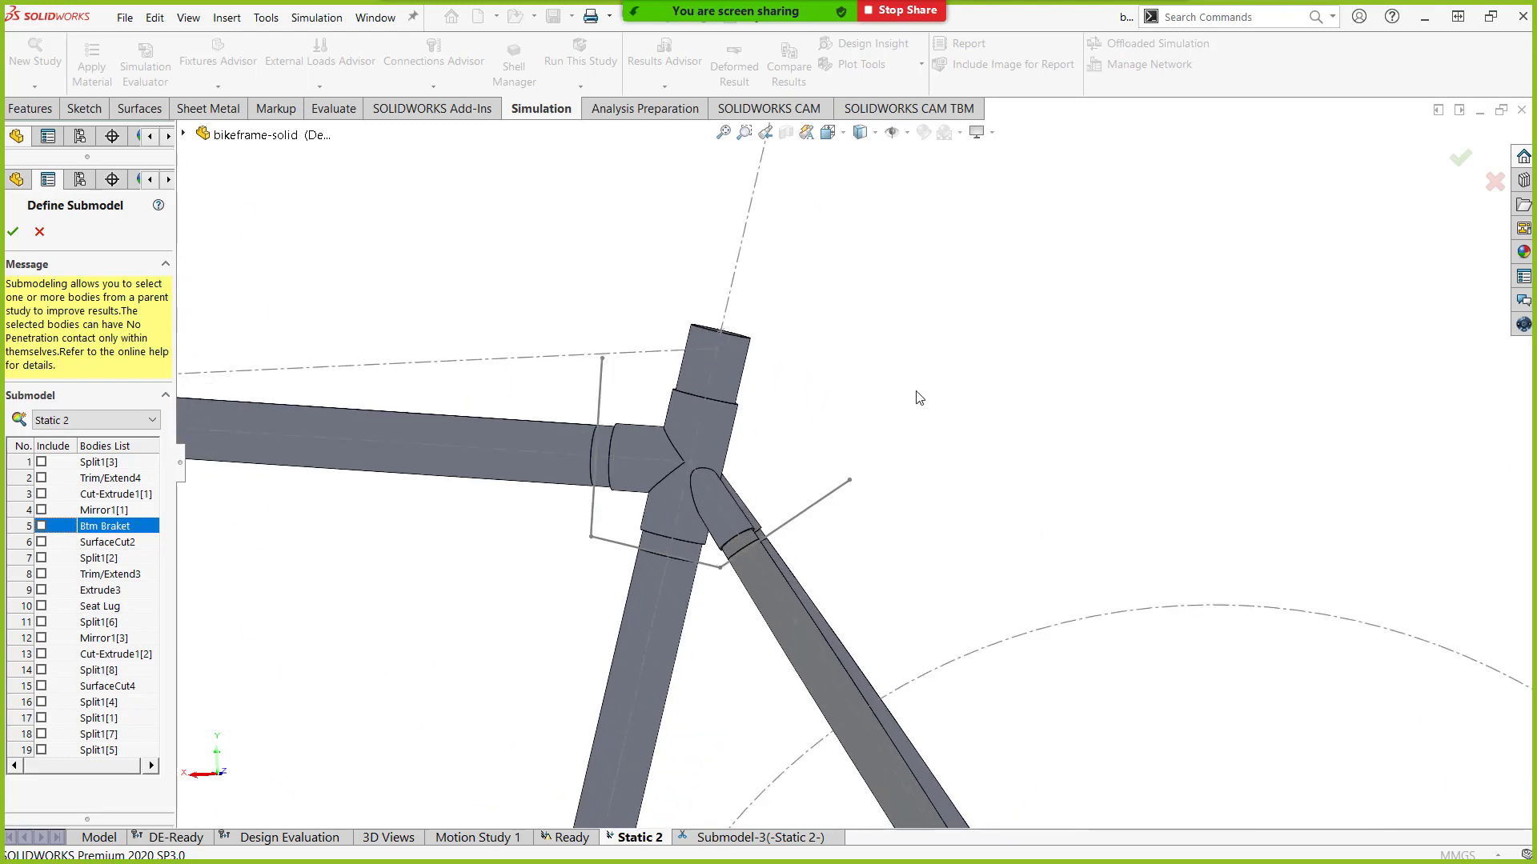
pyautogui.scroll(-3, 552, 429)
# Include Seat Lug, Split1[1], Split1[3], Split1[5] and Split1[7] in the submodel and confirm.
pyautogui.click(510, 449)
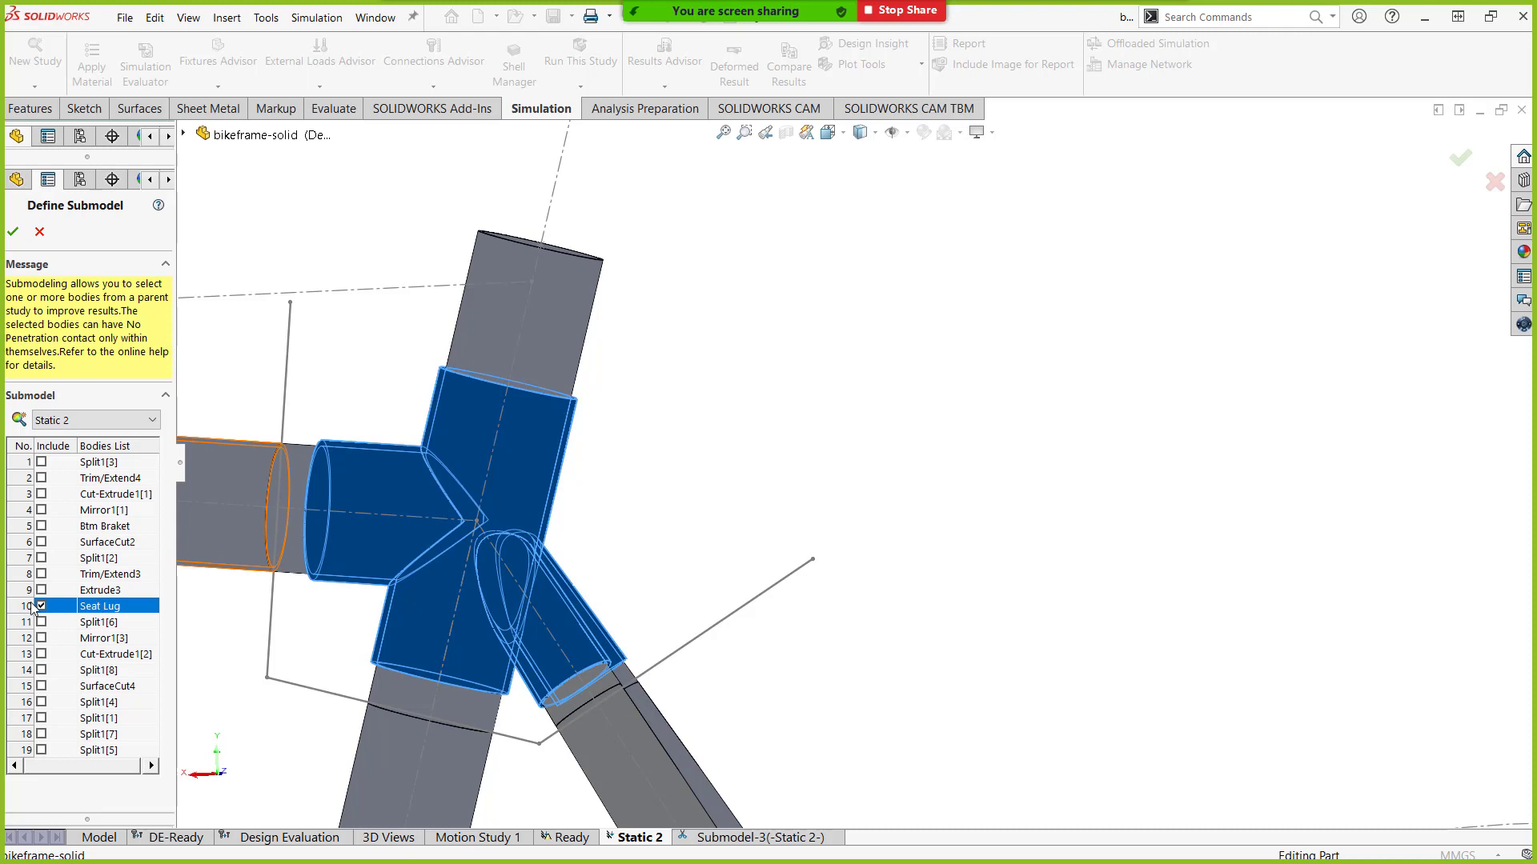
pyautogui.click(290, 483)
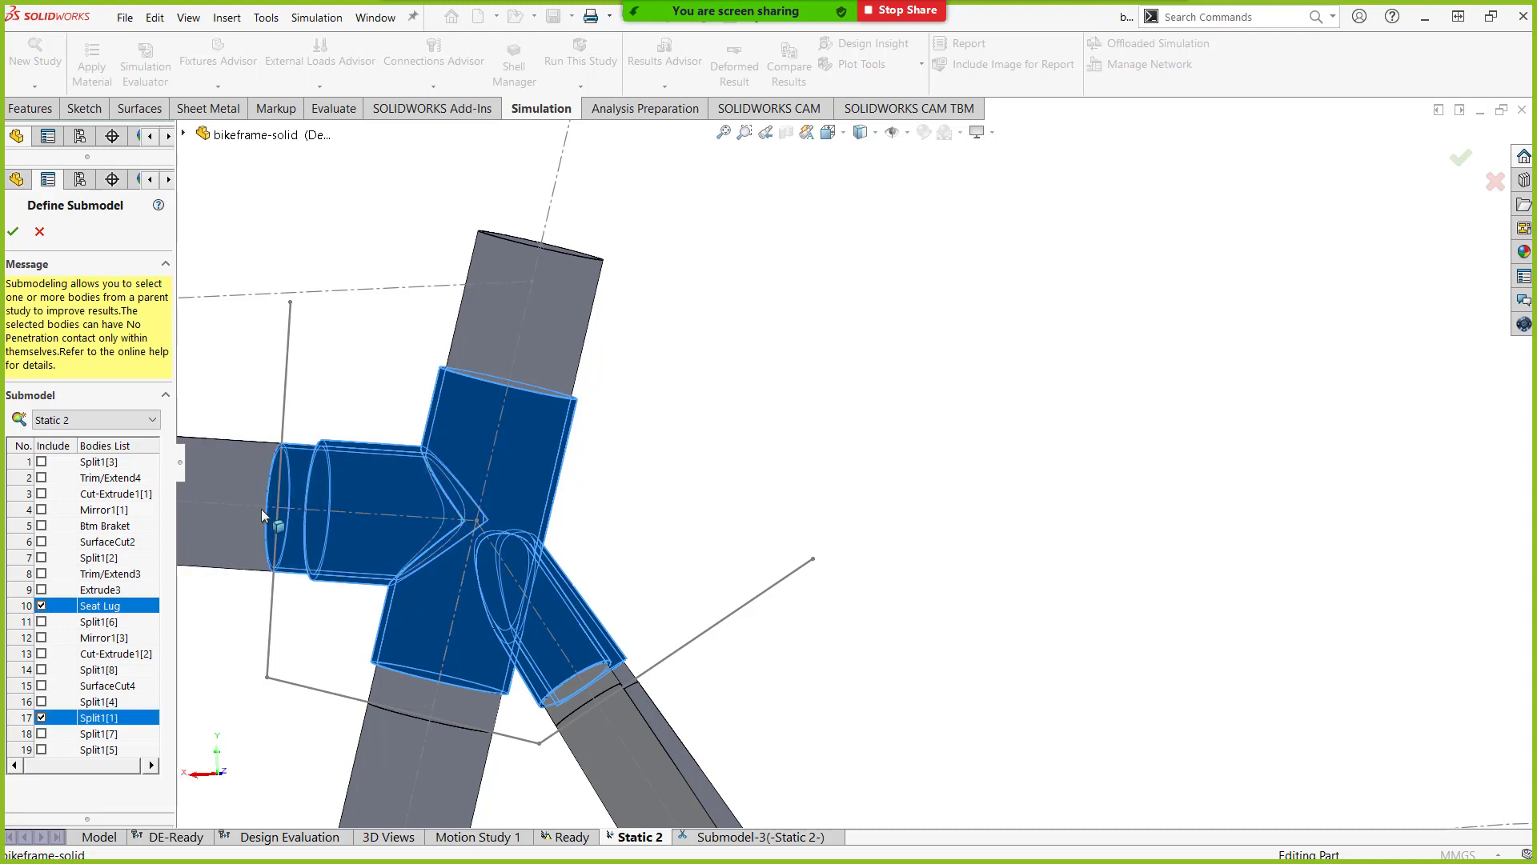
pyautogui.click(421, 699)
pyautogui.click(592, 688)
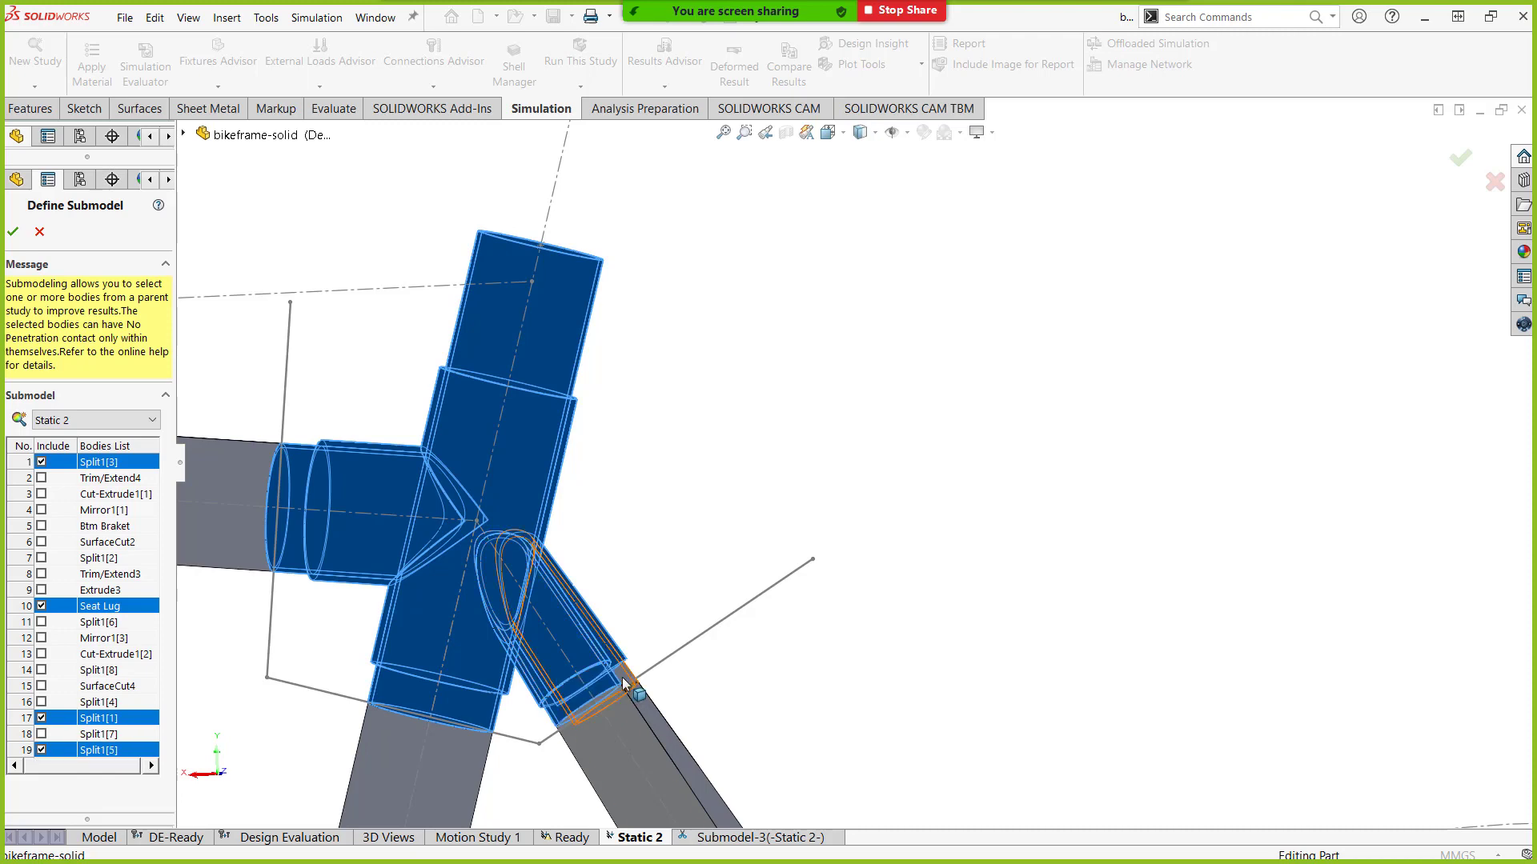
pyautogui.click(624, 684)
pyautogui.scroll(5, 722, 653)
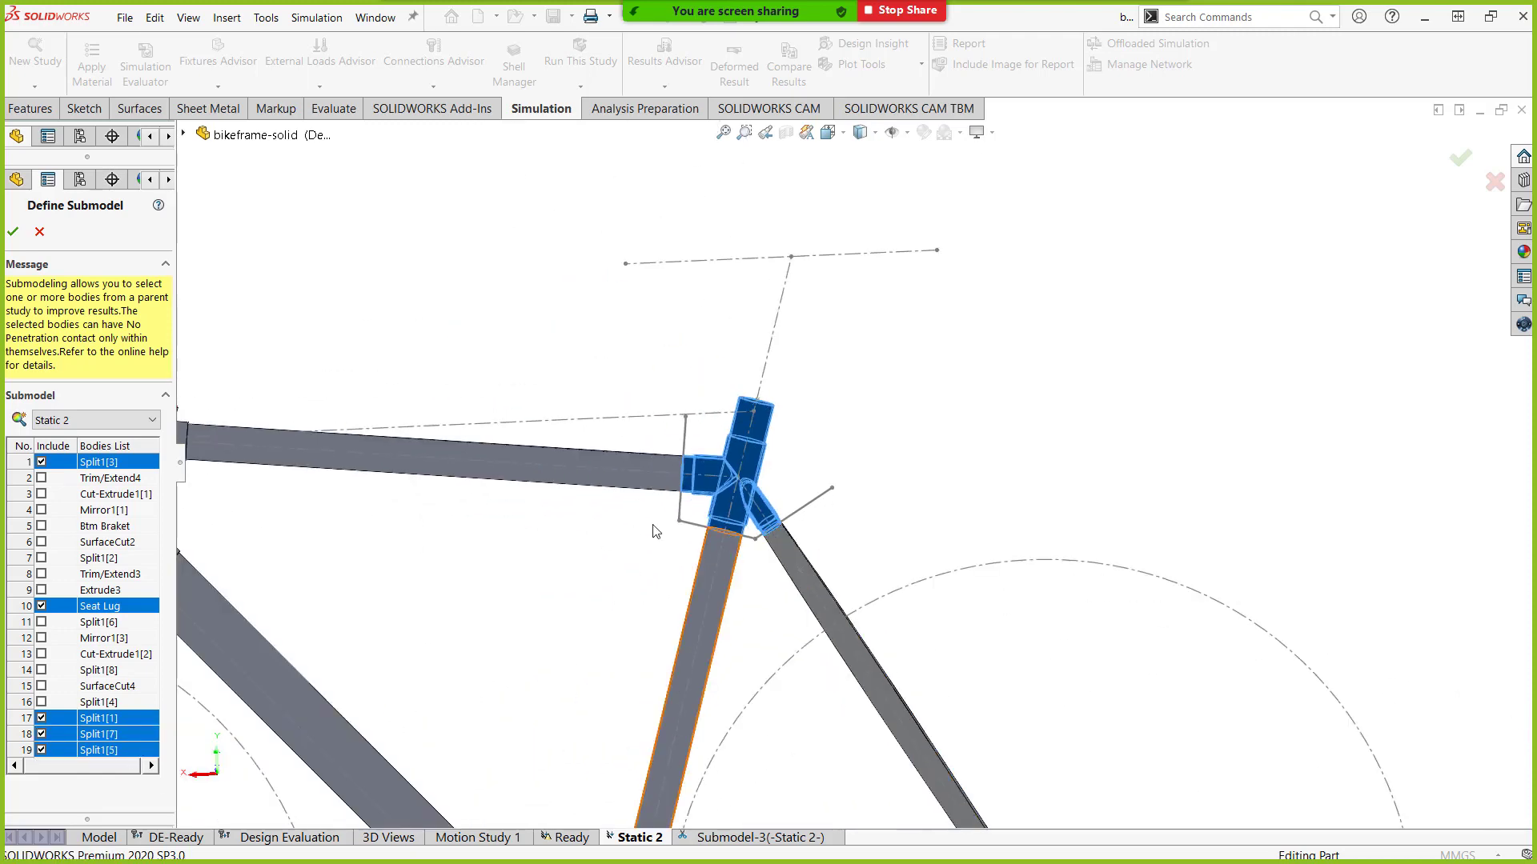
pyautogui.click(14, 232)
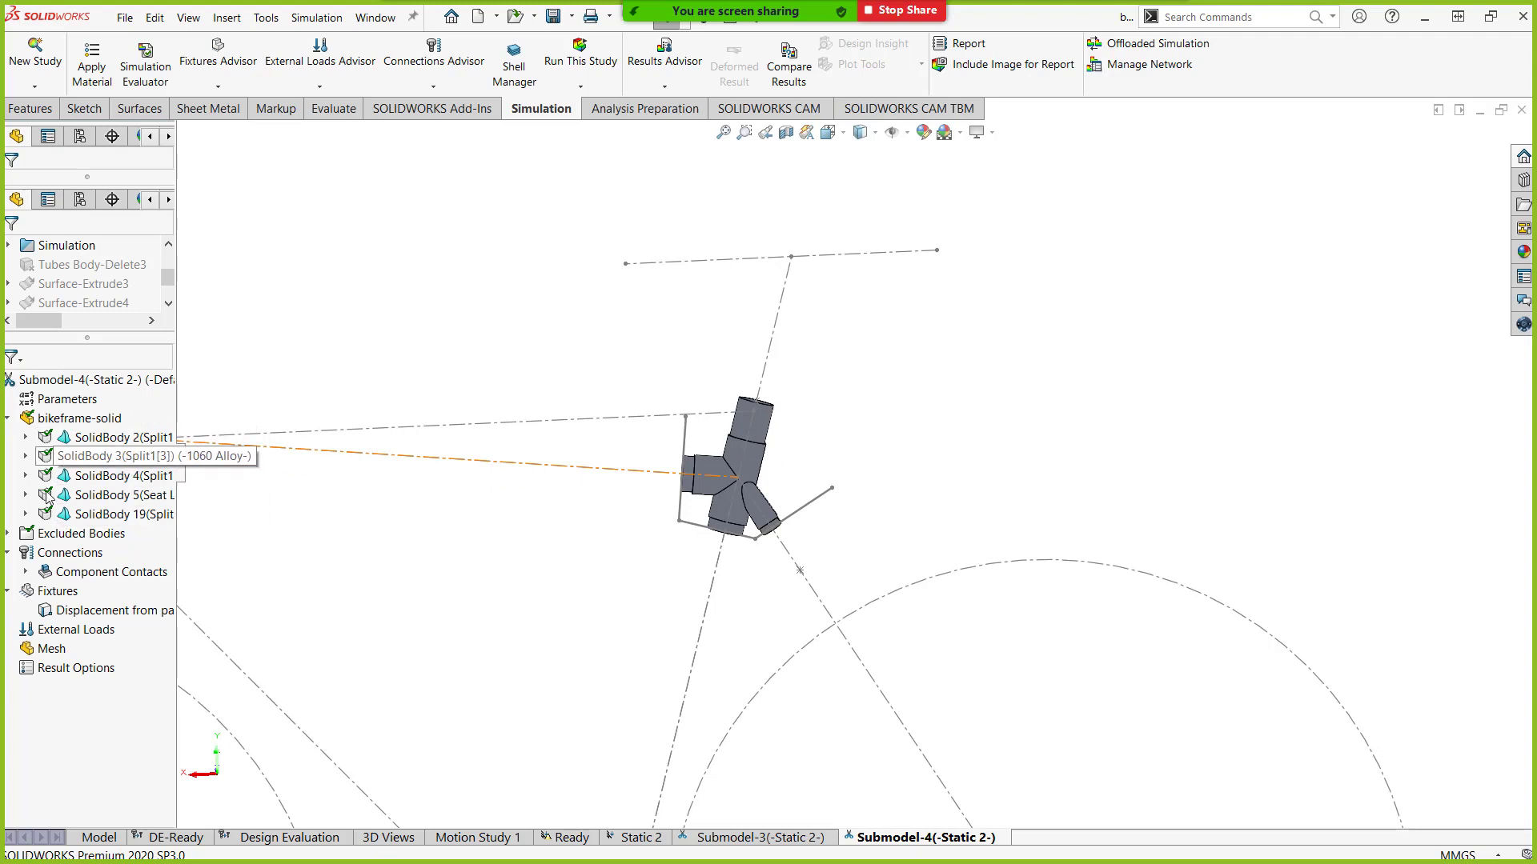
pyautogui.click(9, 533)
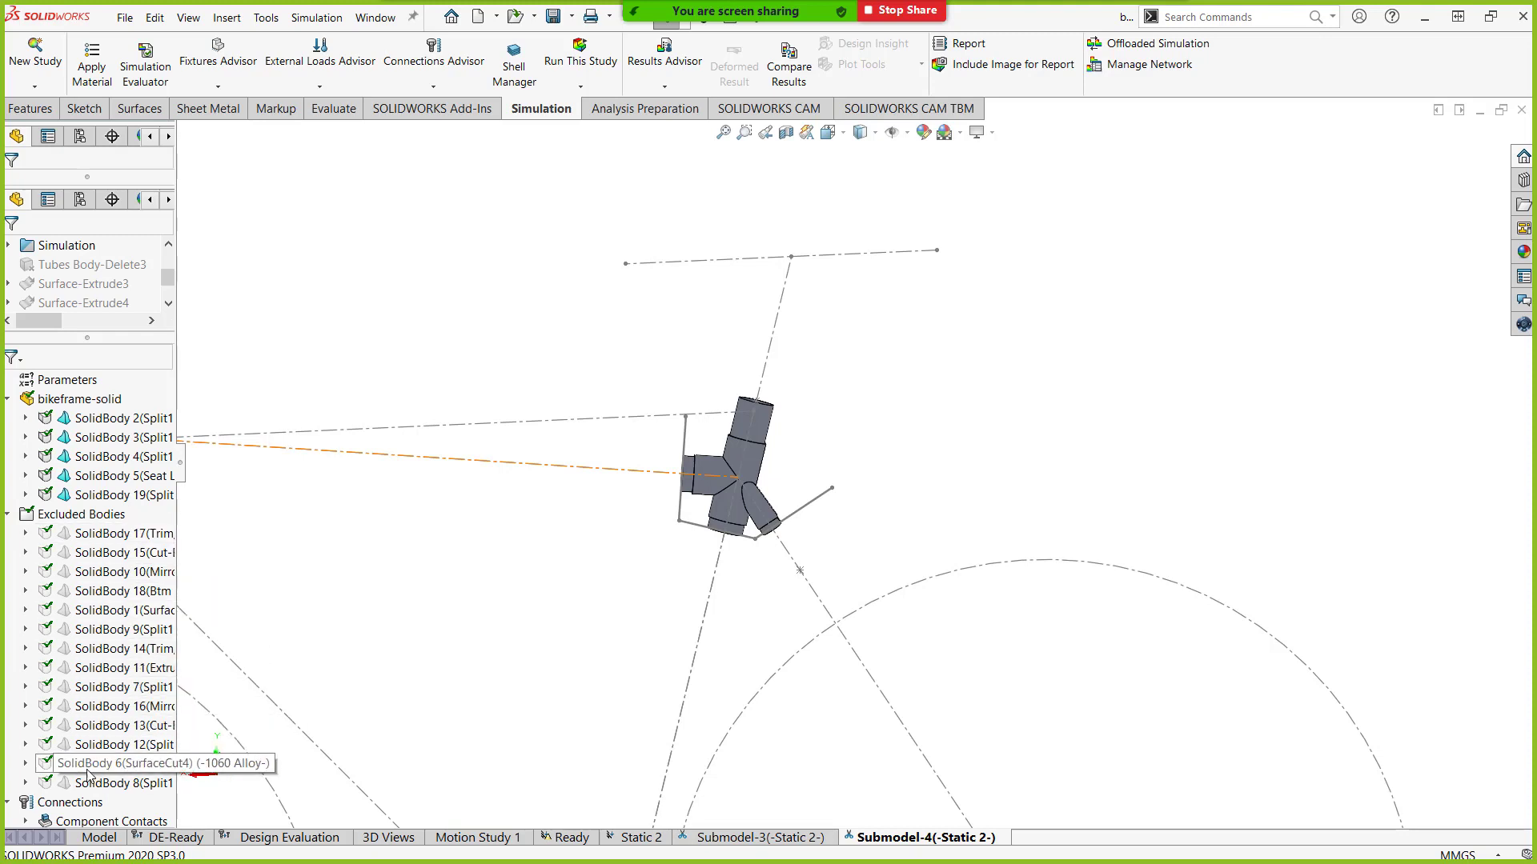
pyautogui.click(8, 516)
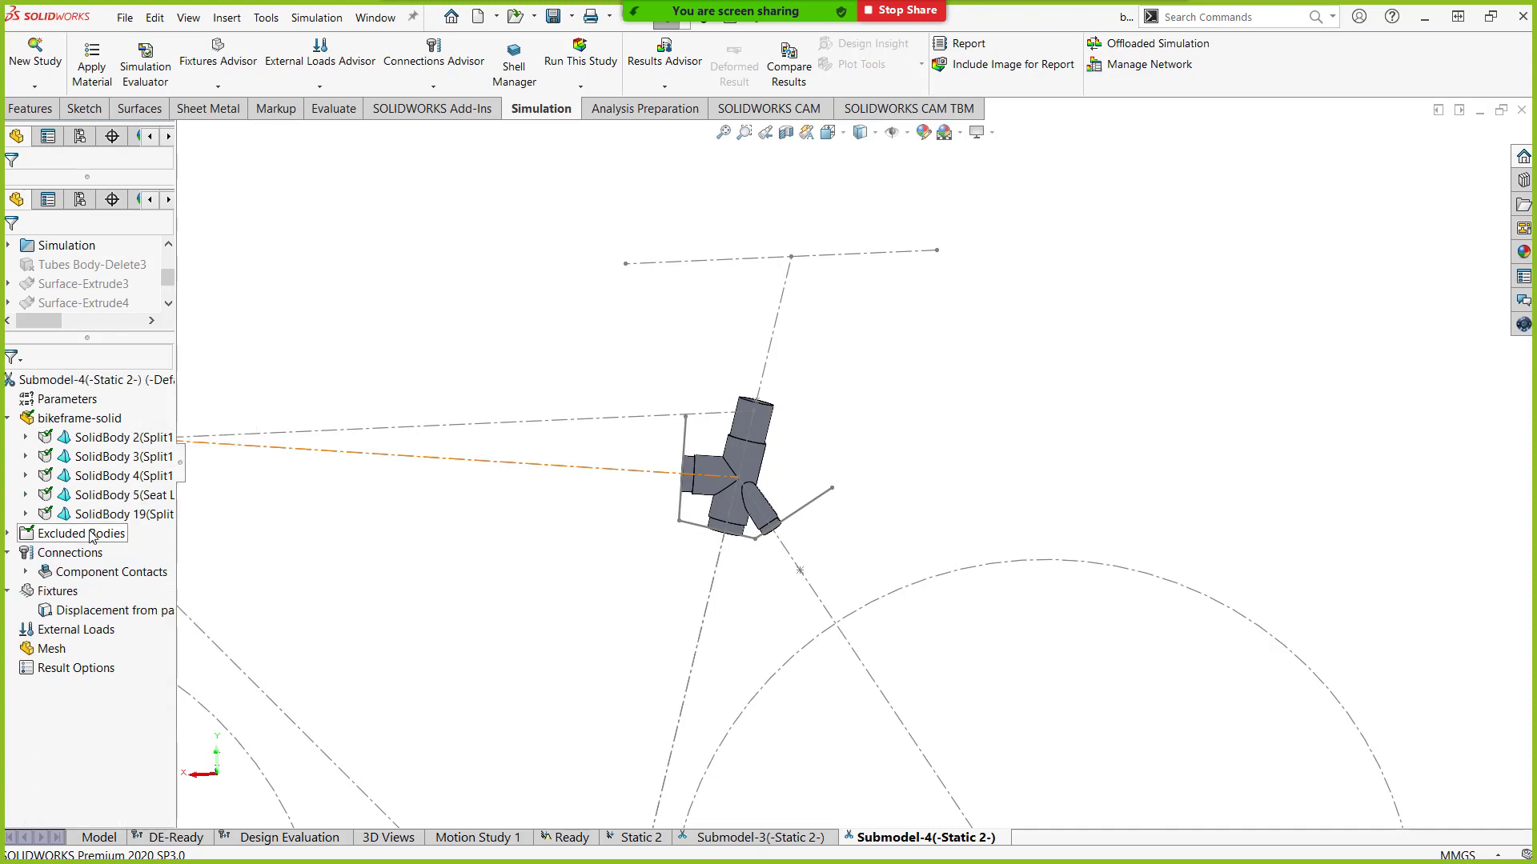
pyautogui.click(27, 572)
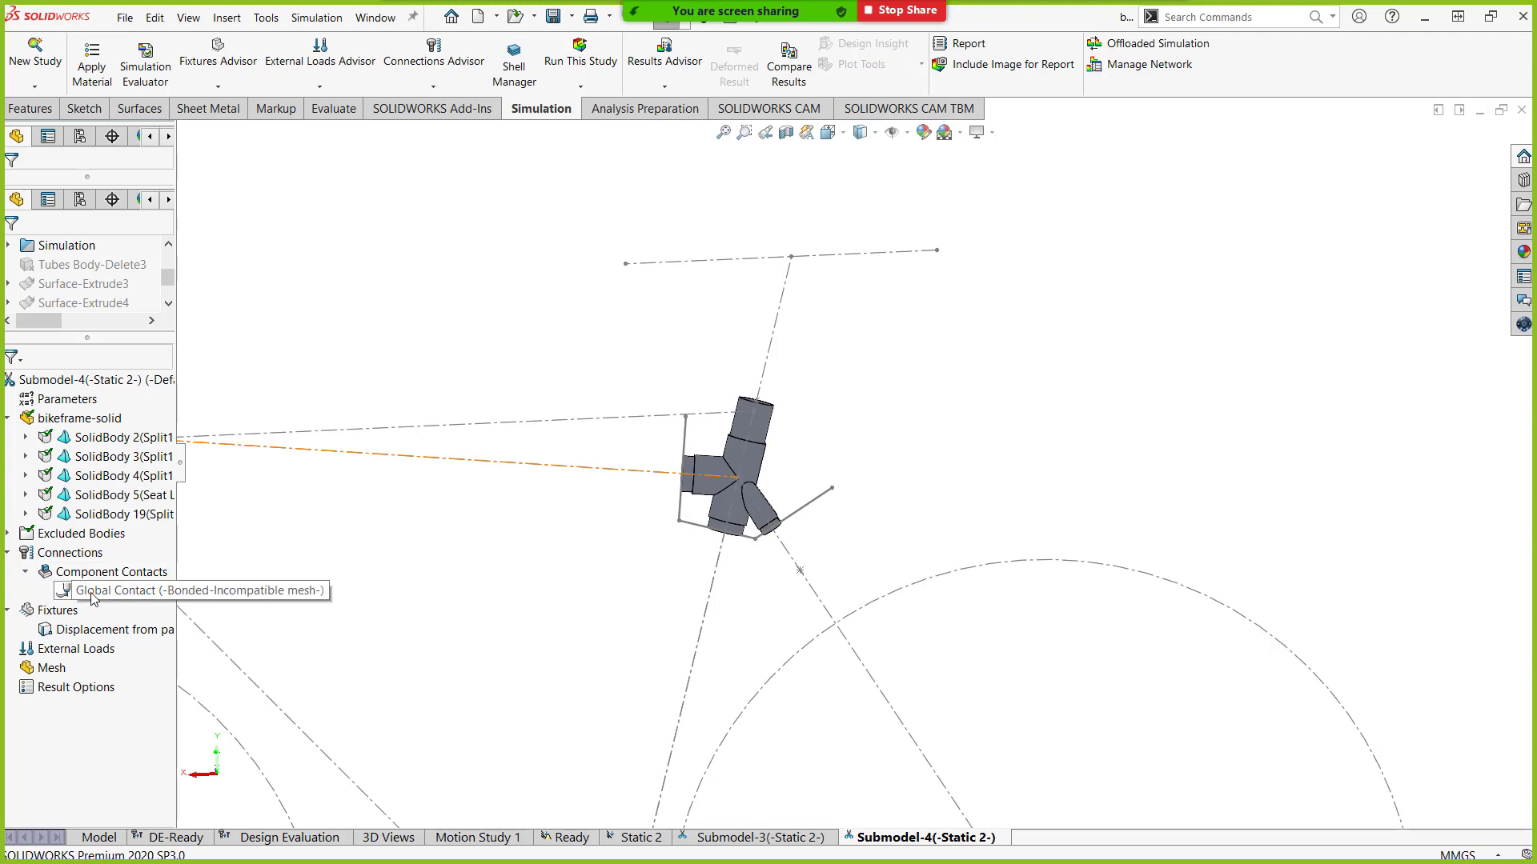
pyautogui.click(27, 571)
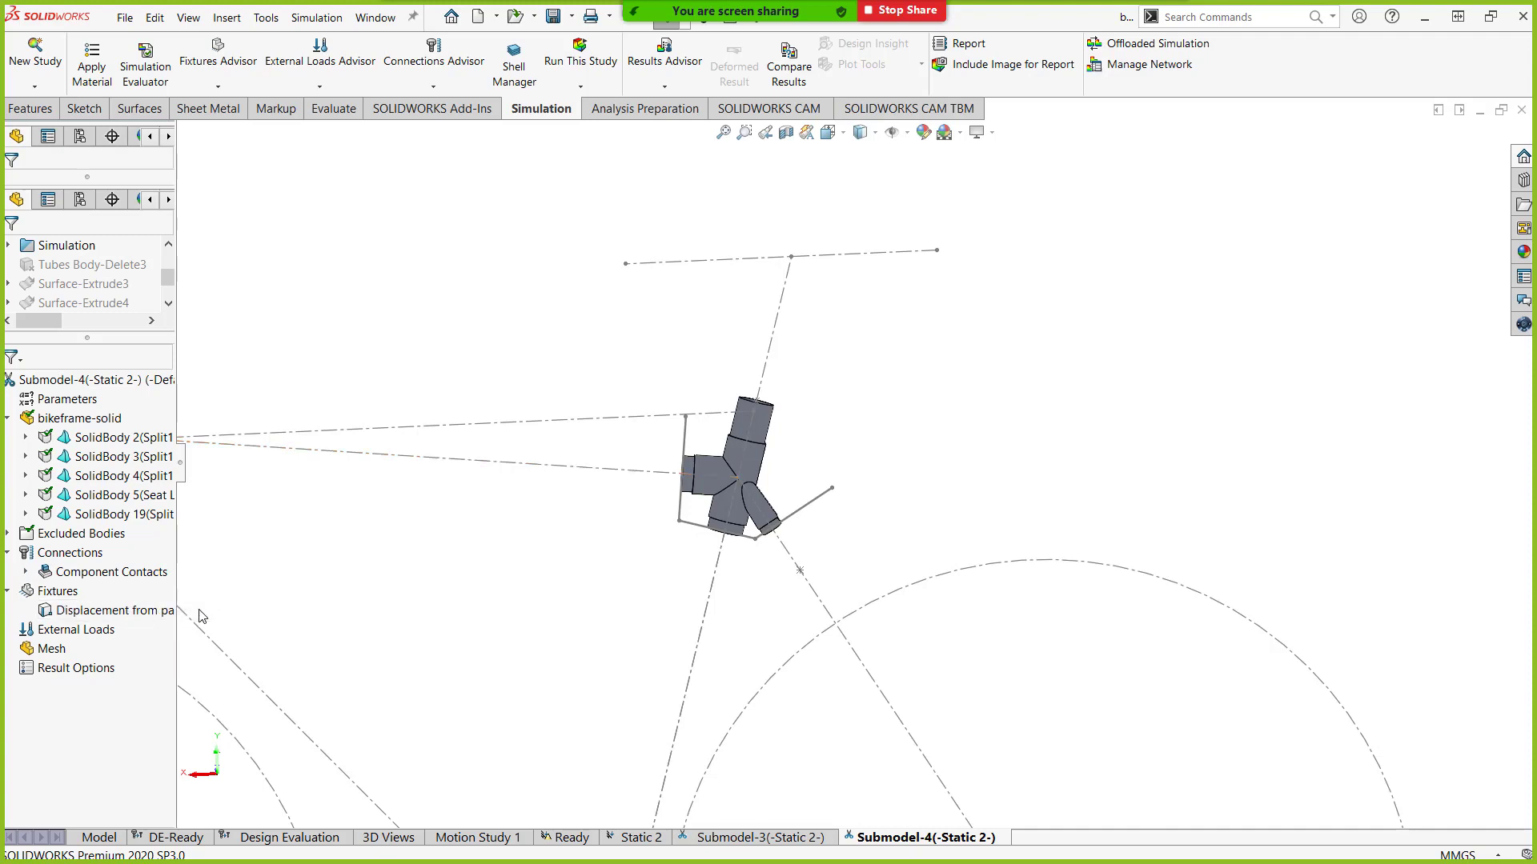
pyautogui.click(152, 613)
# Zoom and orbit around the seat cluster to inspect the displacement-from-parent fixture faces on the tube ends.
pyautogui.scroll(-3, 769, 540)
pyautogui.moveTo(769, 540); pyautogui.dragTo(831, 543, button='middle')
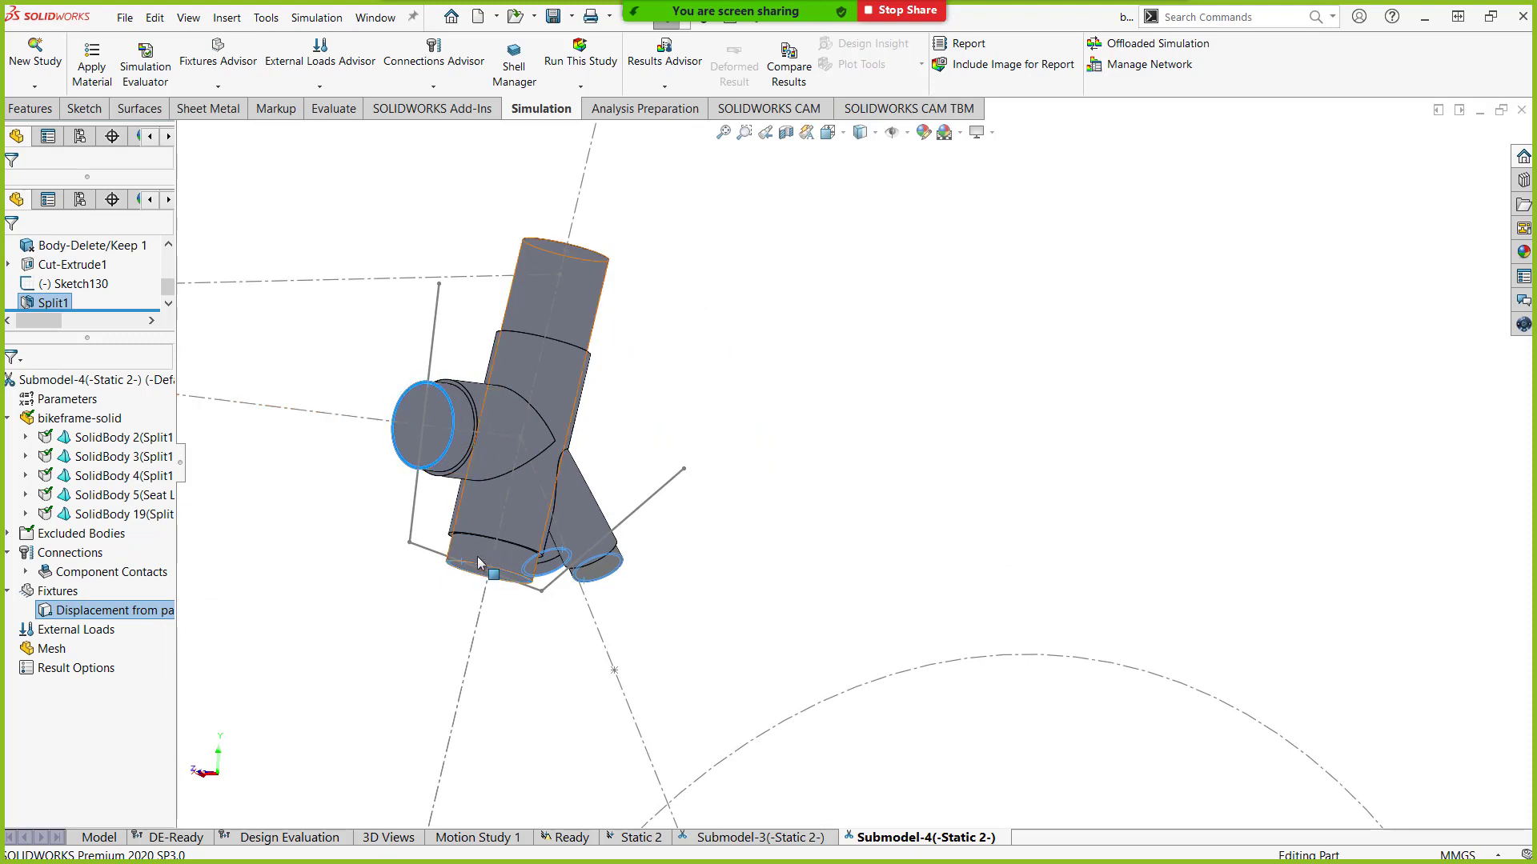
pyautogui.moveTo(503, 589); pyautogui.dragTo(755, 566, button='middle')
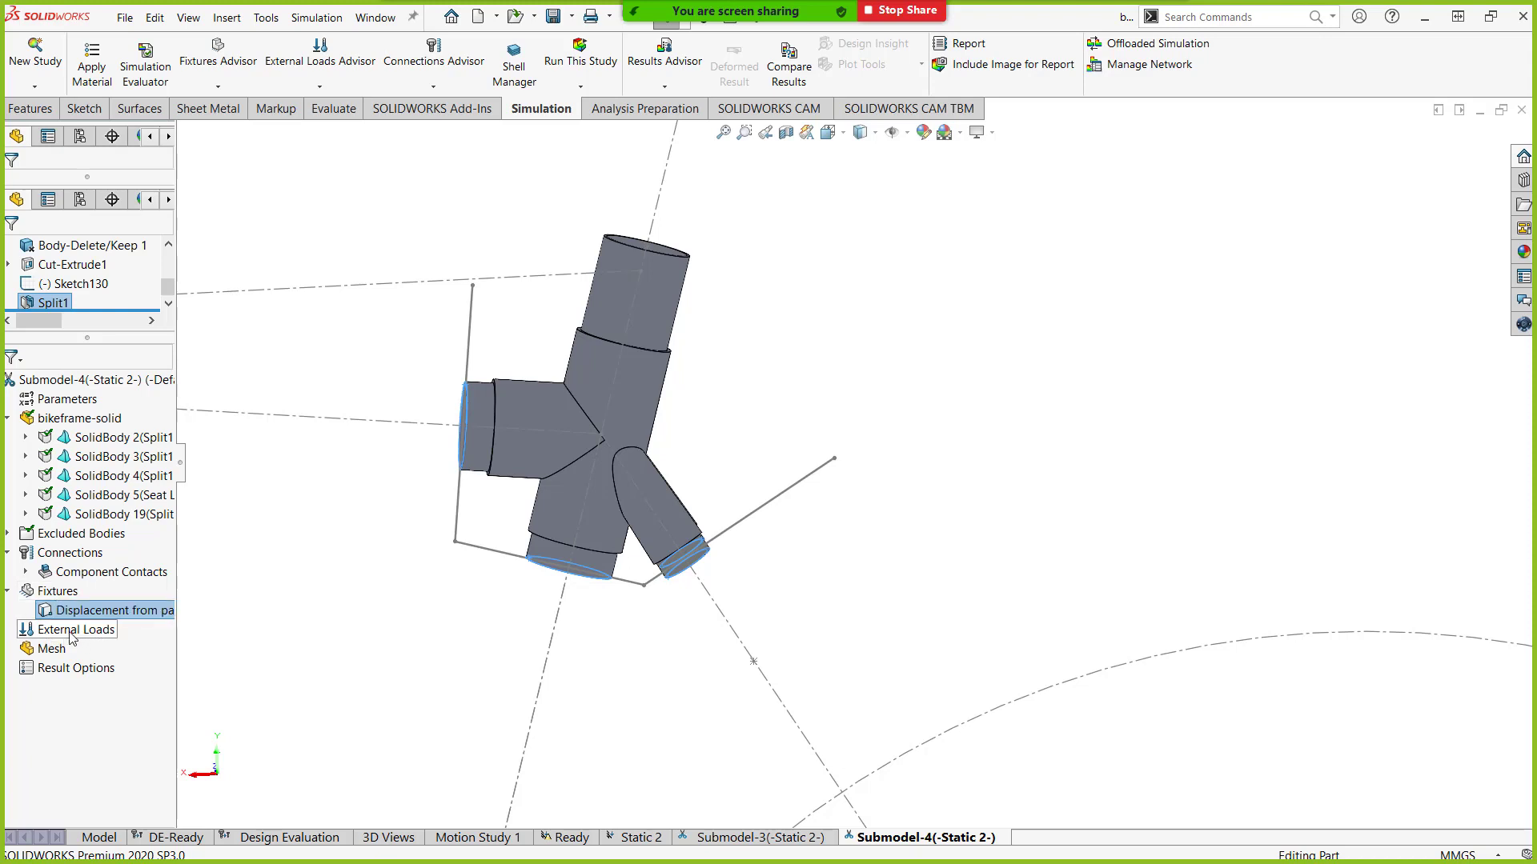
# Mesh the submodel with a curvature-based mesh refined to 3.20549 mm elements.
pyautogui.rightClick(104, 636)
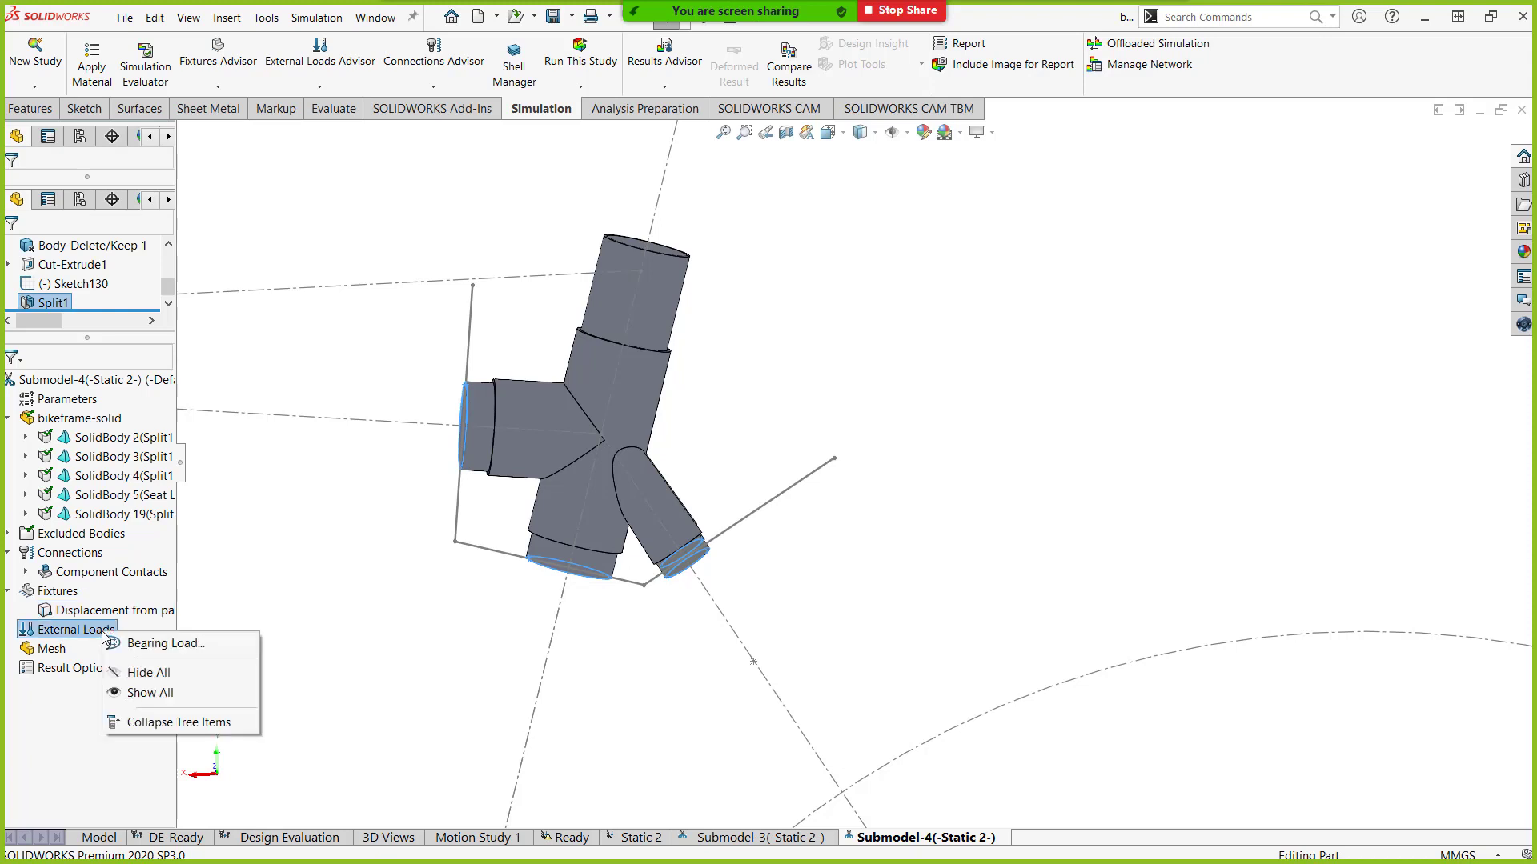
pyautogui.click(282, 616)
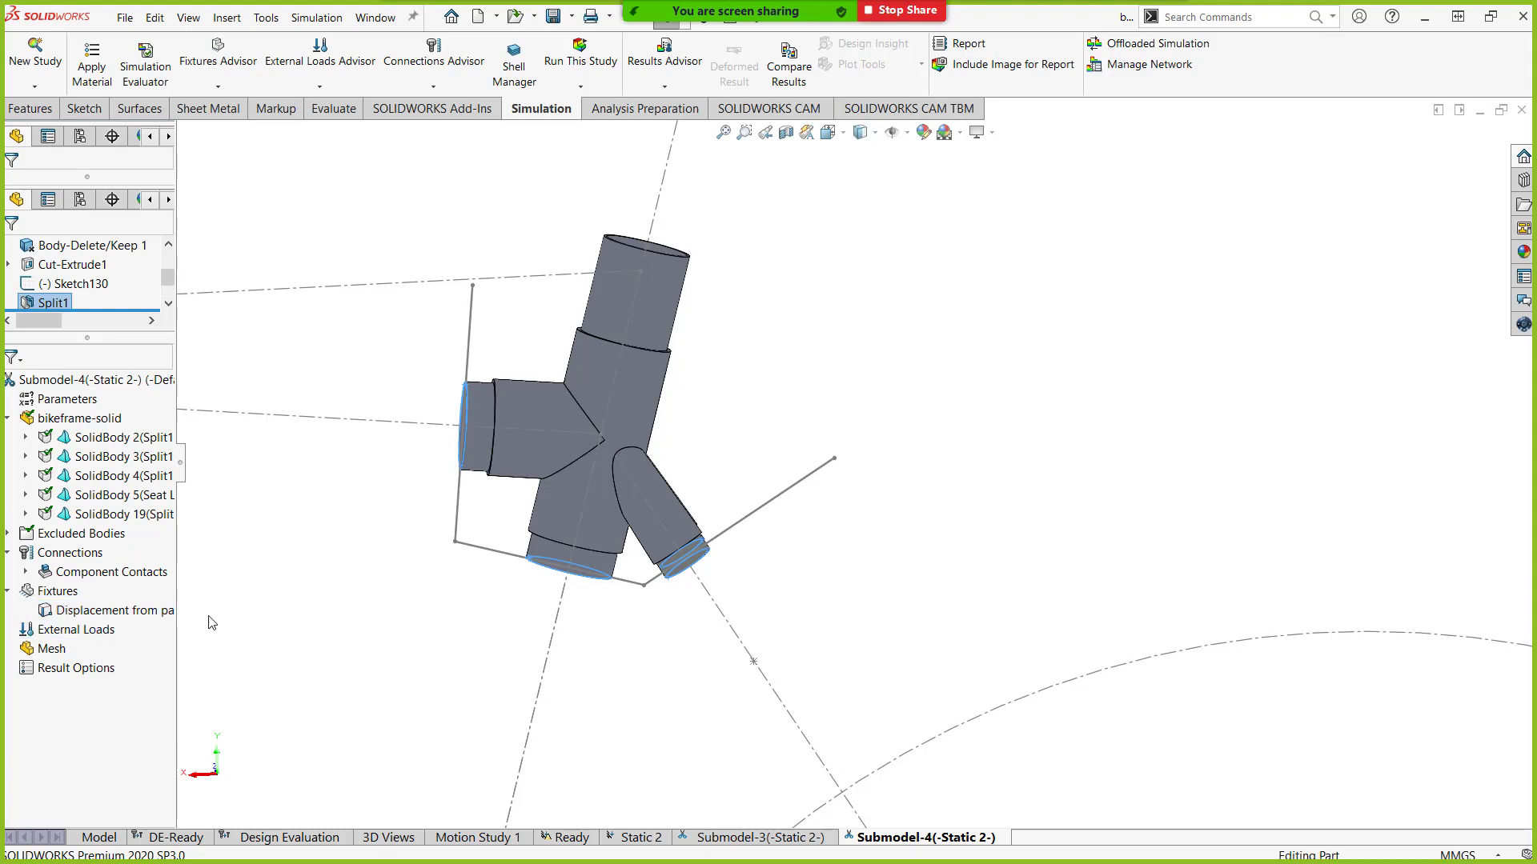
pyautogui.rightClick(52, 650)
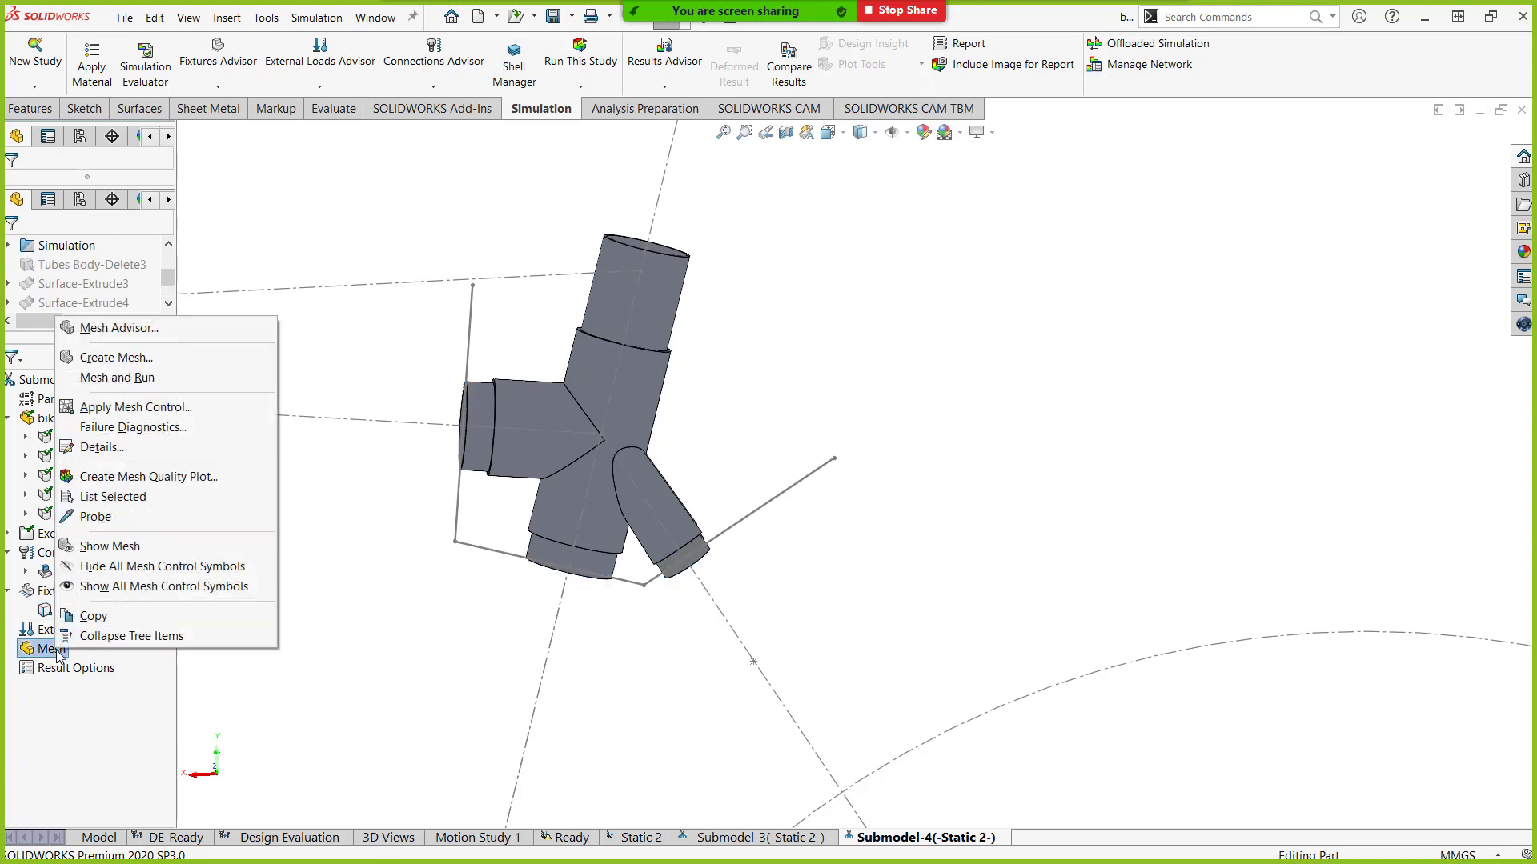
pyautogui.click(117, 358)
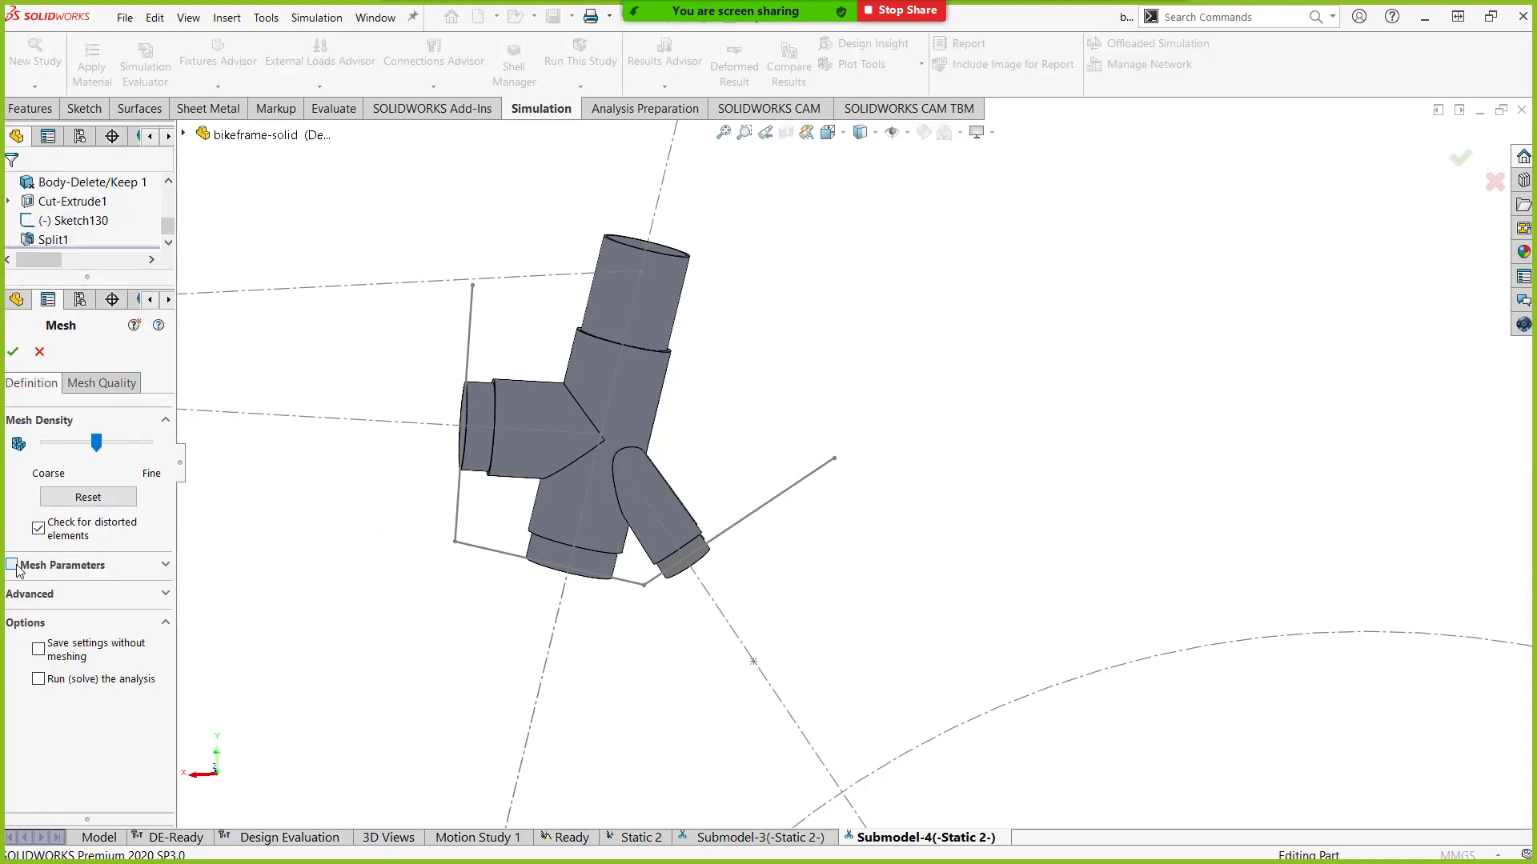
pyautogui.click(12, 564)
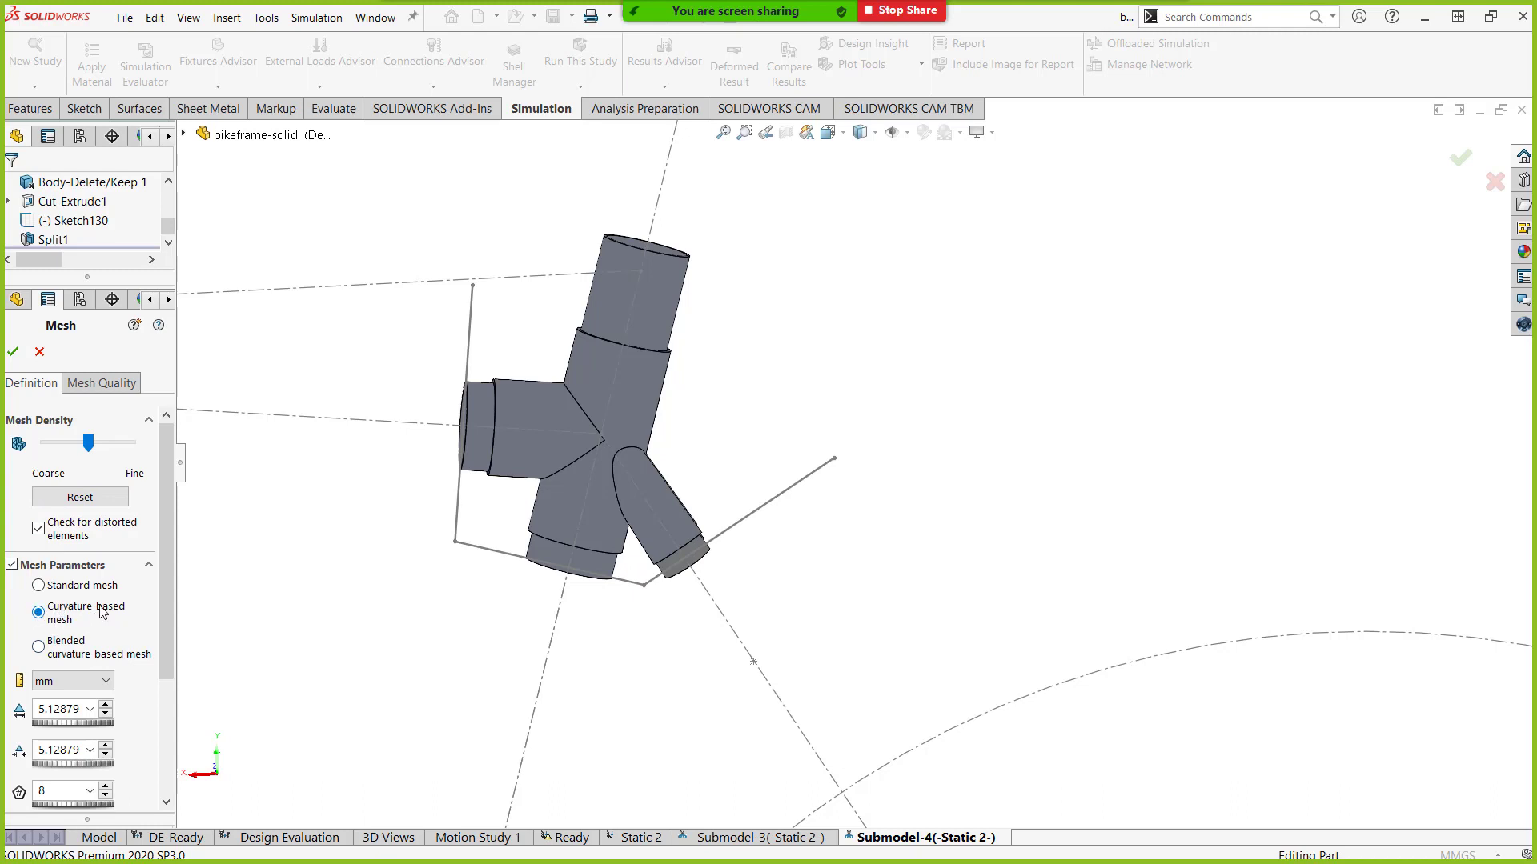
pyautogui.click(92, 448)
pyautogui.moveTo(92, 449); pyautogui.dragTo(125, 447)
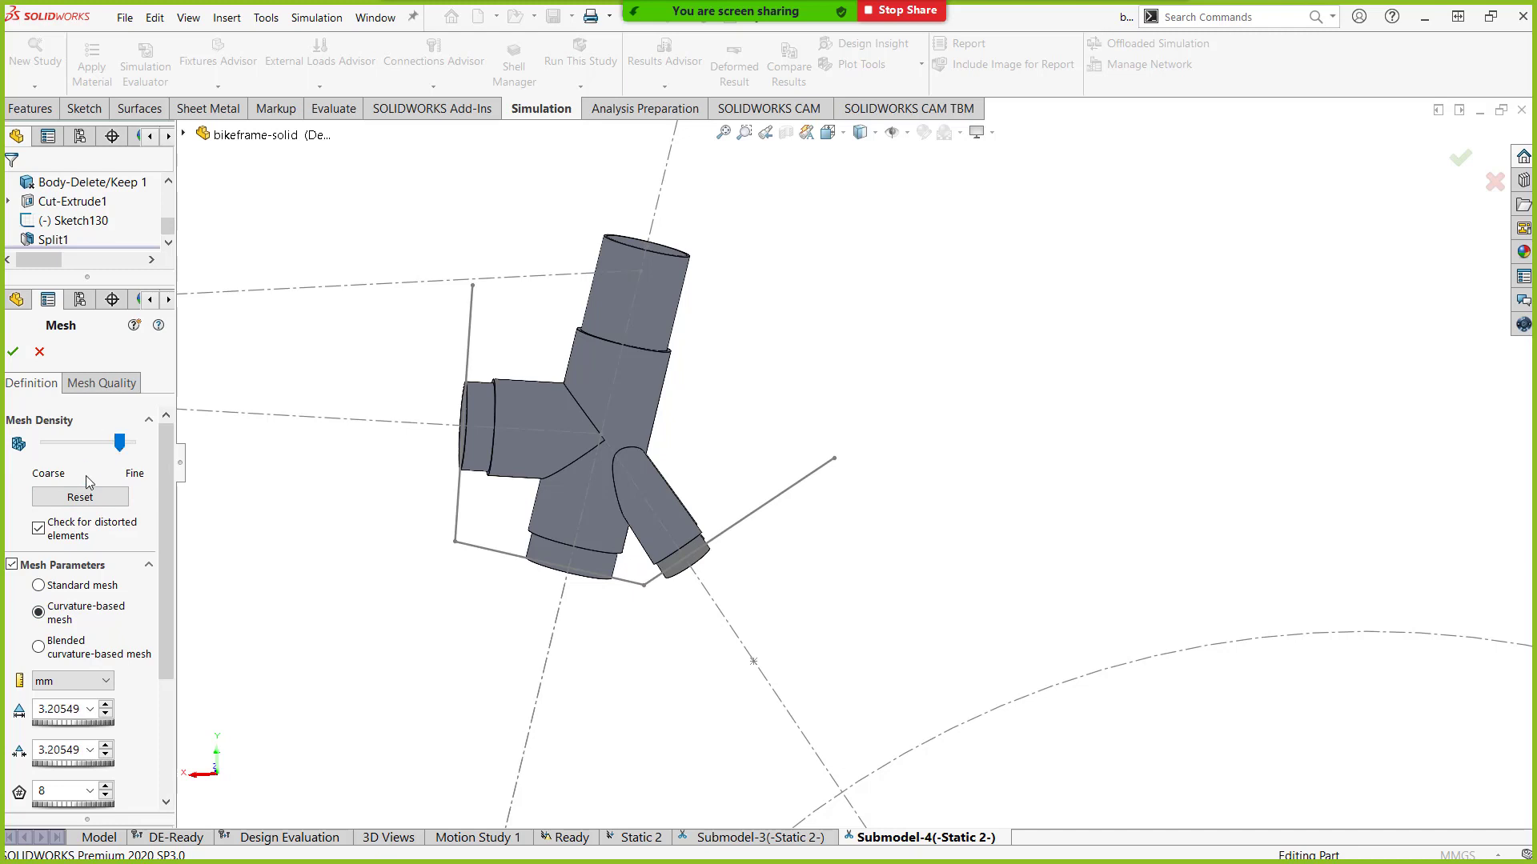
pyautogui.click(13, 351)
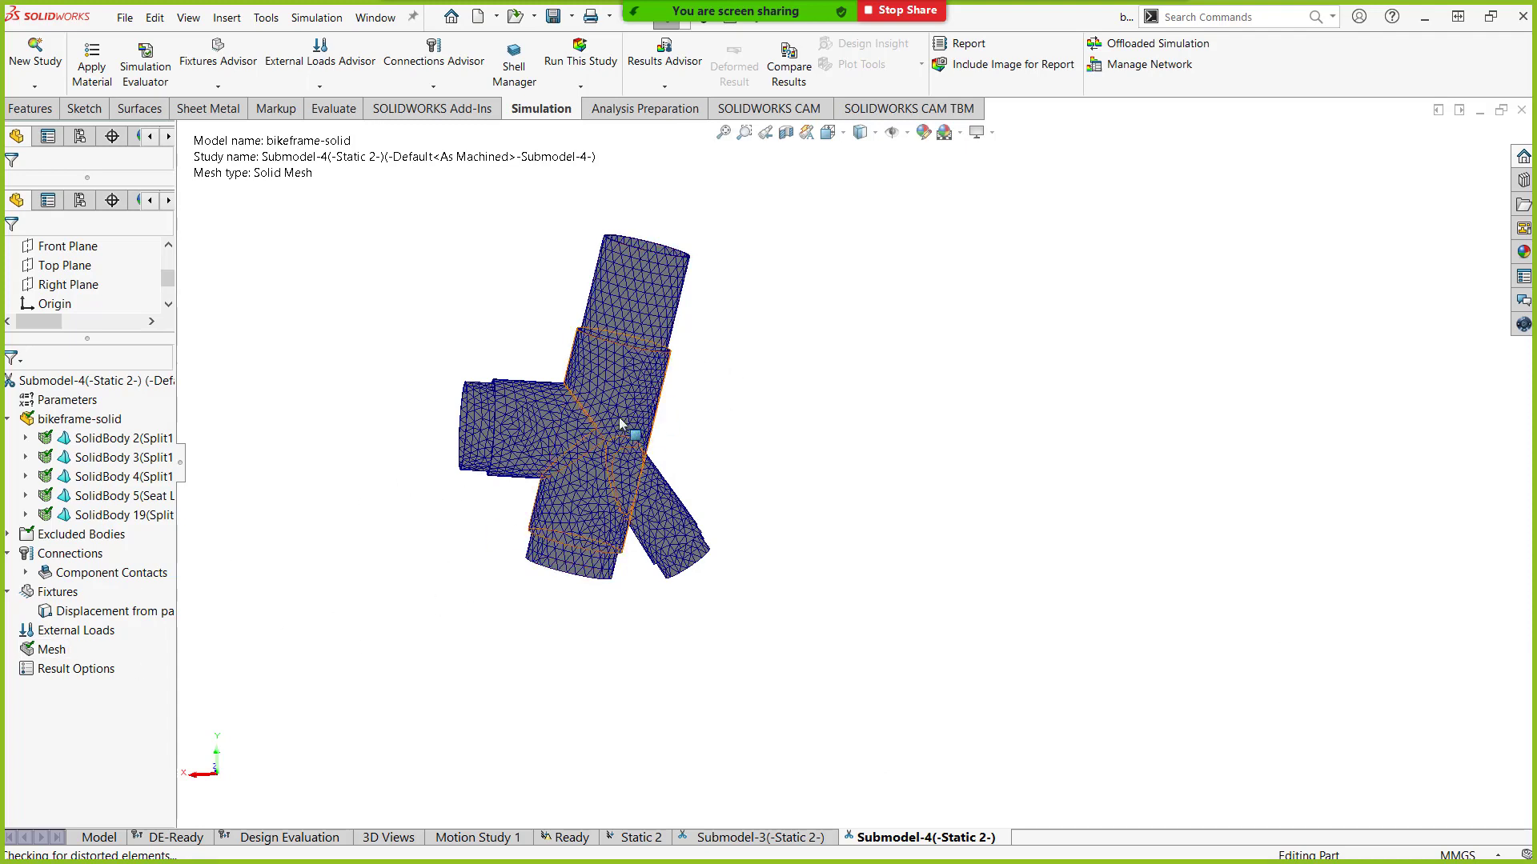
# Run the Submodel-4 study and expand the solver progress details.
pyautogui.rightClick(48, 650)
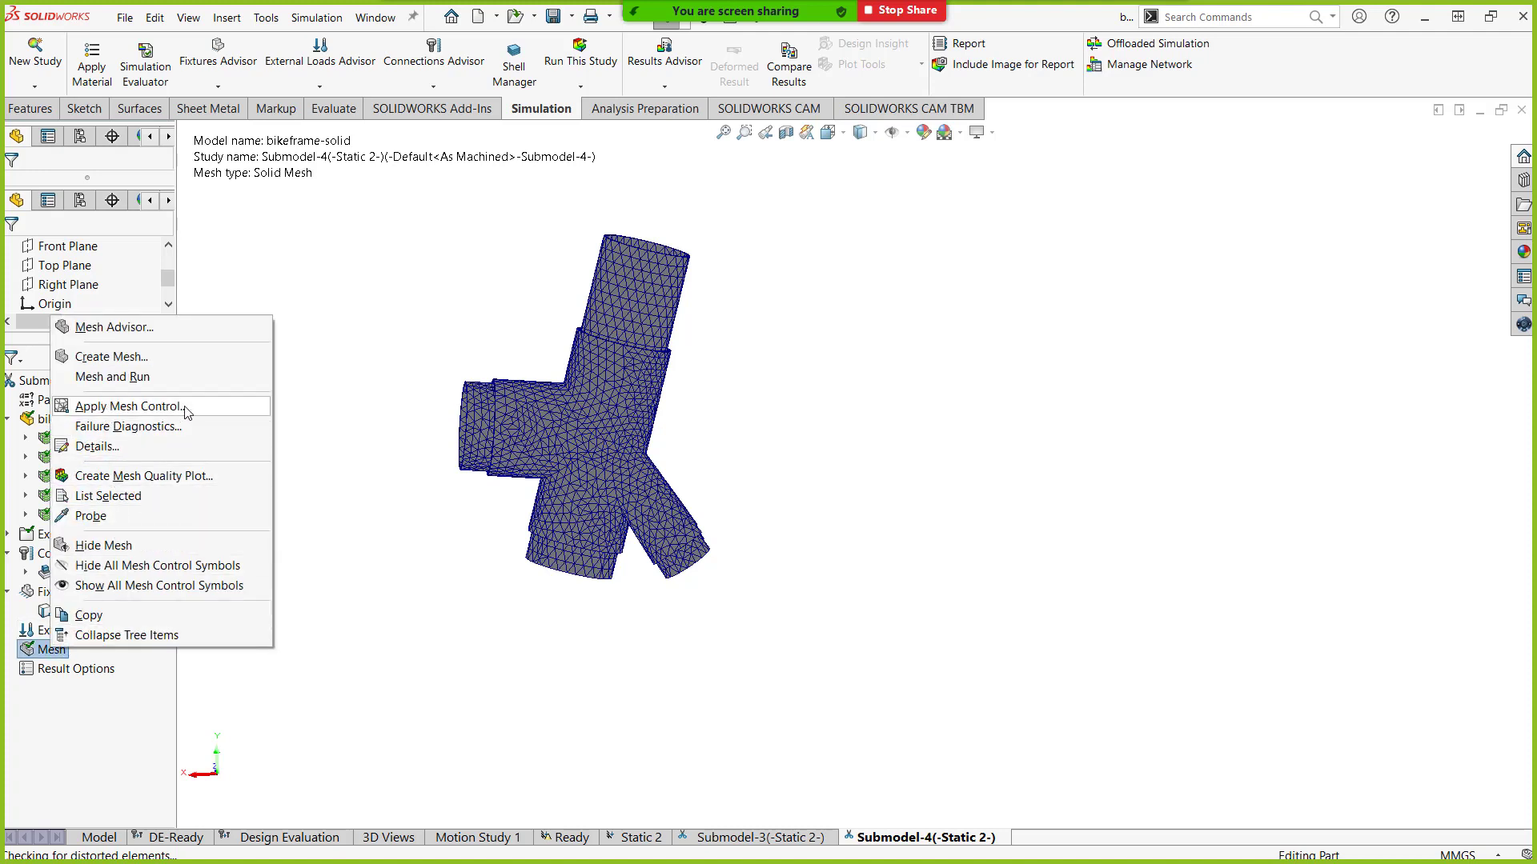
pyautogui.click(364, 549)
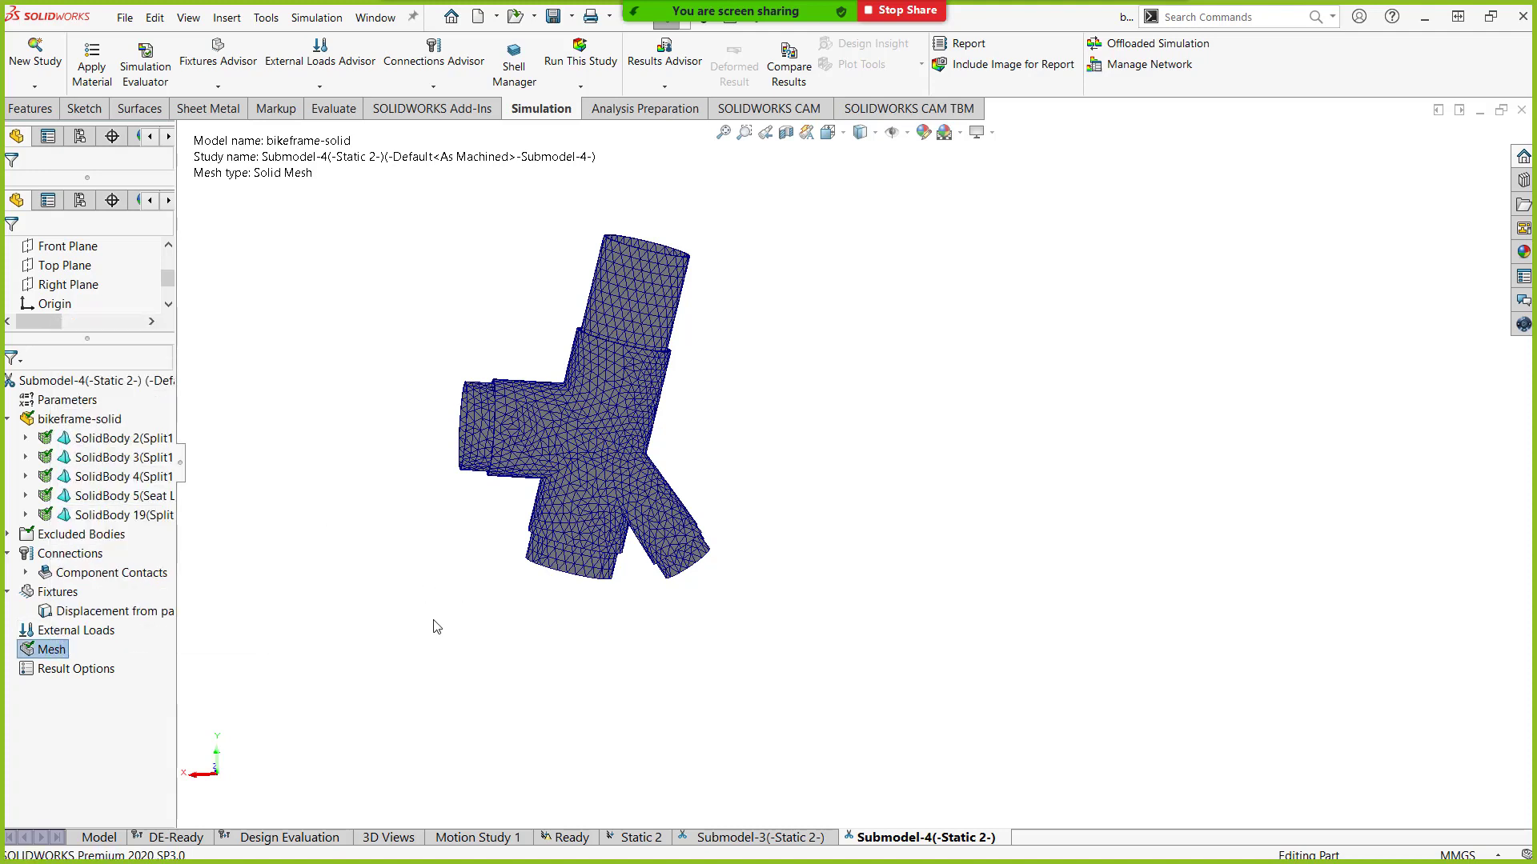
pyautogui.rightClick(72, 381)
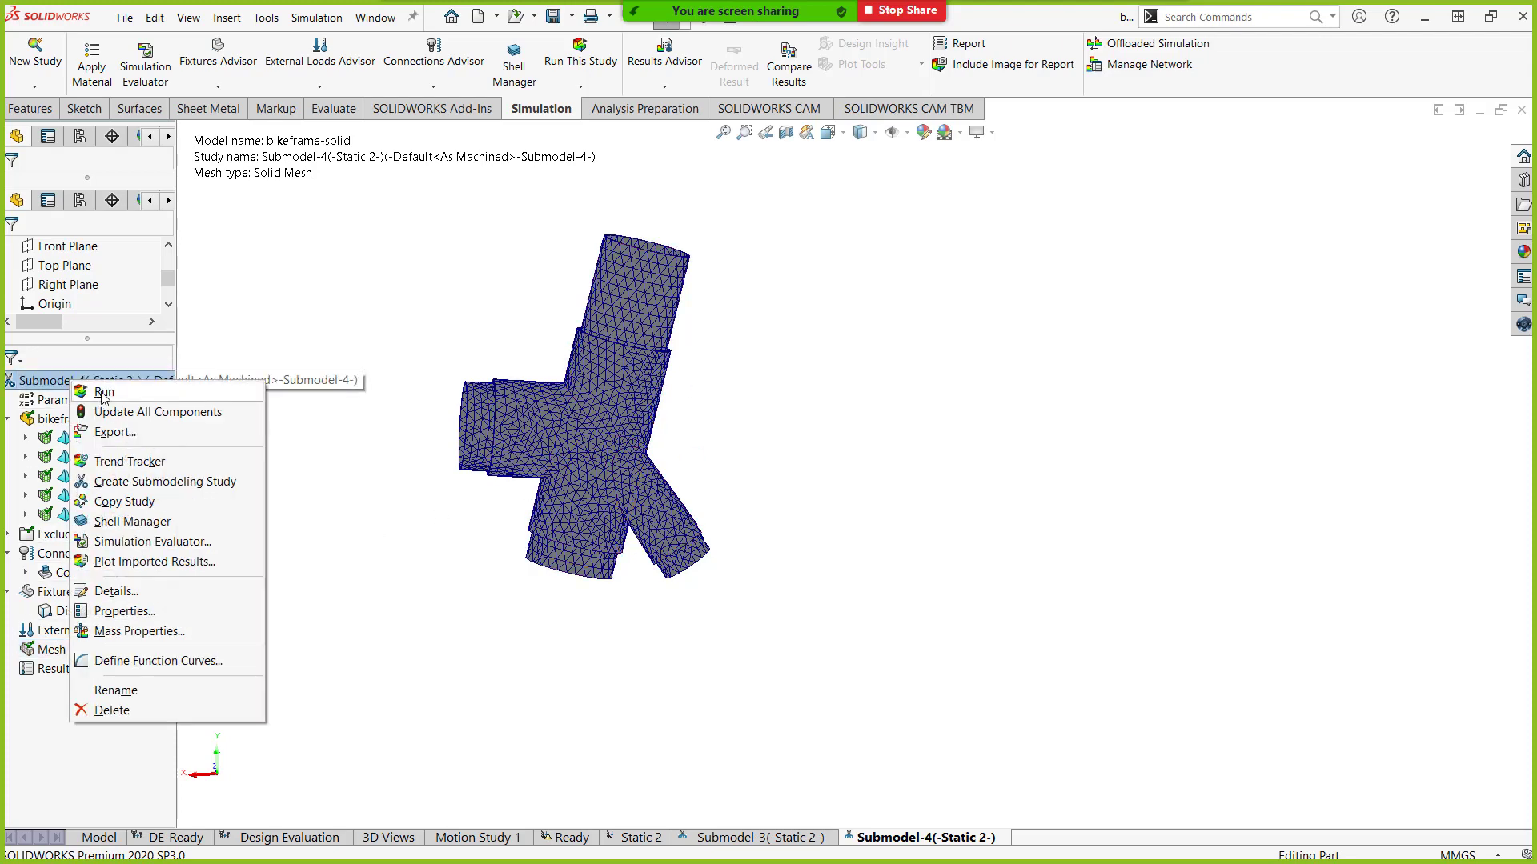
pyautogui.click(104, 393)
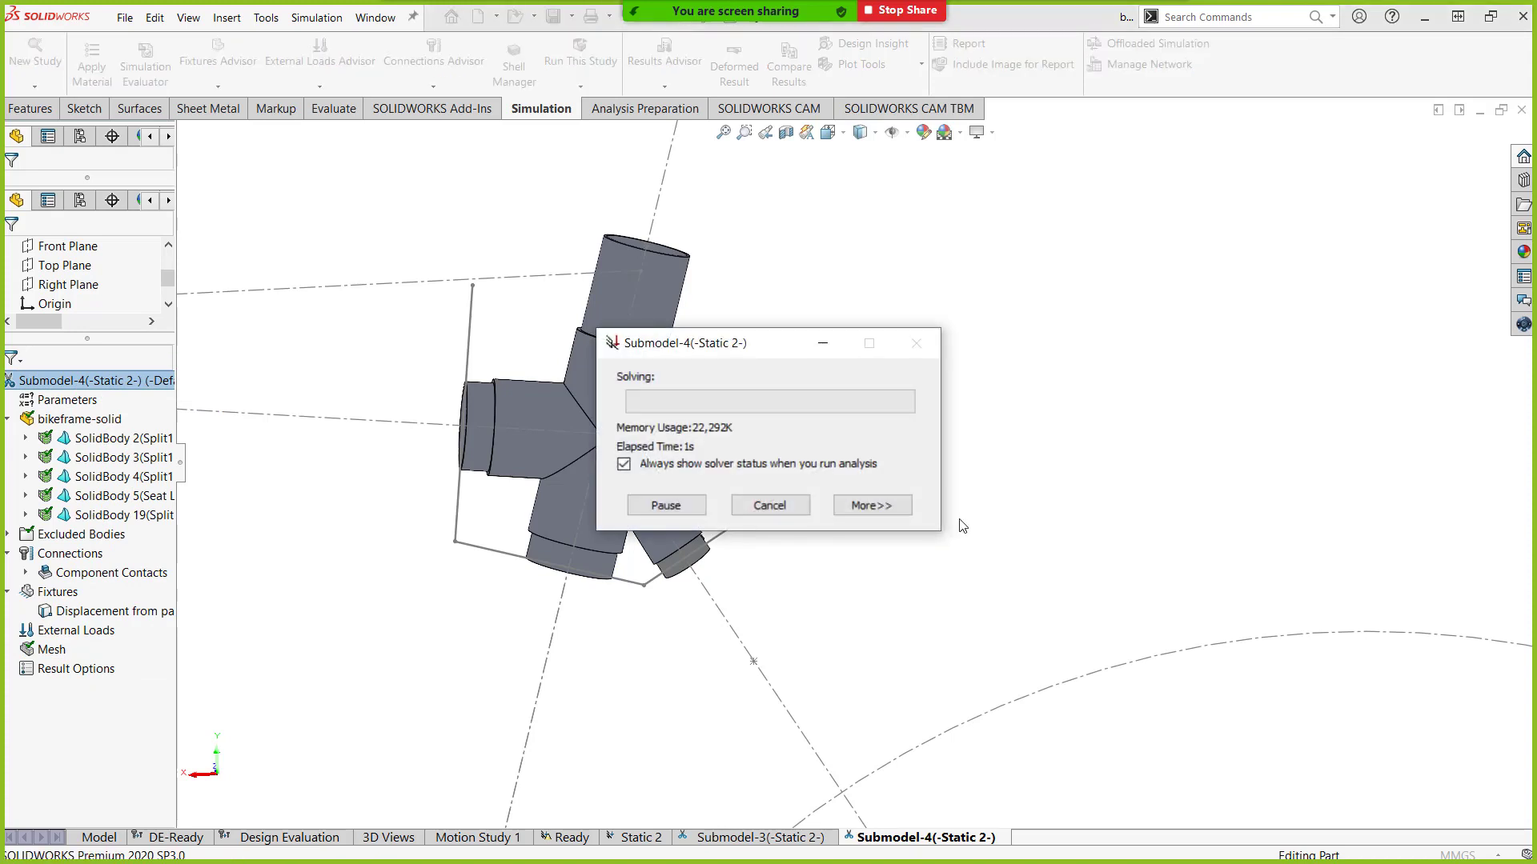
pyautogui.click(895, 504)
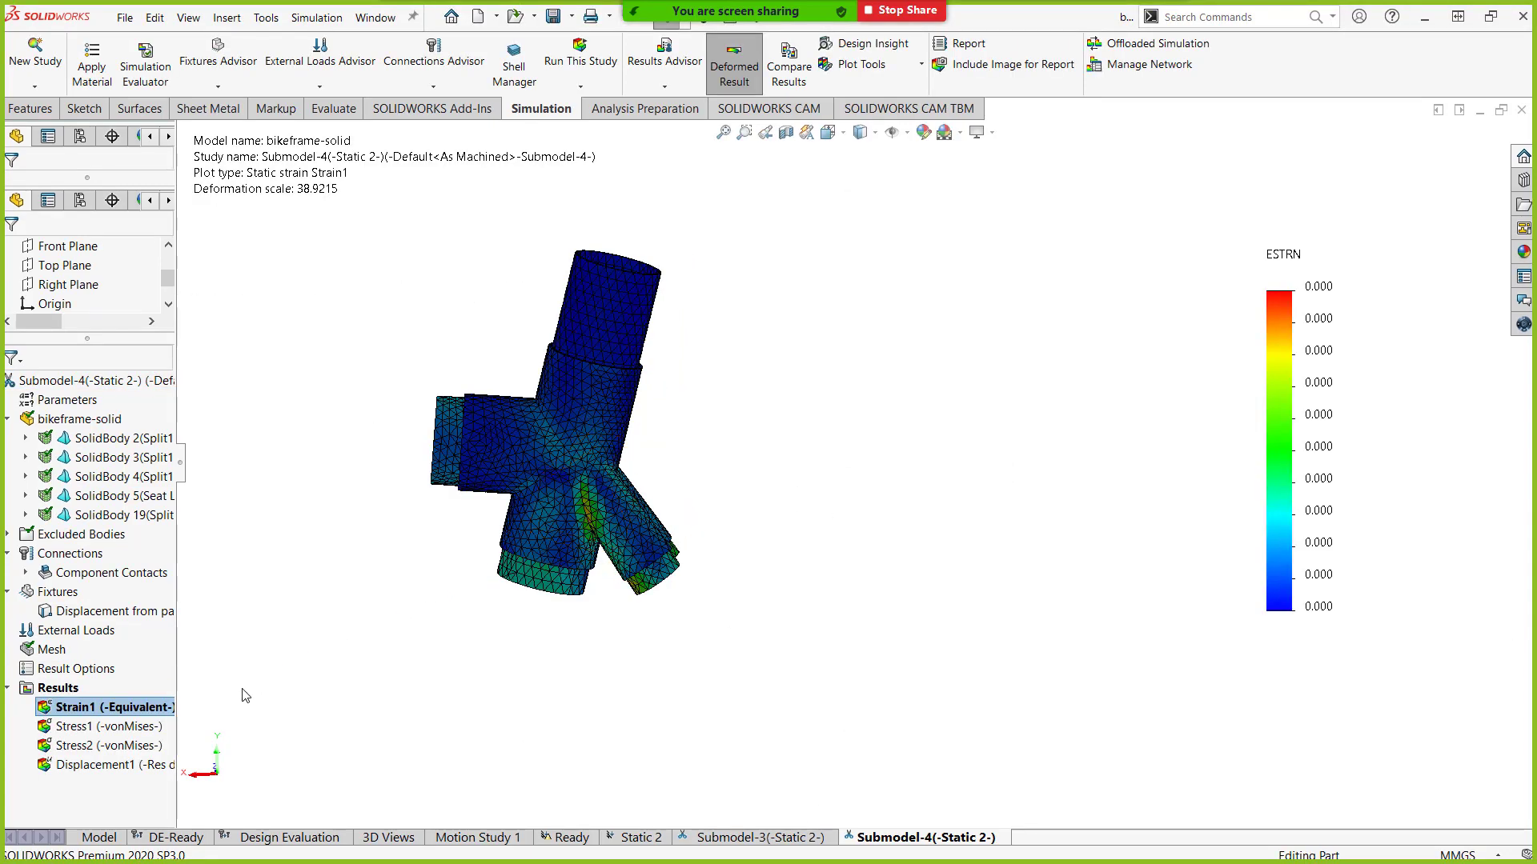
# Animate the Strain1 result, then stop and close the animation.
pyautogui.rightClick(88, 707)
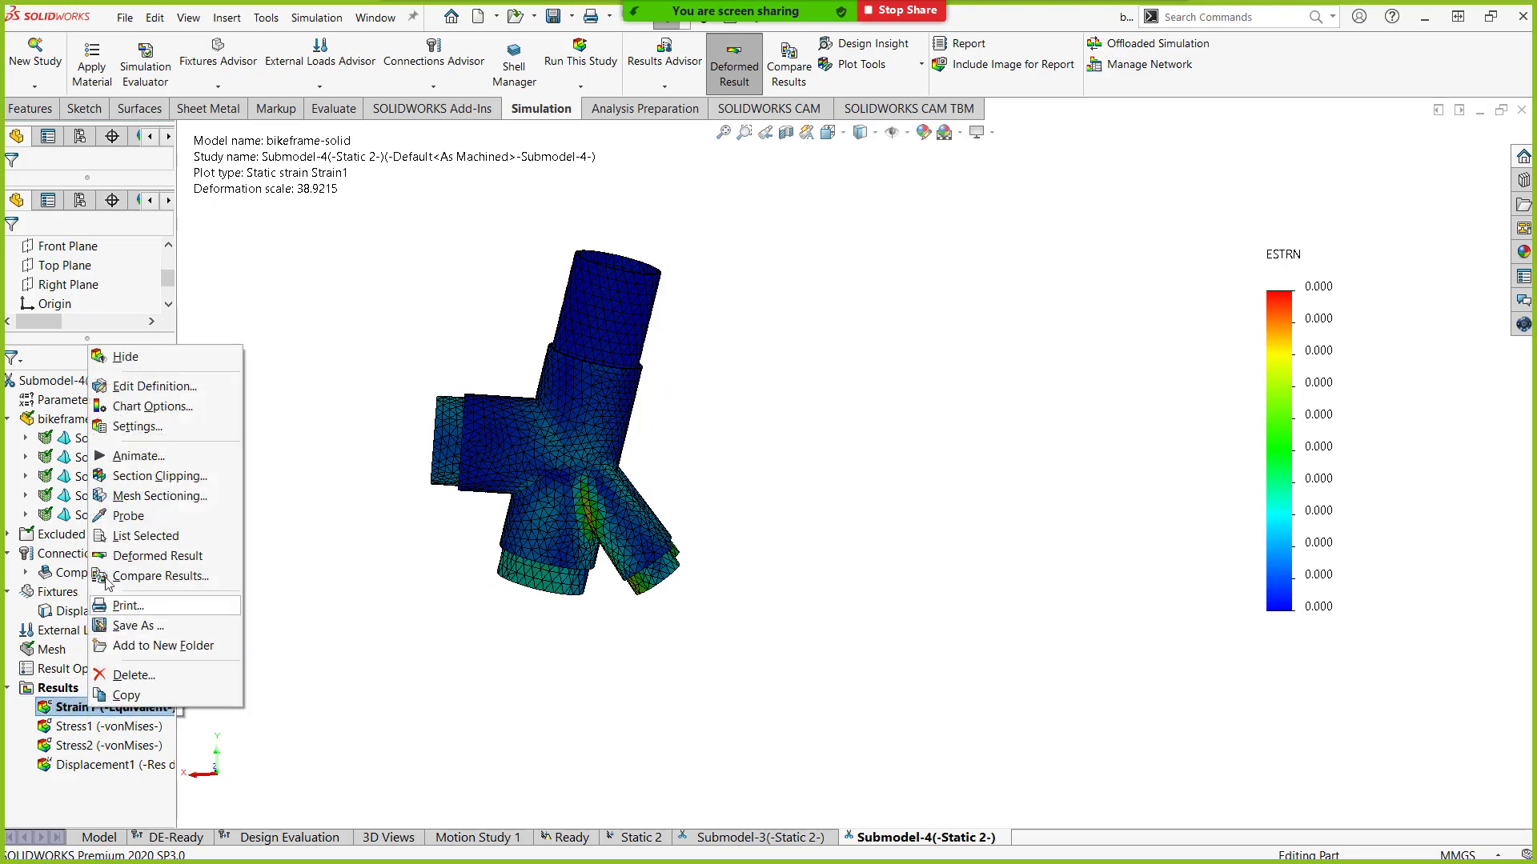
pyautogui.click(136, 456)
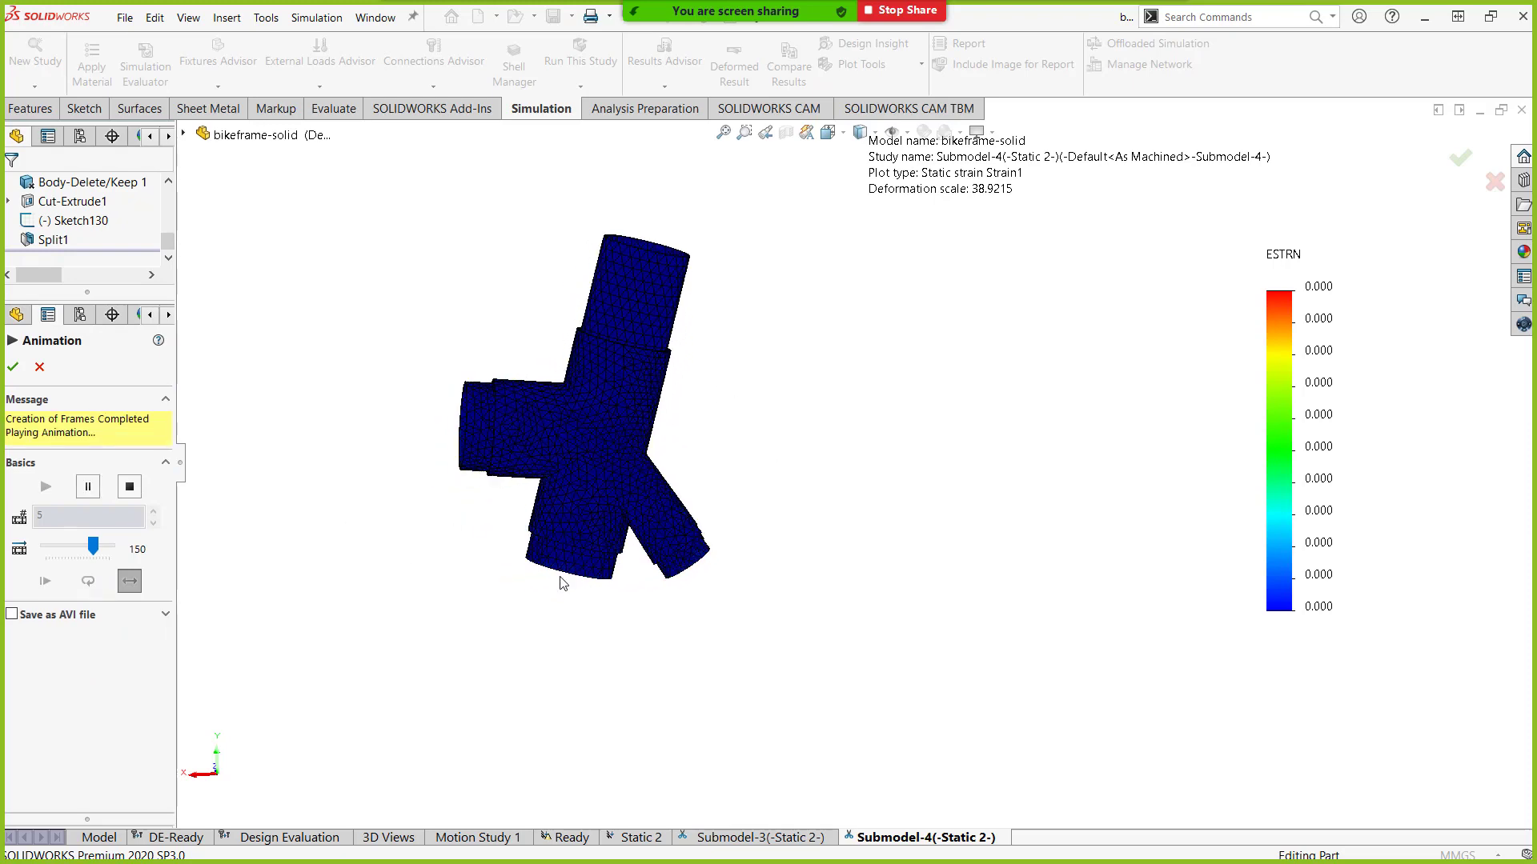
pyautogui.click(39, 367)
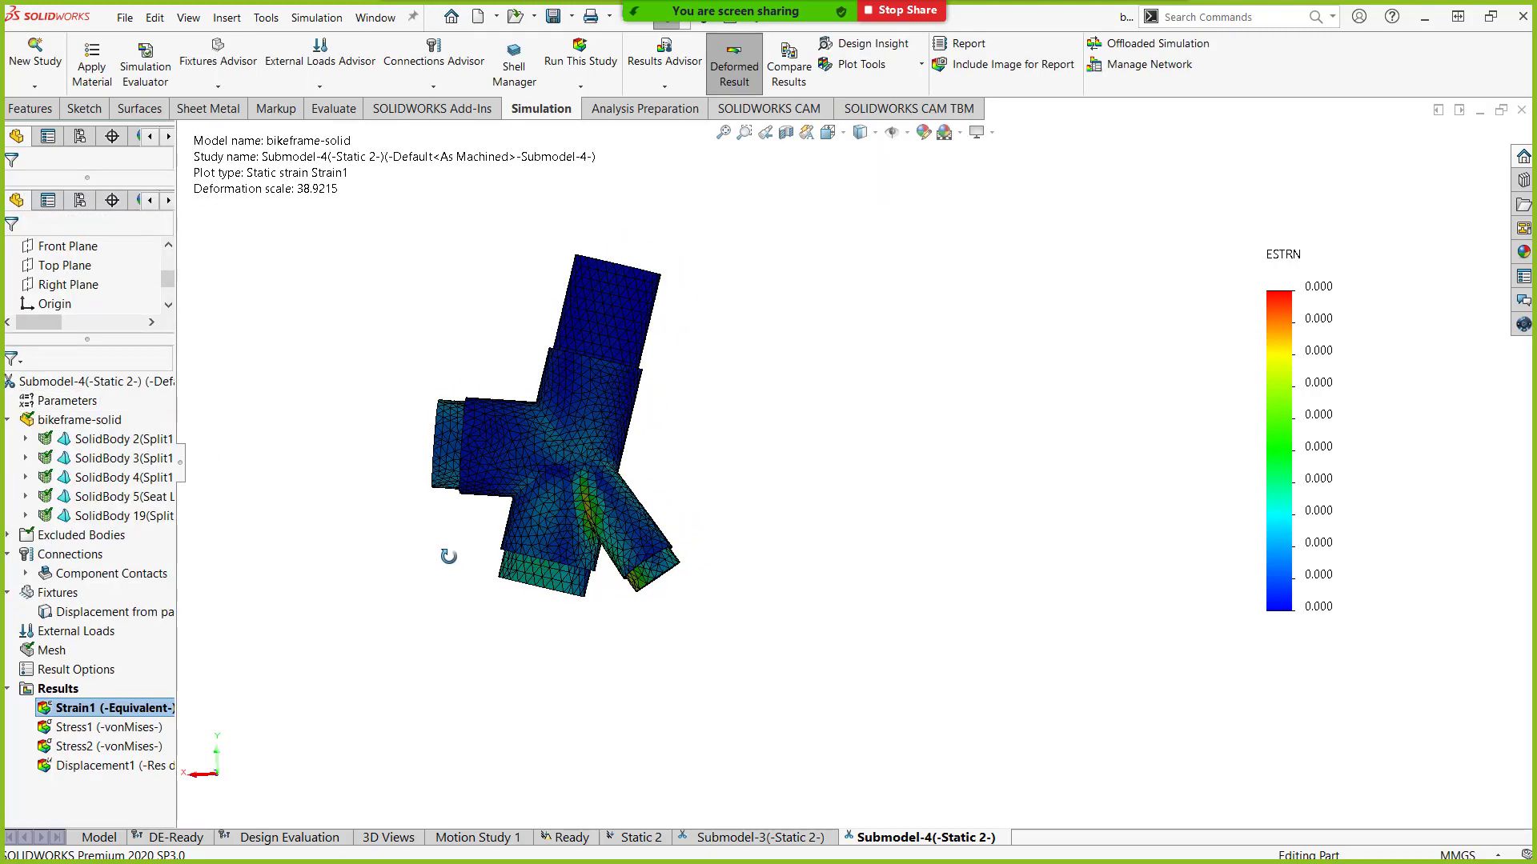
# Display the Stress1 von Mises plot, scaled 0.012–39 MPa with 27.574 yield marked.
pyautogui.scroll(-5, 638, 542)
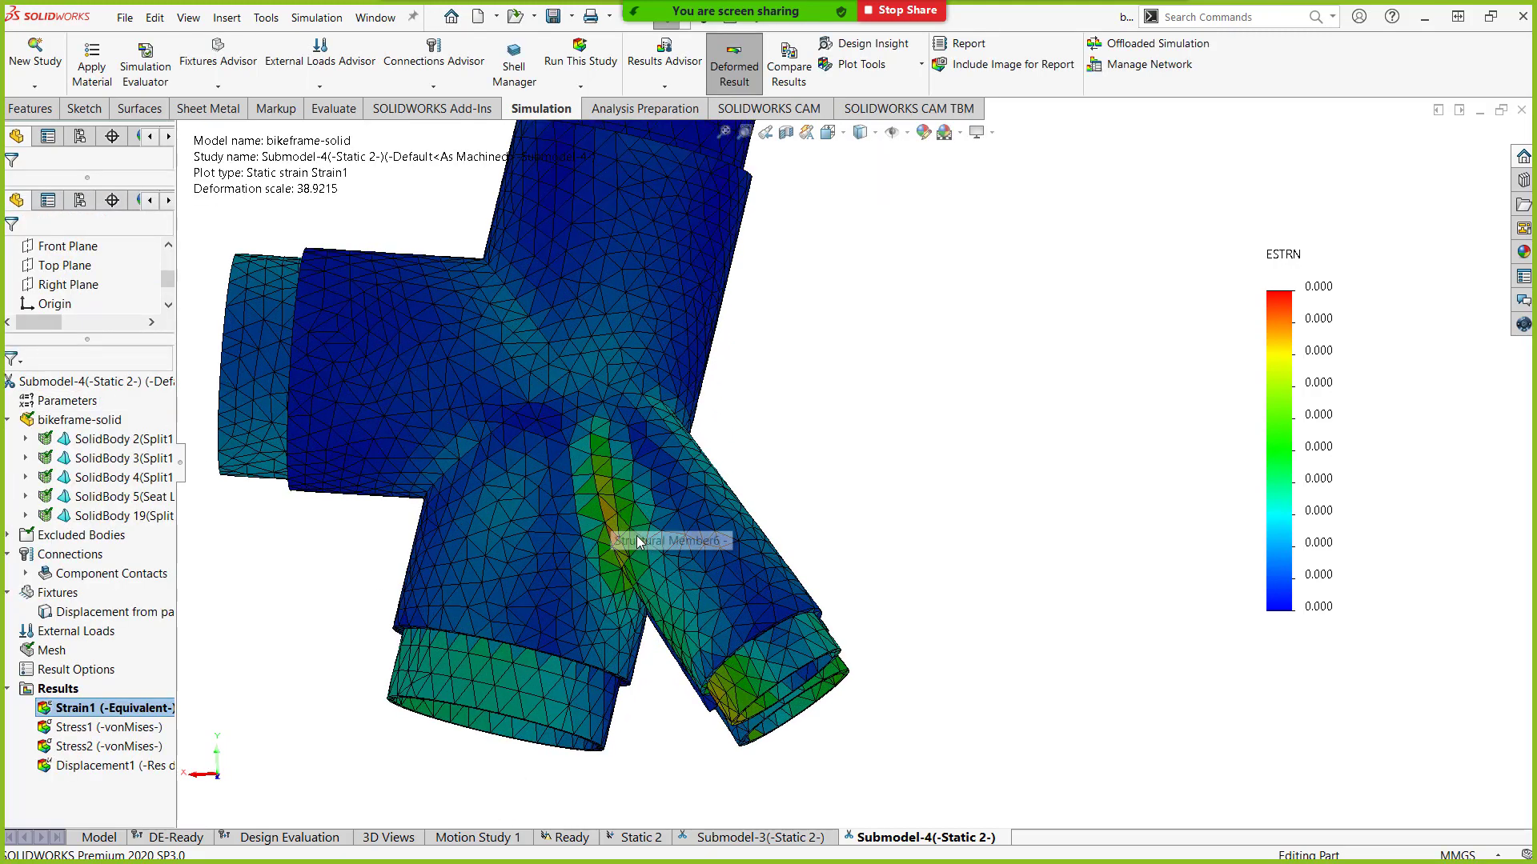
pyautogui.click(103, 729)
pyautogui.doubleClick(103, 727)
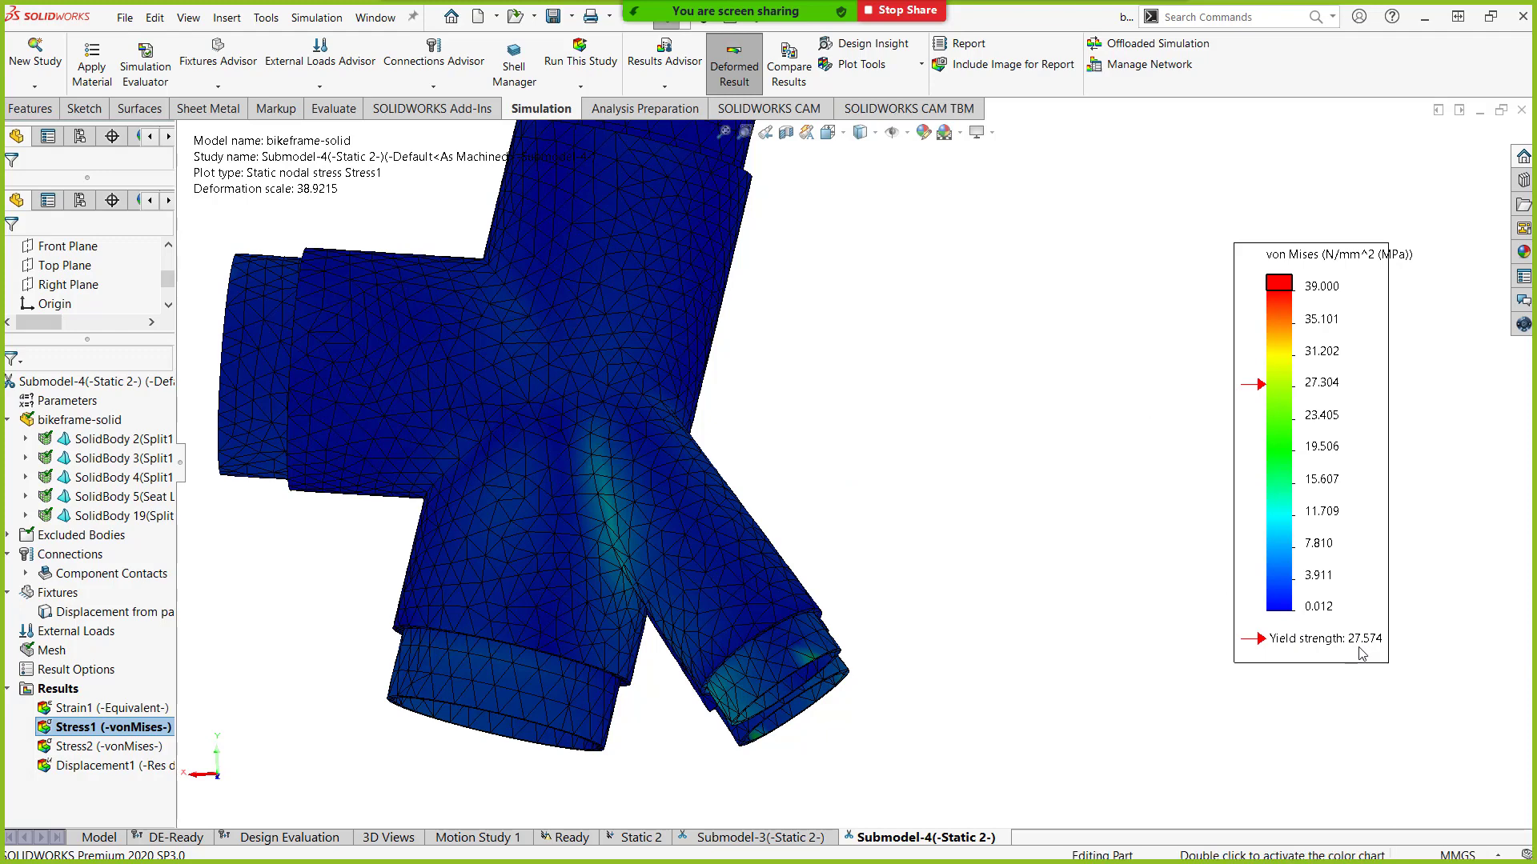
# Set the von Mises legend maximum to the 27.574 MPa yield strength.
pyautogui.doubleClick(1324, 290)
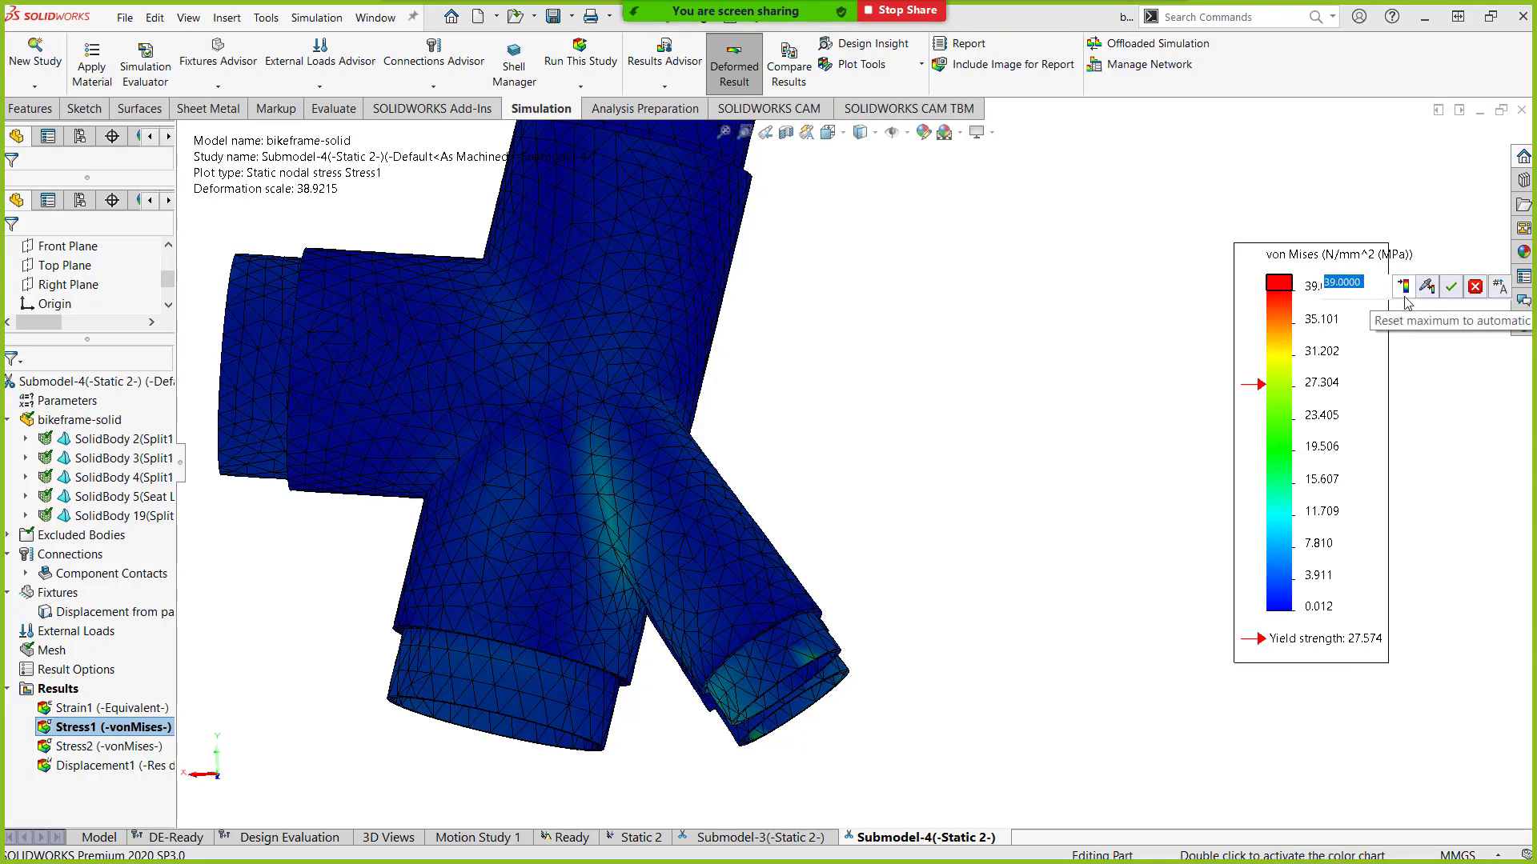
pyautogui.write('27.574')
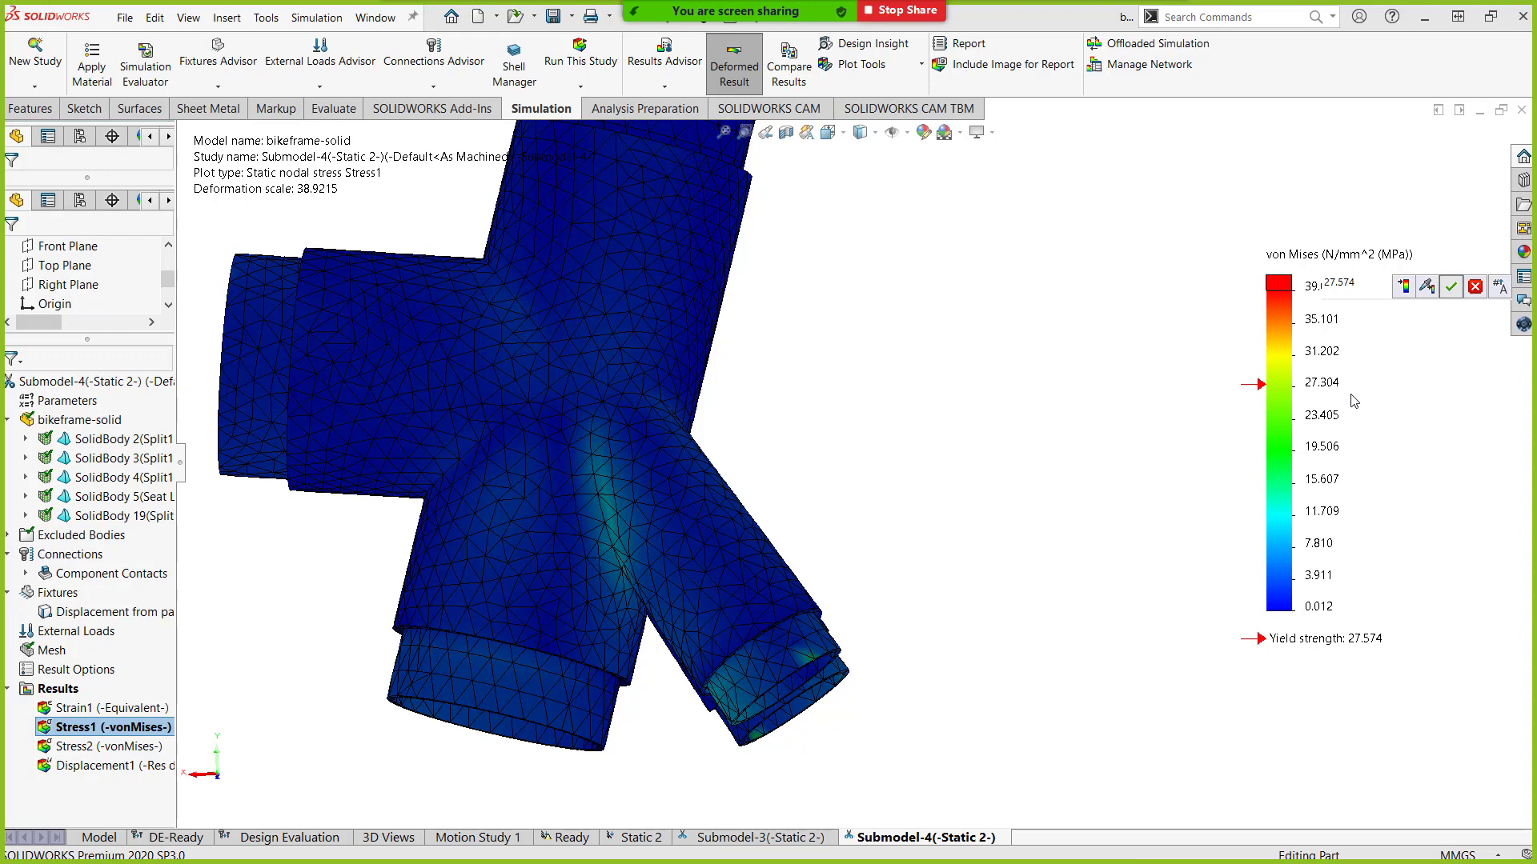
pyautogui.press('Return')
# Orbit the stress model to a new angle and turn off the mesh lines on the plot.
pyautogui.moveTo(803, 490); pyautogui.dragTo(670, 485, button='middle')
pyautogui.moveTo(642, 585); pyautogui.dragTo(601, 468, button='middle')
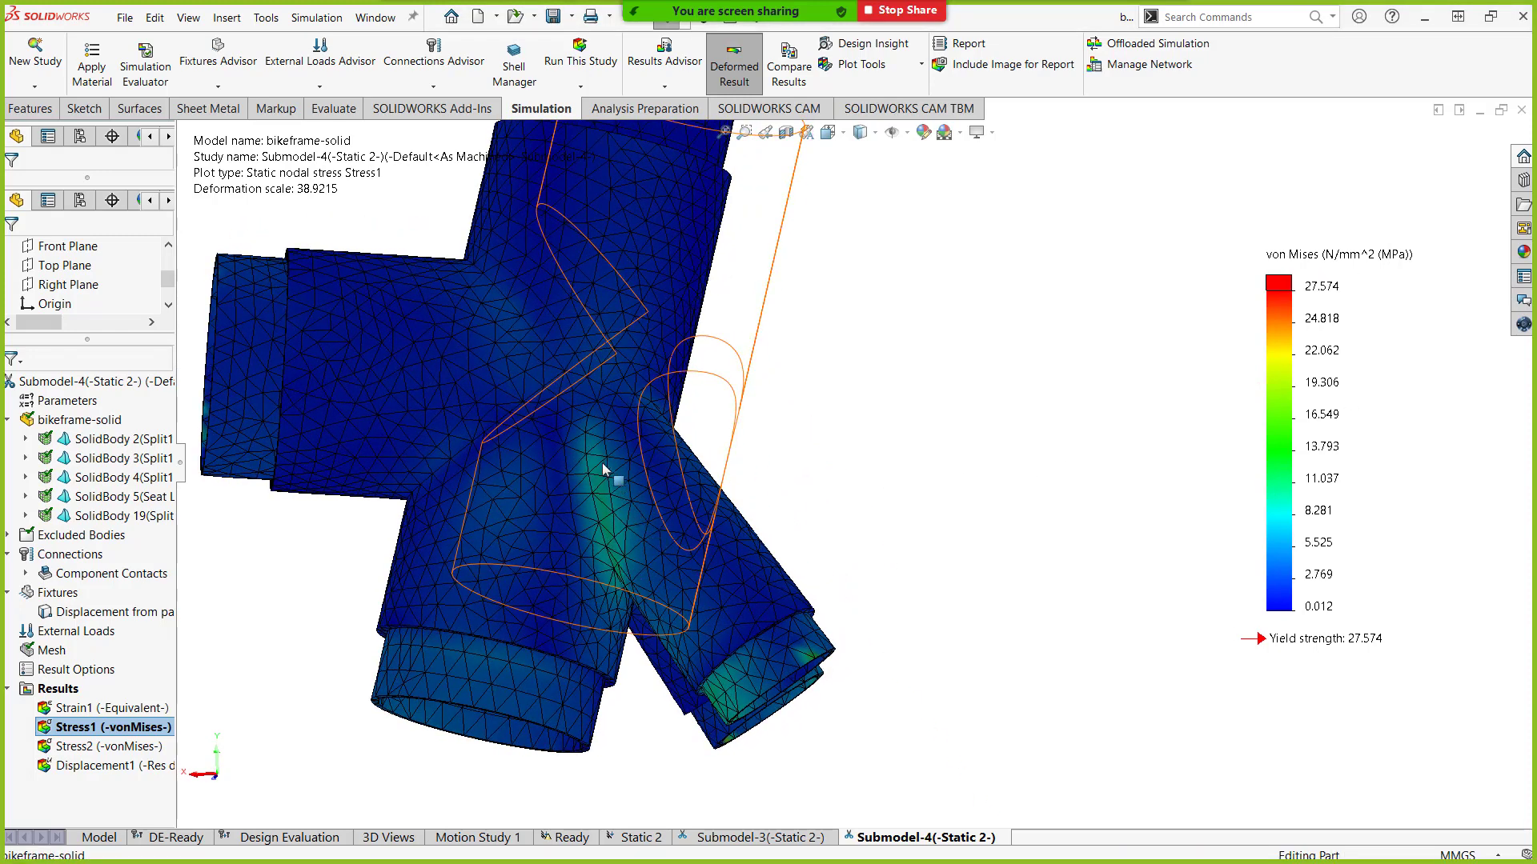
pyautogui.moveTo(480, 431); pyautogui.dragTo(625, 408, button='middle')
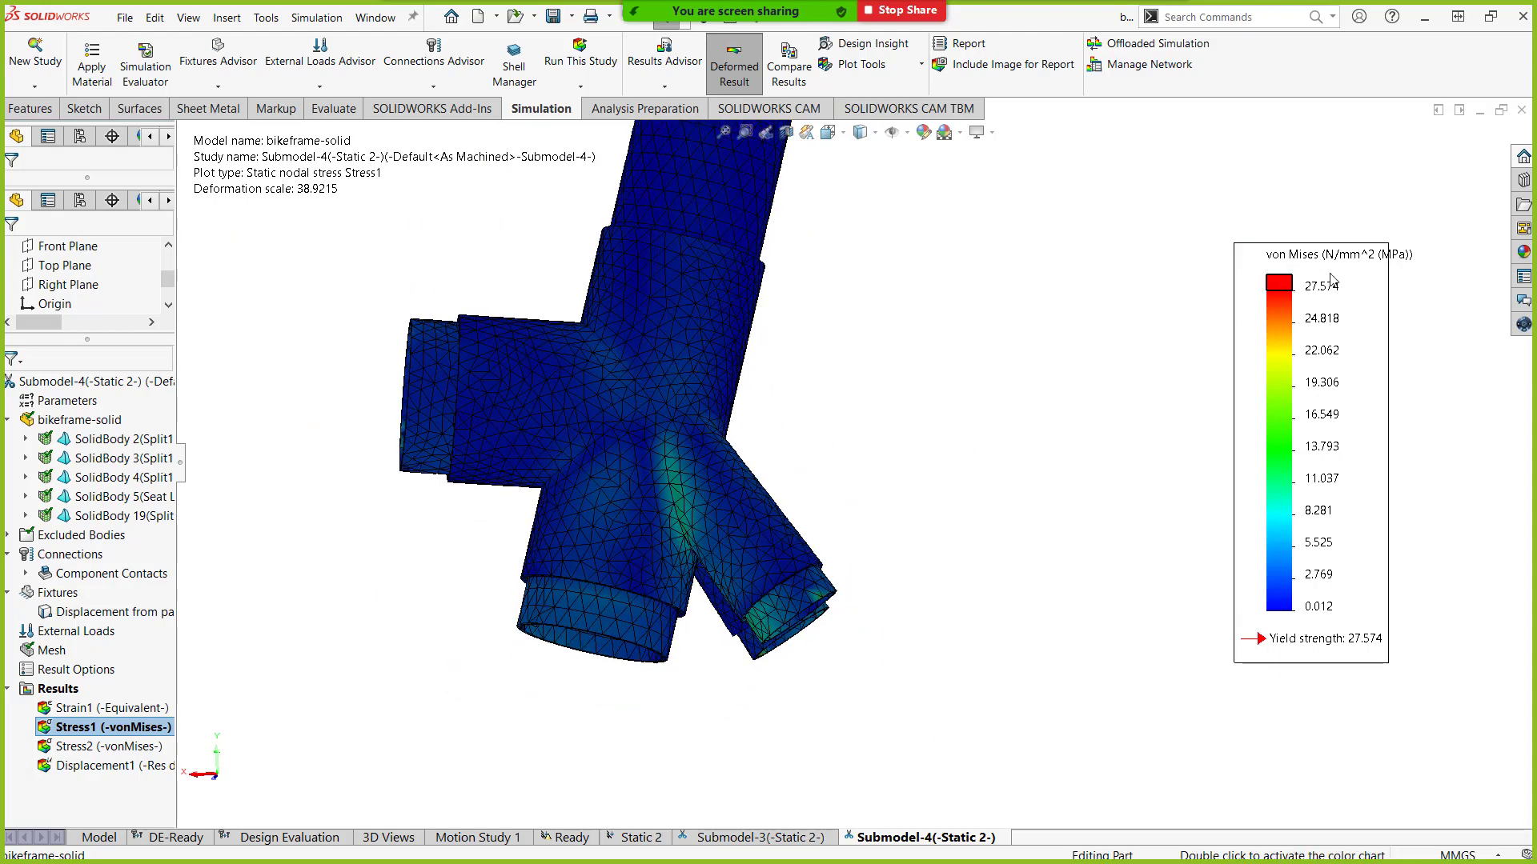
pyautogui.rightClick(1314, 289)
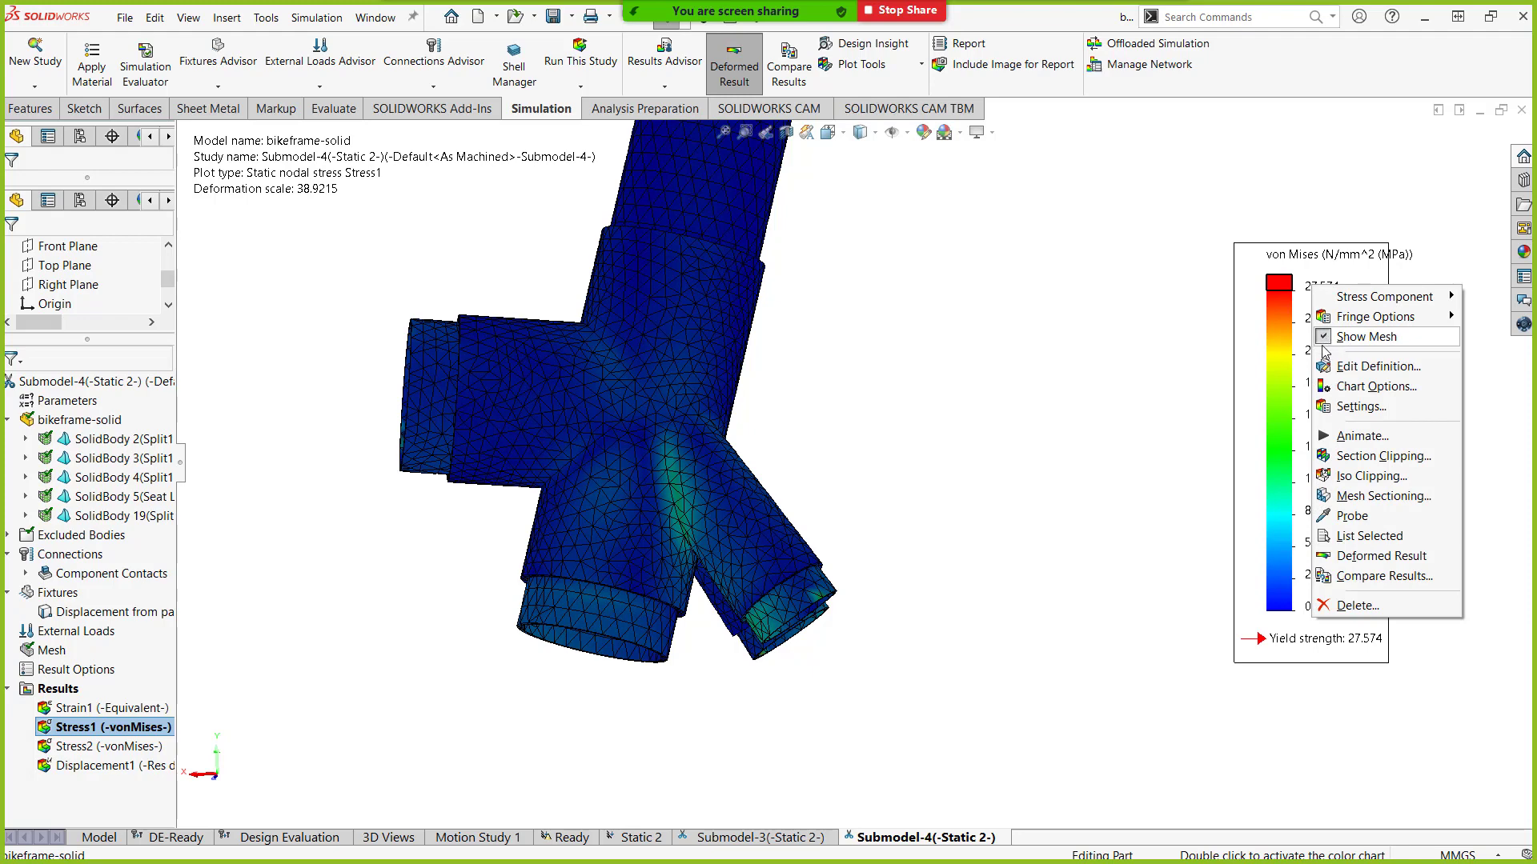
pyautogui.click(1326, 337)
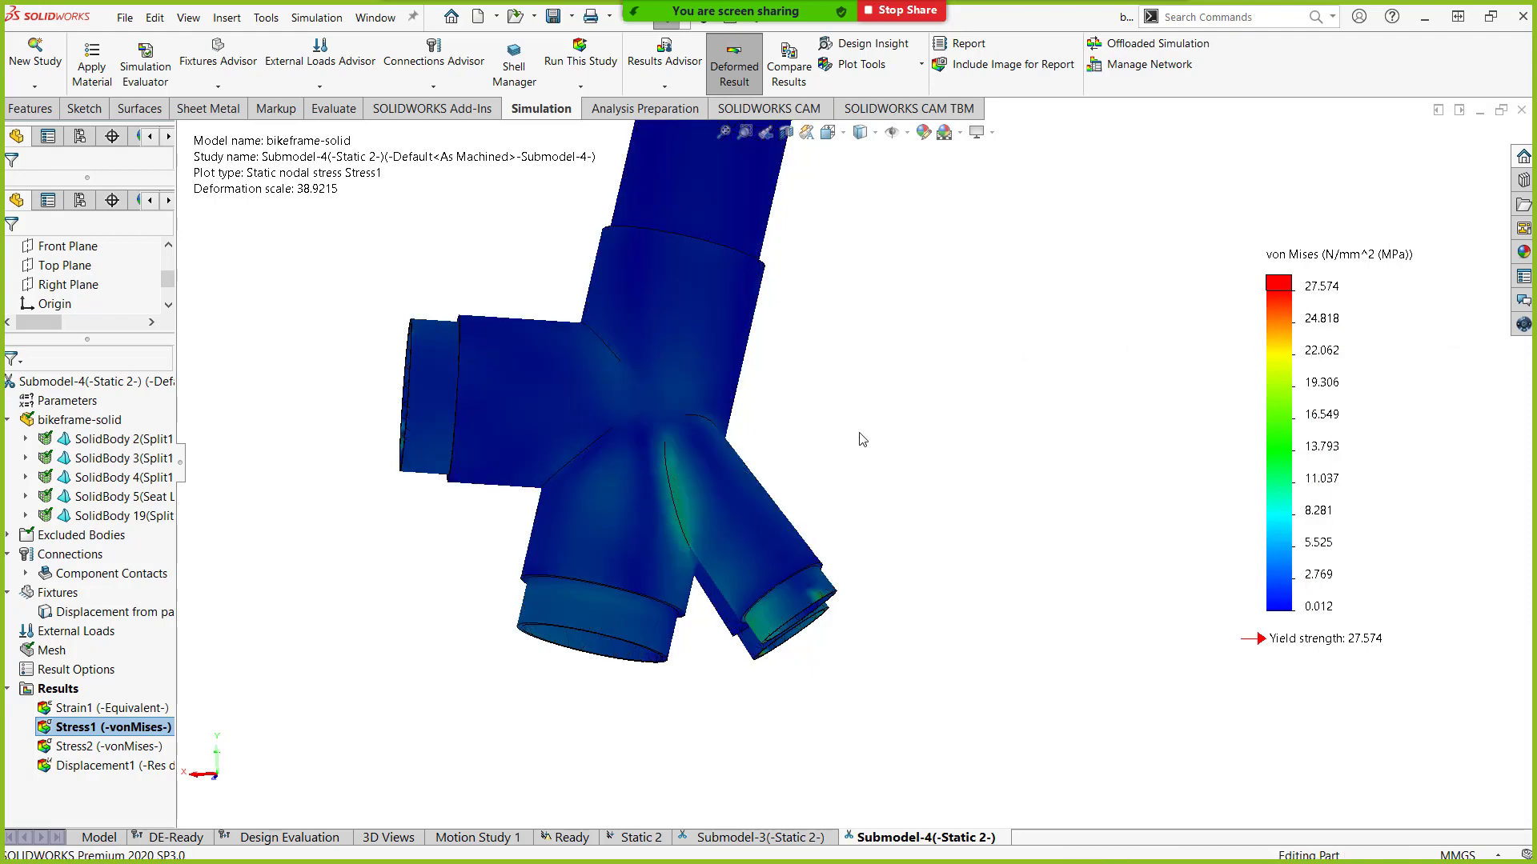
# Orbit and zoom around the seat-tube junction to inspect the stress hot spot.
pyautogui.moveTo(857, 435); pyautogui.dragTo(748, 500, button='middle')
pyautogui.moveTo(781, 458); pyautogui.dragTo(832, 460, button='middle')
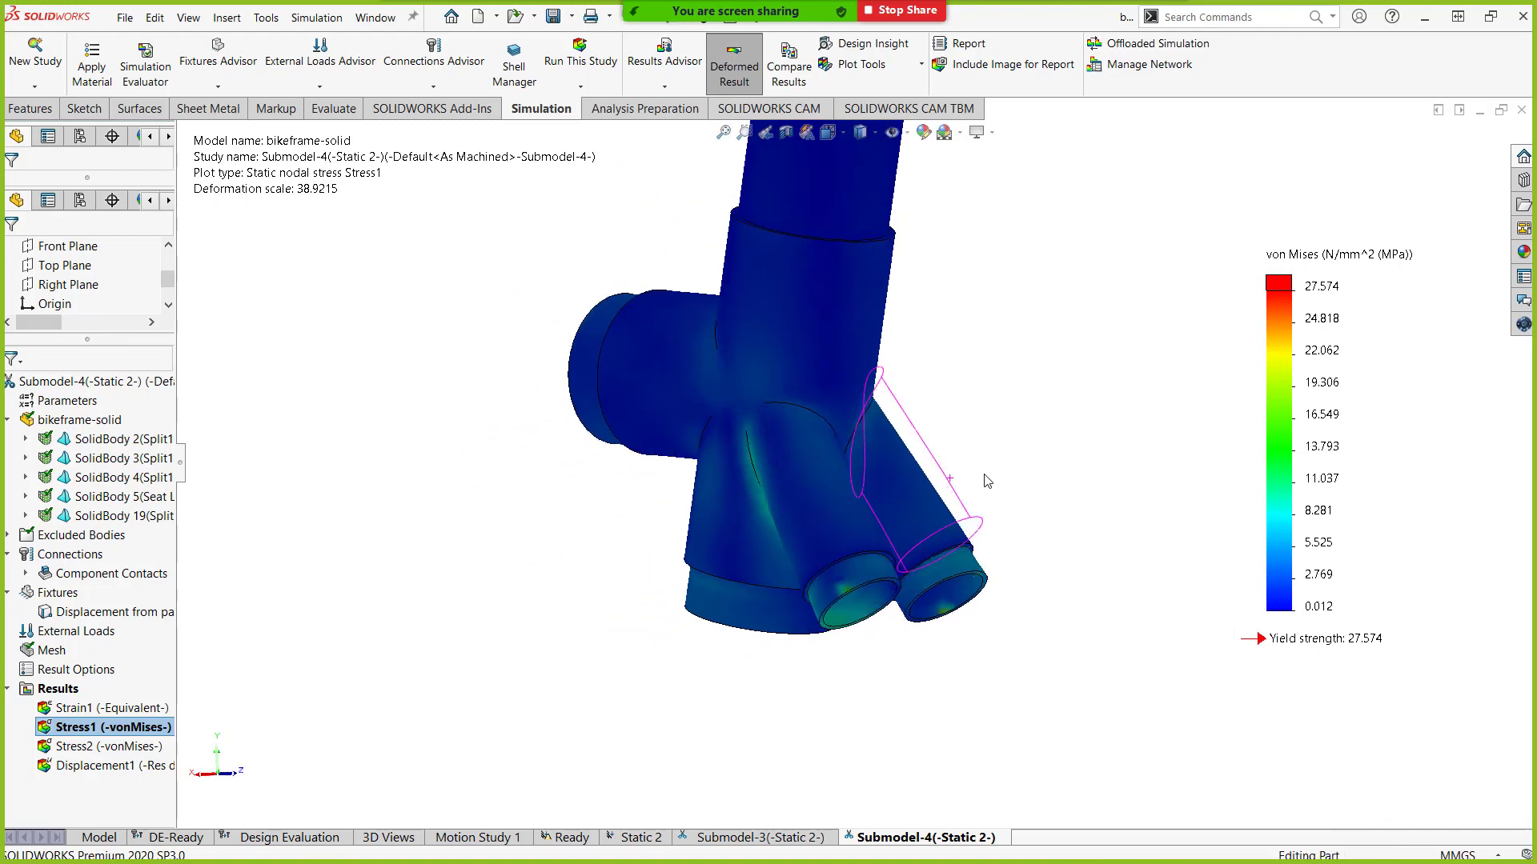
pyautogui.scroll(-5, 776, 498)
pyautogui.moveTo(776, 498); pyautogui.dragTo(1146, 534, button='middle')
pyautogui.scroll(-5, 1080, 536)
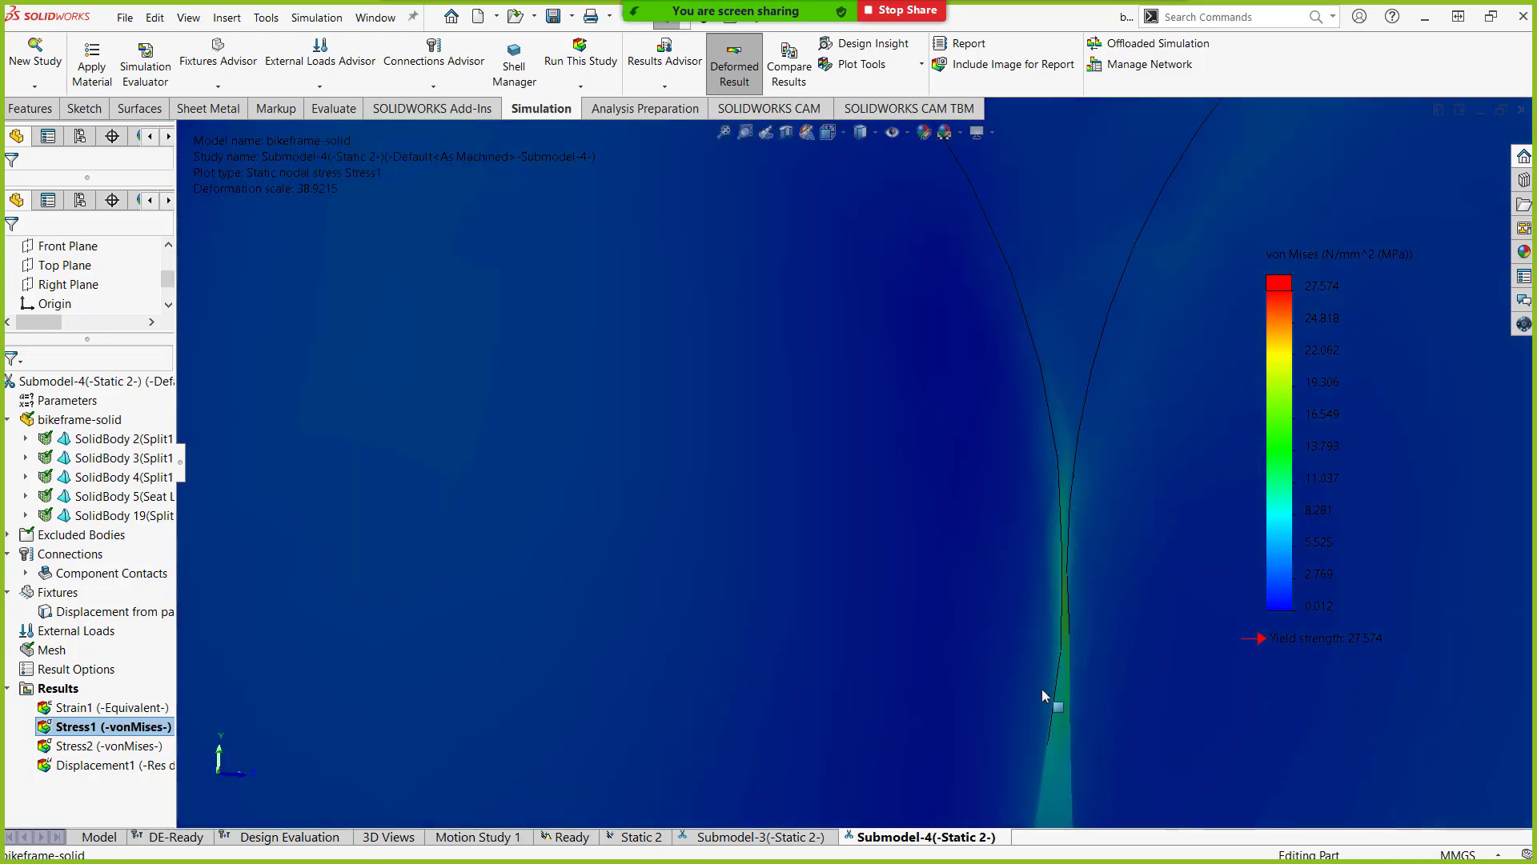
pyautogui.scroll(10, 1065, 583)
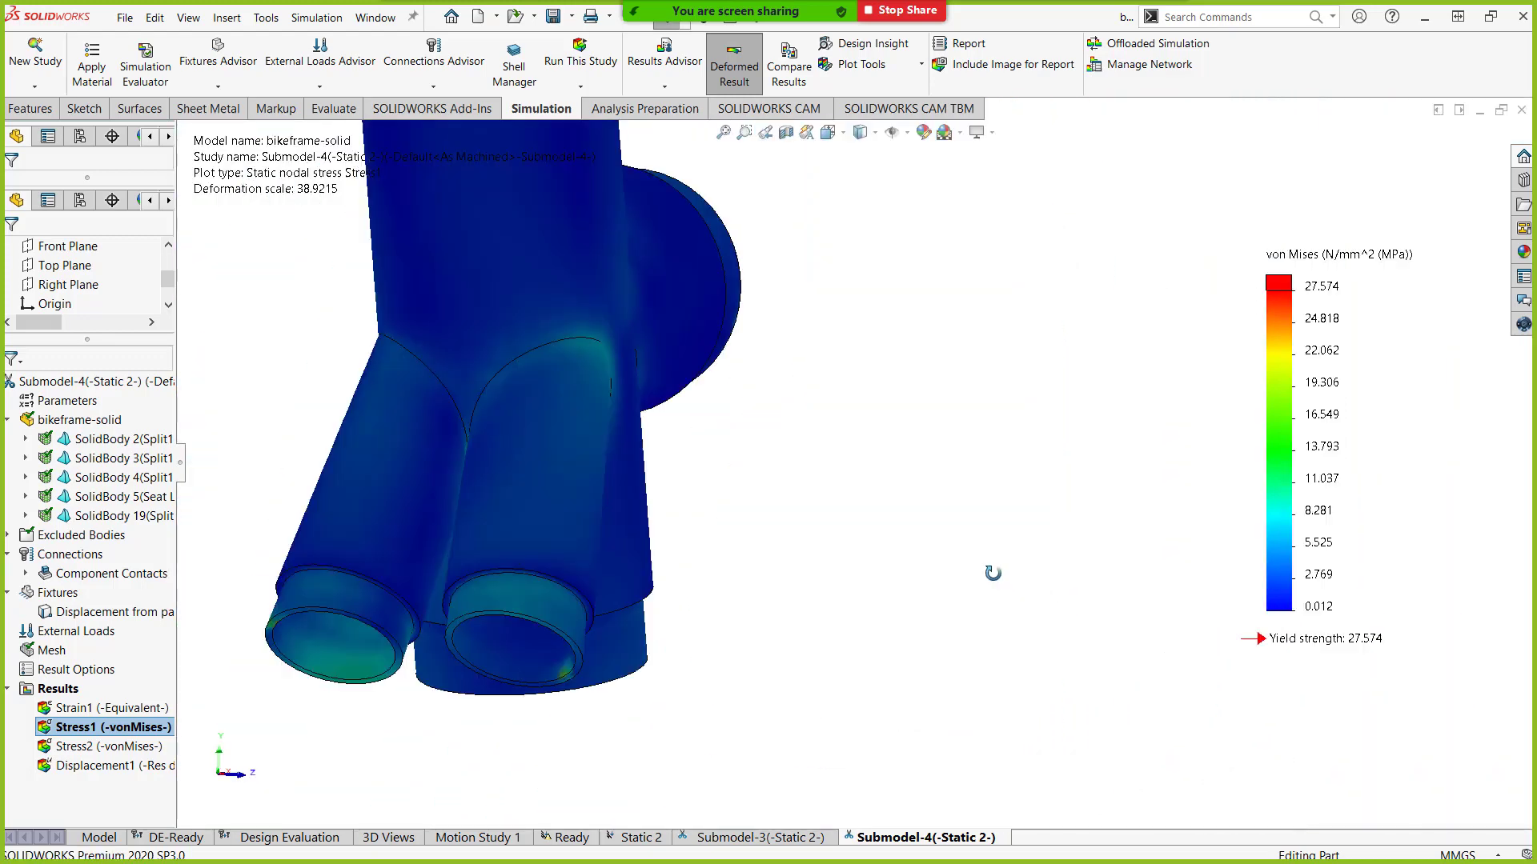
pyautogui.scroll(-12, 632, 521)
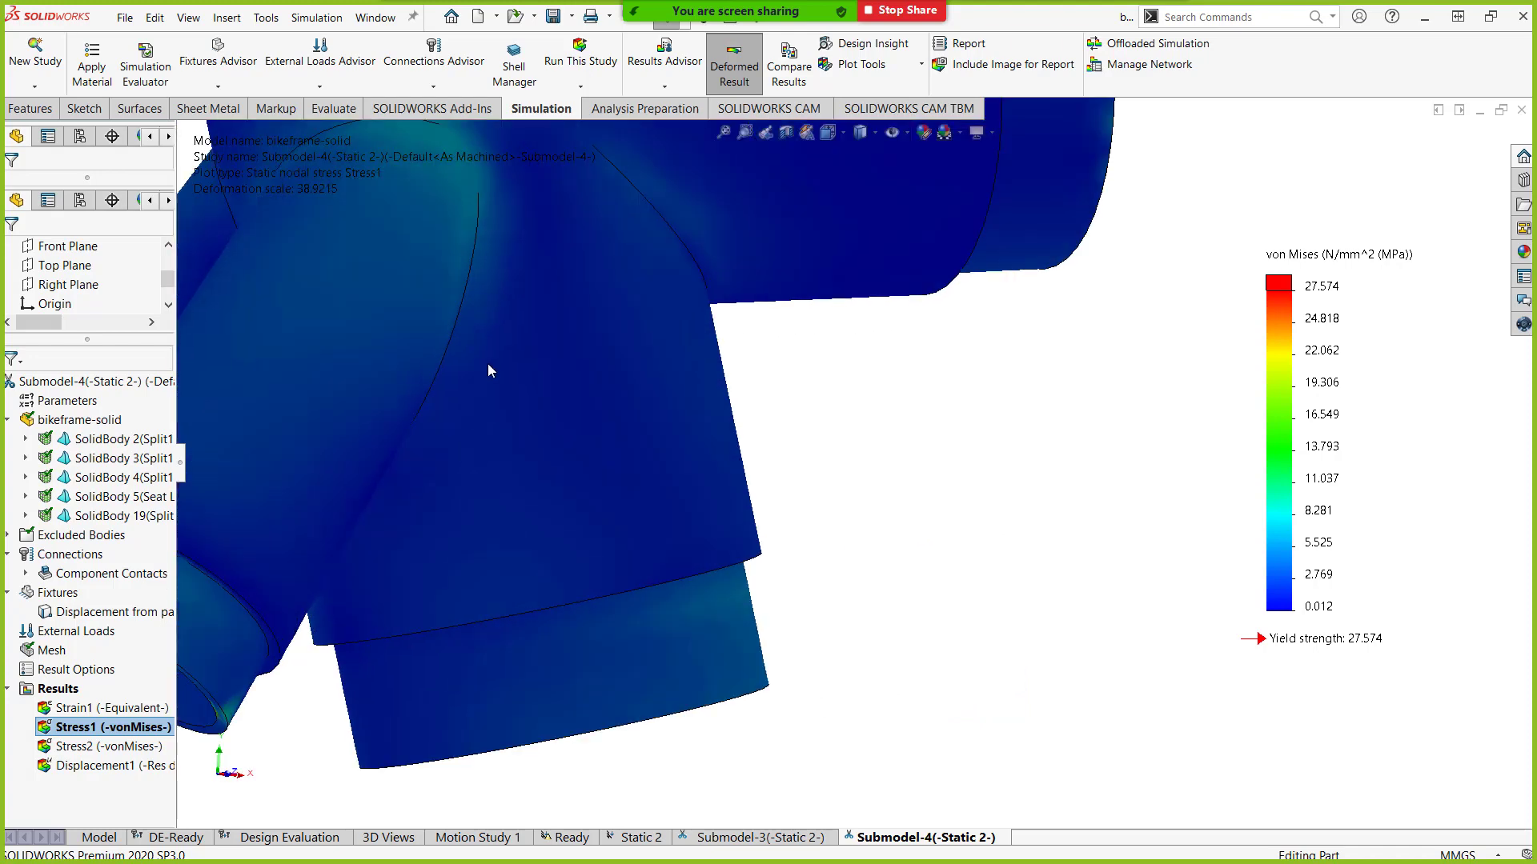
pyautogui.scroll(3, 491, 368)
pyautogui.moveTo(496, 320); pyautogui.dragTo(854, 349, button='middle')
pyautogui.scroll(-10, 391, 560)
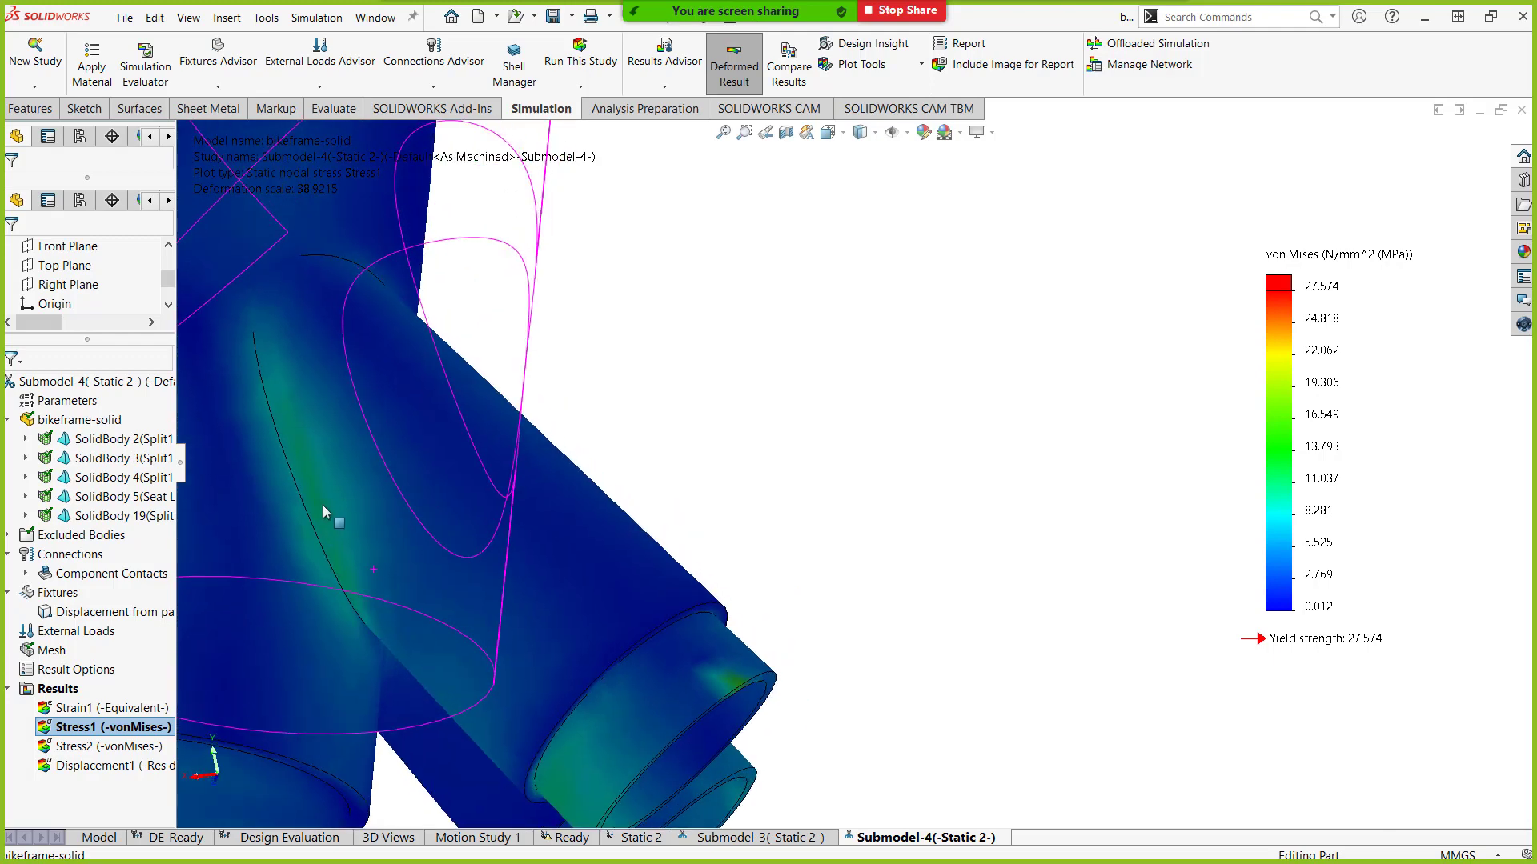
pyautogui.scroll(-5, 311, 492)
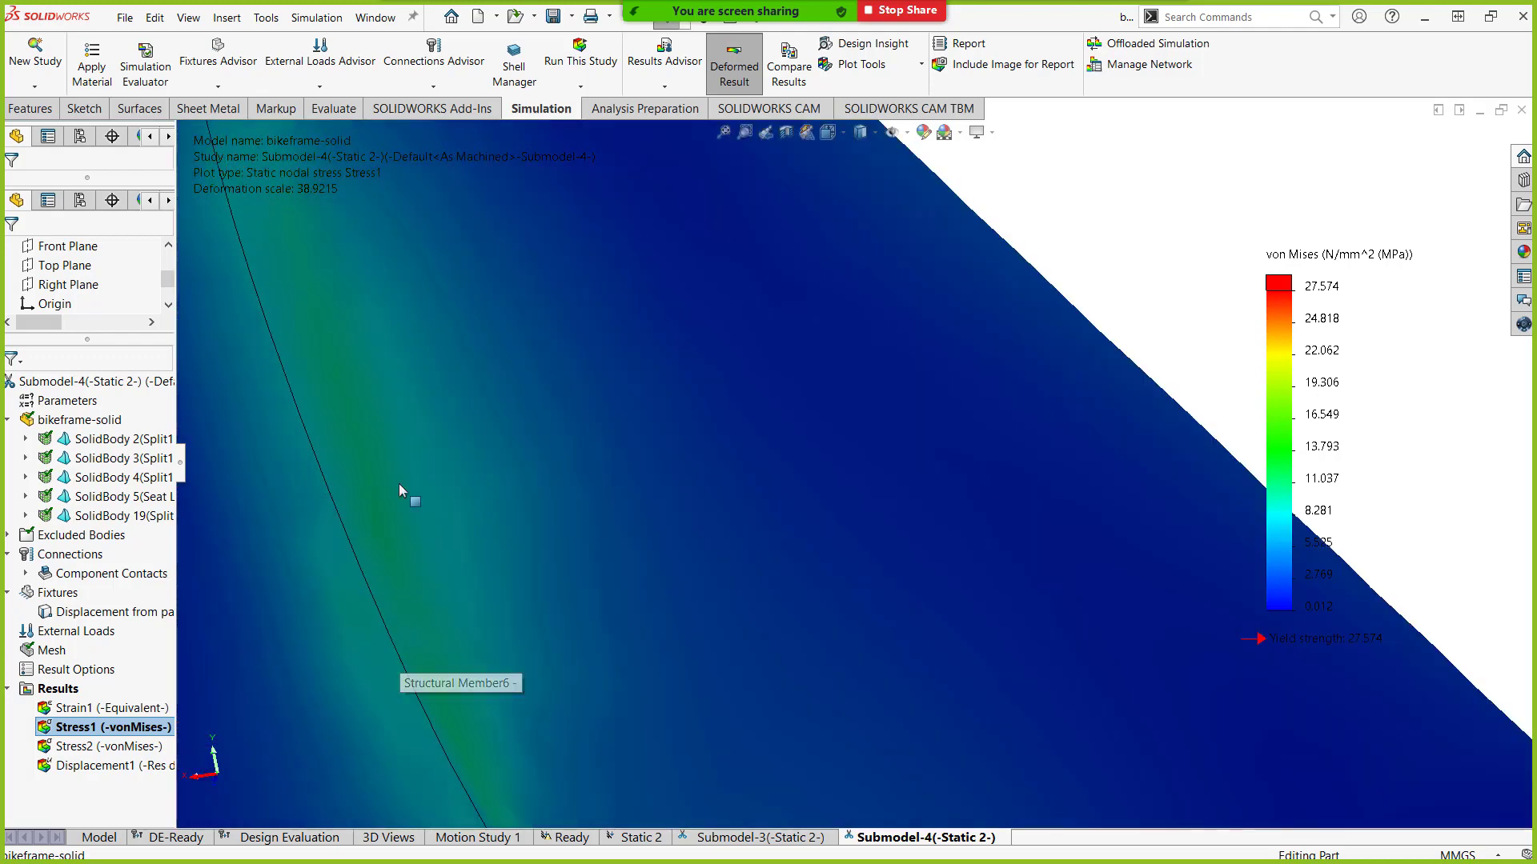
pyautogui.scroll(8, 435, 680)
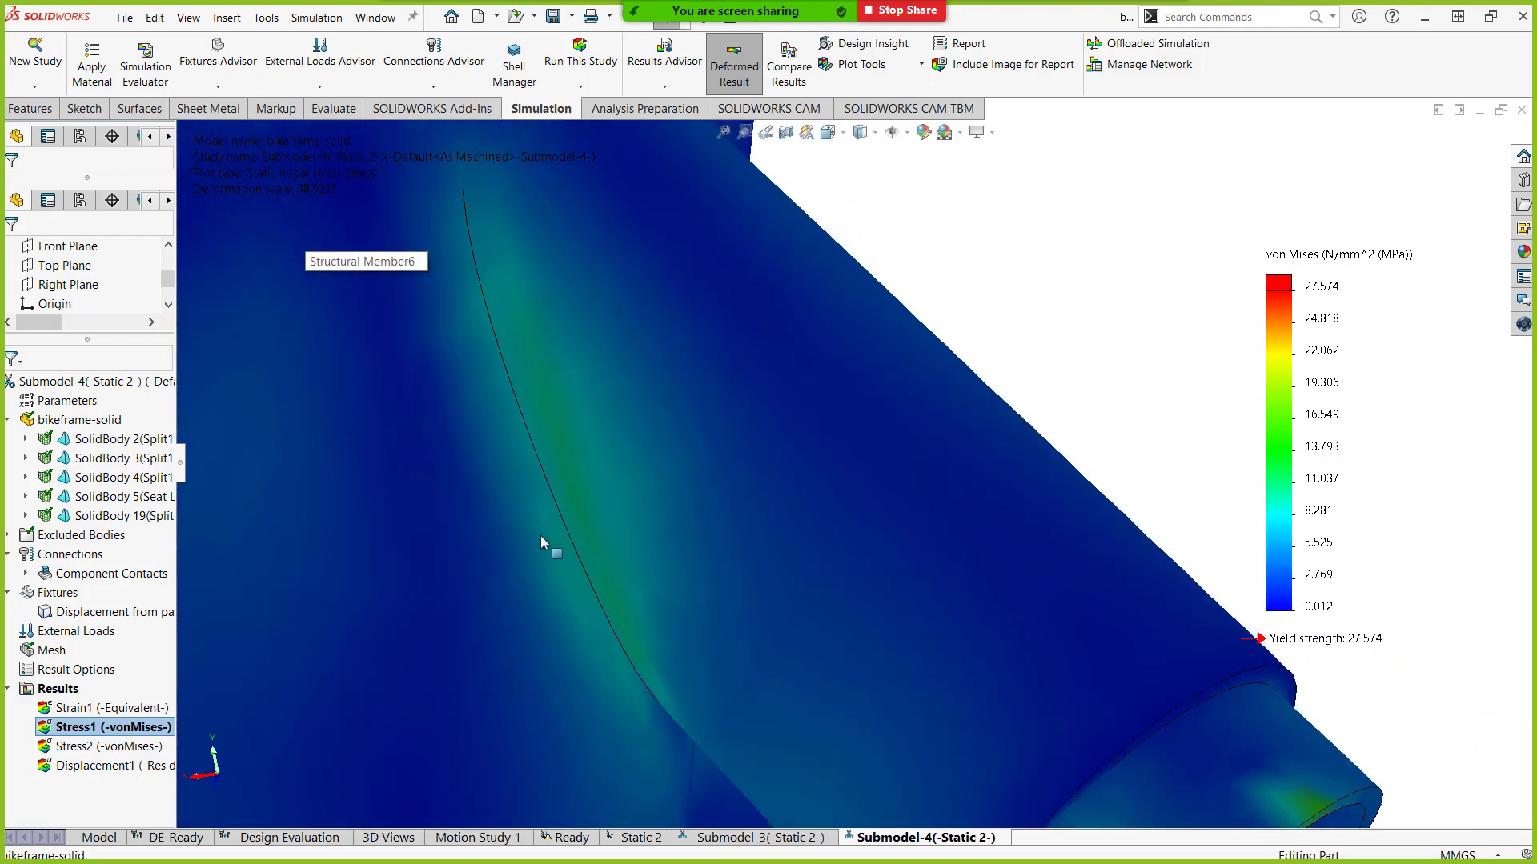
pyautogui.scroll(8, 608, 502)
# Return to a full junction view, then switch to the PowerPoint slide show and advance one slide.
pyautogui.moveTo(789, 373); pyautogui.dragTo(912, 360, button='middle')
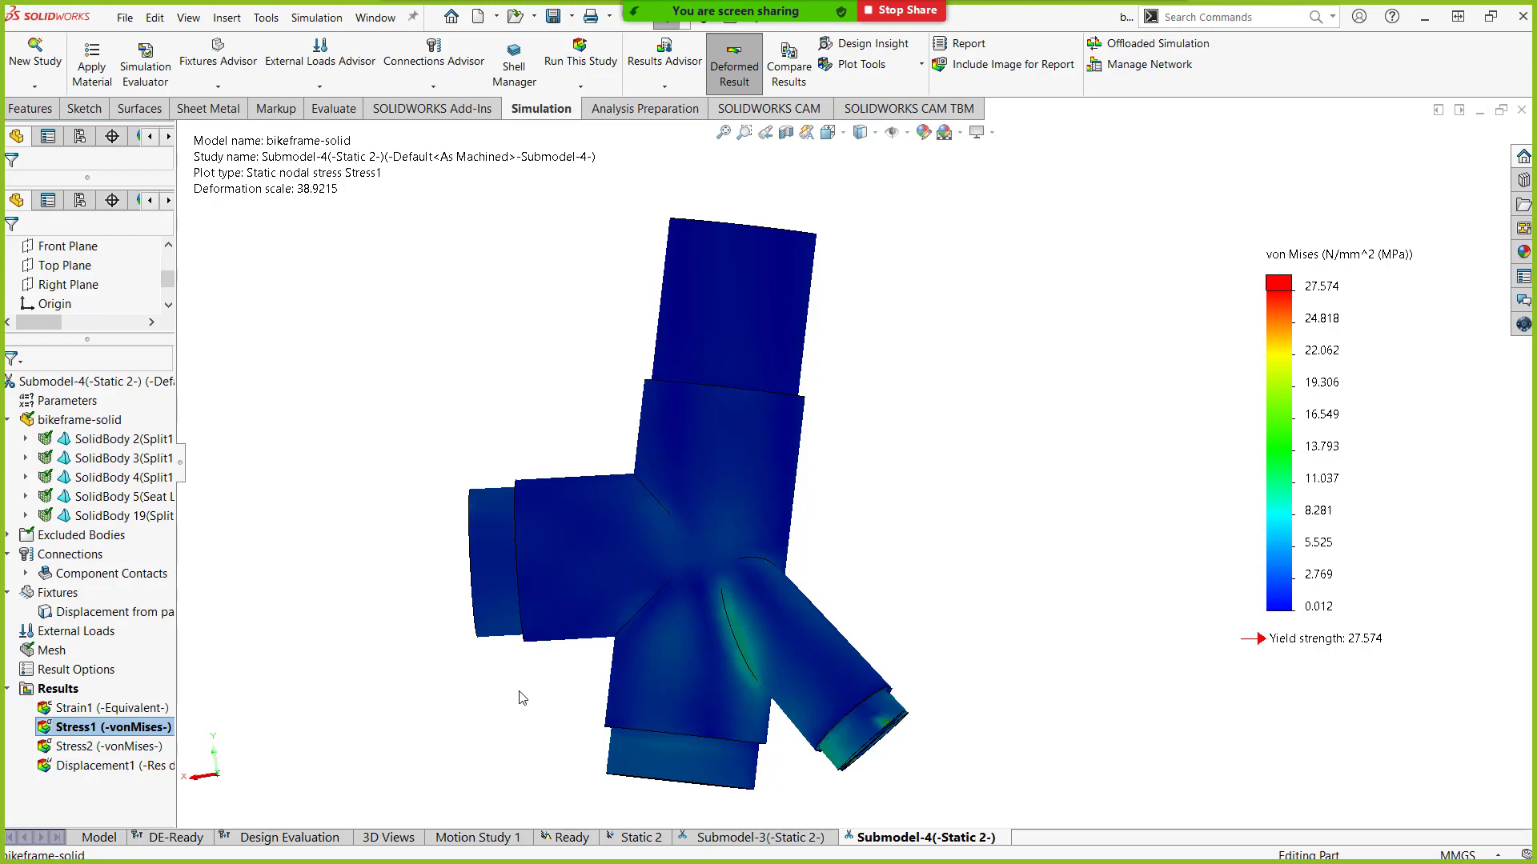
pyautogui.hotkey('alt', 'Tab')
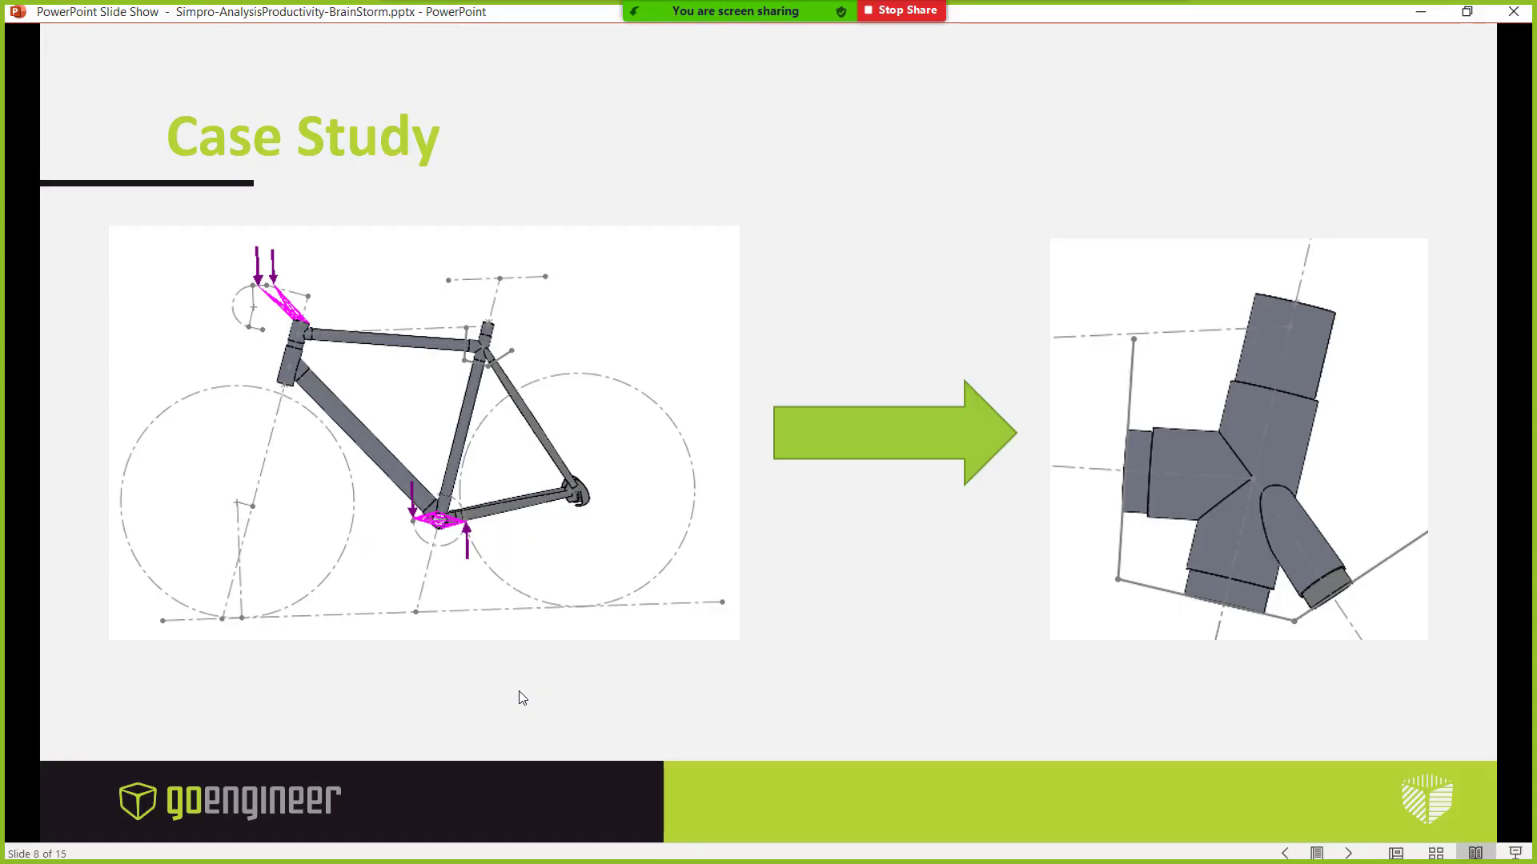
pyautogui.press('Right')
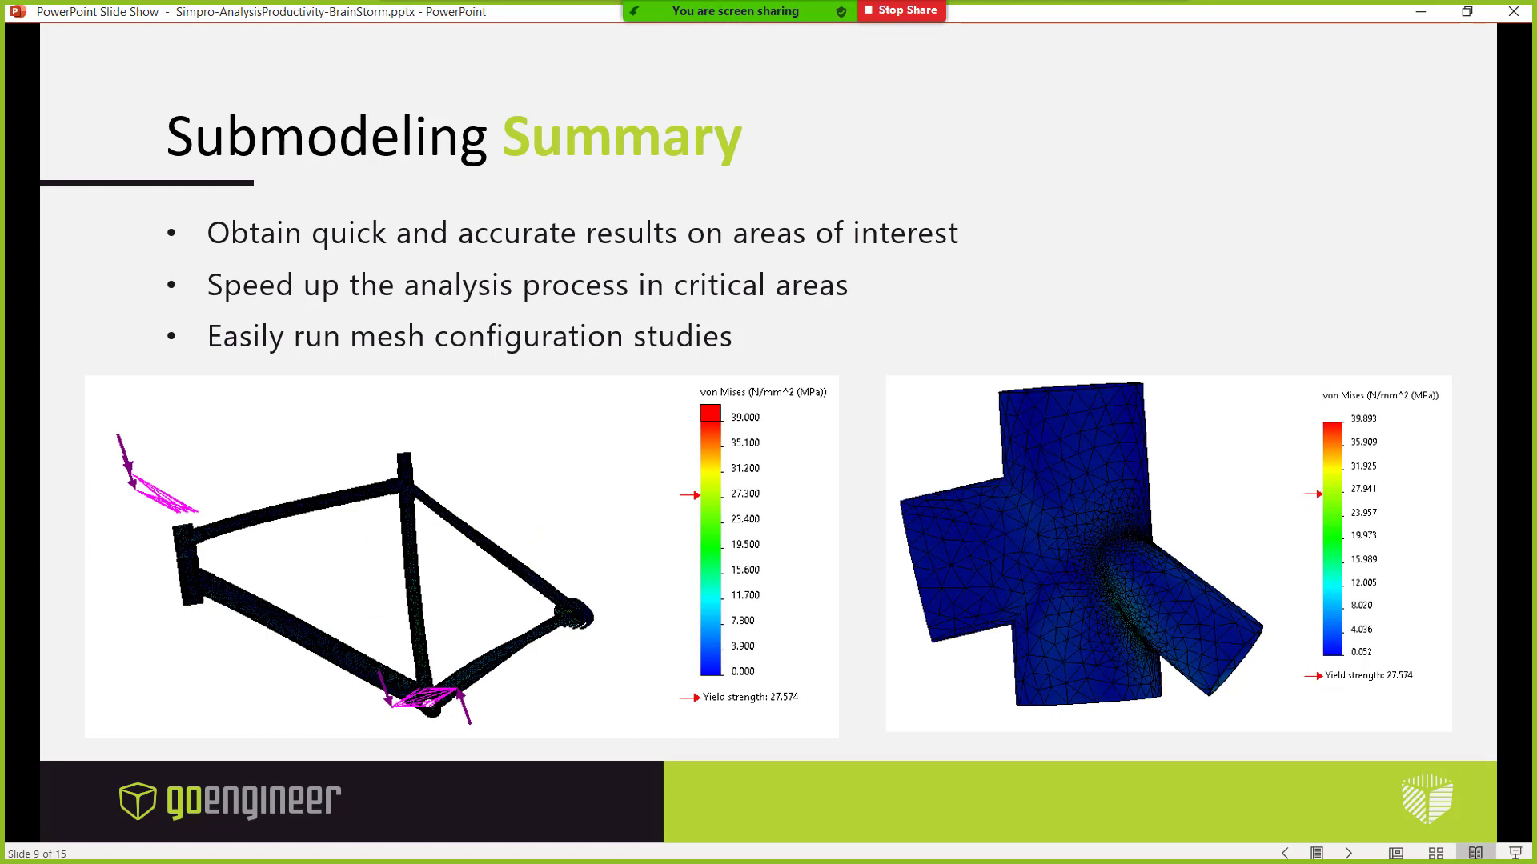
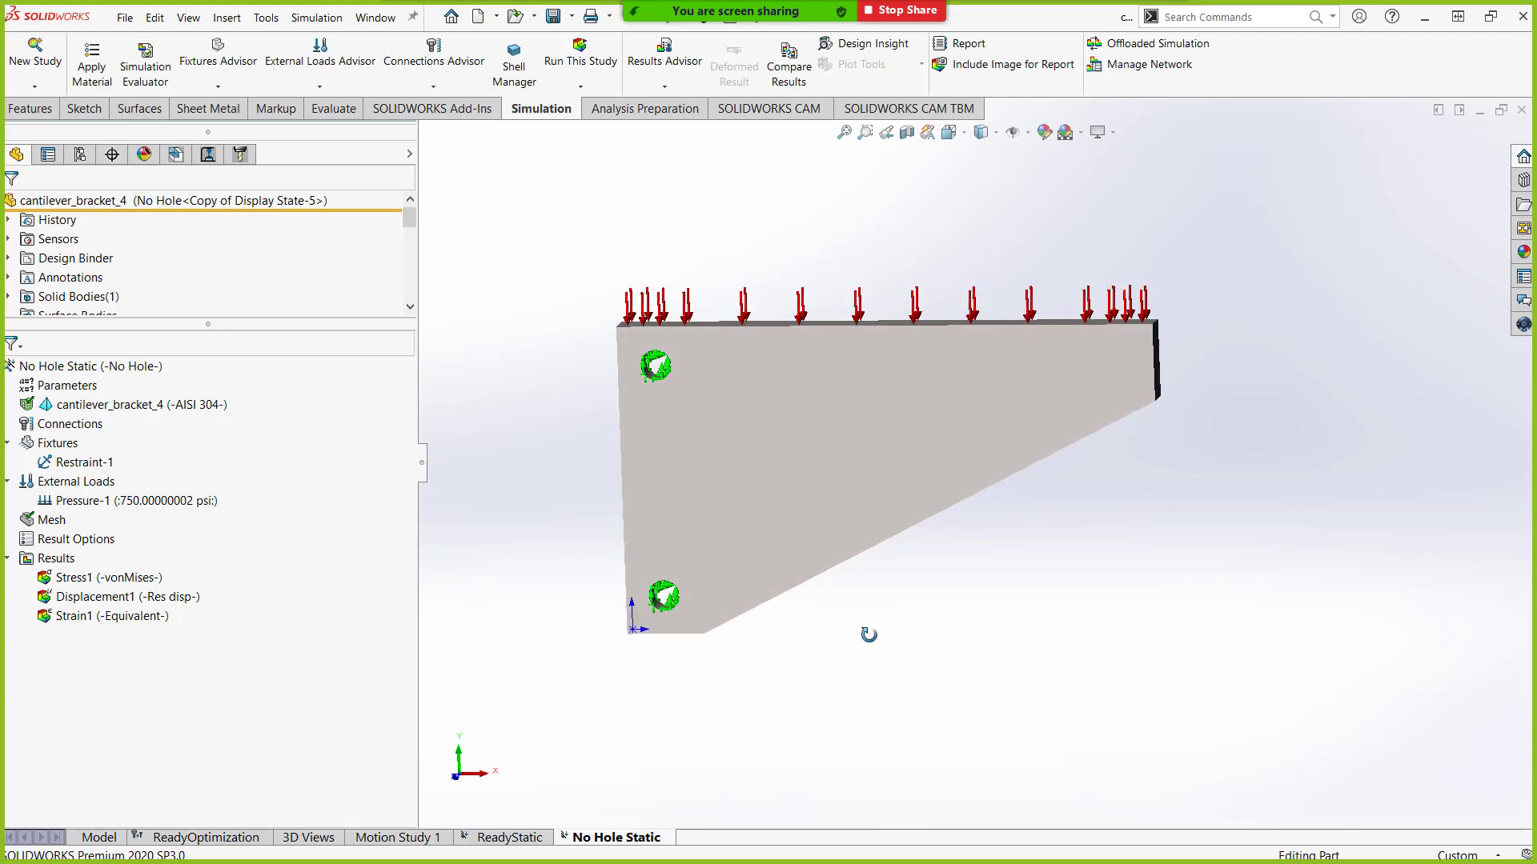
pyautogui.click(860, 321)
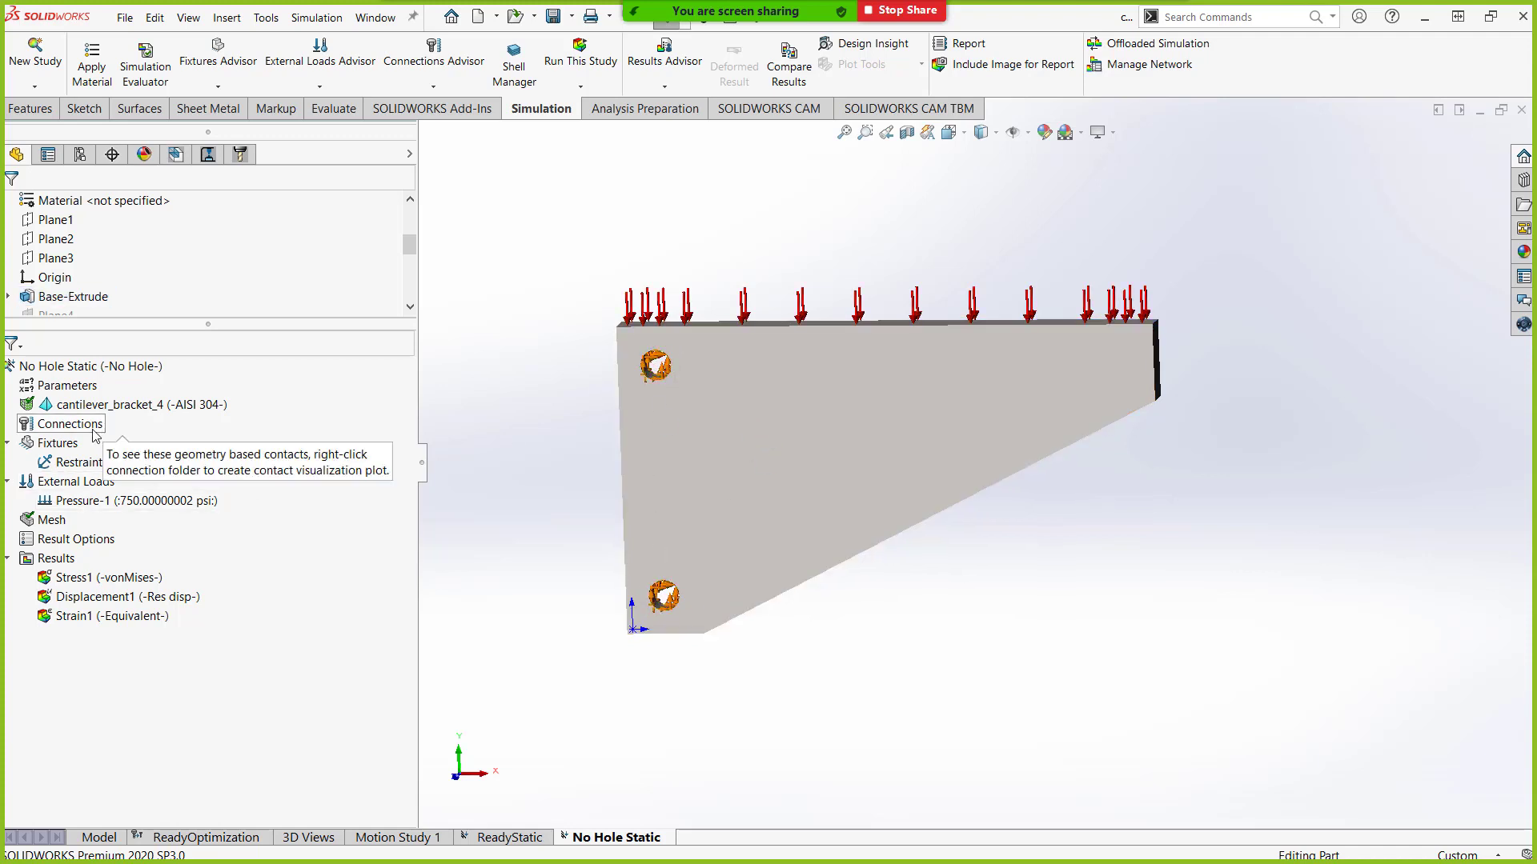
pyautogui.click(77, 464)
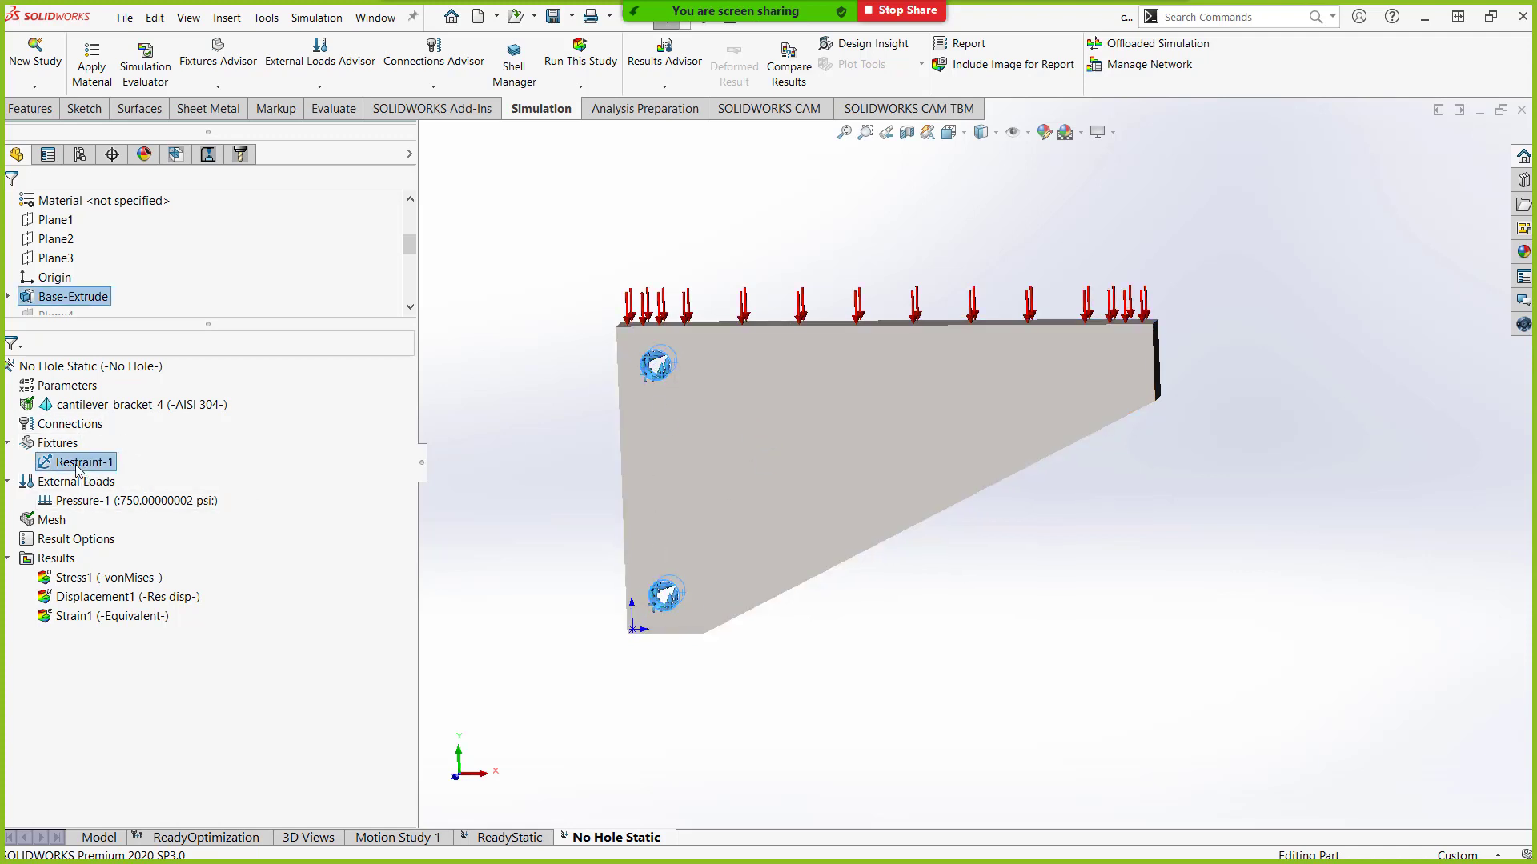
pyautogui.click(104, 504)
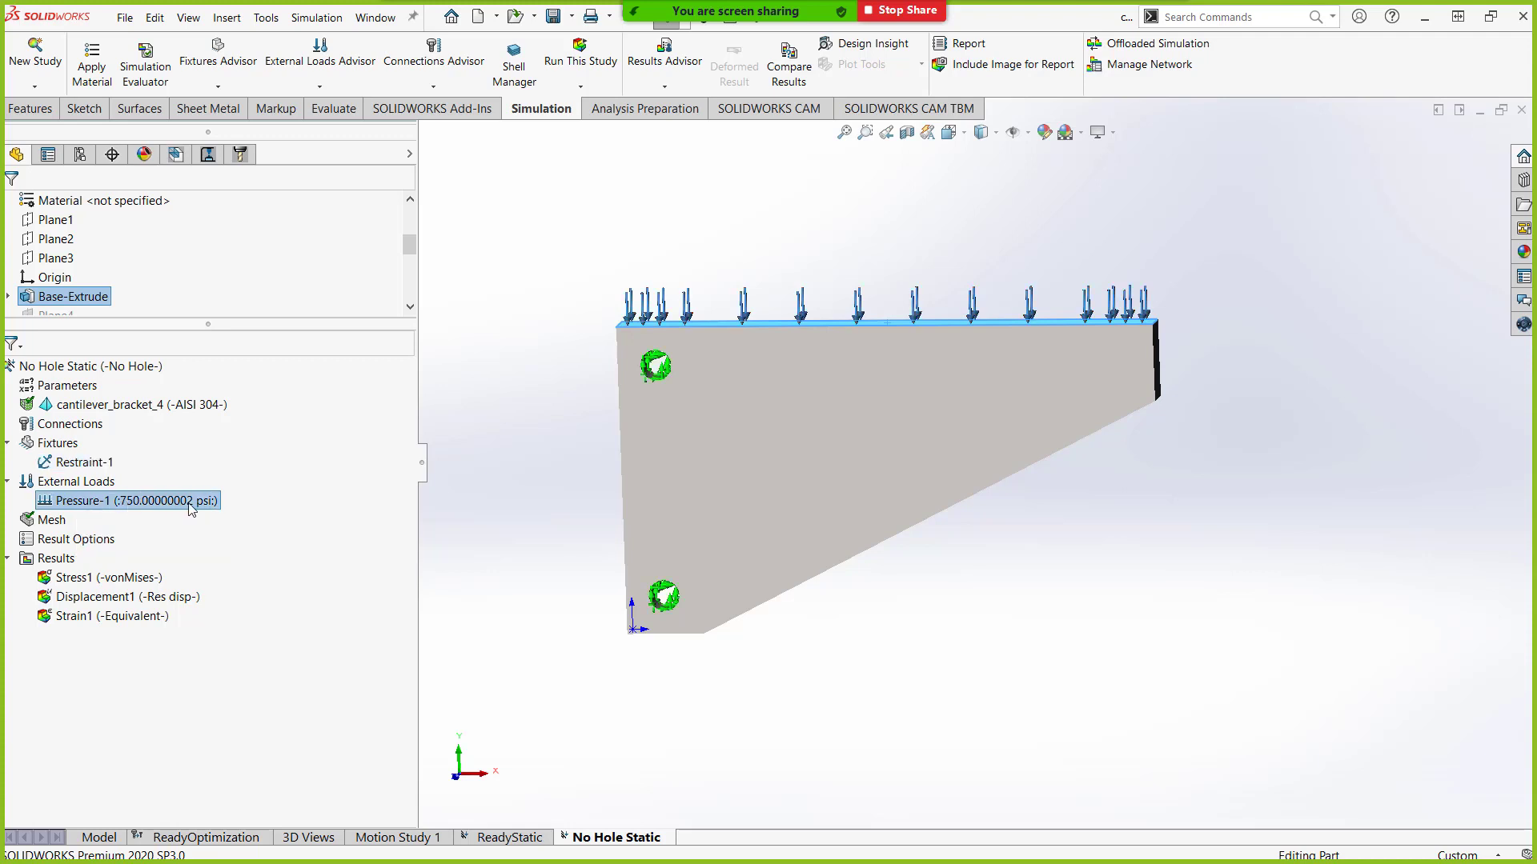
pyautogui.click(525, 500)
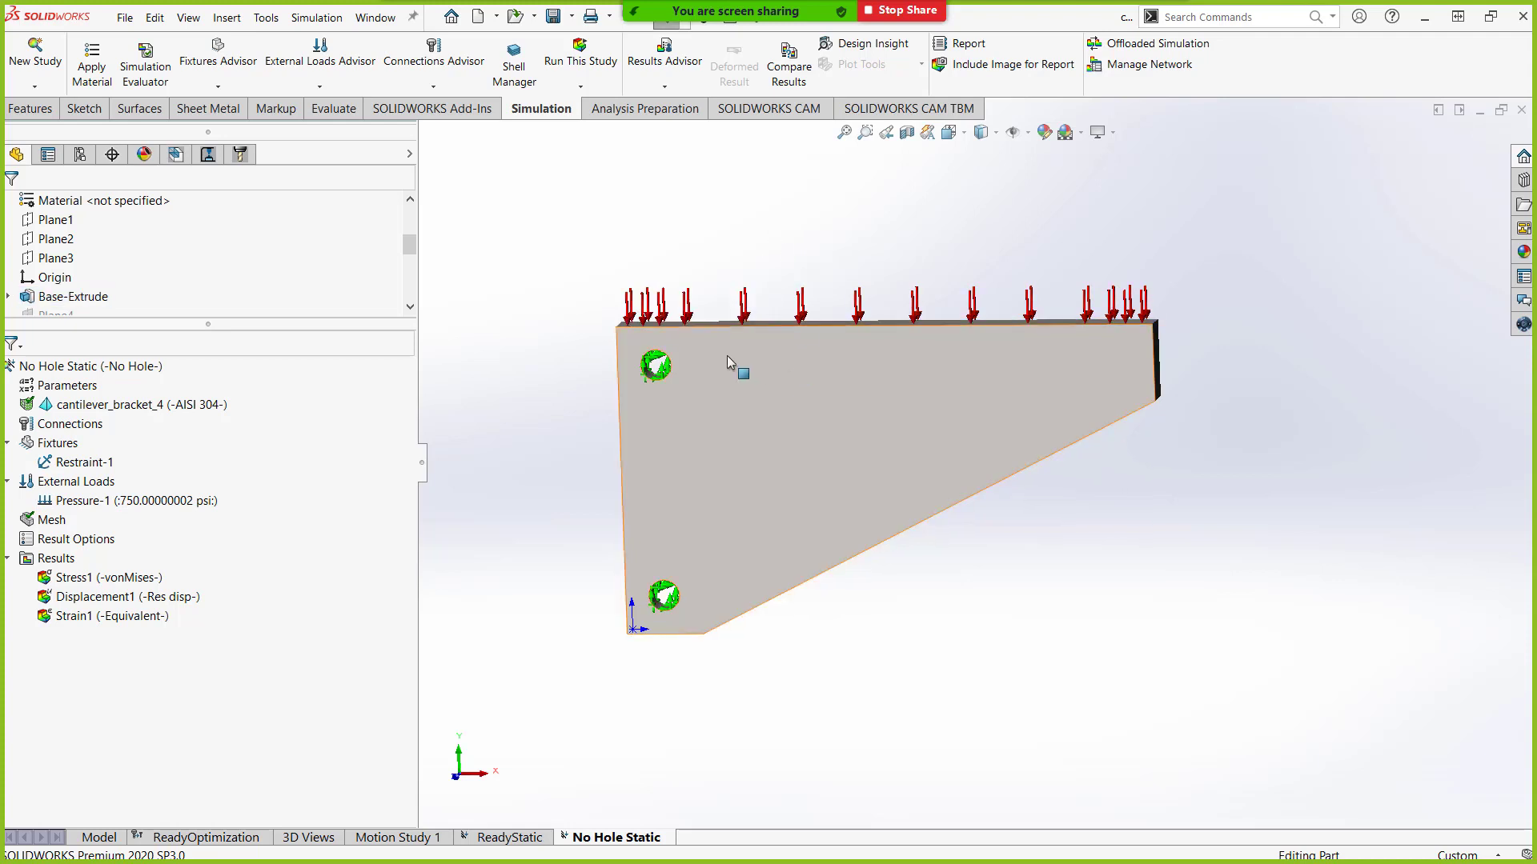
# Show the No Hole Static Stress1 von Mises plot, which peaks at 68.921 MPa.
pyautogui.doubleClick(88, 579)
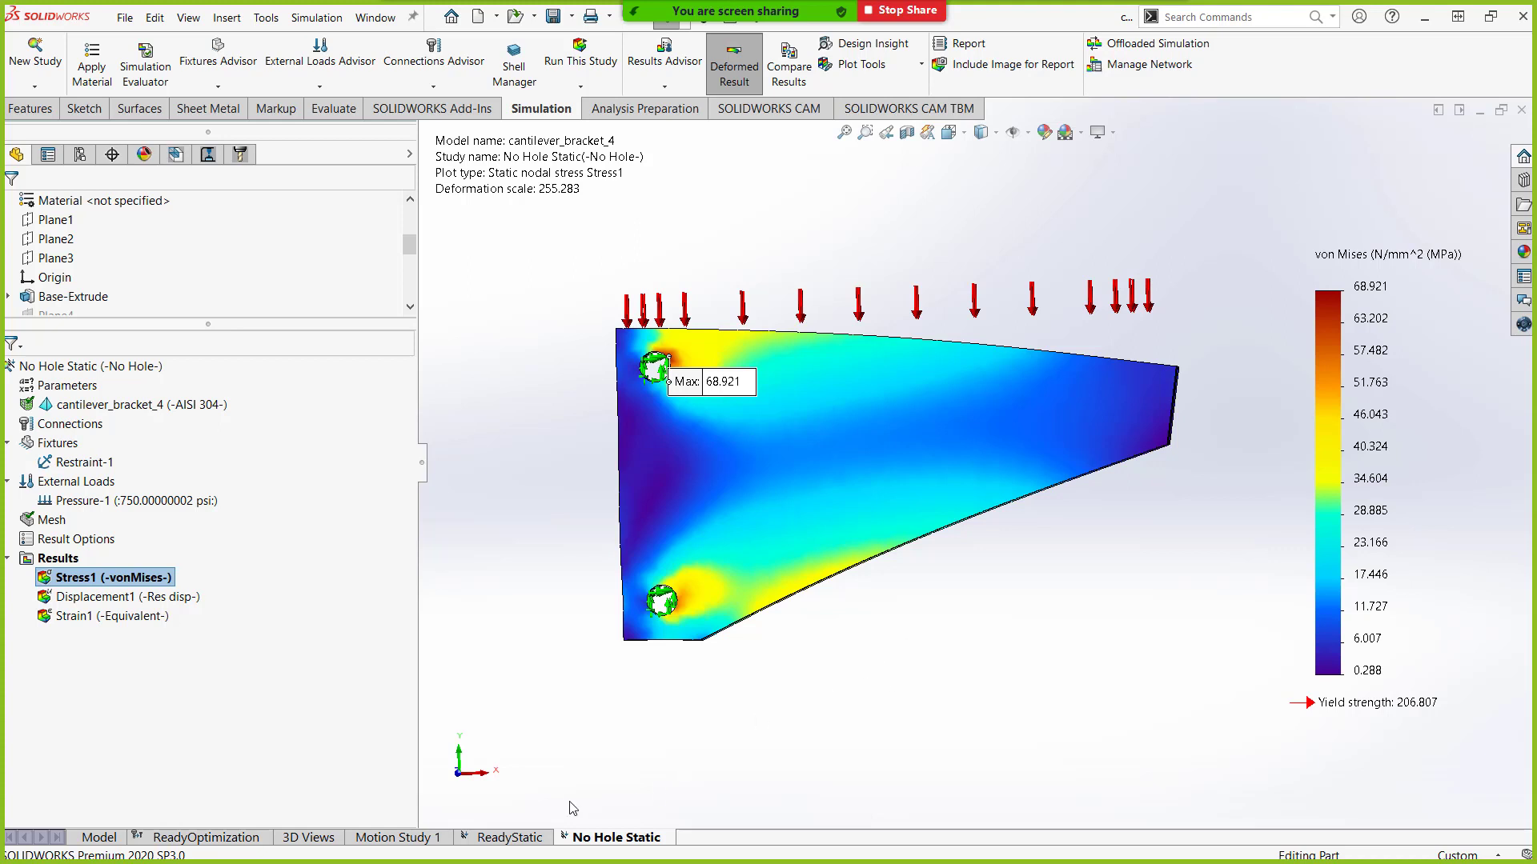
# Activate the ReadyStatic configuration so the bracket with the triangular cutout is displayed.
pyautogui.click(506, 839)
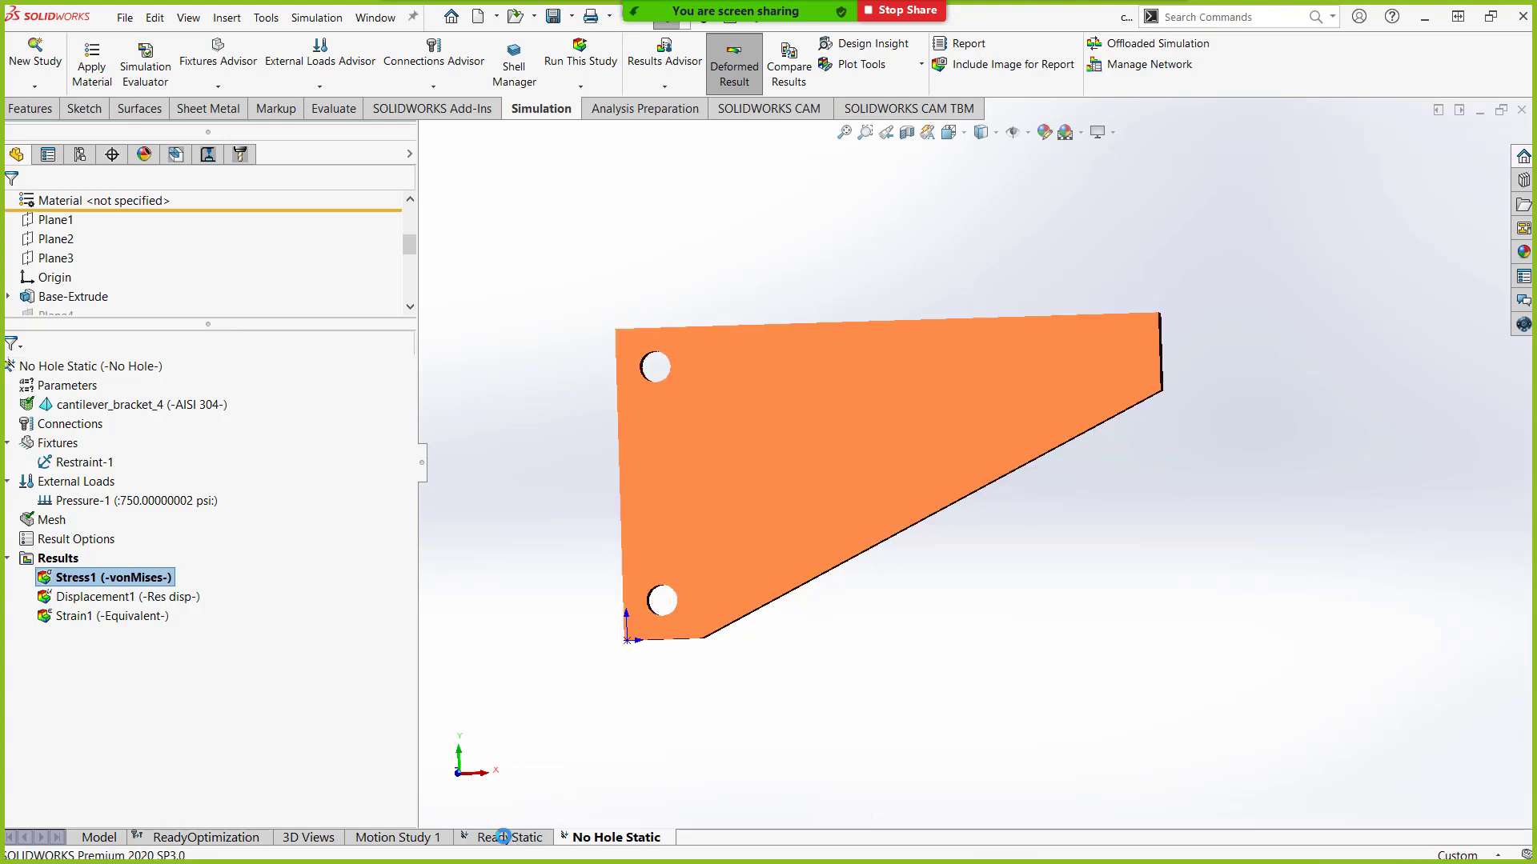
pyautogui.rightClick(124, 602)
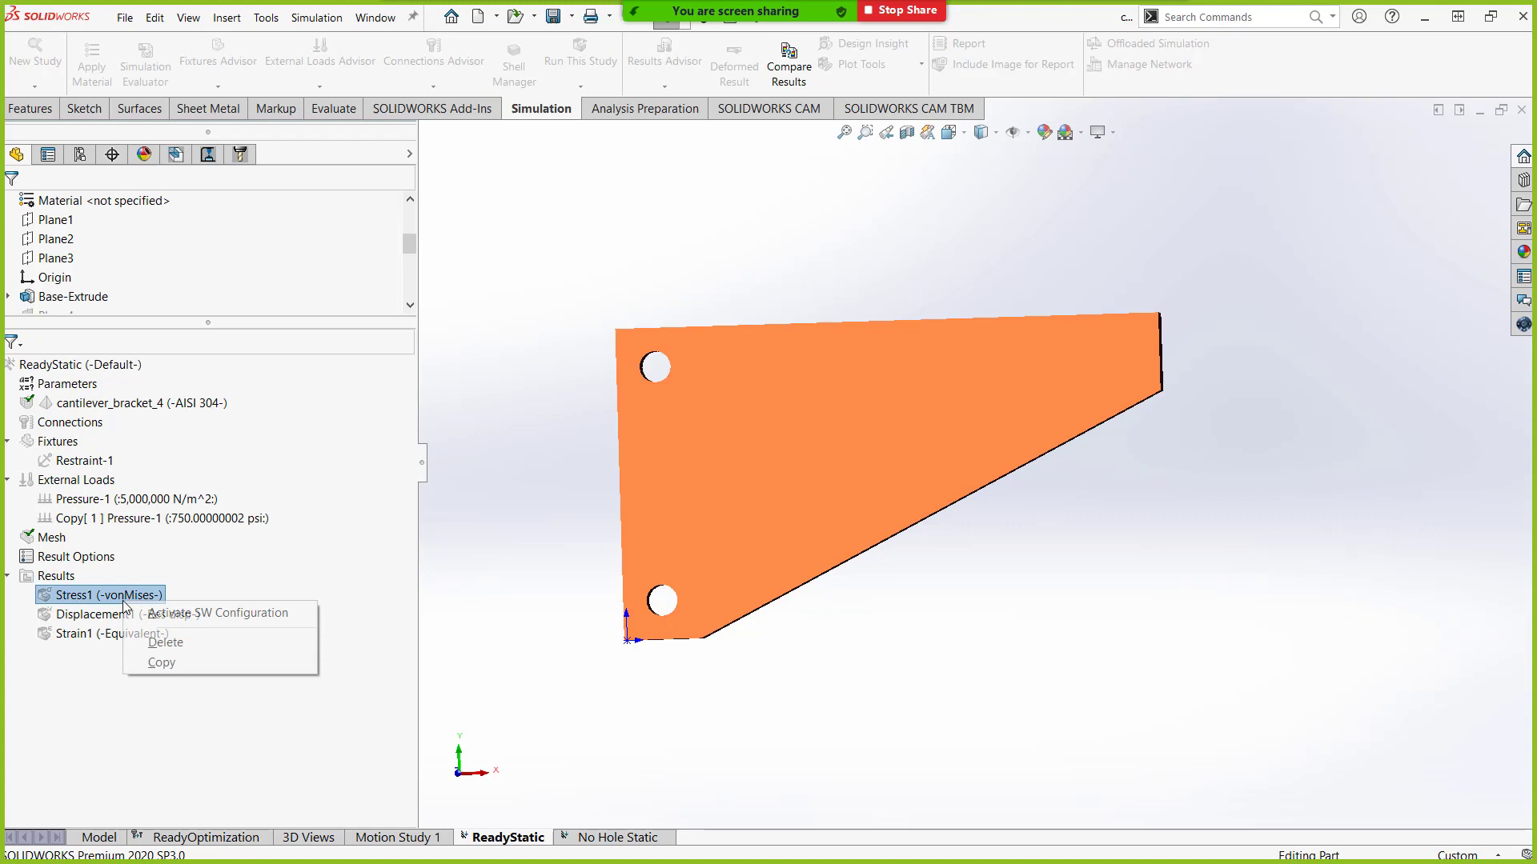
pyautogui.click(192, 613)
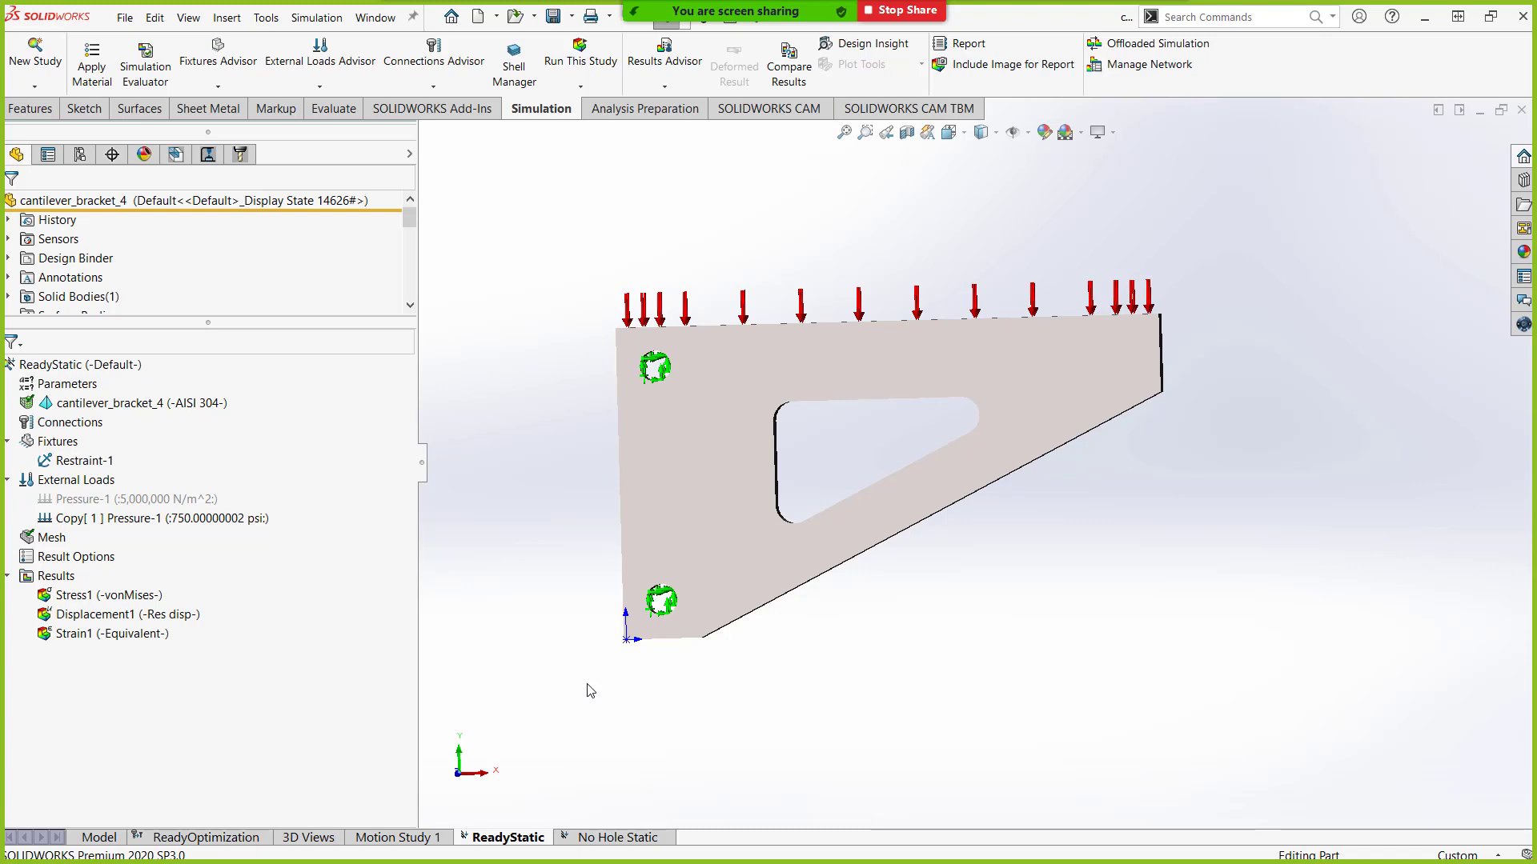
pyautogui.click(196, 838)
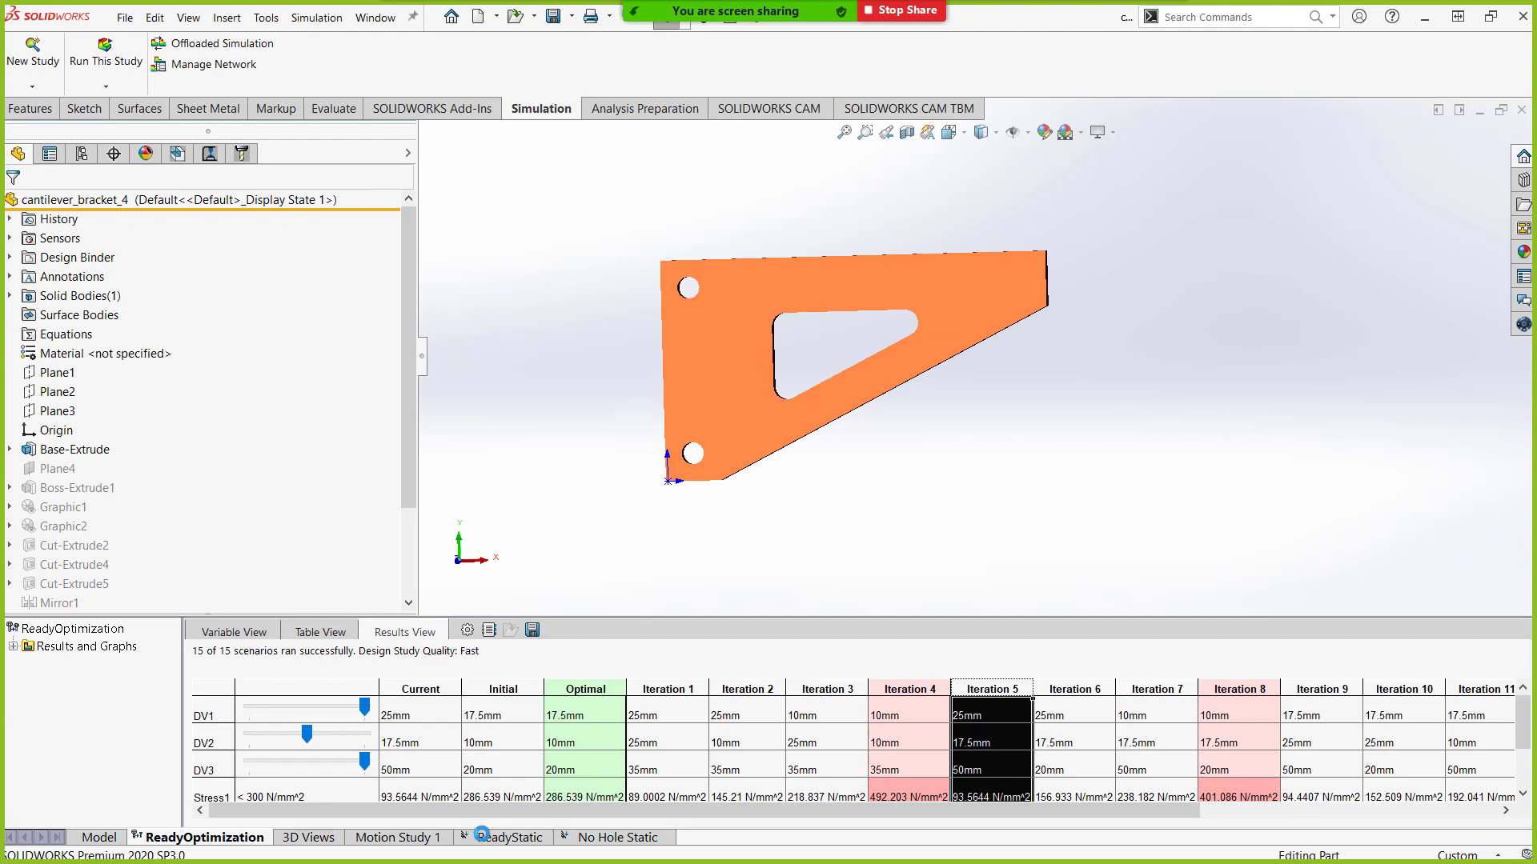
pyautogui.click(498, 838)
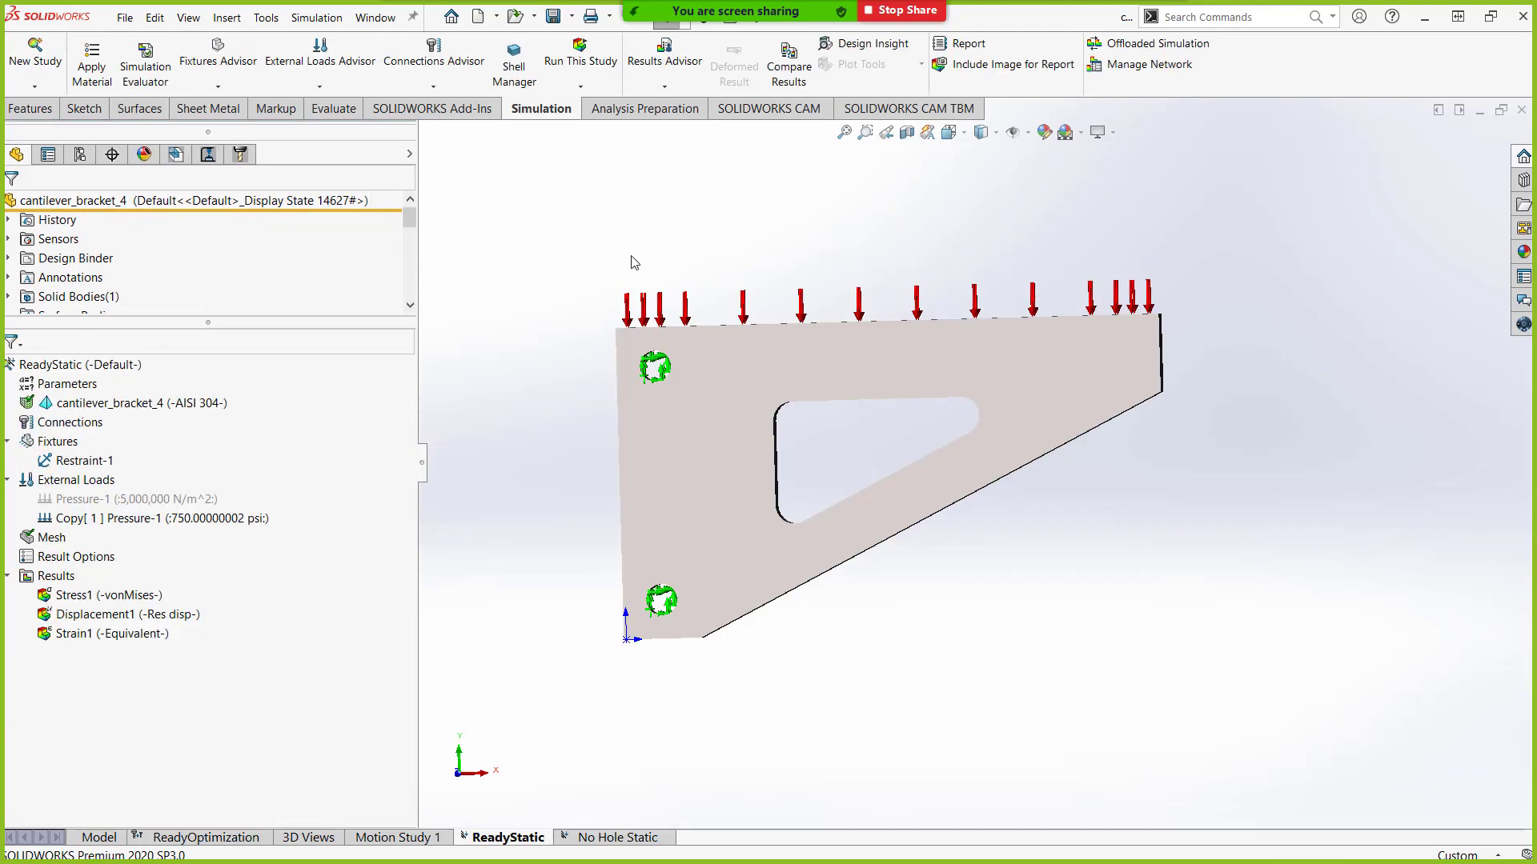
# Create a new Design Study, Design Study 1, for the cut-out bracket.
pyautogui.click(36, 64)
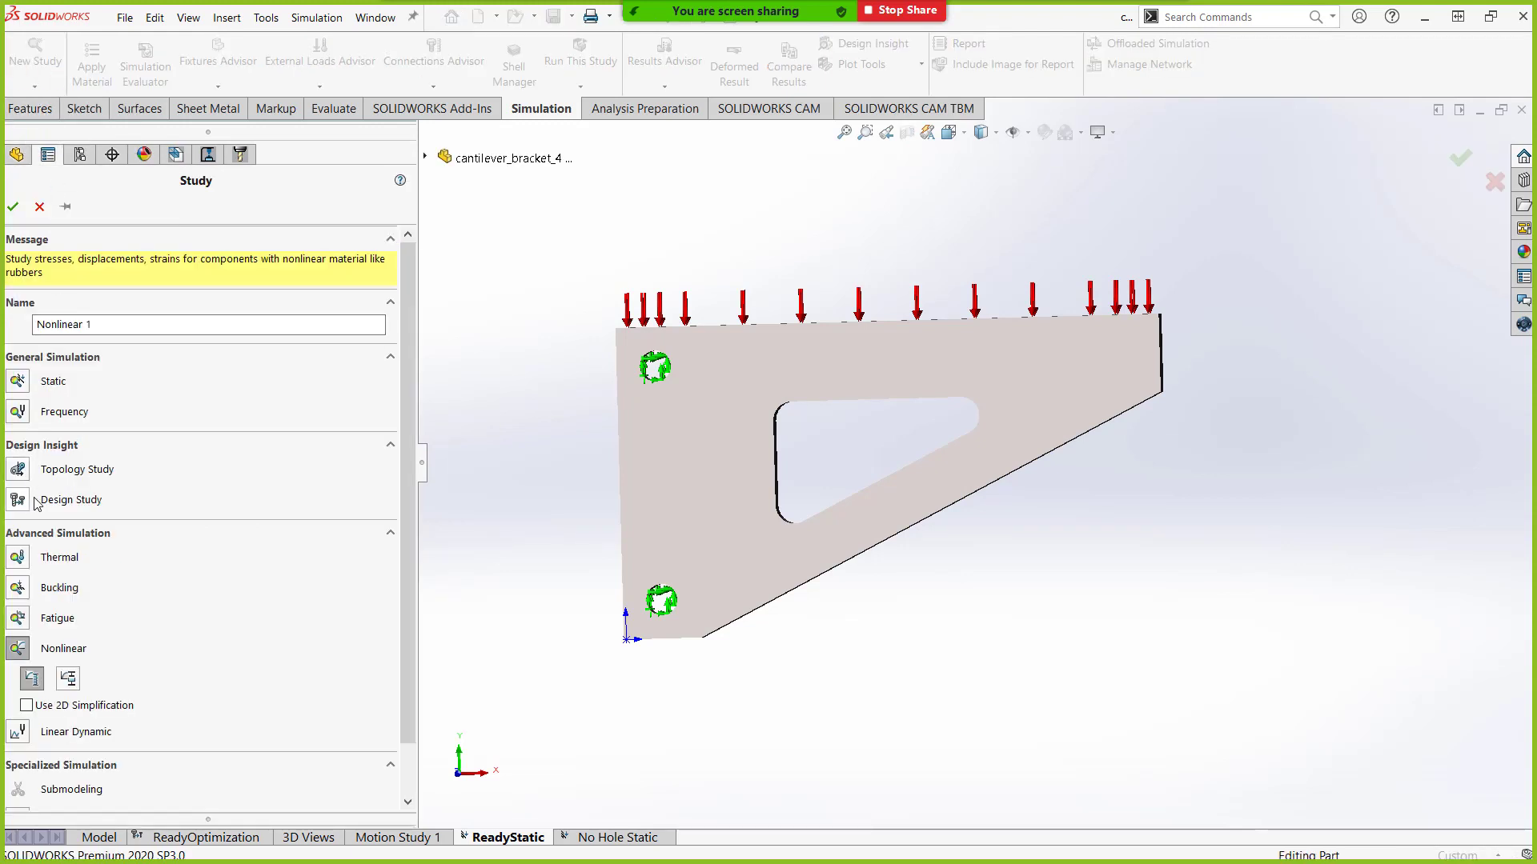
pyautogui.click(22, 501)
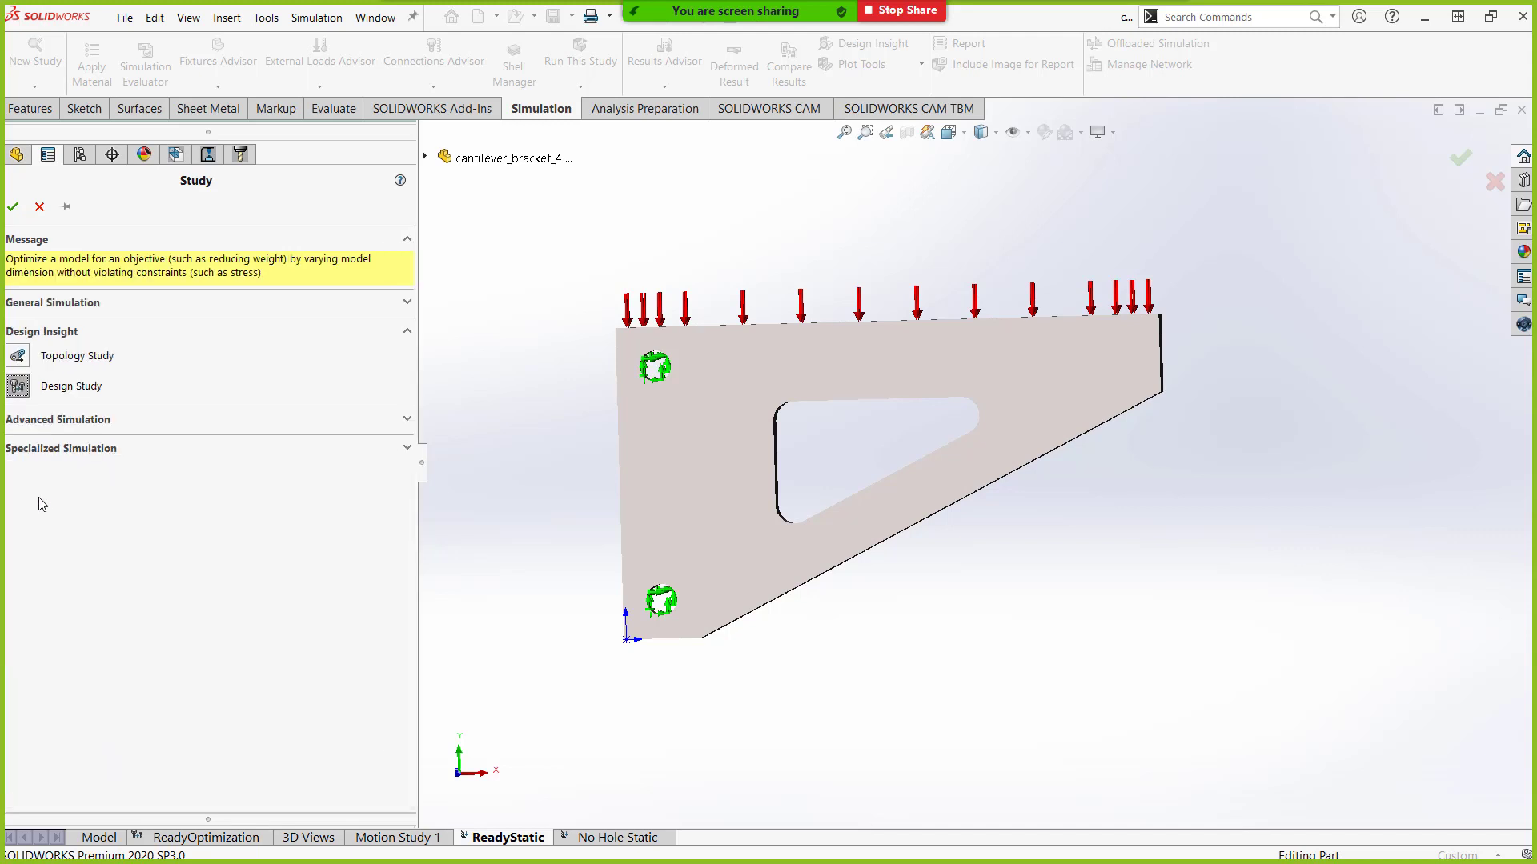
pyautogui.click(13, 207)
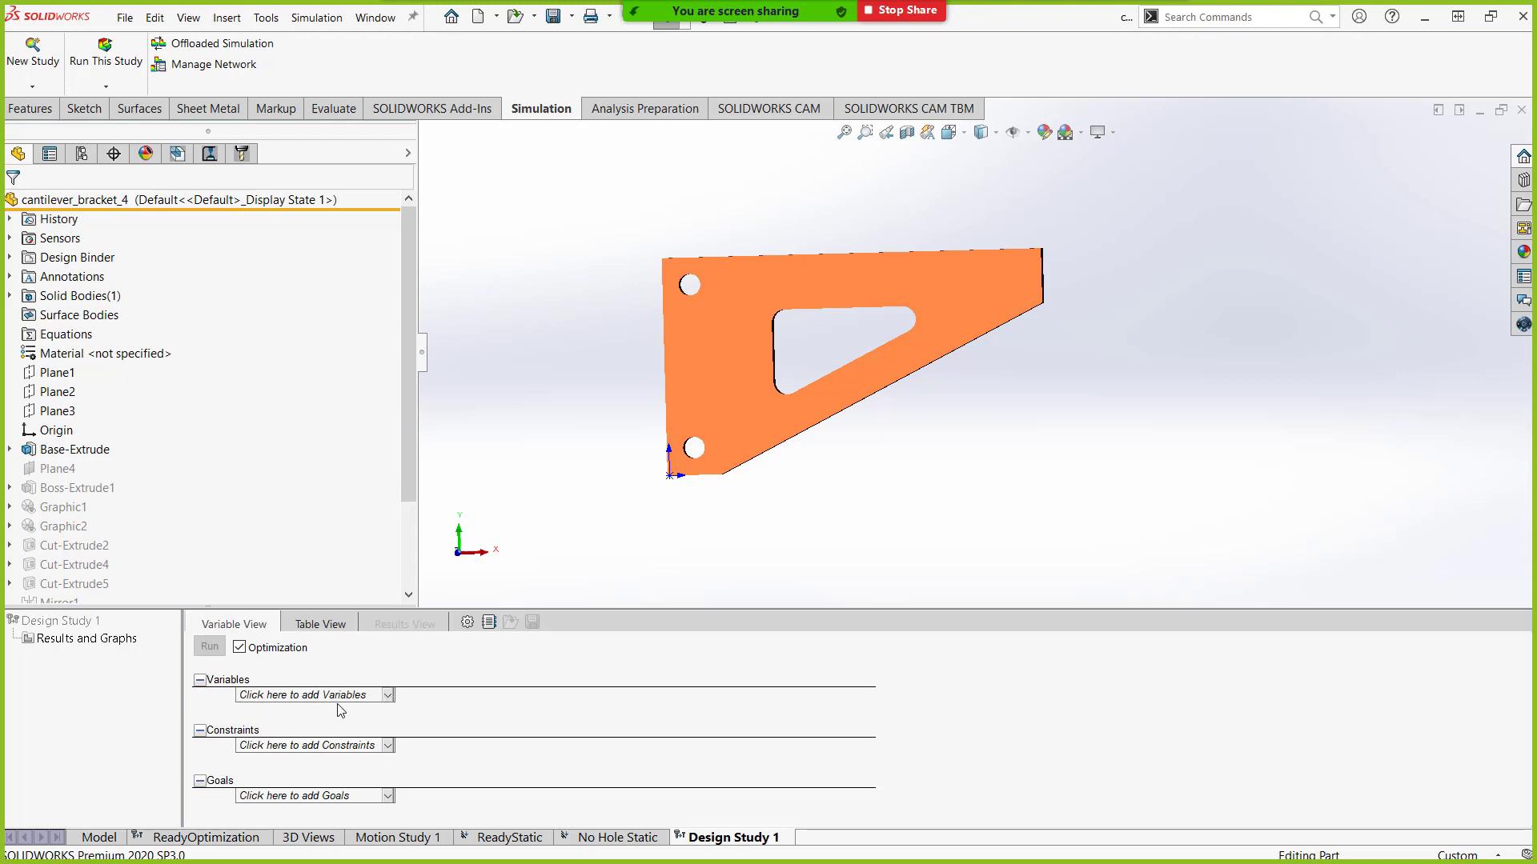
pyautogui.click(389, 696)
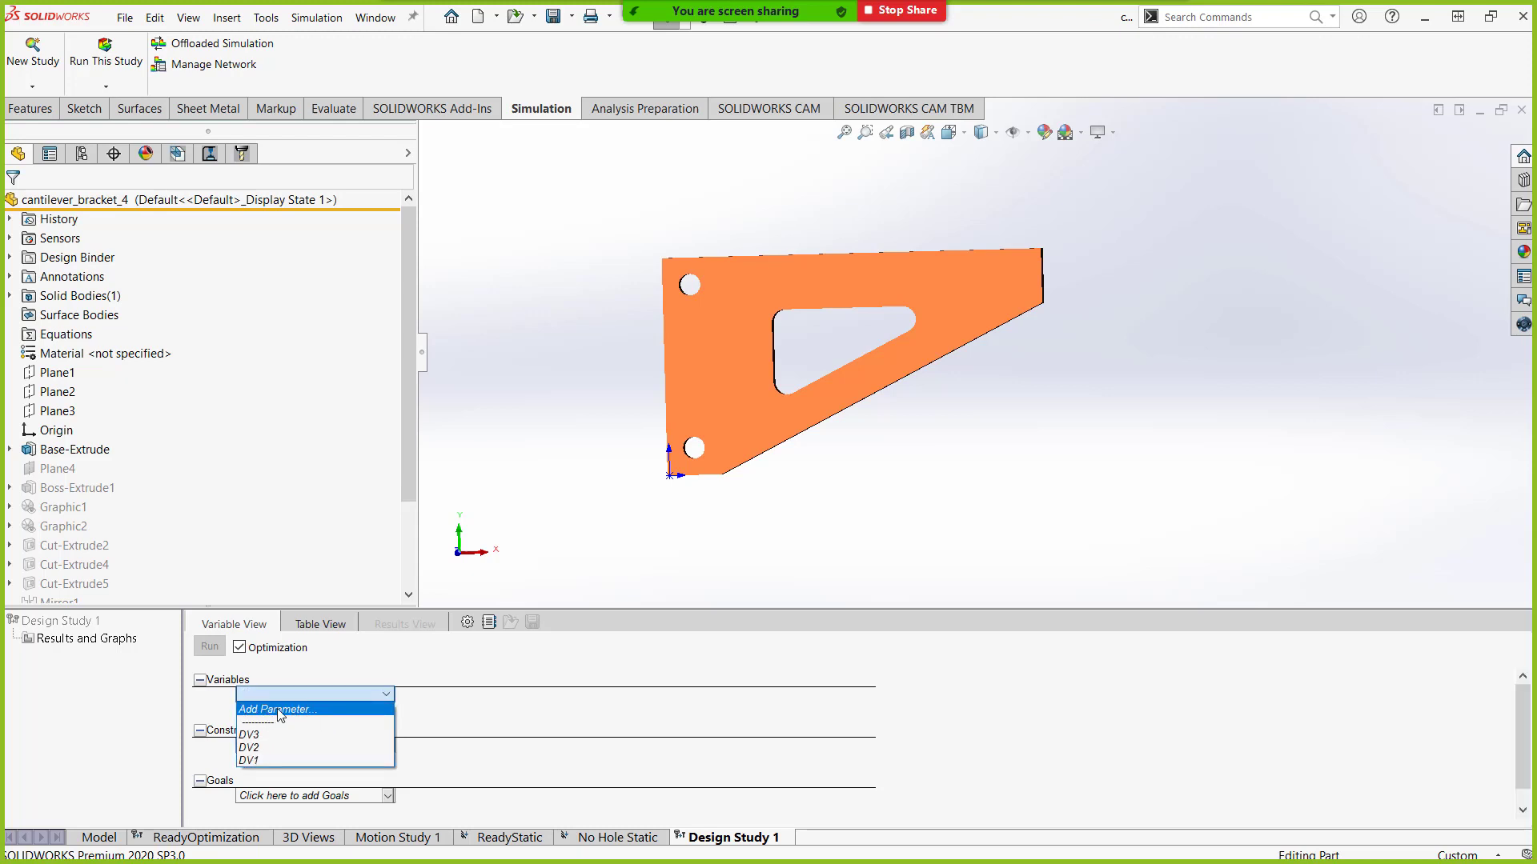
pyautogui.click(282, 710)
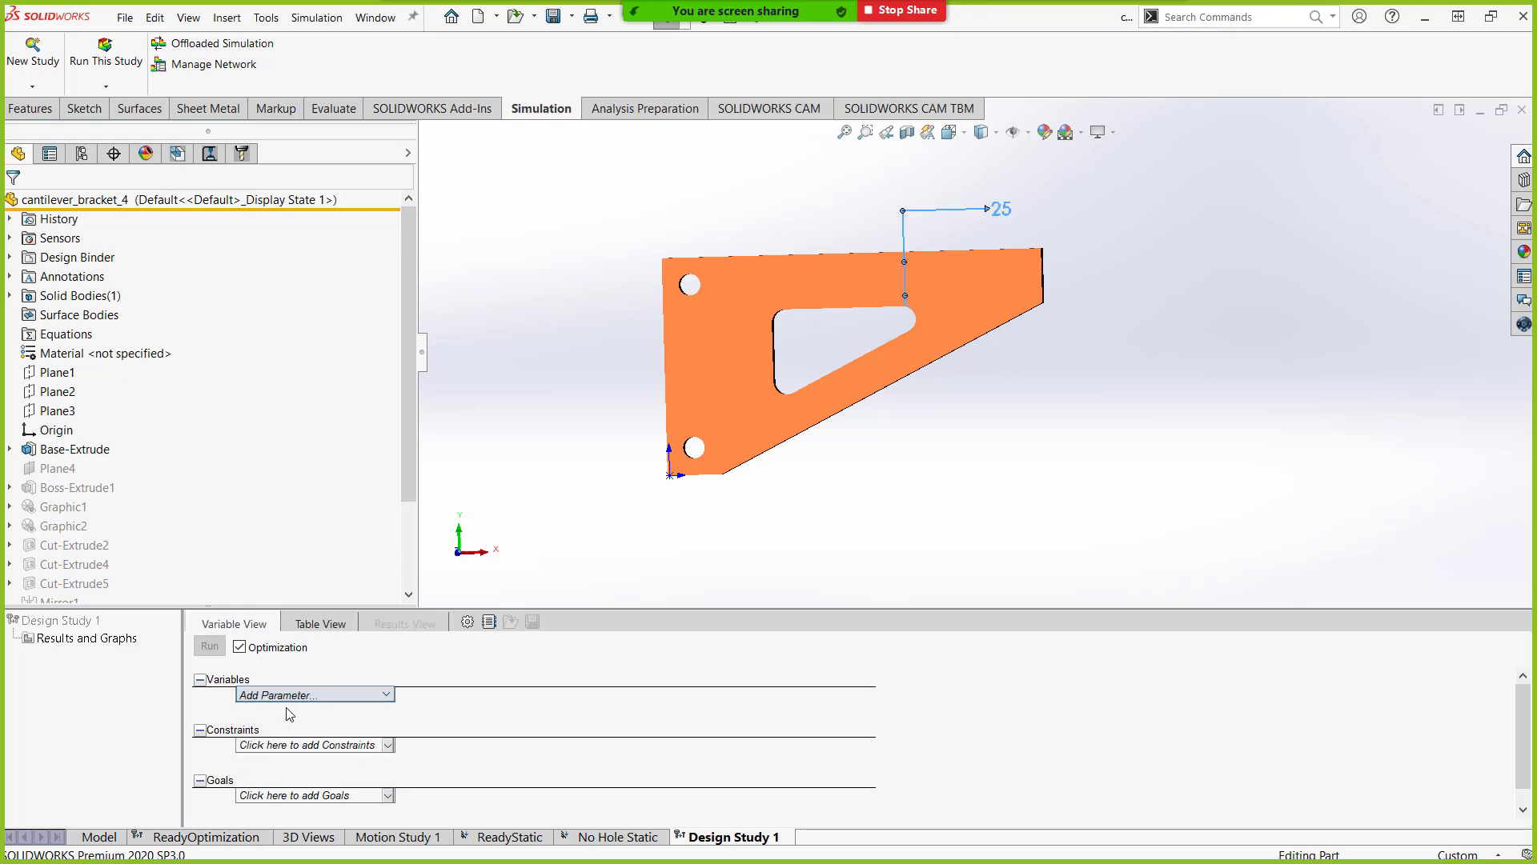
pyautogui.moveTo(362, 20); pyautogui.dragTo(383, 223)
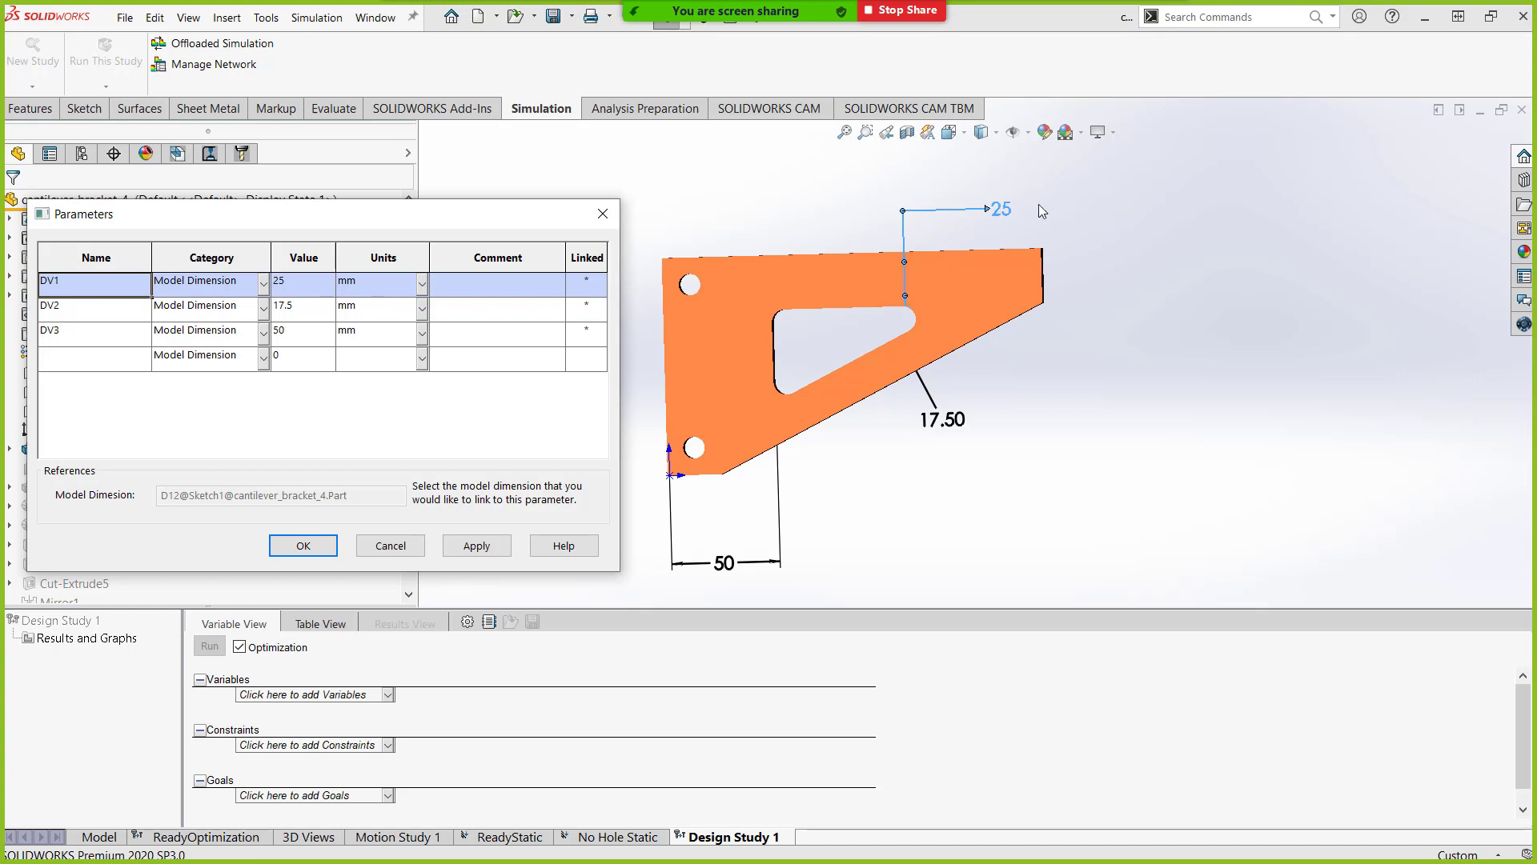
pyautogui.click(105, 312)
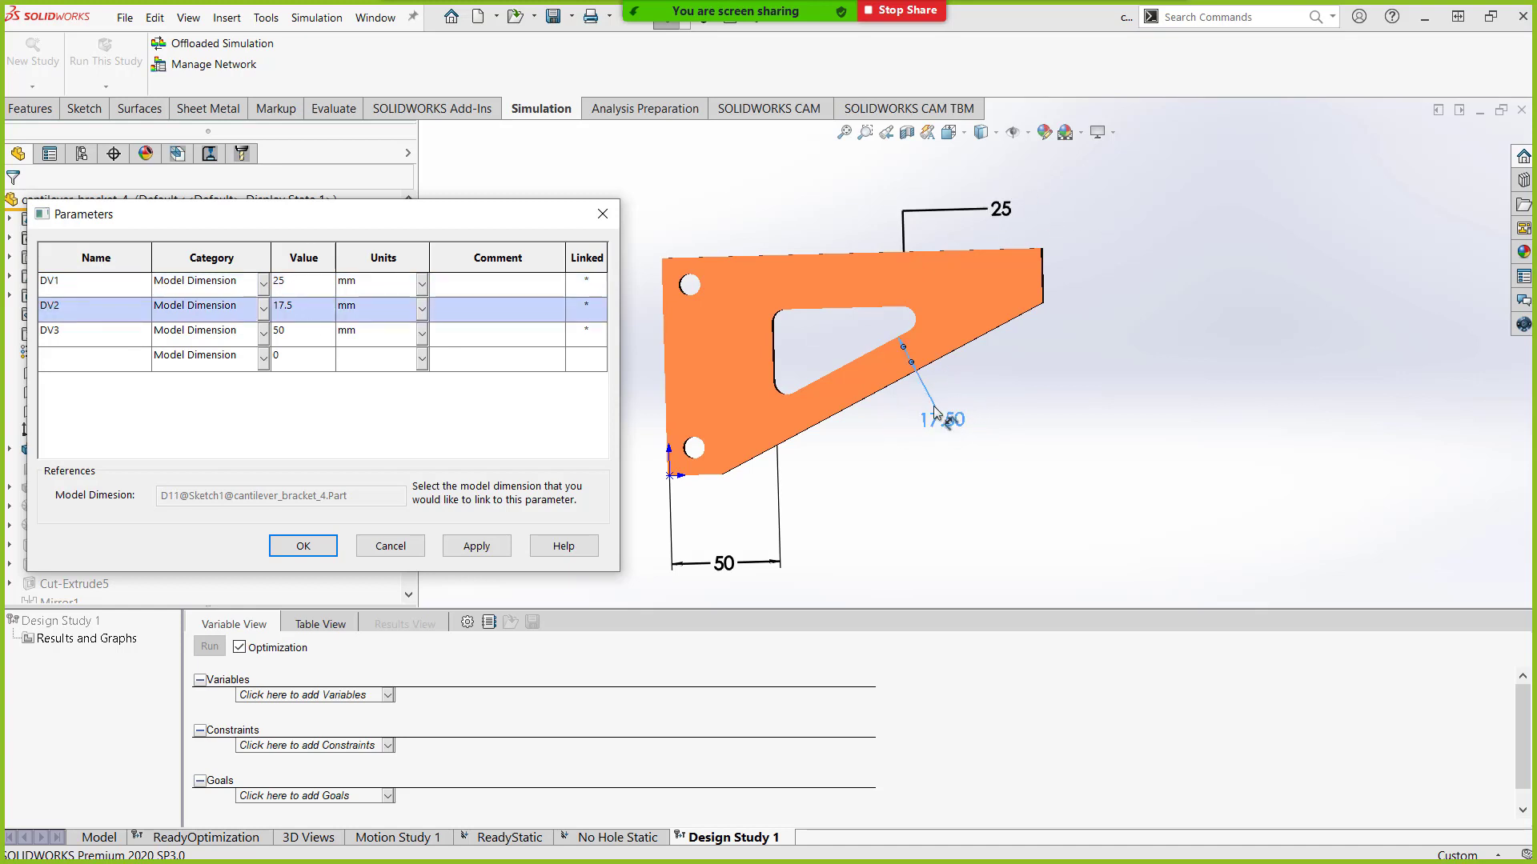
pyautogui.click(74, 335)
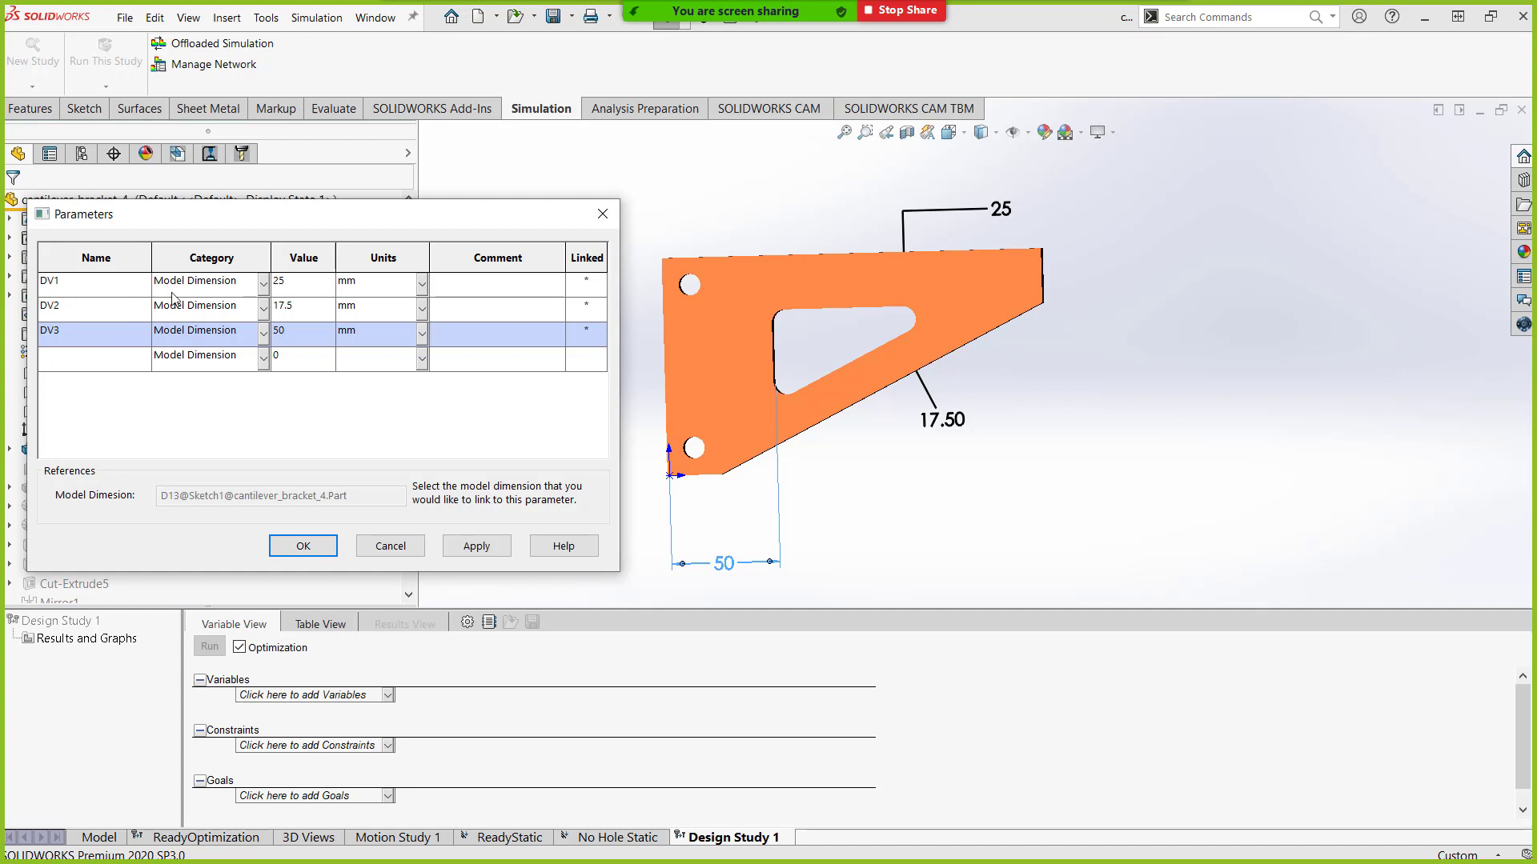
pyautogui.click(302, 552)
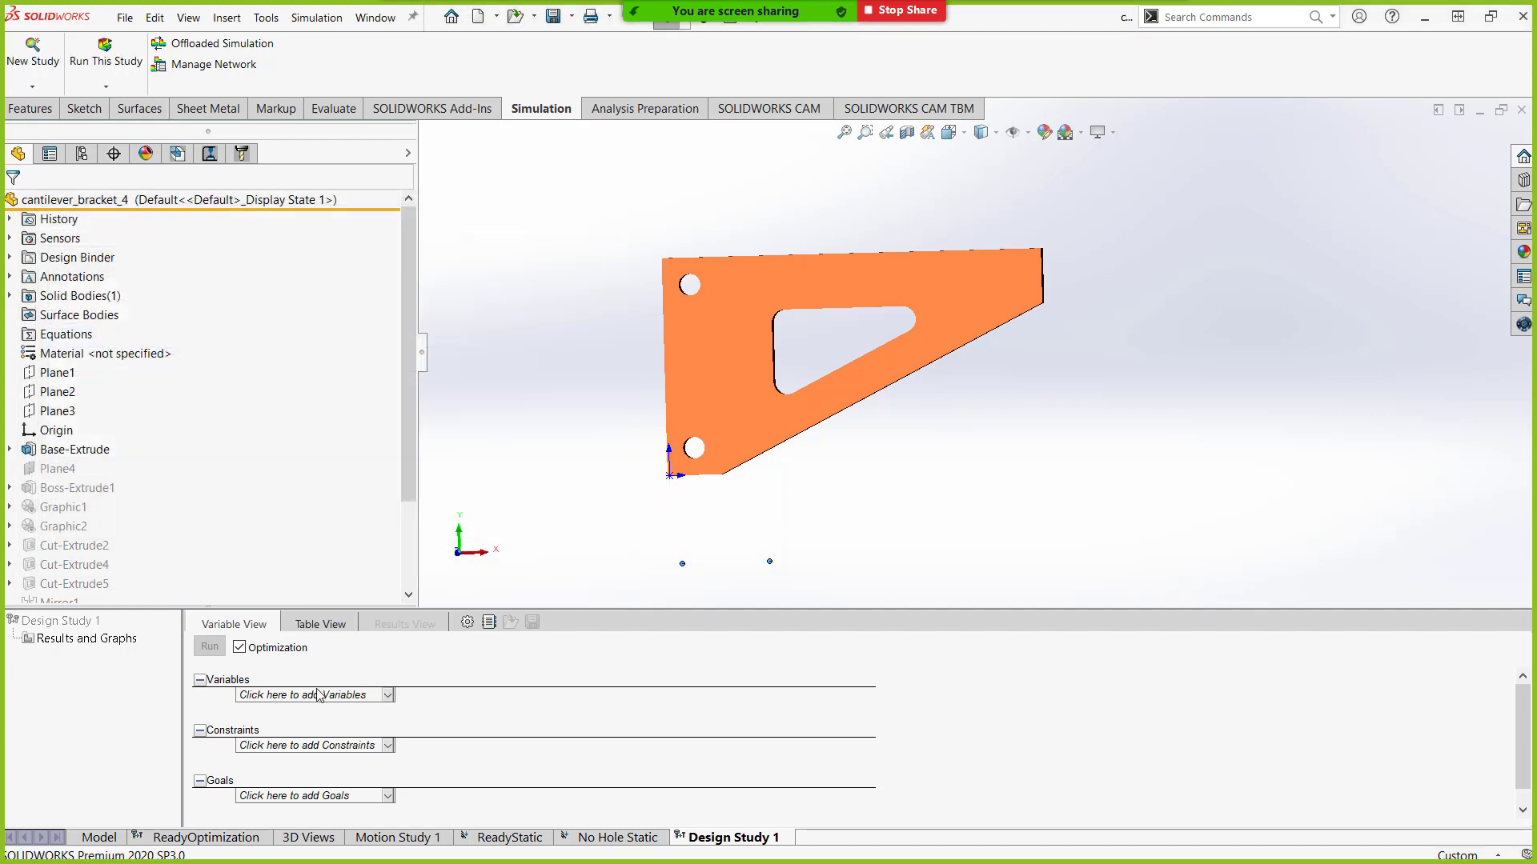
# Add DV1, DV2 and DV3 as design variables in Design Study 1.
pyautogui.click(384, 696)
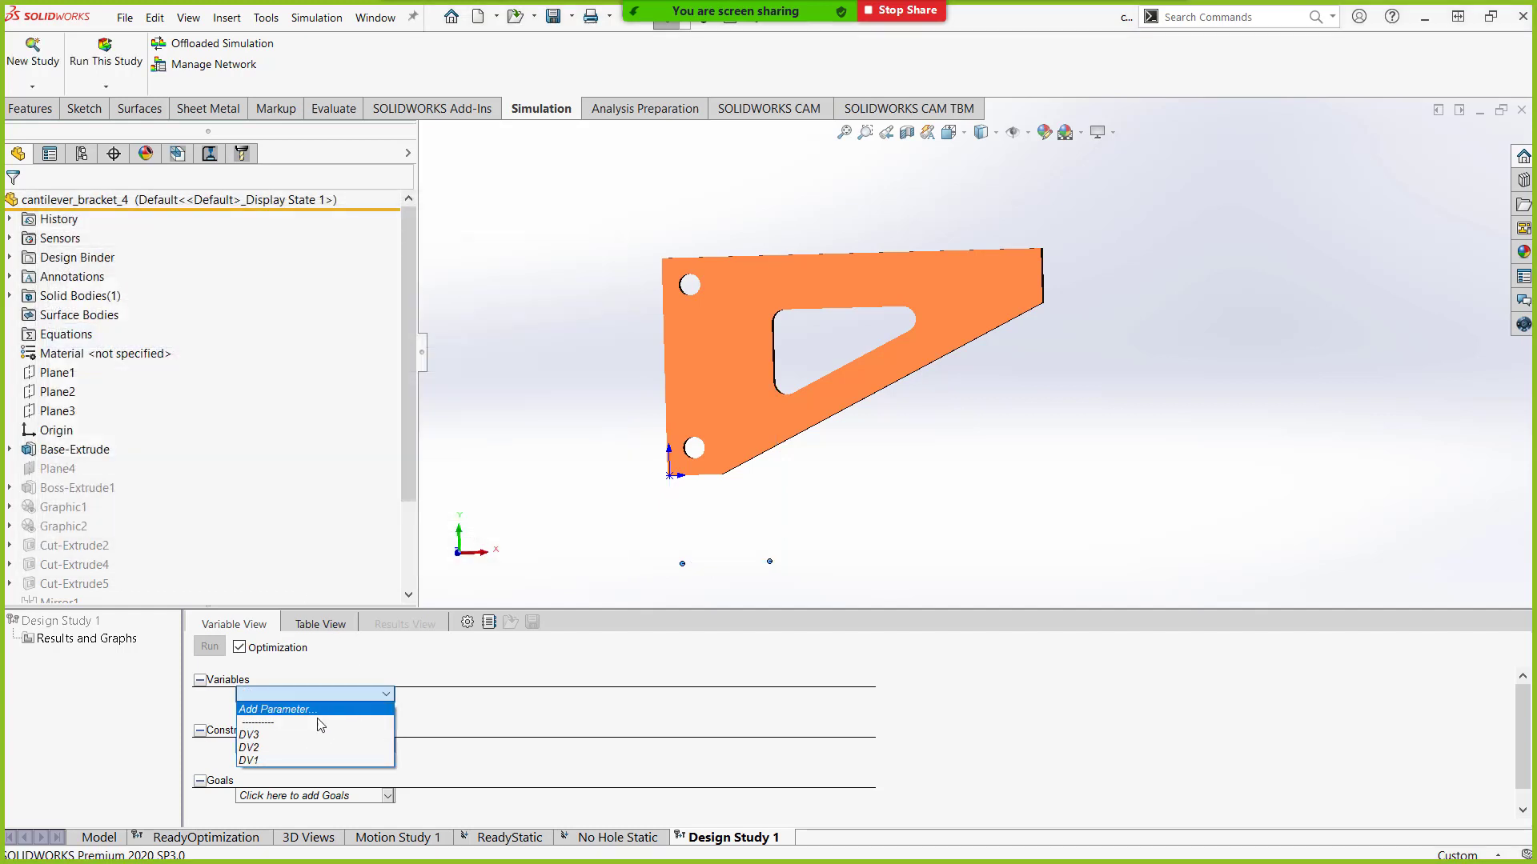
pyautogui.click(261, 761)
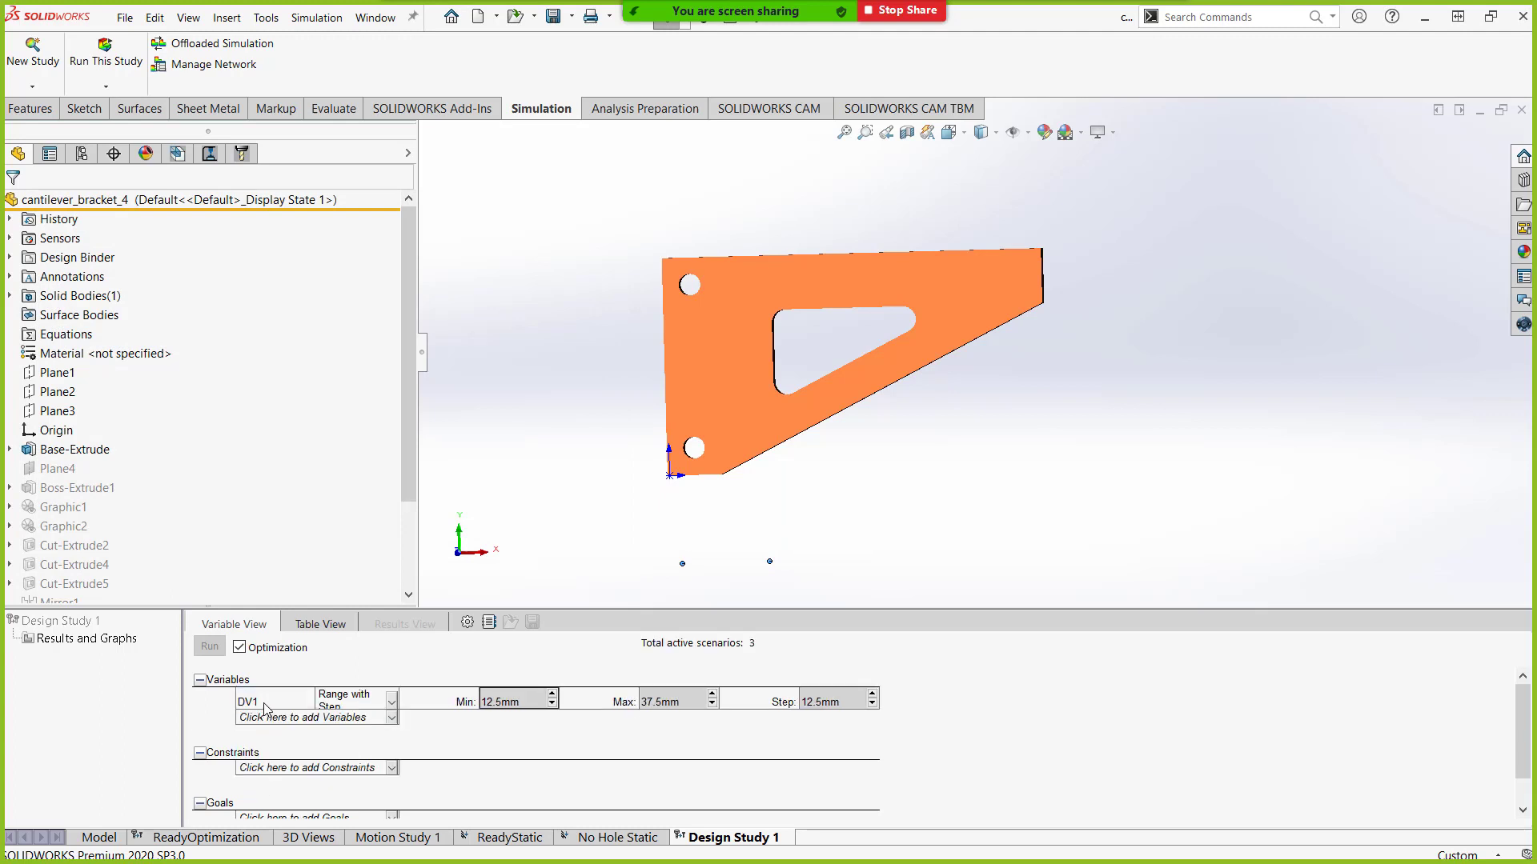
pyautogui.click(392, 720)
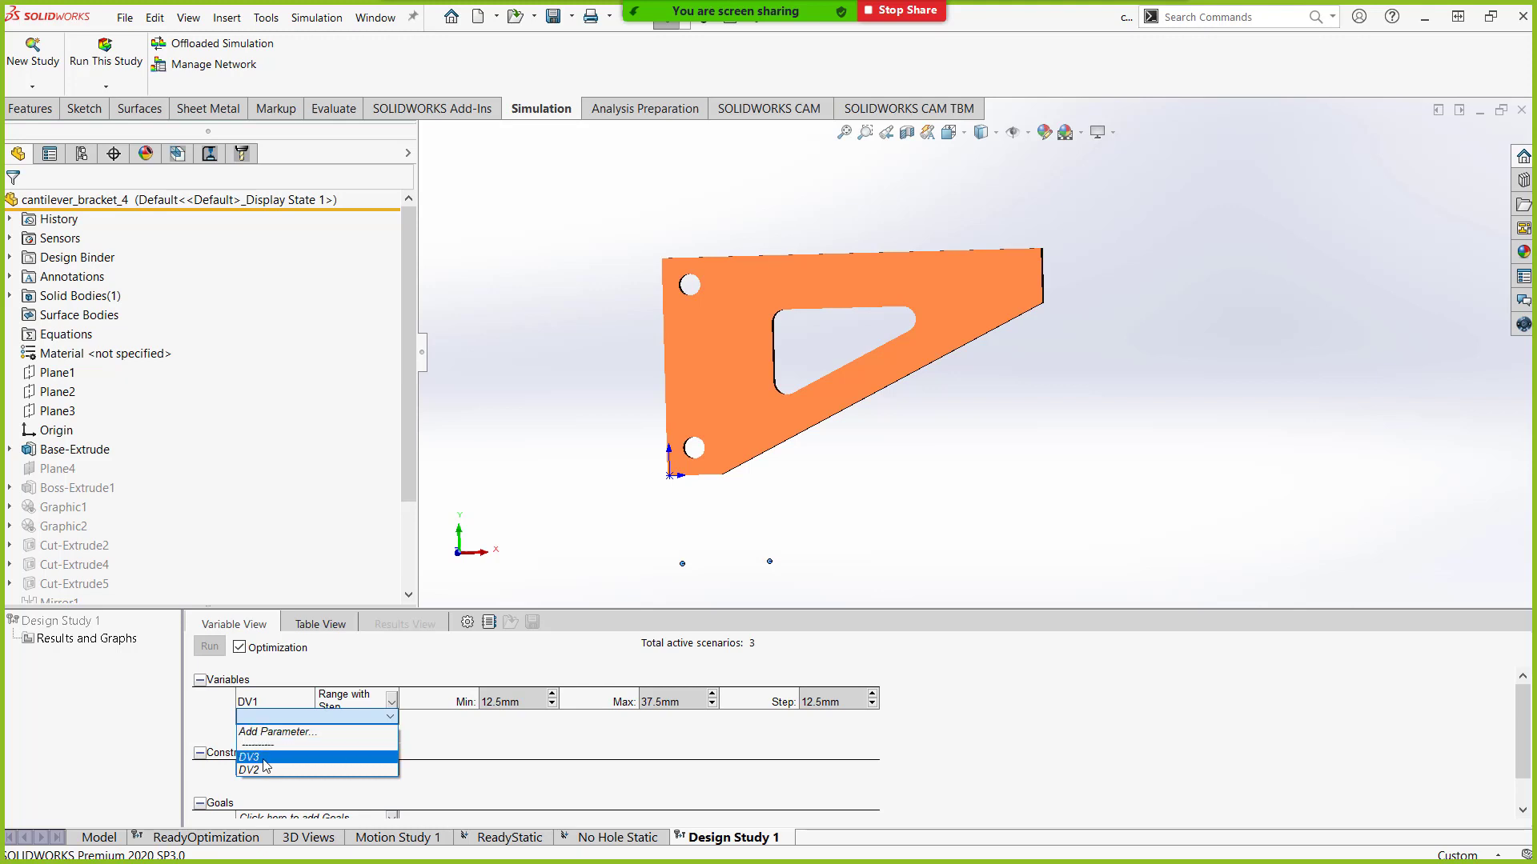
pyautogui.click(258, 770)
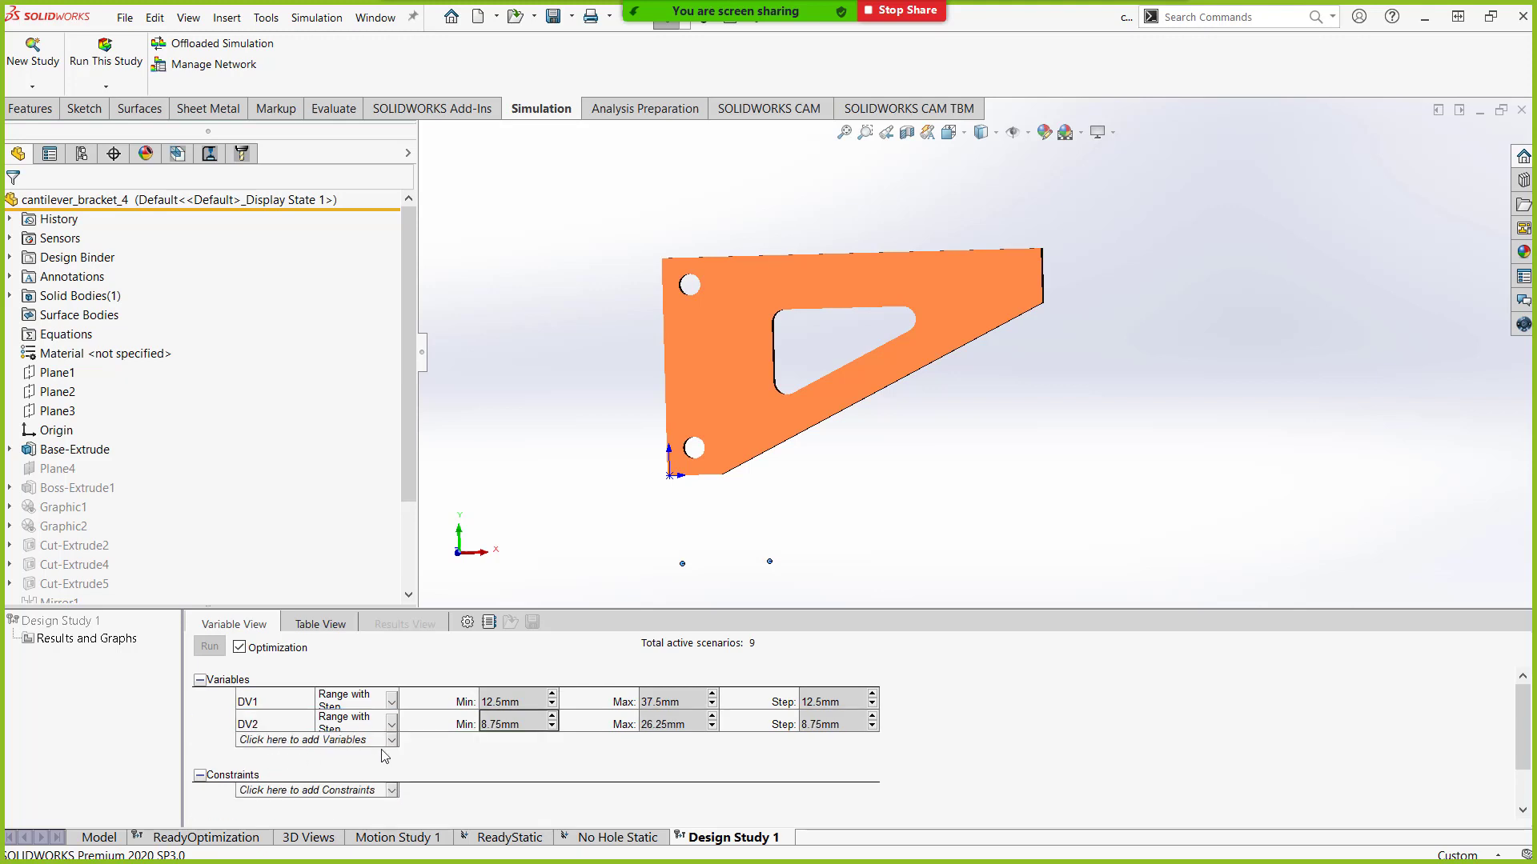
pyautogui.click(372, 741)
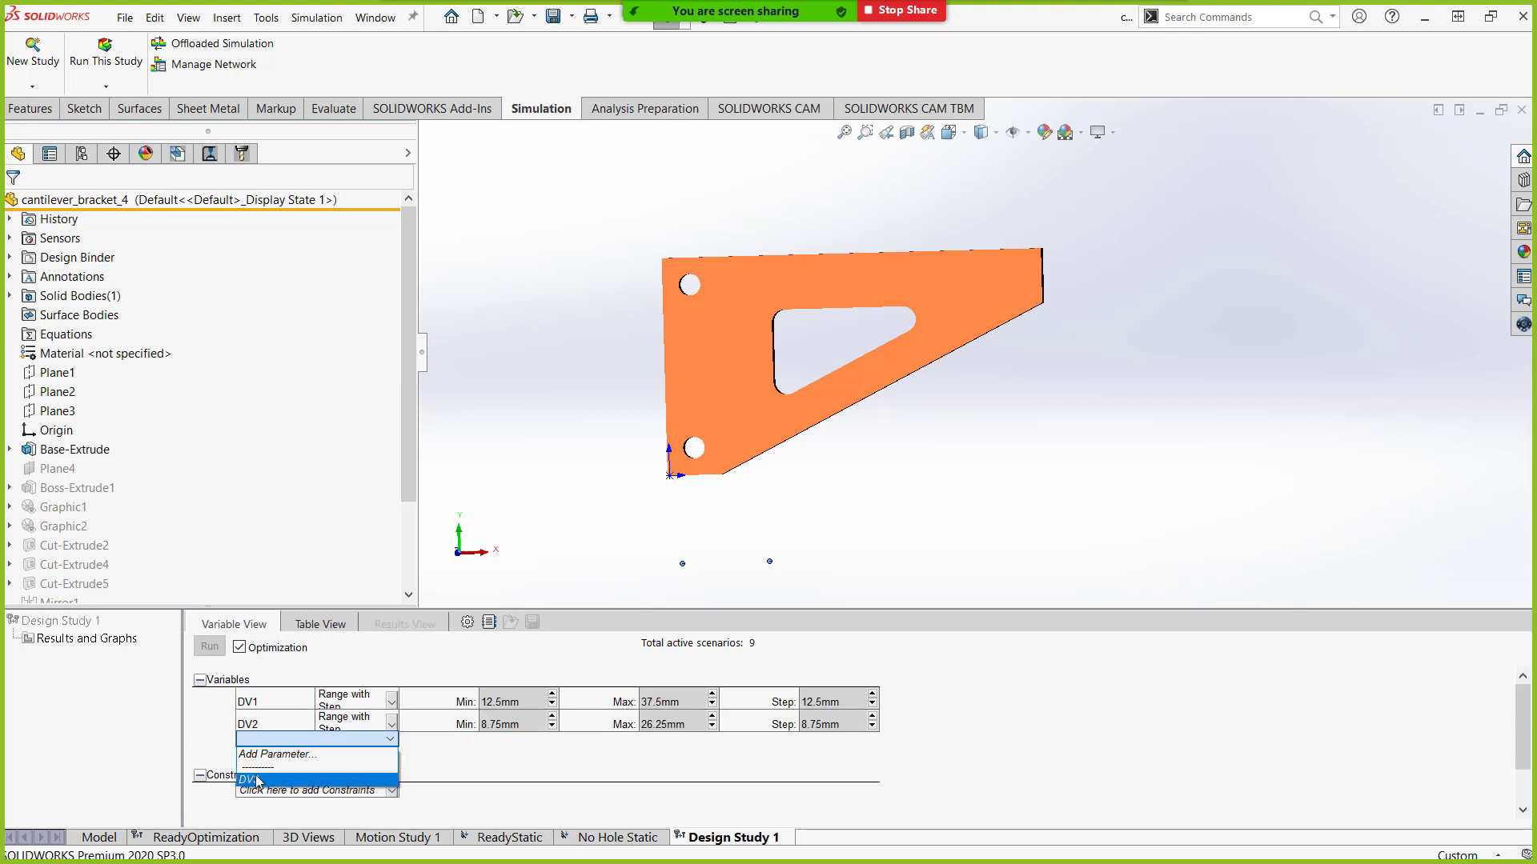
pyautogui.click(256, 775)
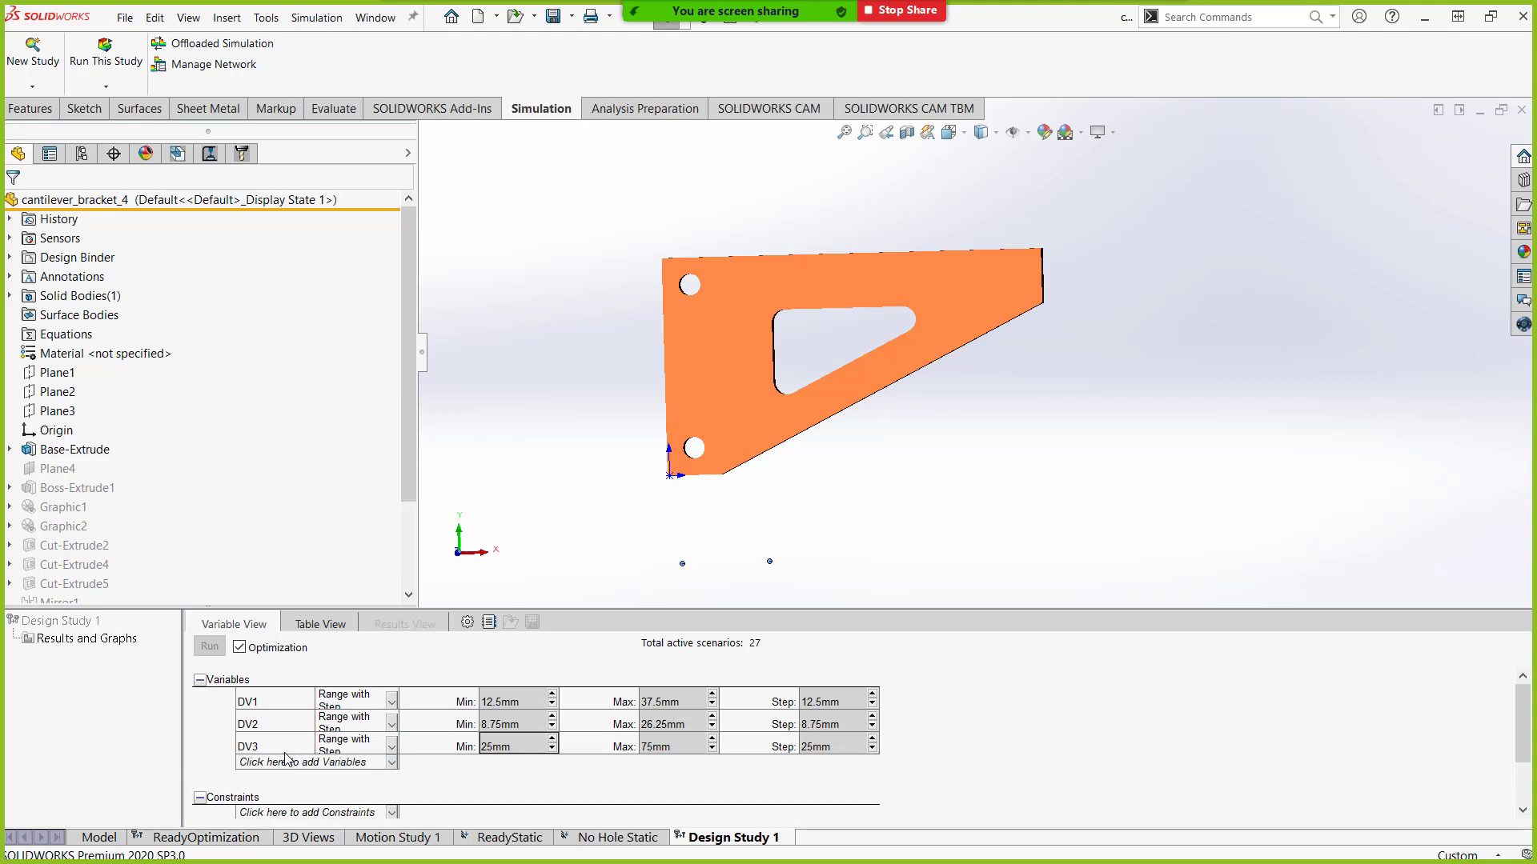
# Set DV1, DV2 and DV3 to plain Range variation, then start editing DV1's minimum.
pyautogui.click(392, 704)
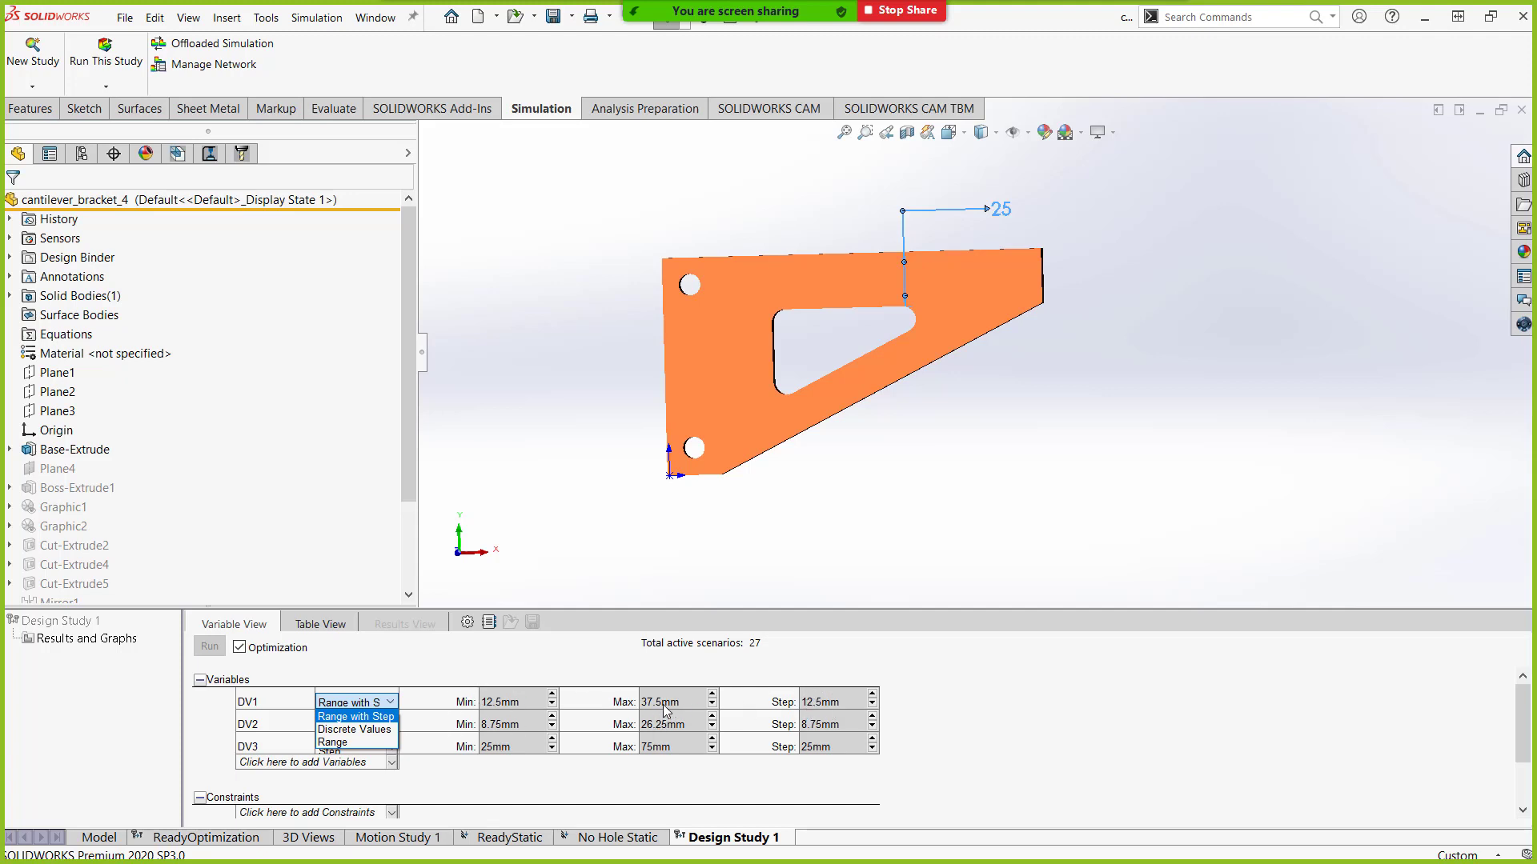
pyautogui.click(356, 729)
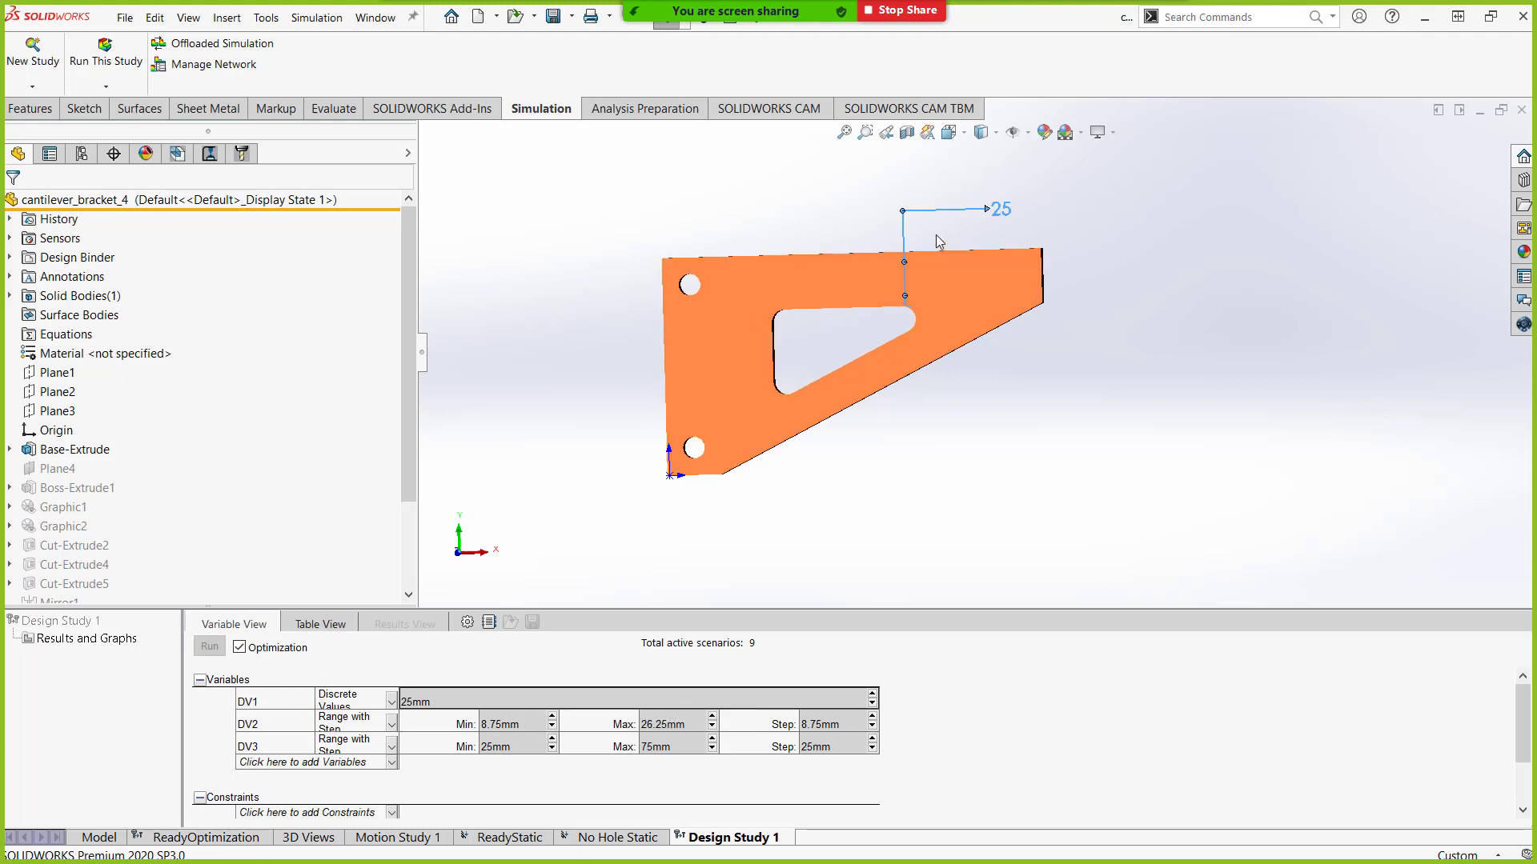
pyautogui.click(390, 702)
pyautogui.click(349, 743)
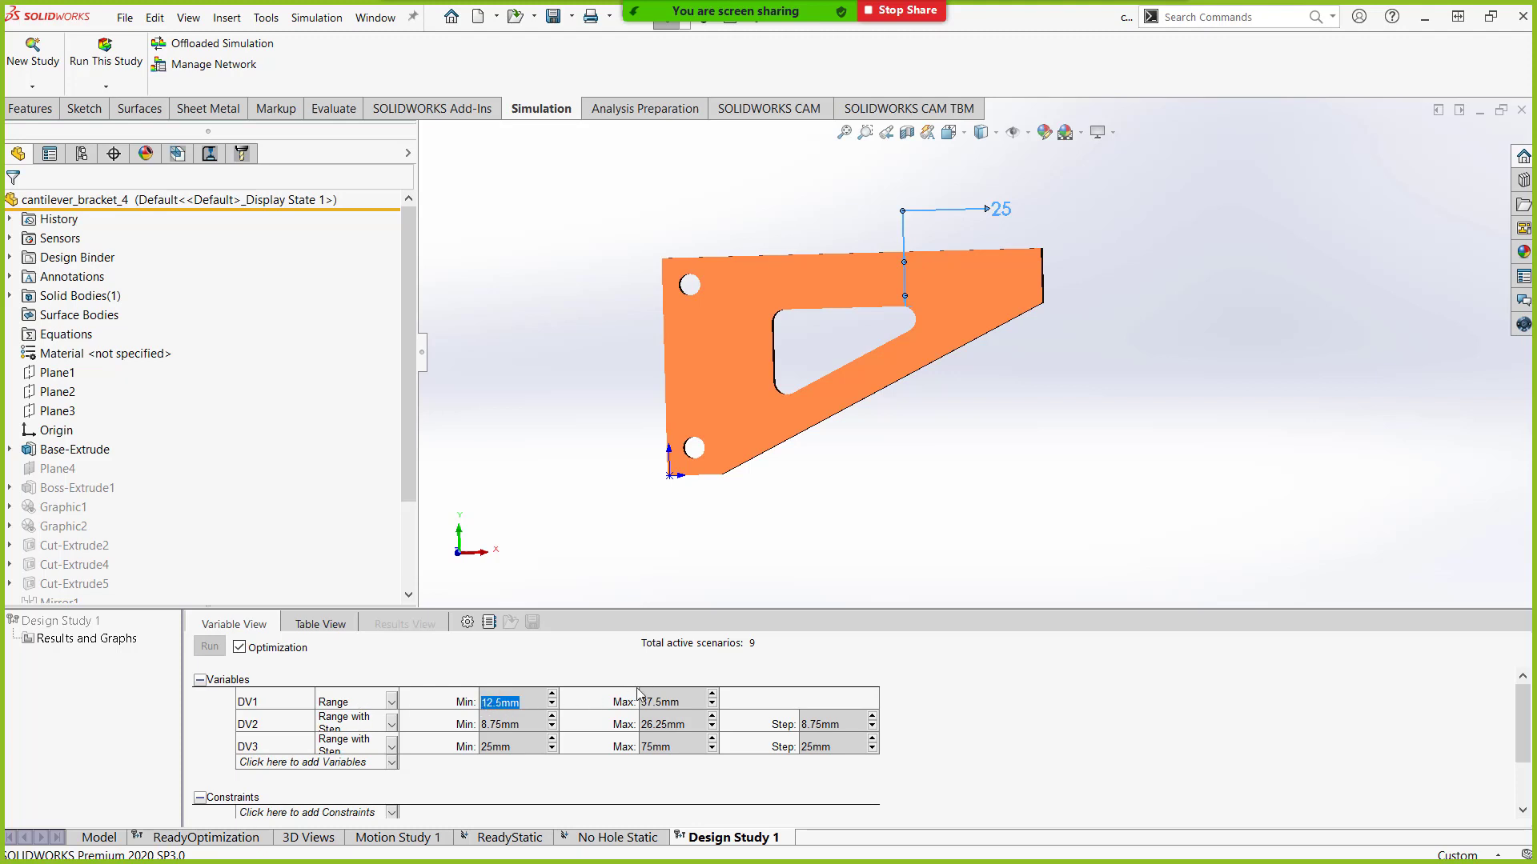
pyautogui.click(392, 724)
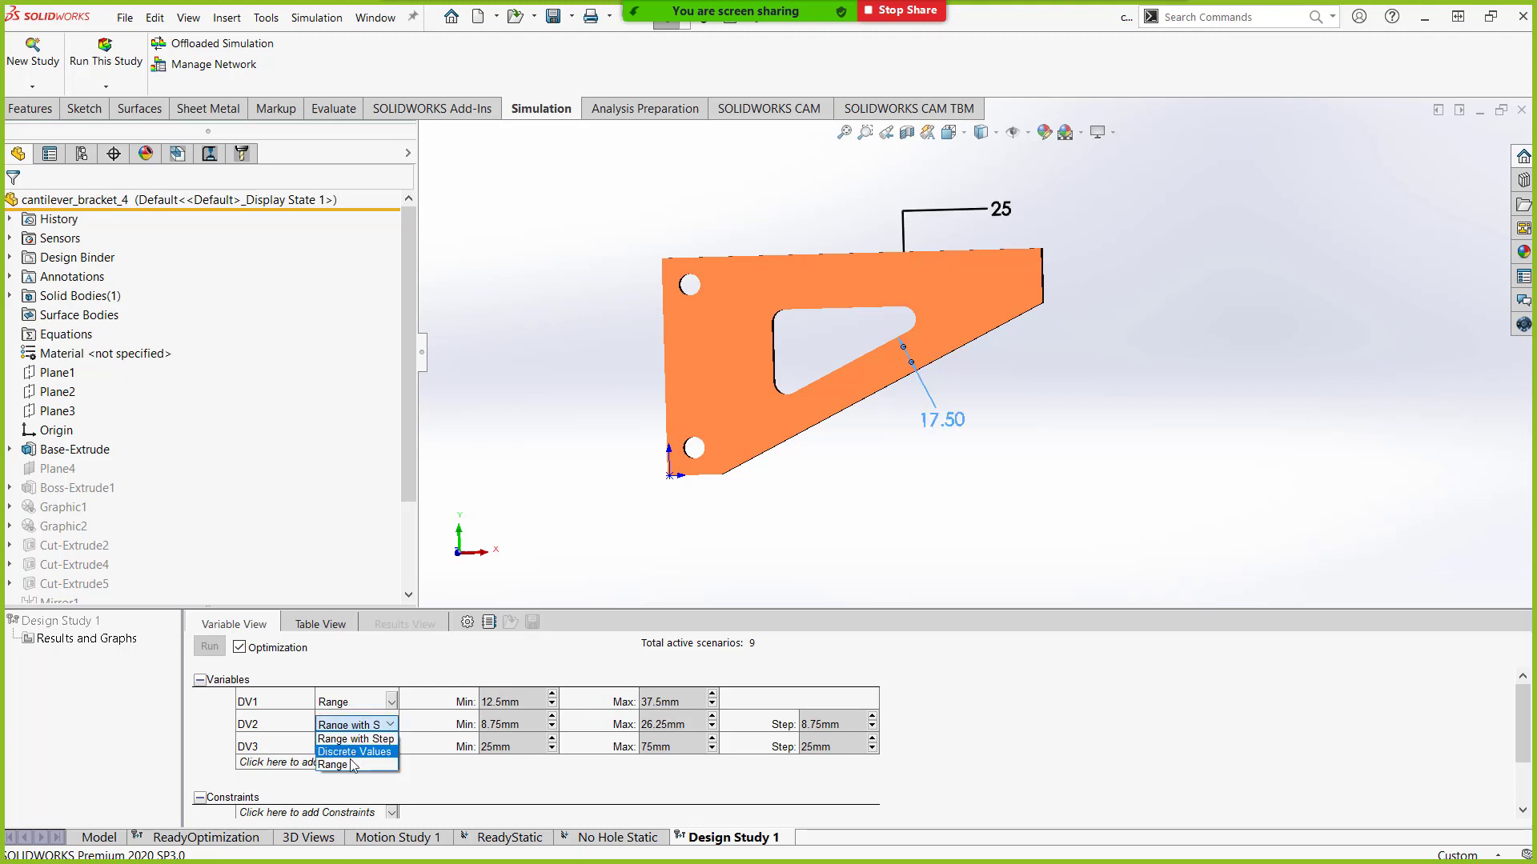
pyautogui.click(369, 762)
pyautogui.click(391, 749)
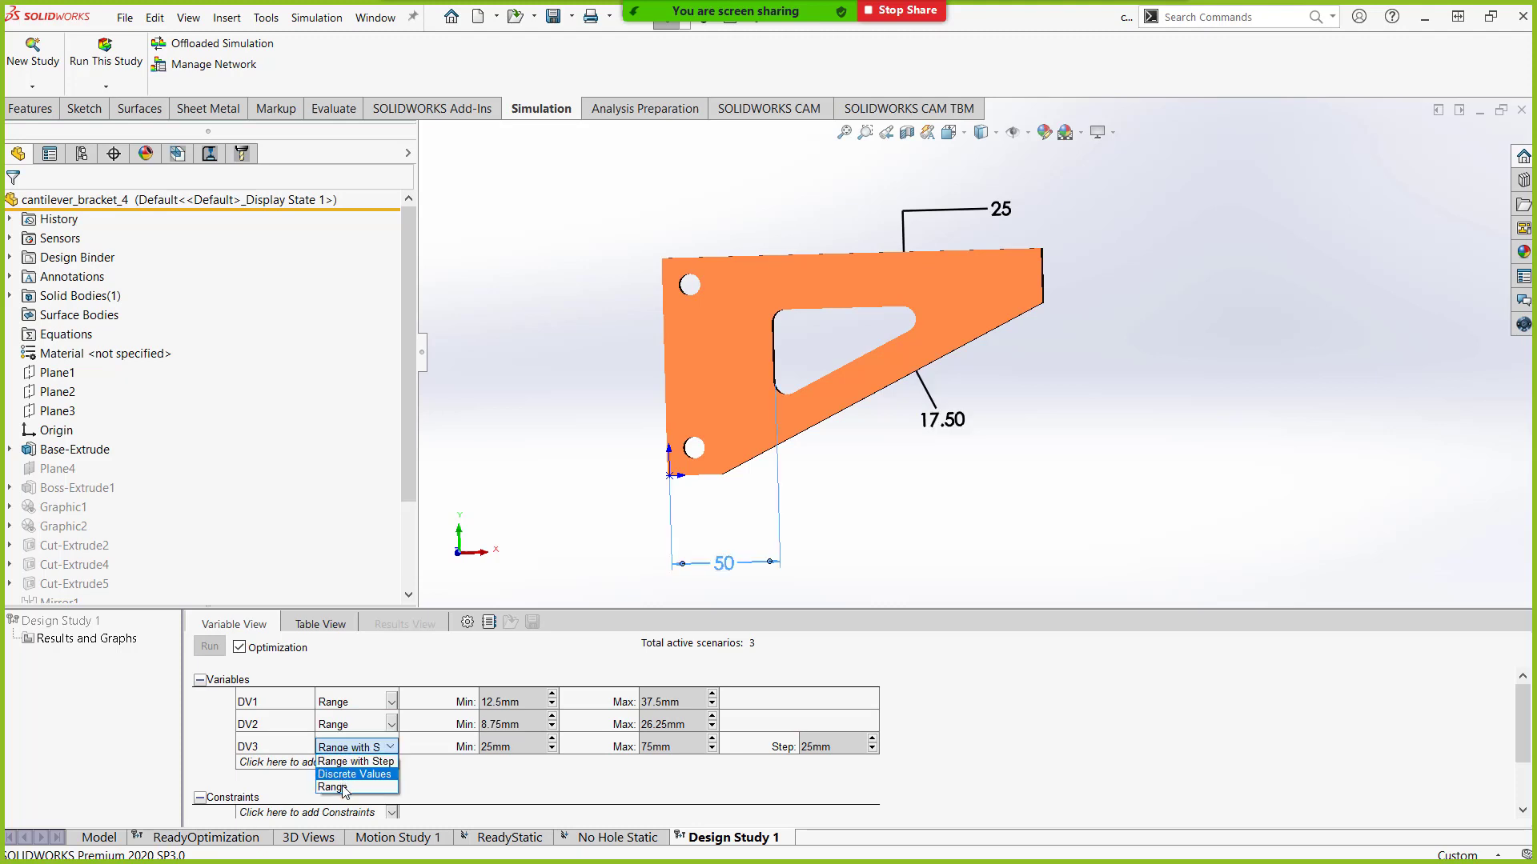
pyautogui.click(369, 762)
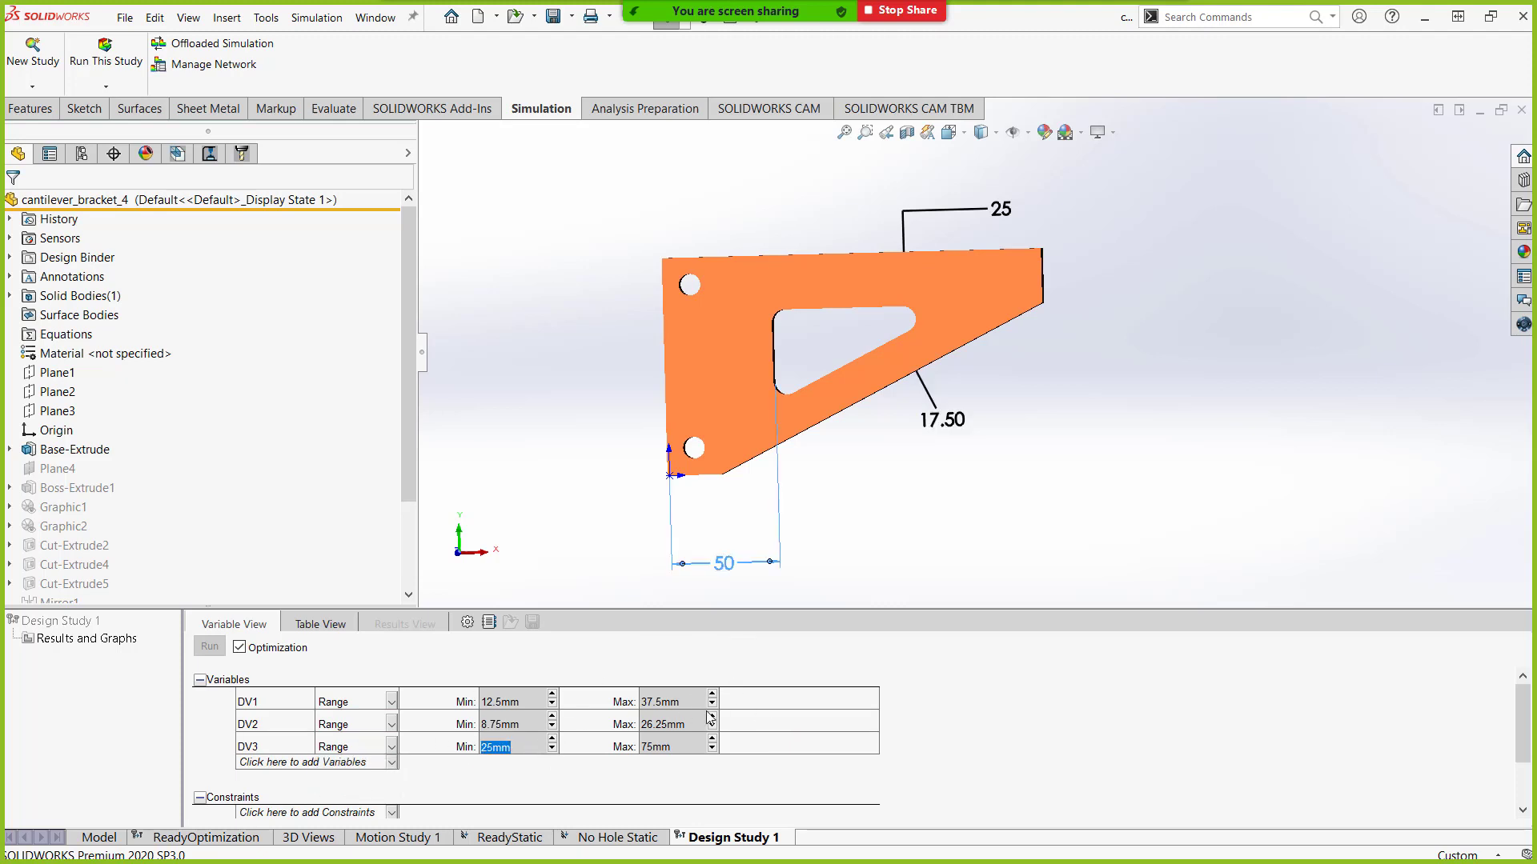
pyautogui.click(515, 702)
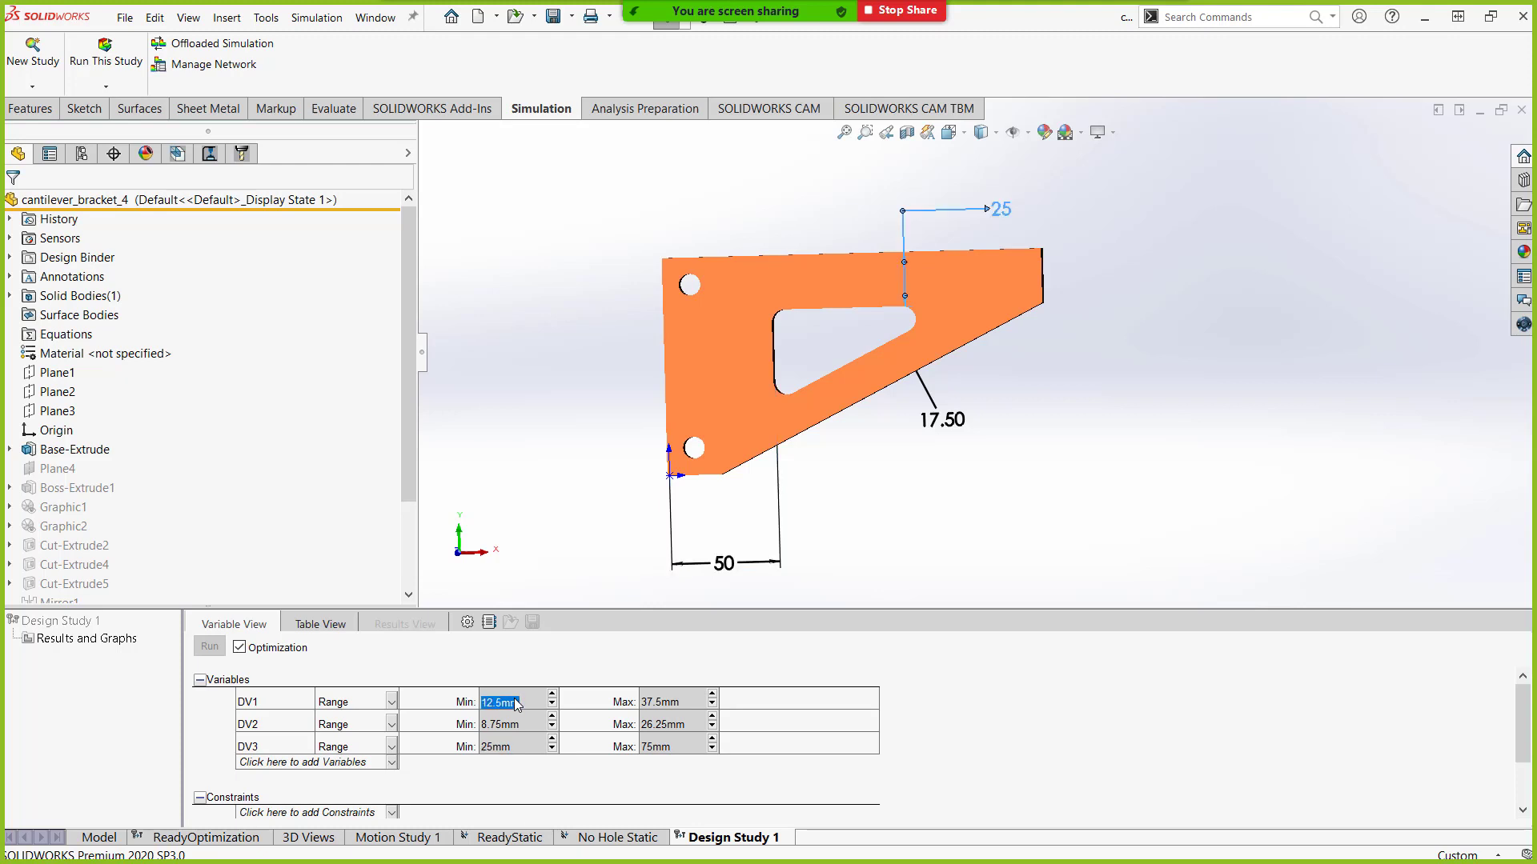
# Enter Min/Max values: DV1 10–25 mm, DV2 10–25 mm, DV3 20–50 mm.
pyautogui.click(654, 703)
pyautogui.write('25')
pyautogui.click(493, 728)
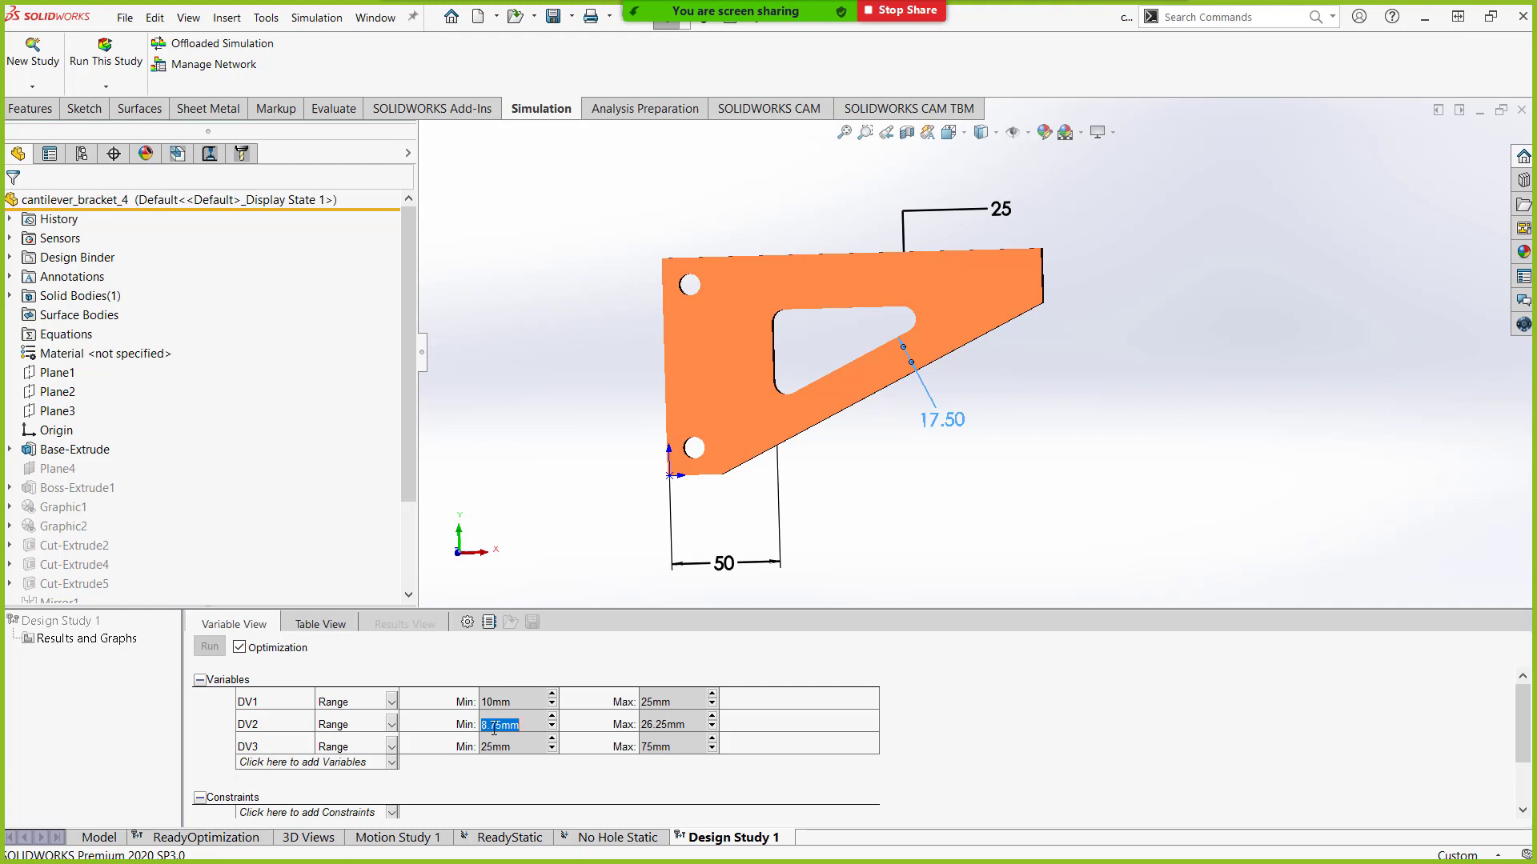
pyautogui.write('10')
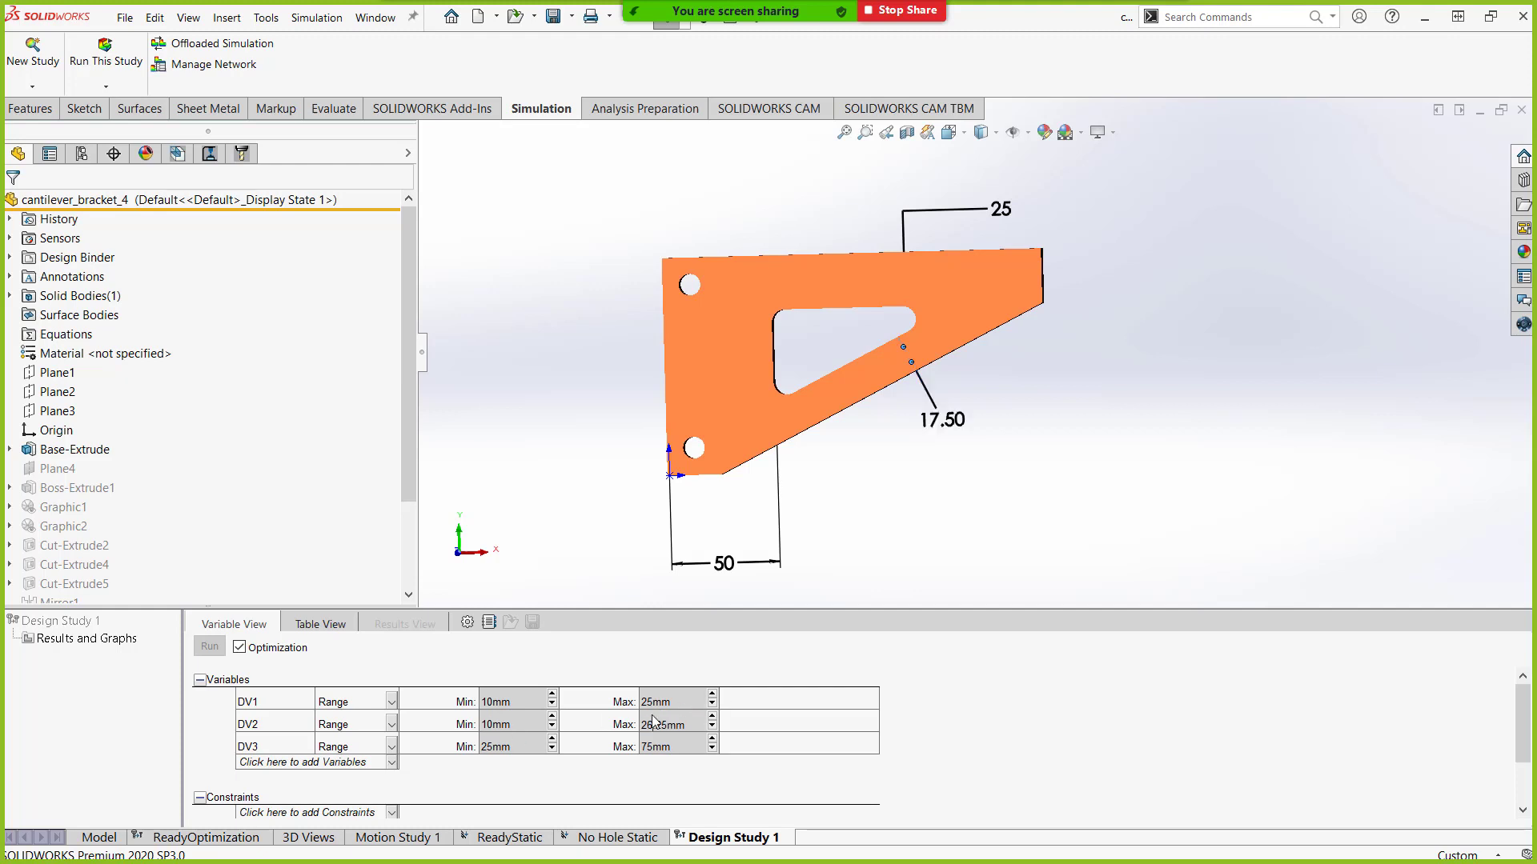
pyautogui.doubleClick(652, 723)
pyautogui.write('25')
pyautogui.doubleClick(506, 749)
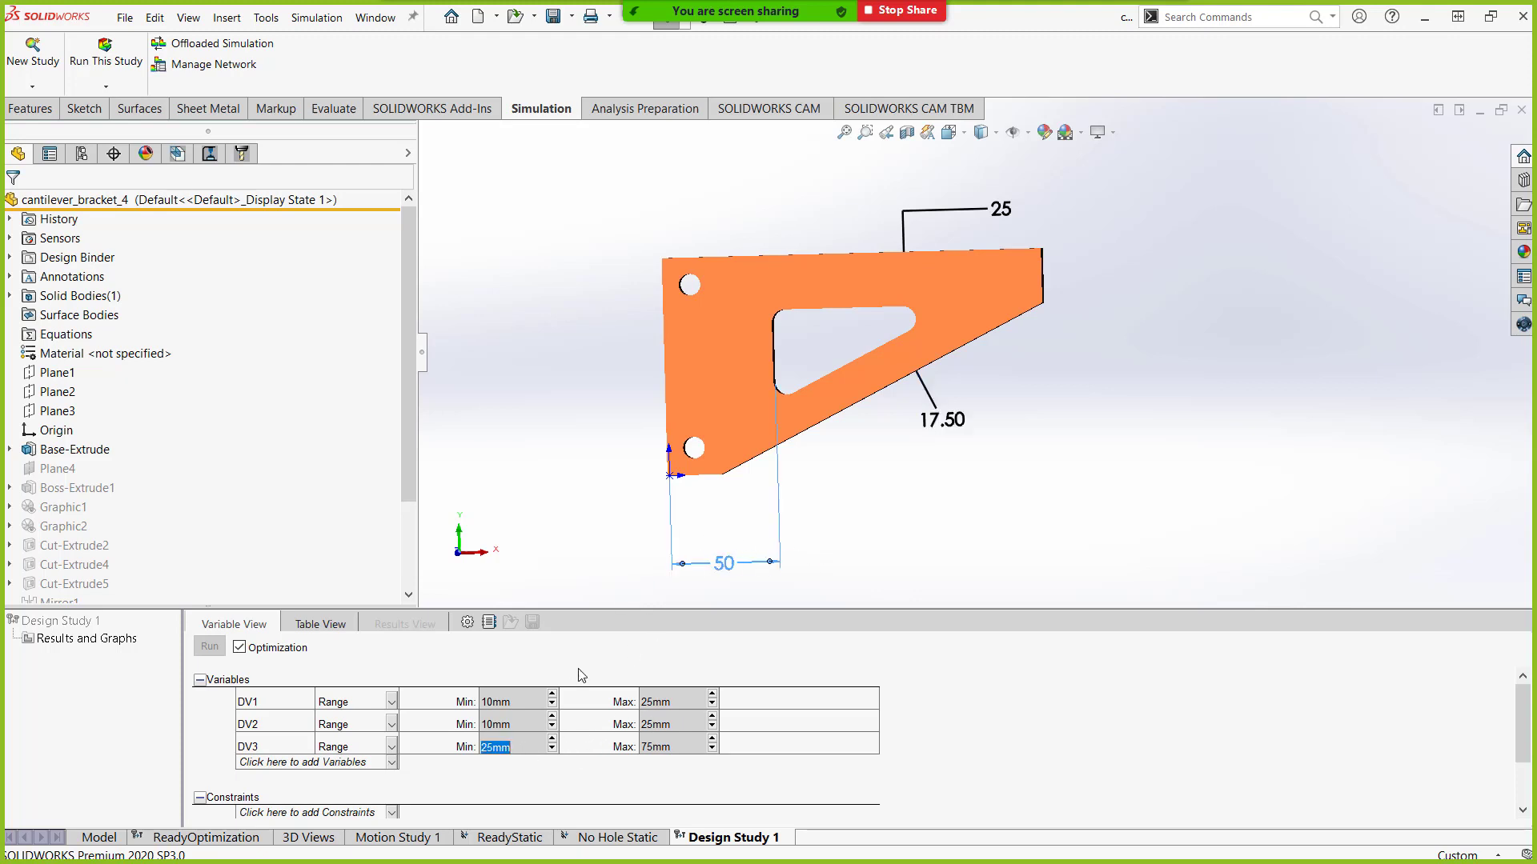
pyautogui.write('20')
pyautogui.doubleClick(650, 749)
pyautogui.write('50')
pyautogui.press('Return')
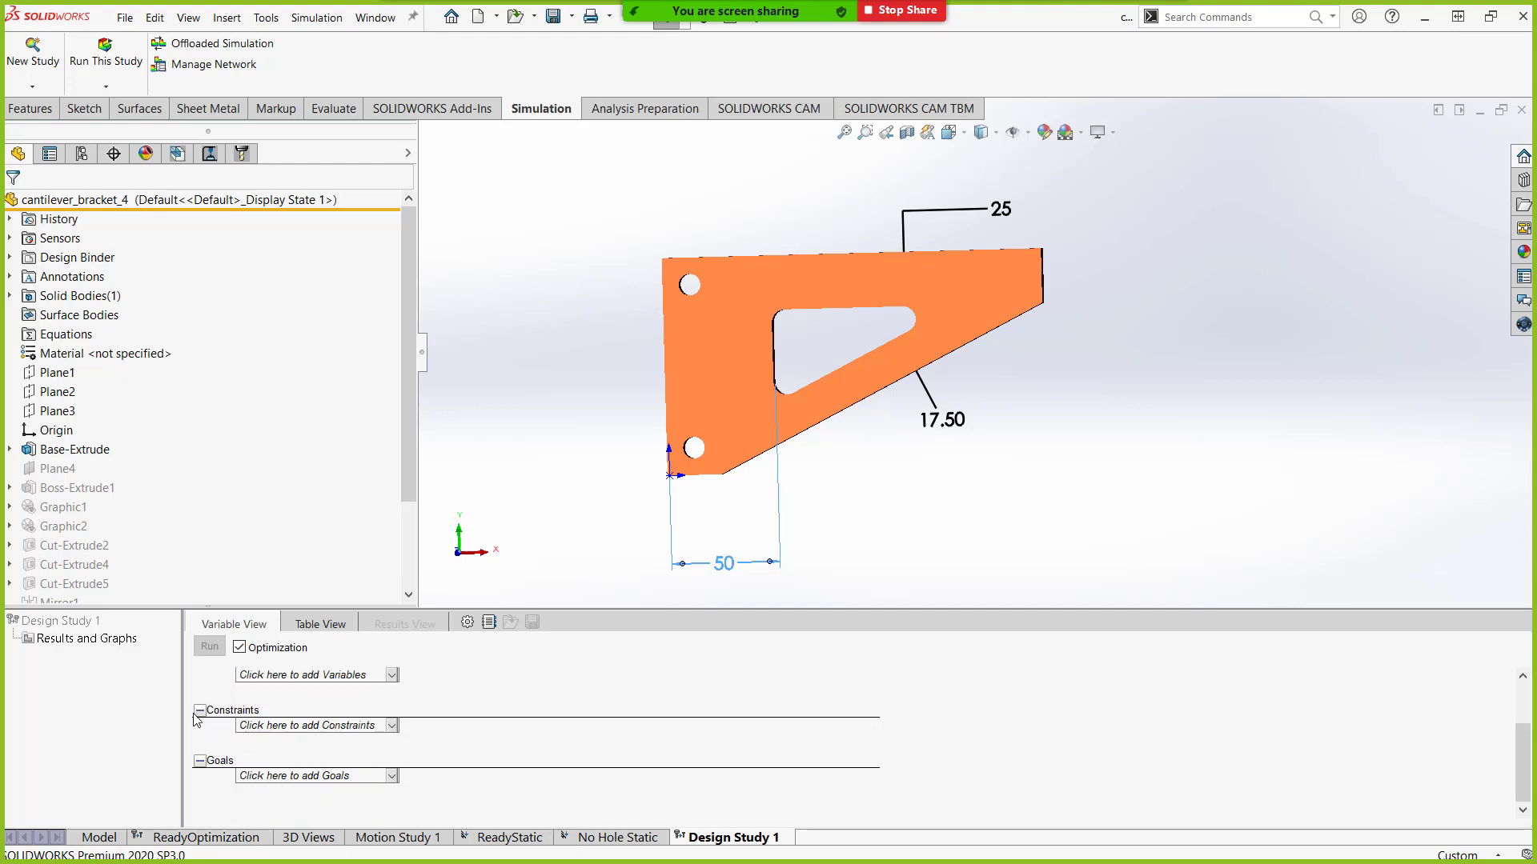
# Add a Stress1 constraint set to Is less than 300 N/mm^2.
pyautogui.click(392, 726)
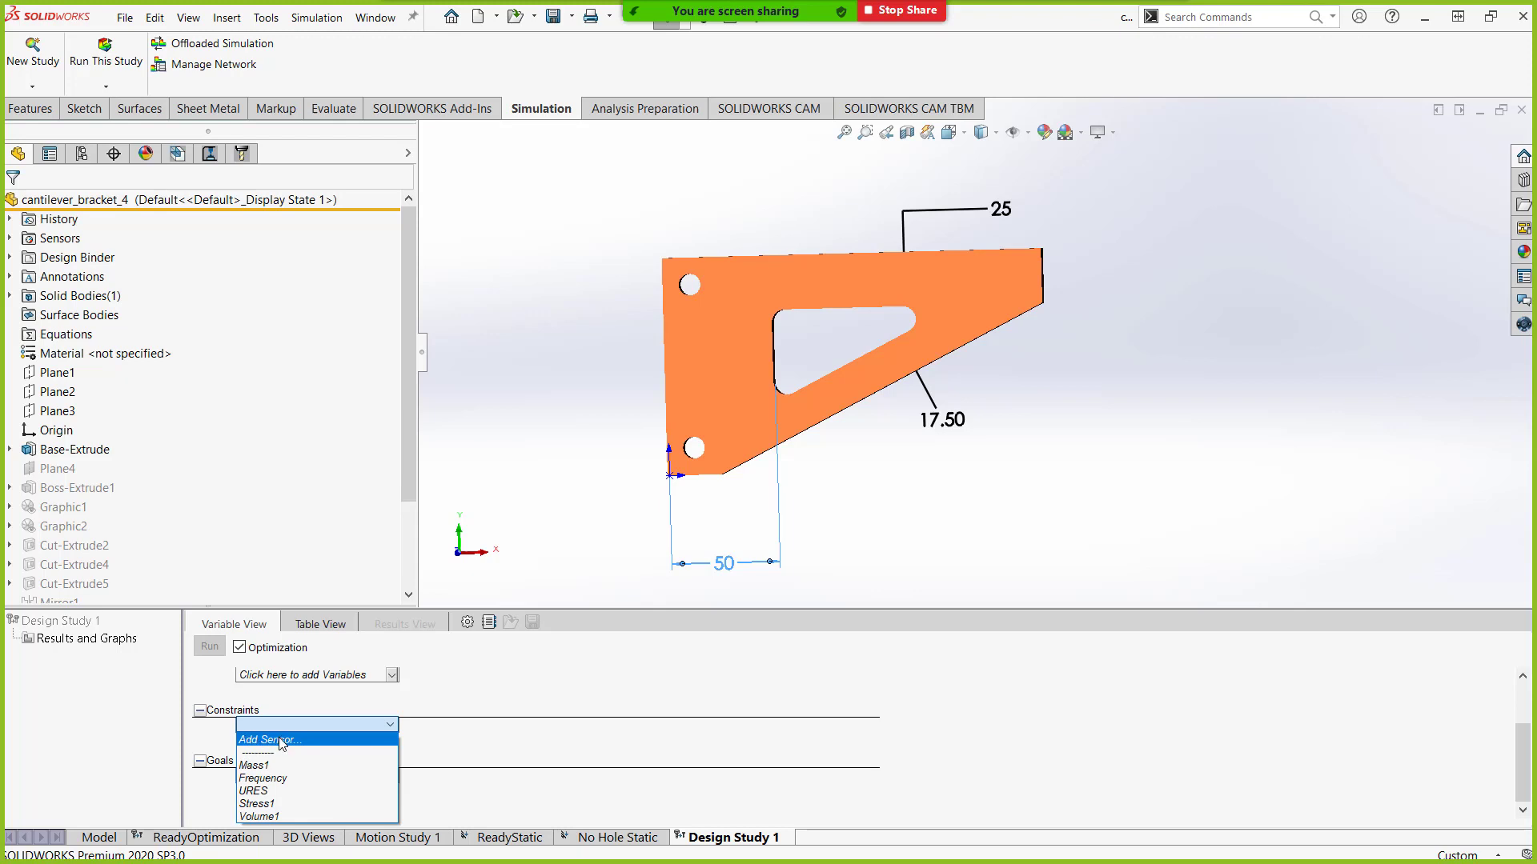
pyautogui.click(258, 803)
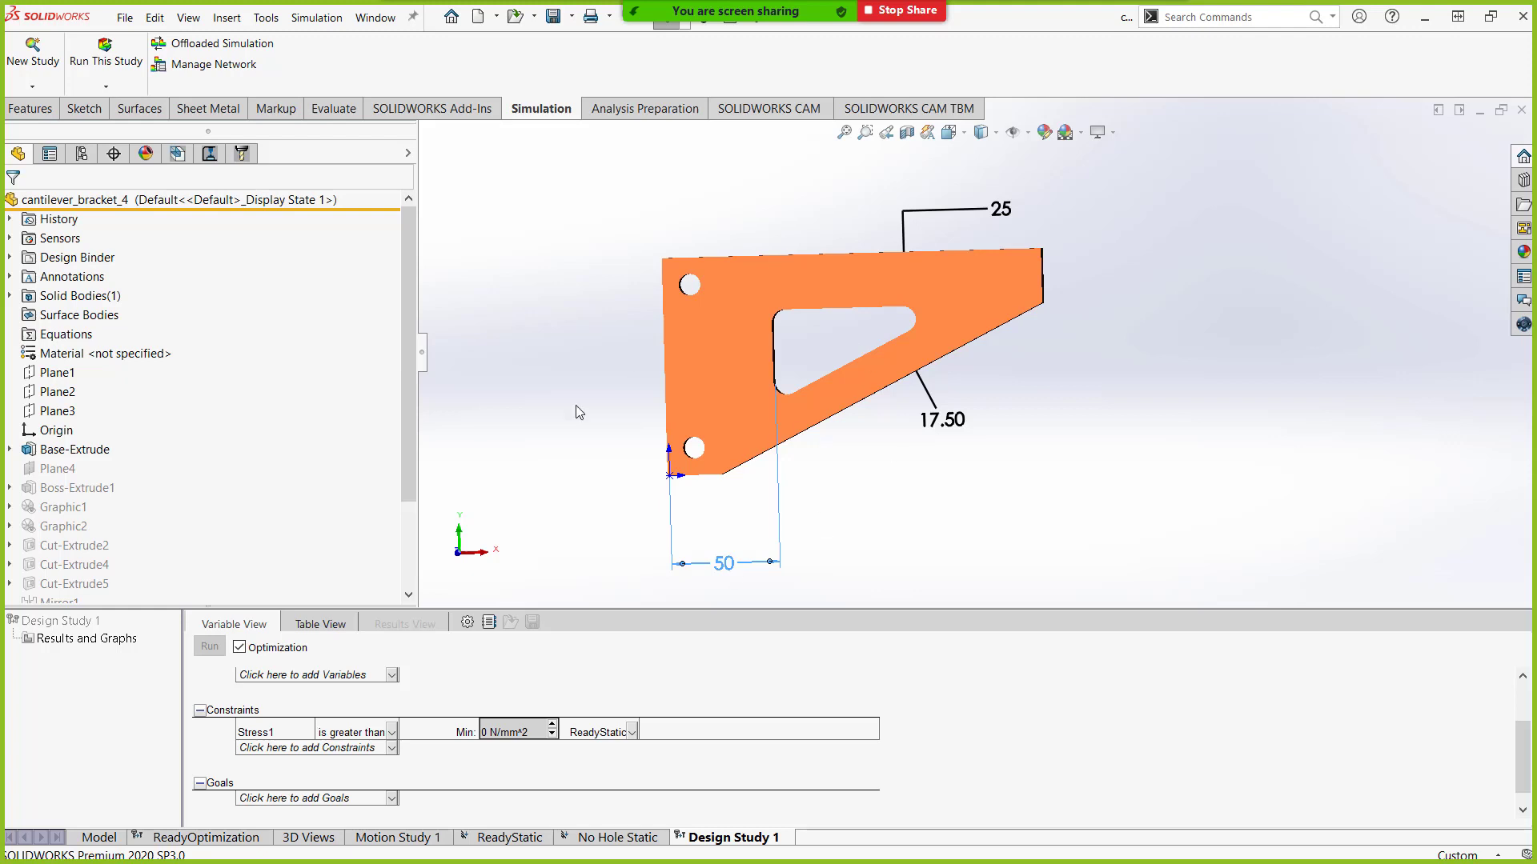
pyautogui.click(392, 733)
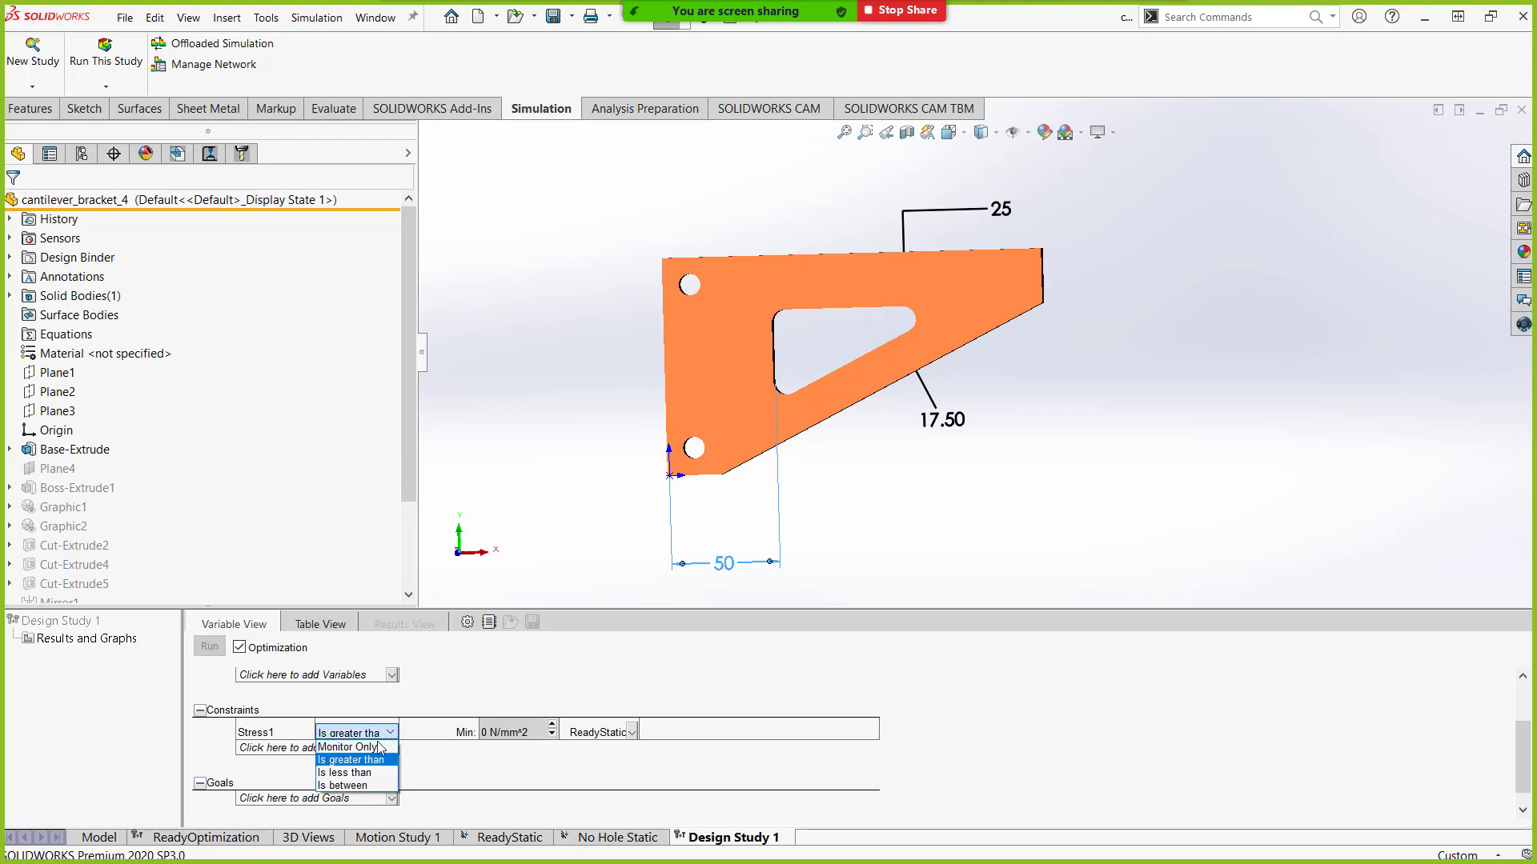
pyautogui.click(370, 773)
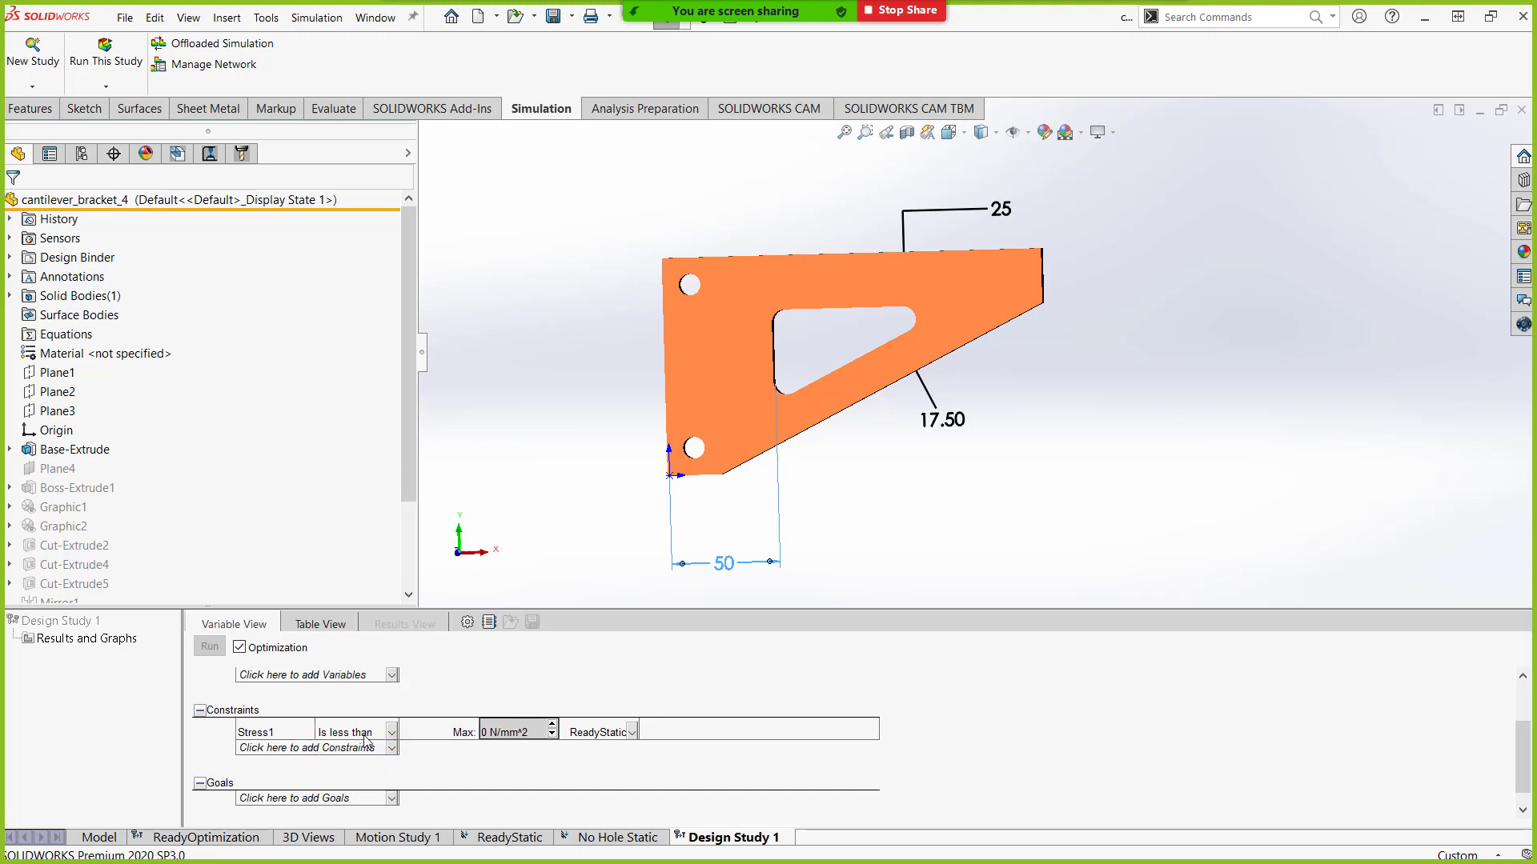
pyautogui.click(487, 734)
pyautogui.press('Return')
pyautogui.press('BackSpace')
pyautogui.write('300')
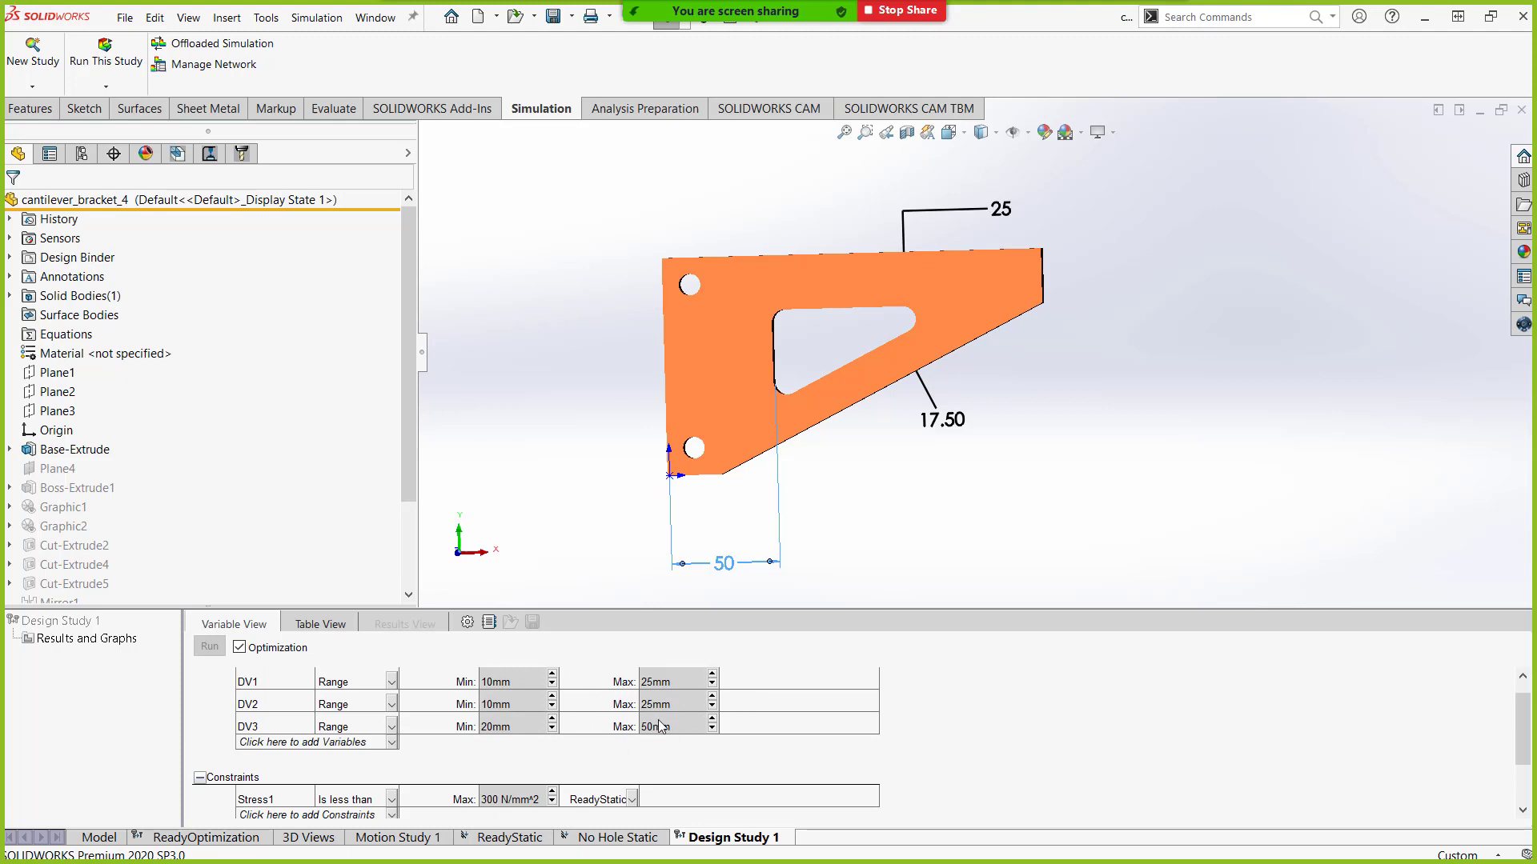
pyautogui.scroll(-3, 654, 722)
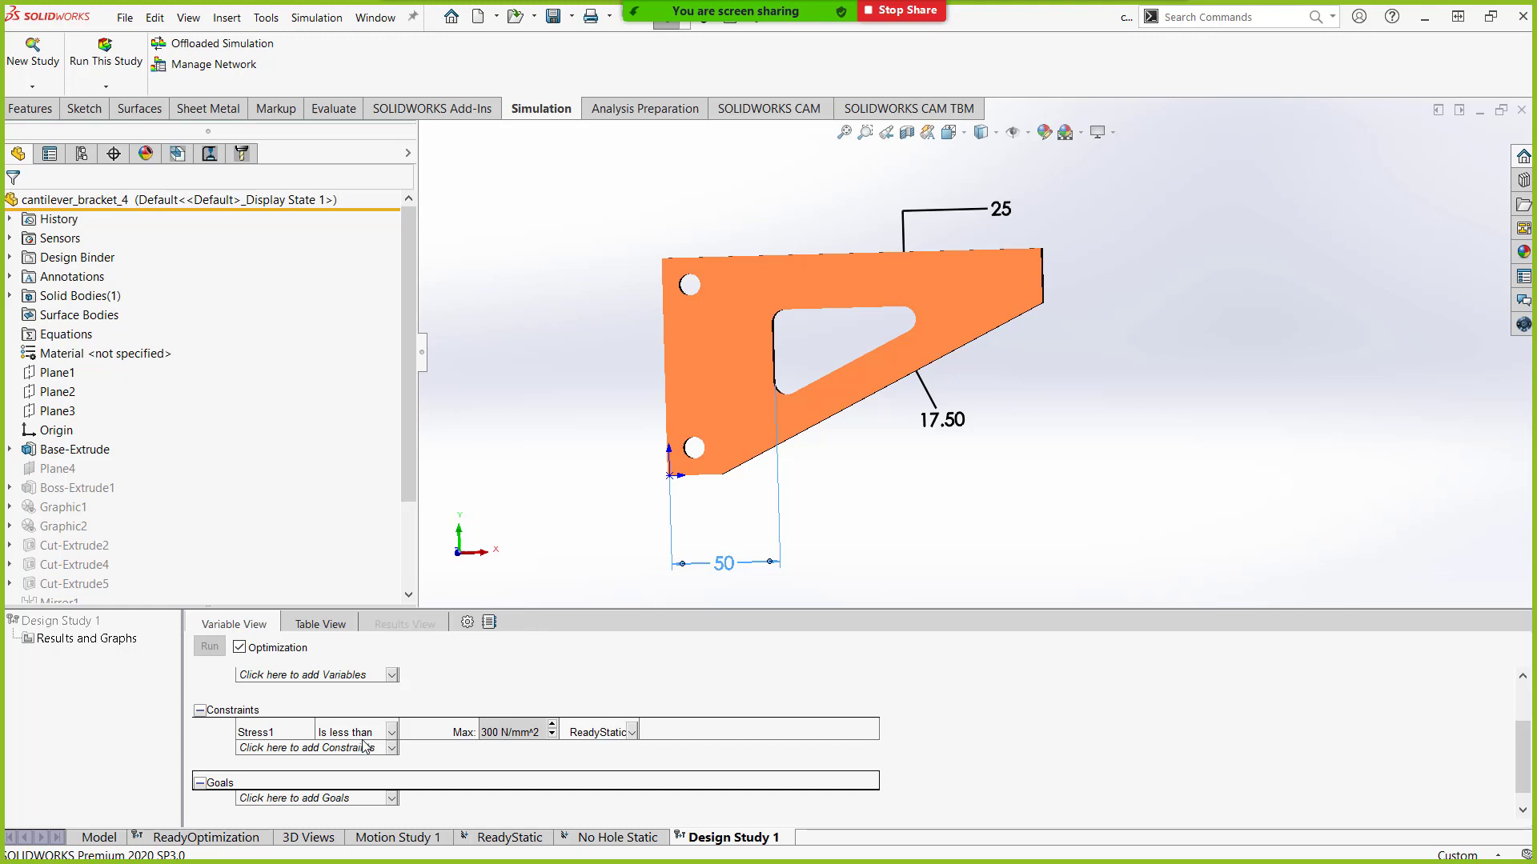
# Add a URES displacement constraint set to Is less than 1 mm.
pyautogui.click(393, 747)
pyautogui.click(392, 748)
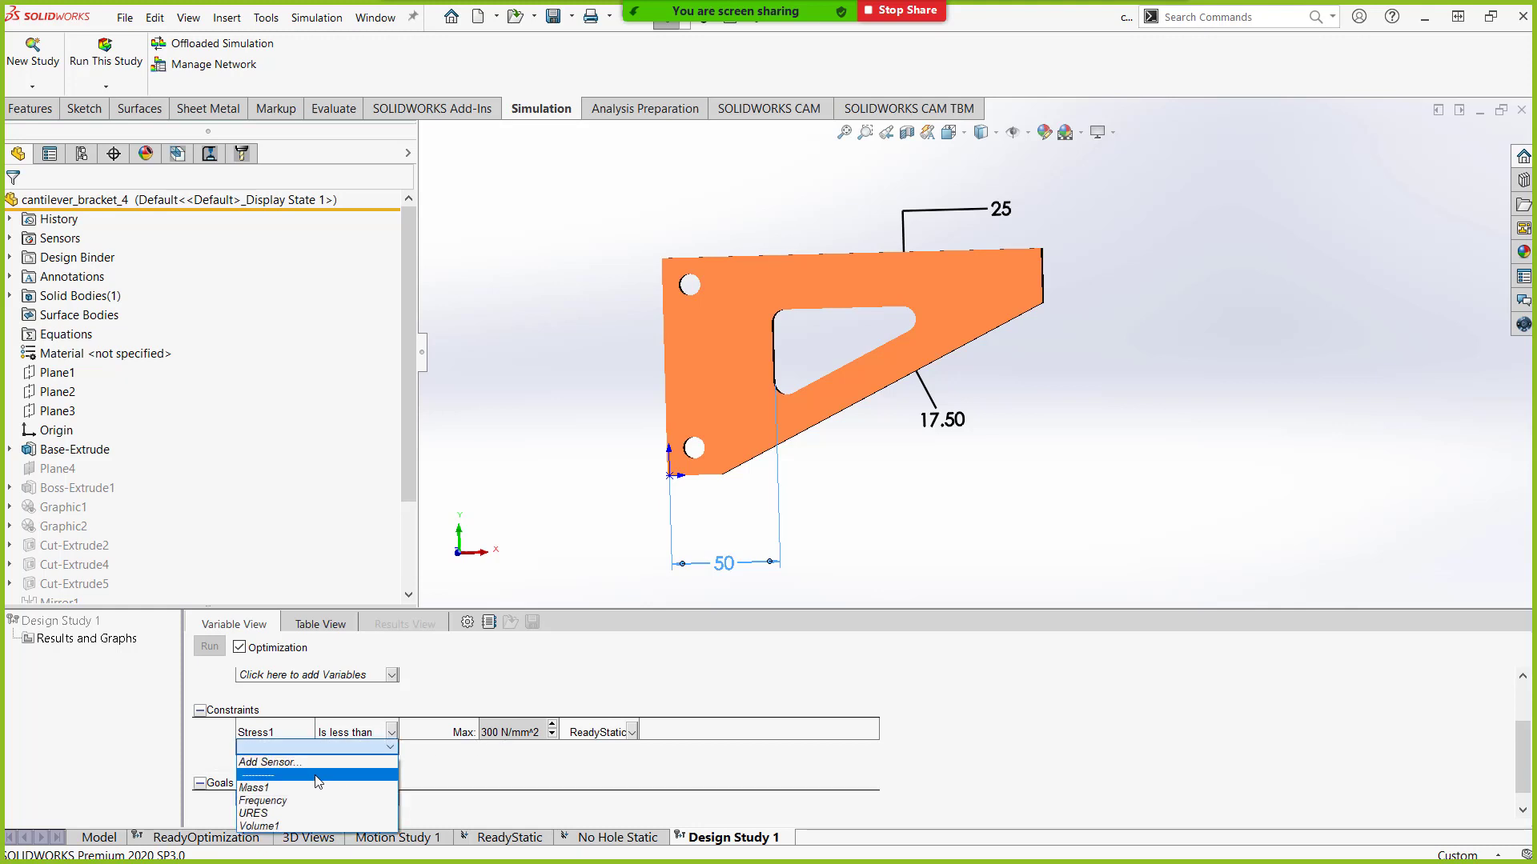
pyautogui.click(268, 810)
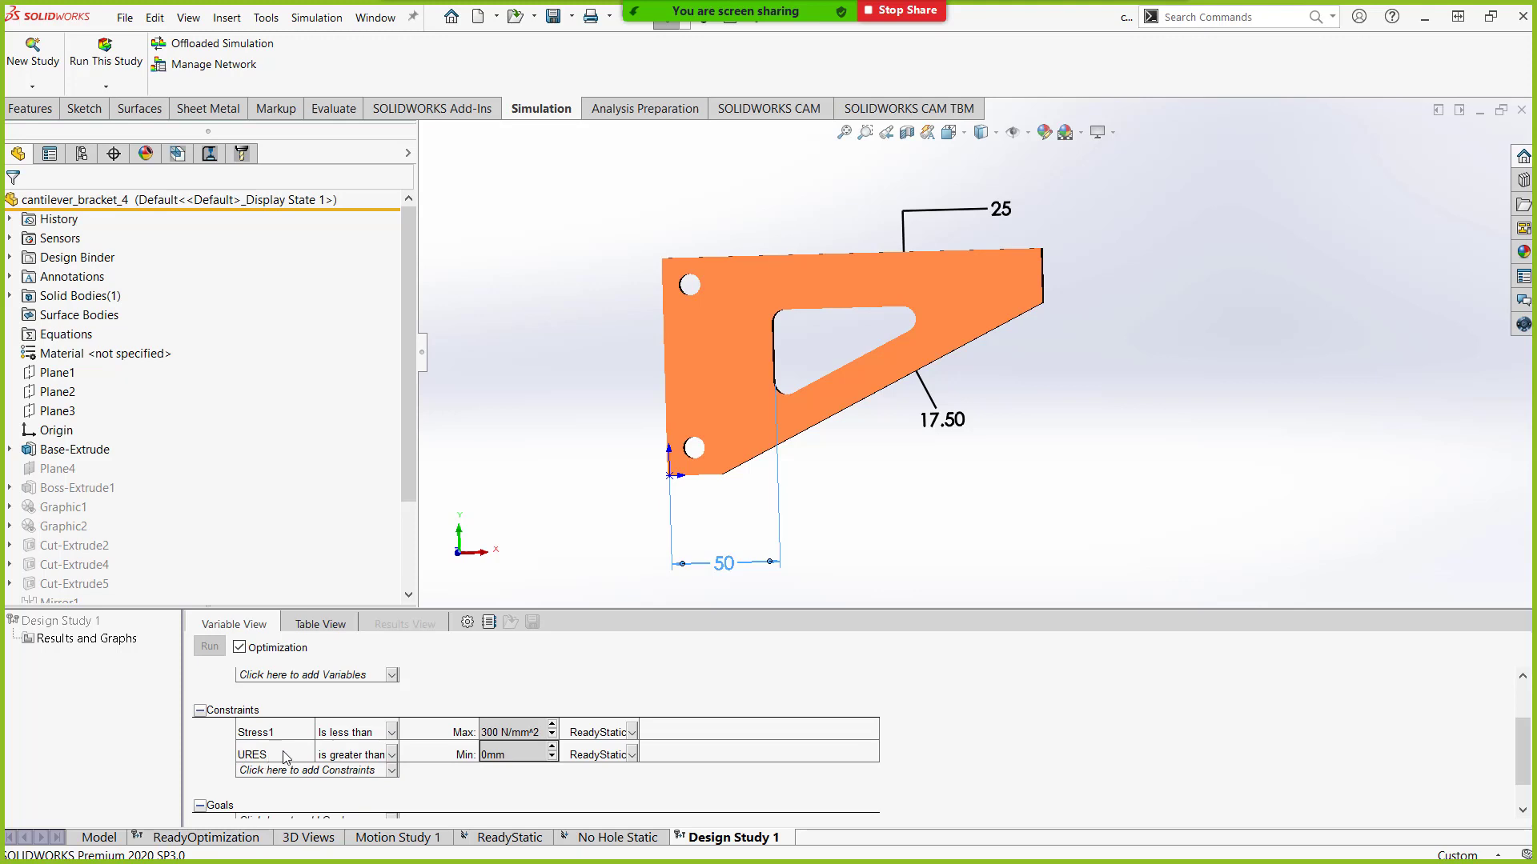
pyautogui.click(392, 754)
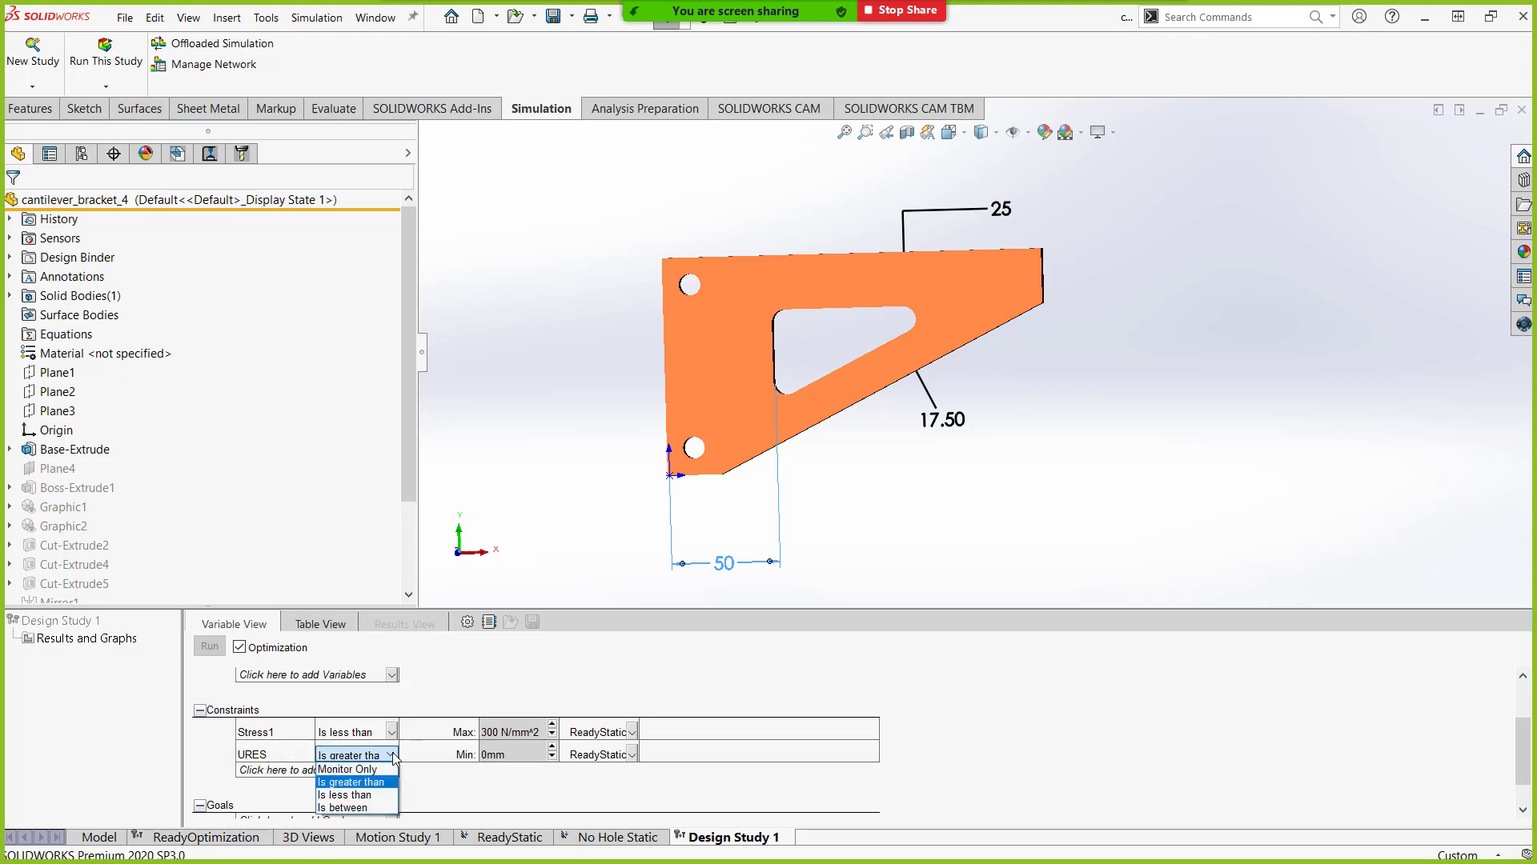
pyautogui.click(372, 796)
pyautogui.click(490, 755)
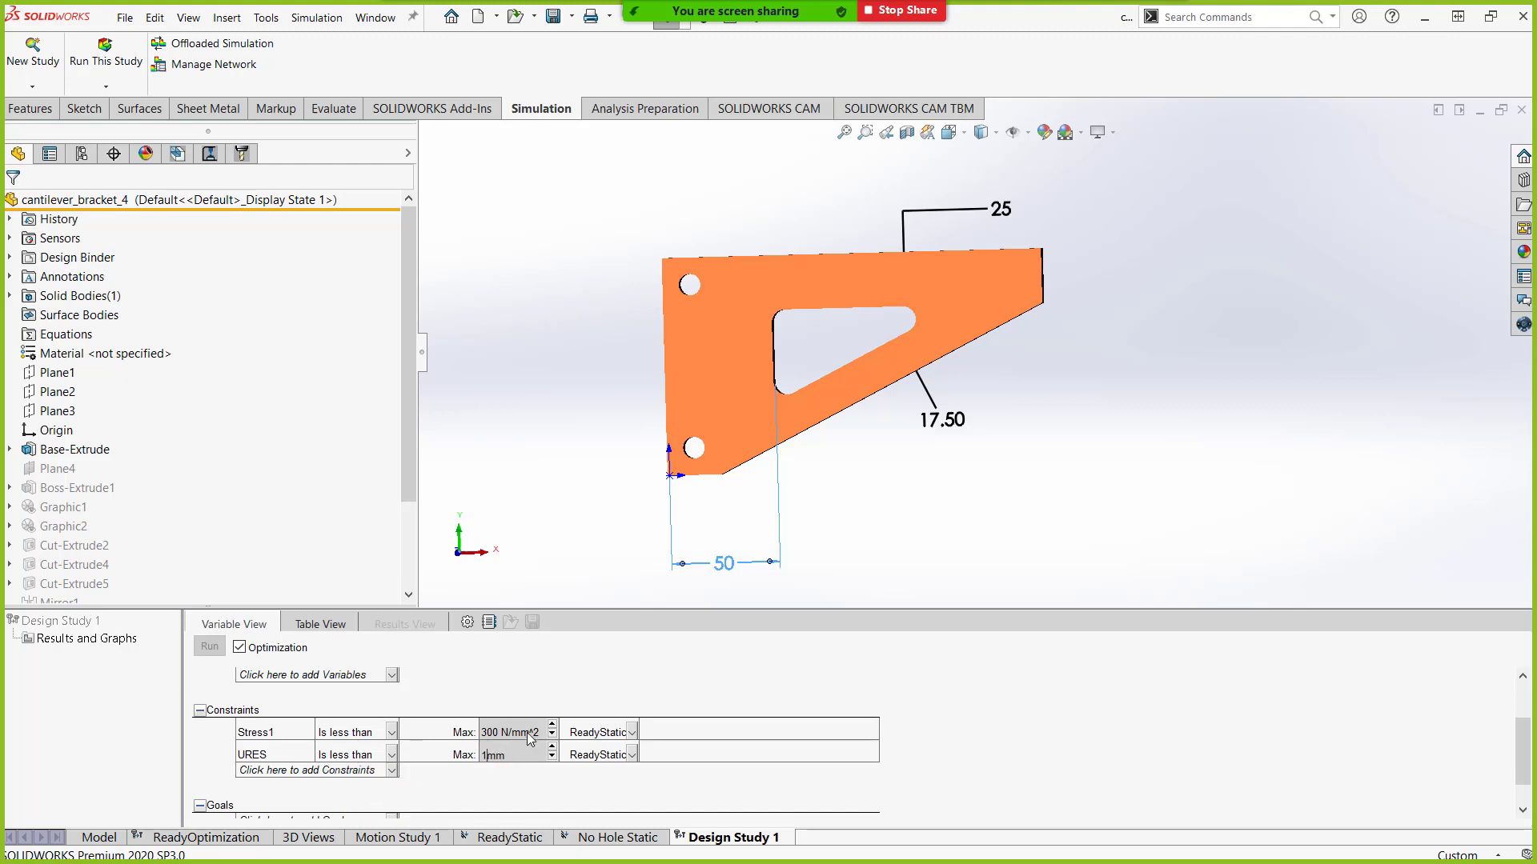
pyautogui.press('Return')
pyautogui.click(482, 787)
pyautogui.scroll(-1, 318, 804)
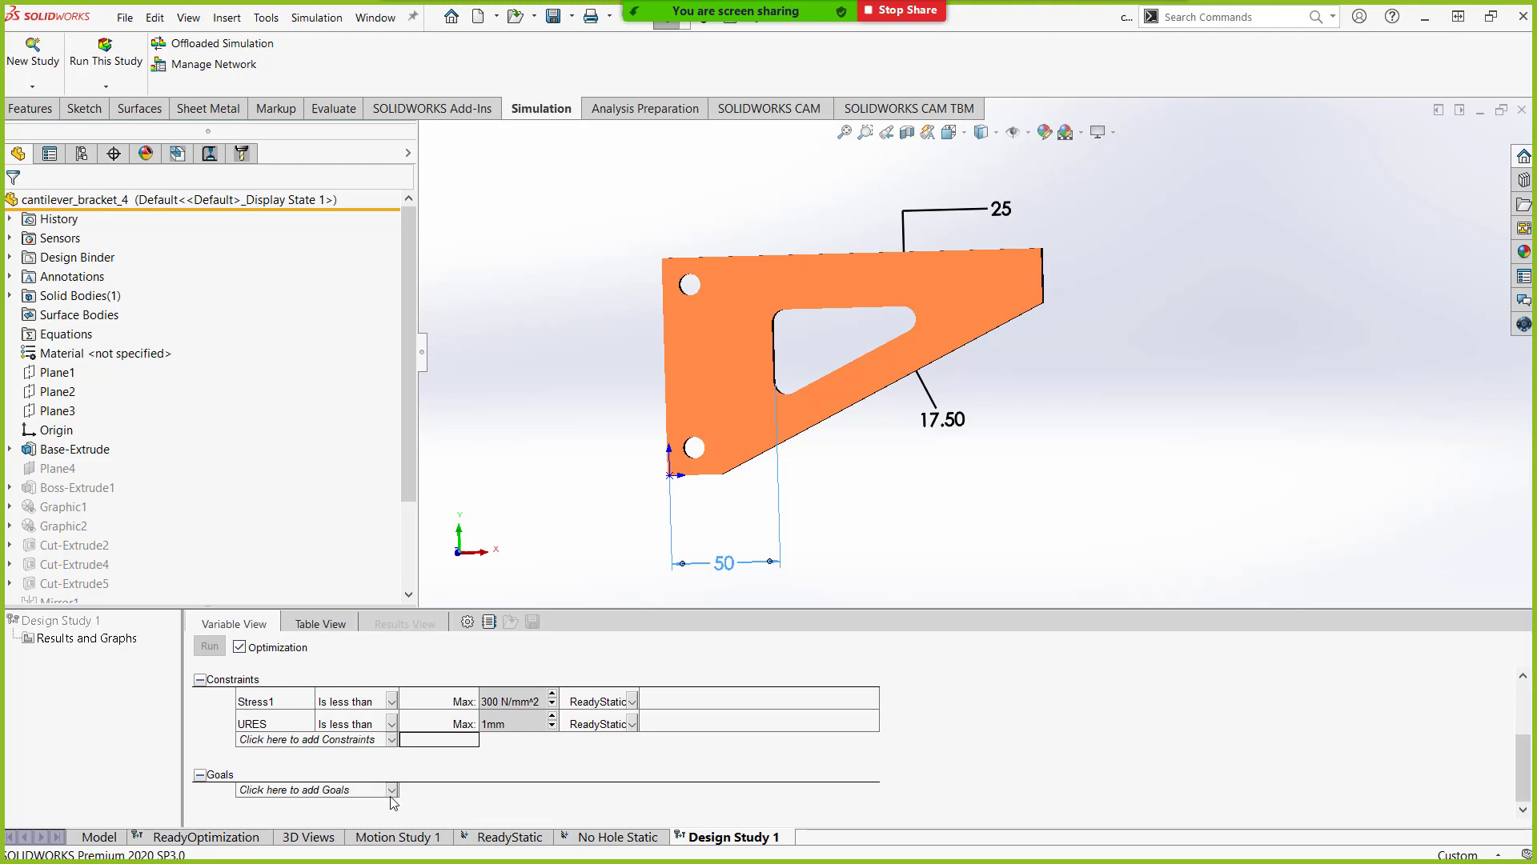
# Add Mass1 as a Minimize goal, keeping optimization enabled for the study.
pyautogui.click(240, 648)
pyautogui.click(890, 461)
pyautogui.click(392, 790)
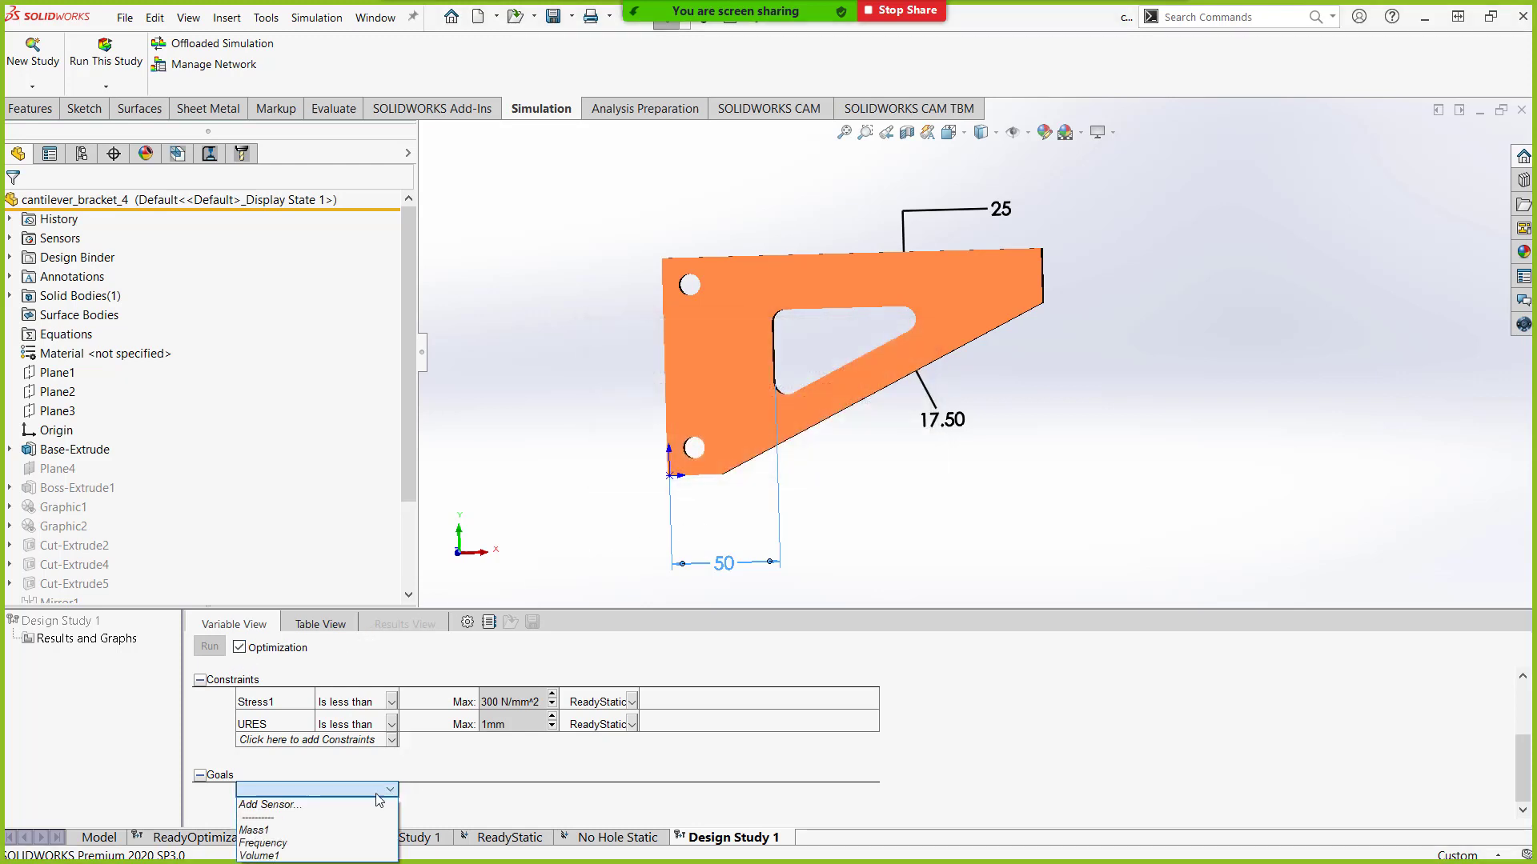
pyautogui.click(301, 806)
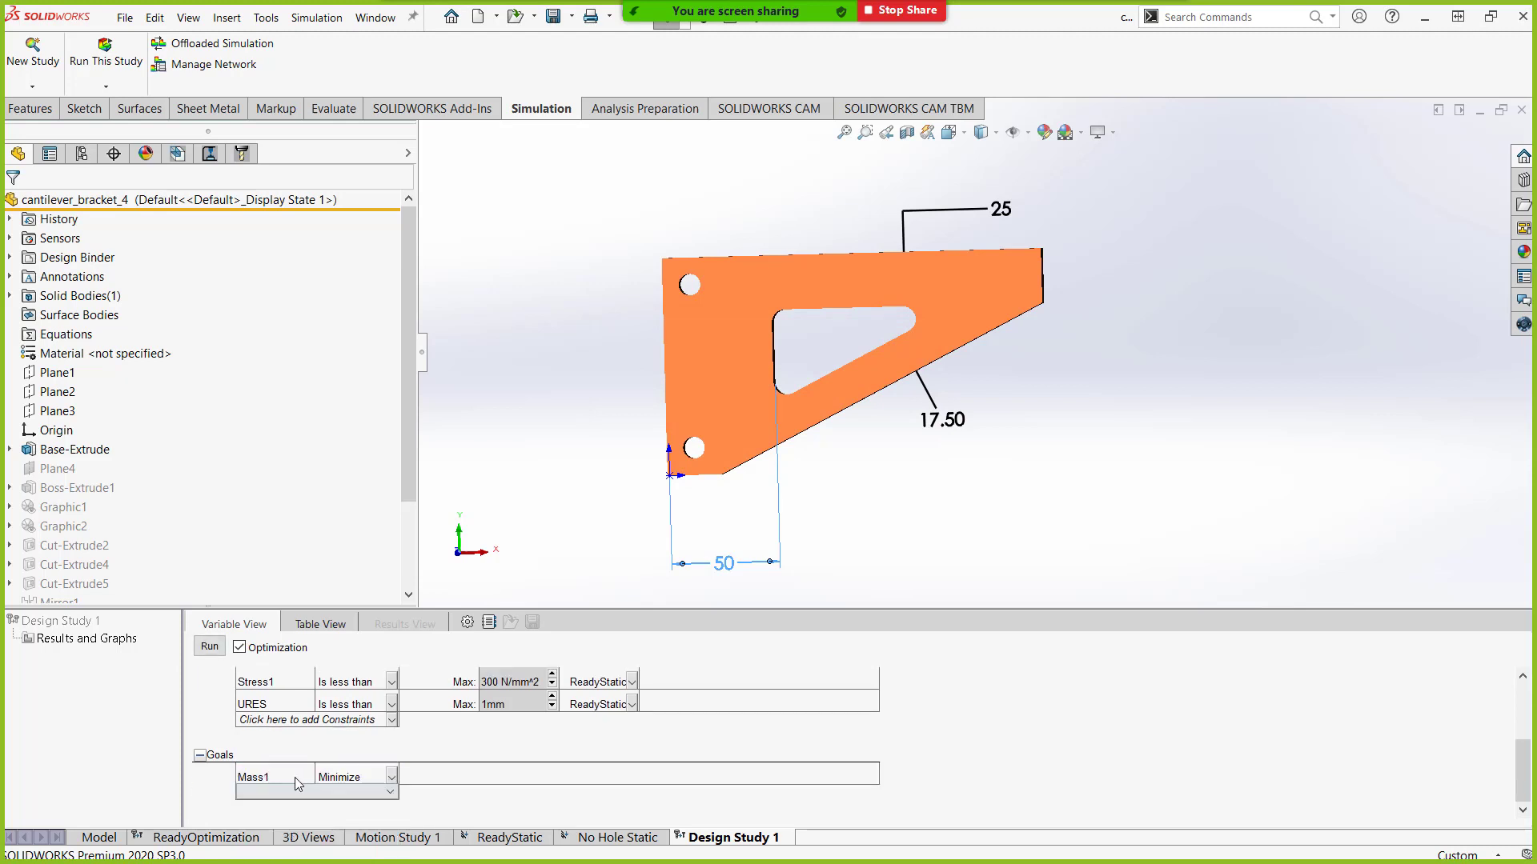
pyautogui.click(391, 777)
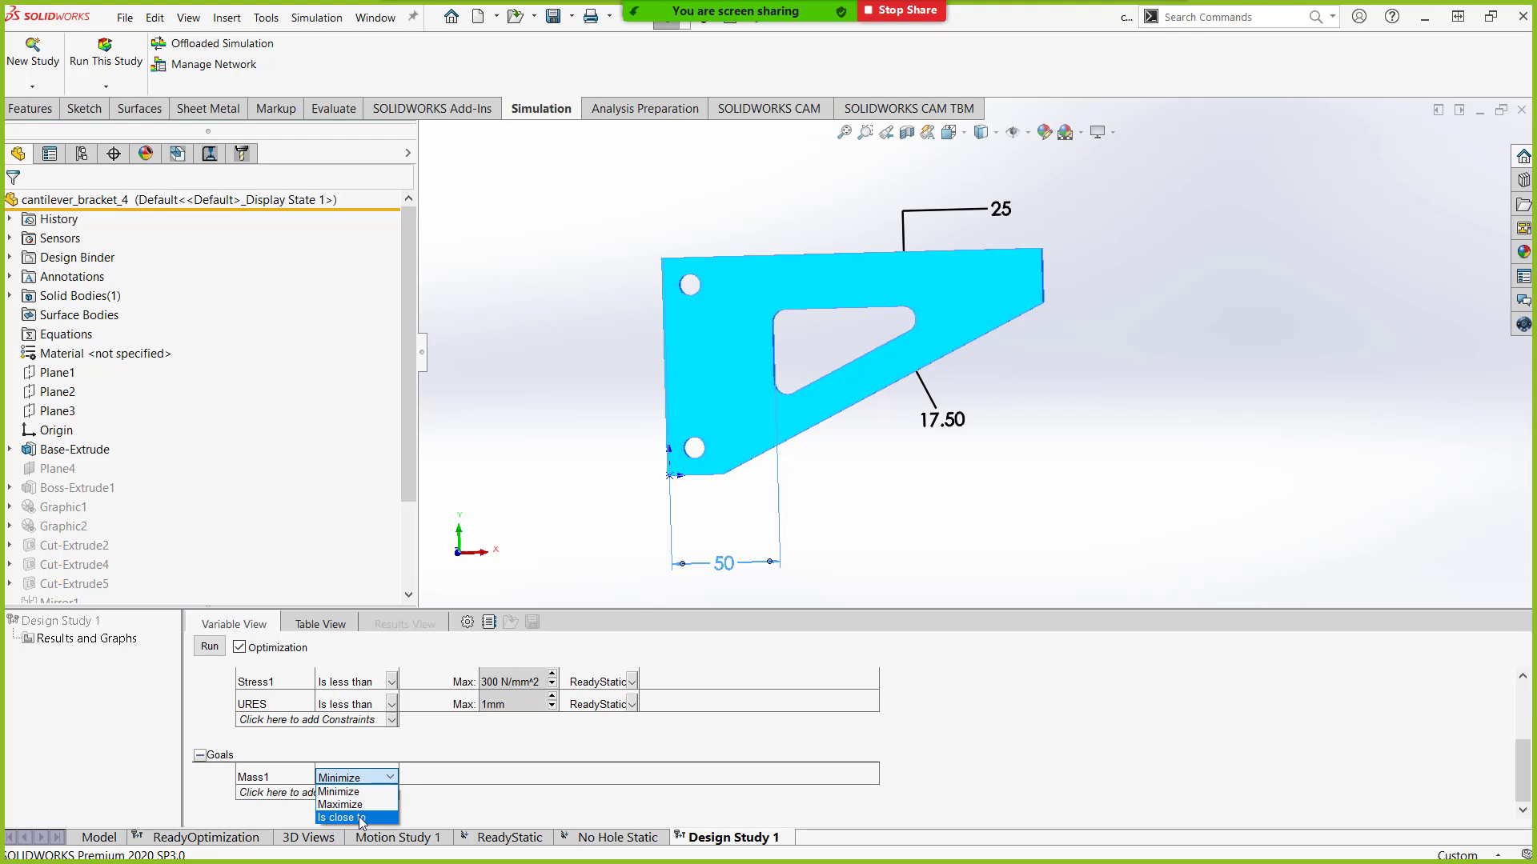
pyautogui.click(343, 791)
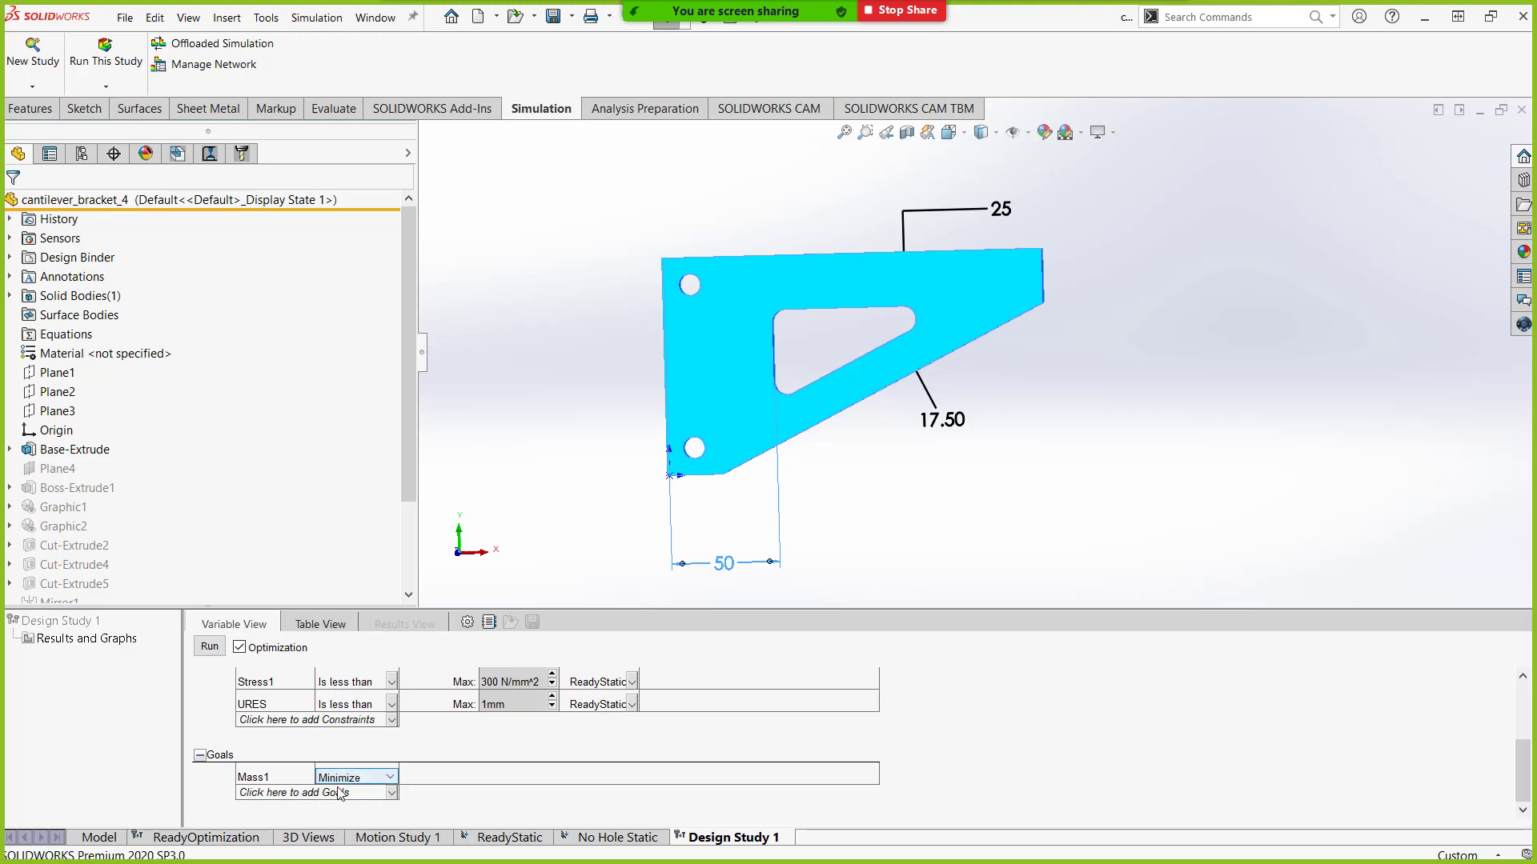
pyautogui.click(371, 749)
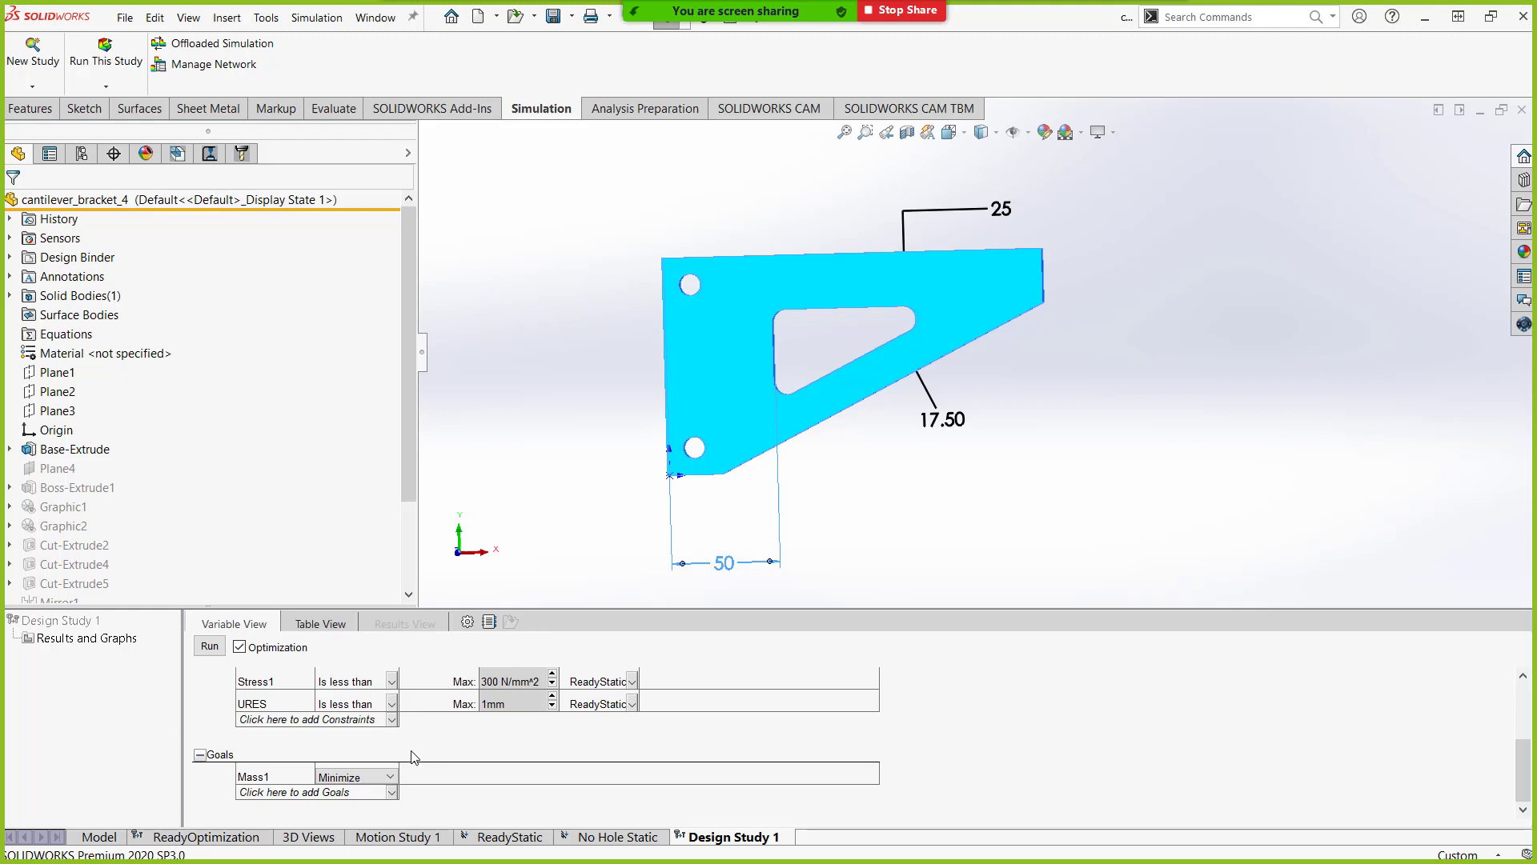
pyautogui.scroll(3, 464, 752)
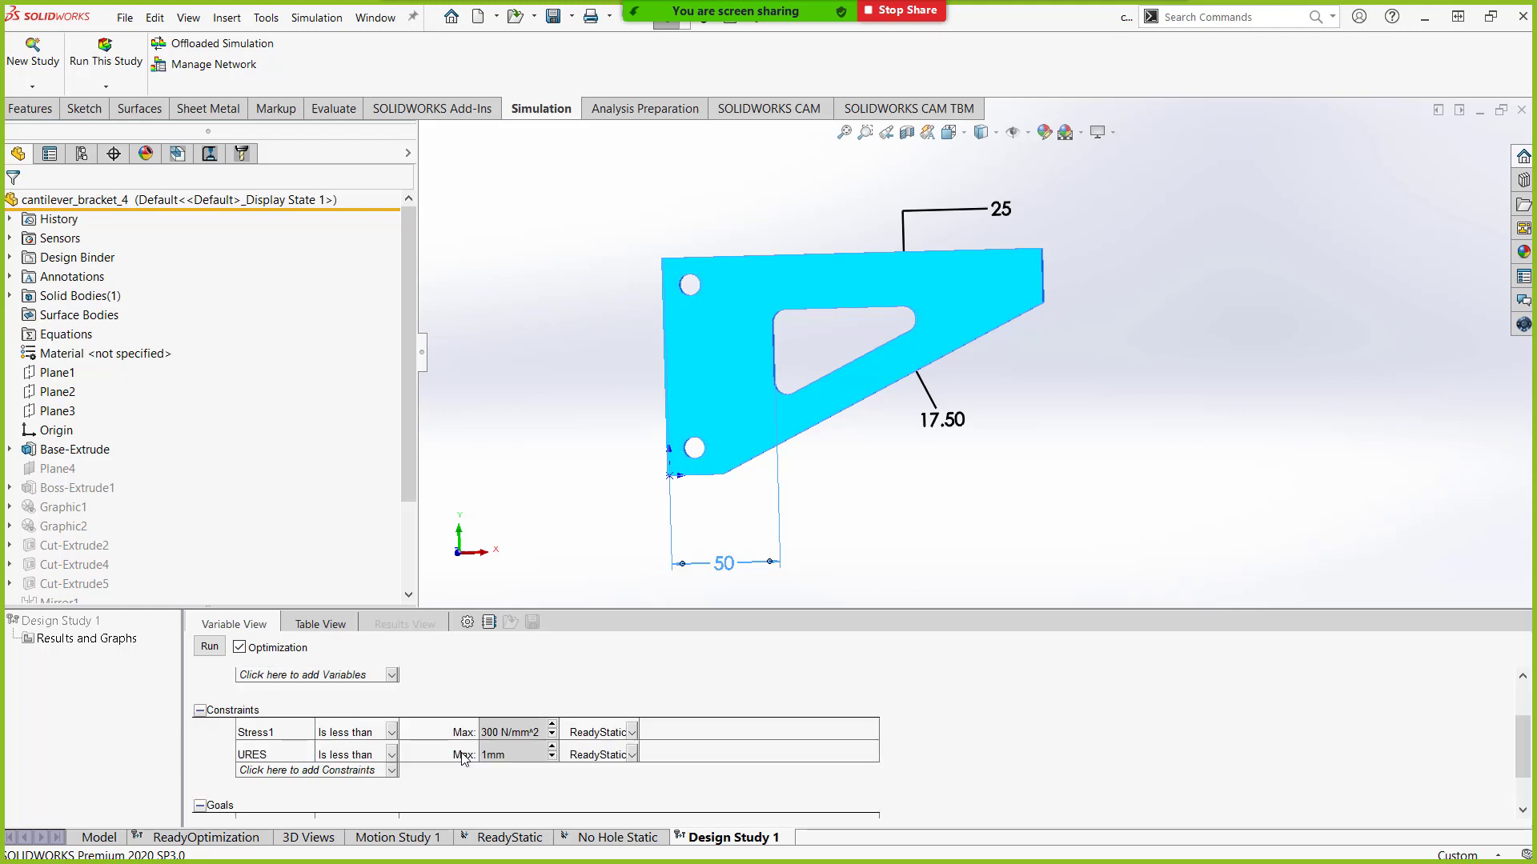
pyautogui.scroll(-1, 464, 752)
pyautogui.scroll(2, 397, 775)
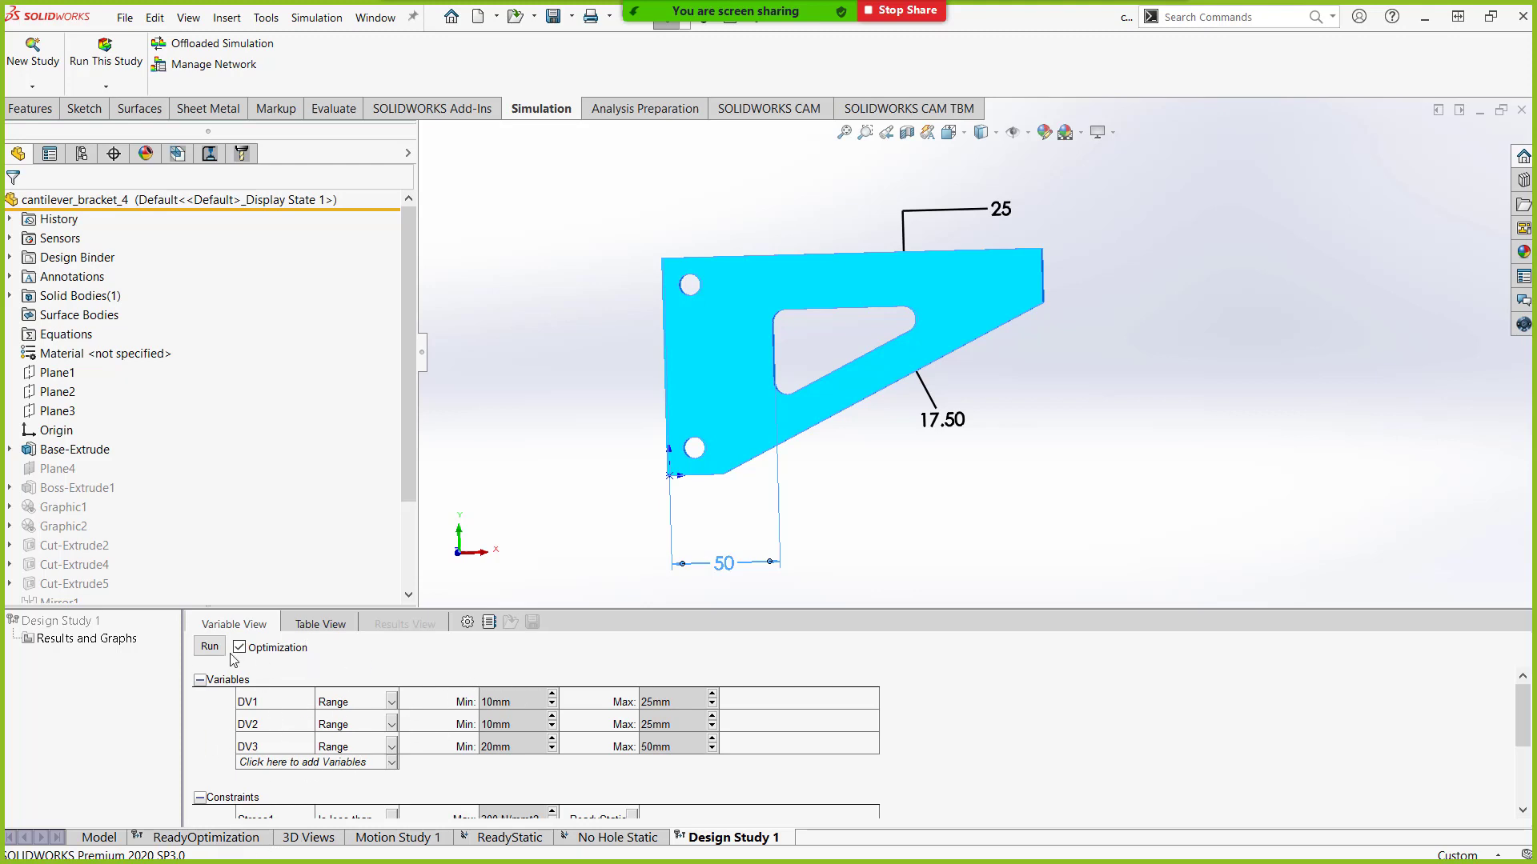
# Open ReadyOptimization and step through the bracket designs of Iterations 1 to 7.
pyautogui.click(206, 837)
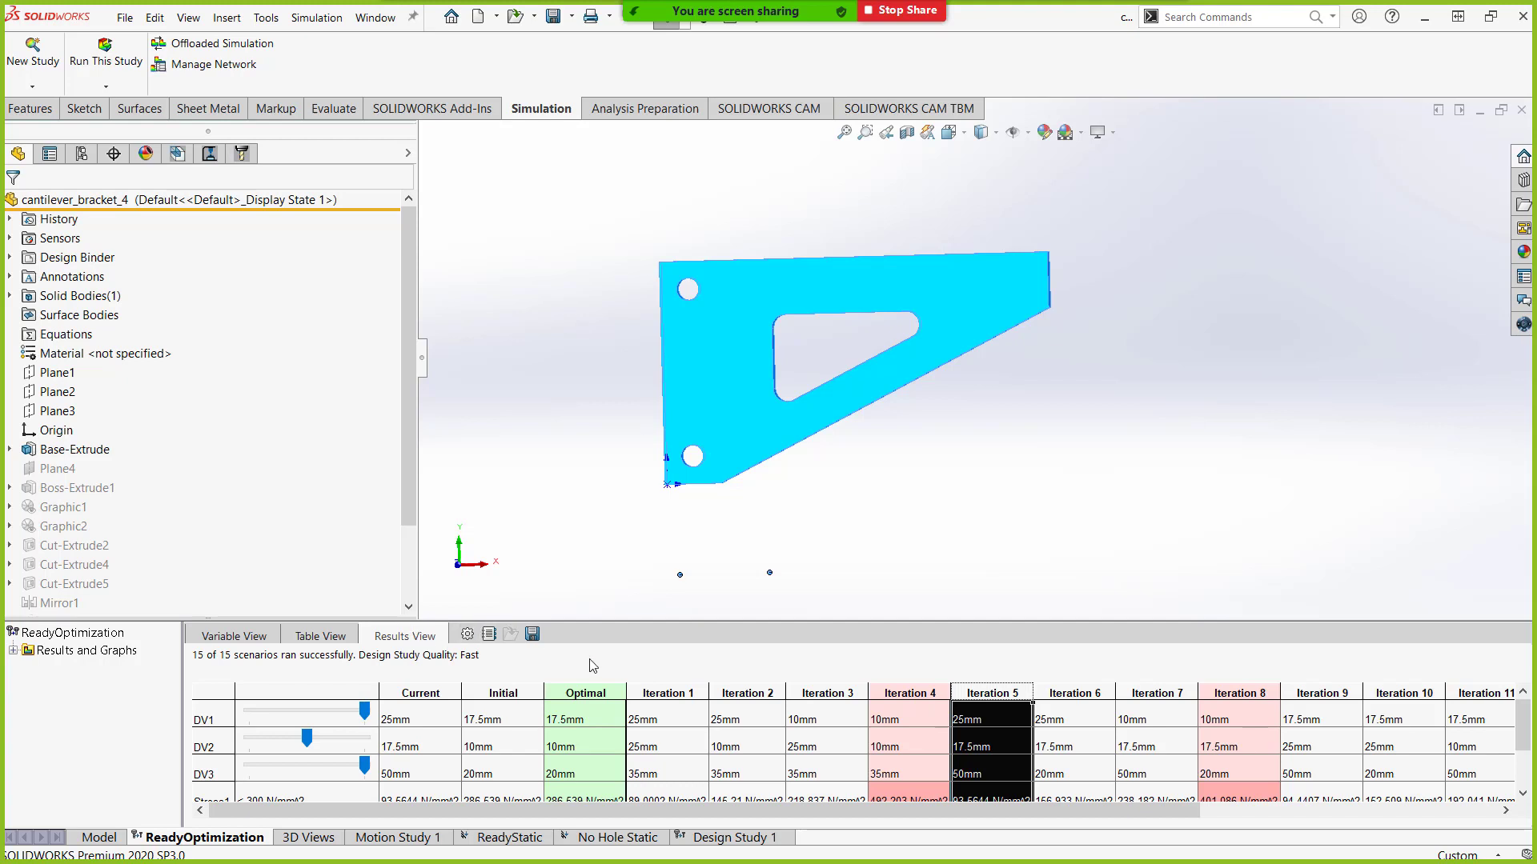
pyautogui.click(664, 692)
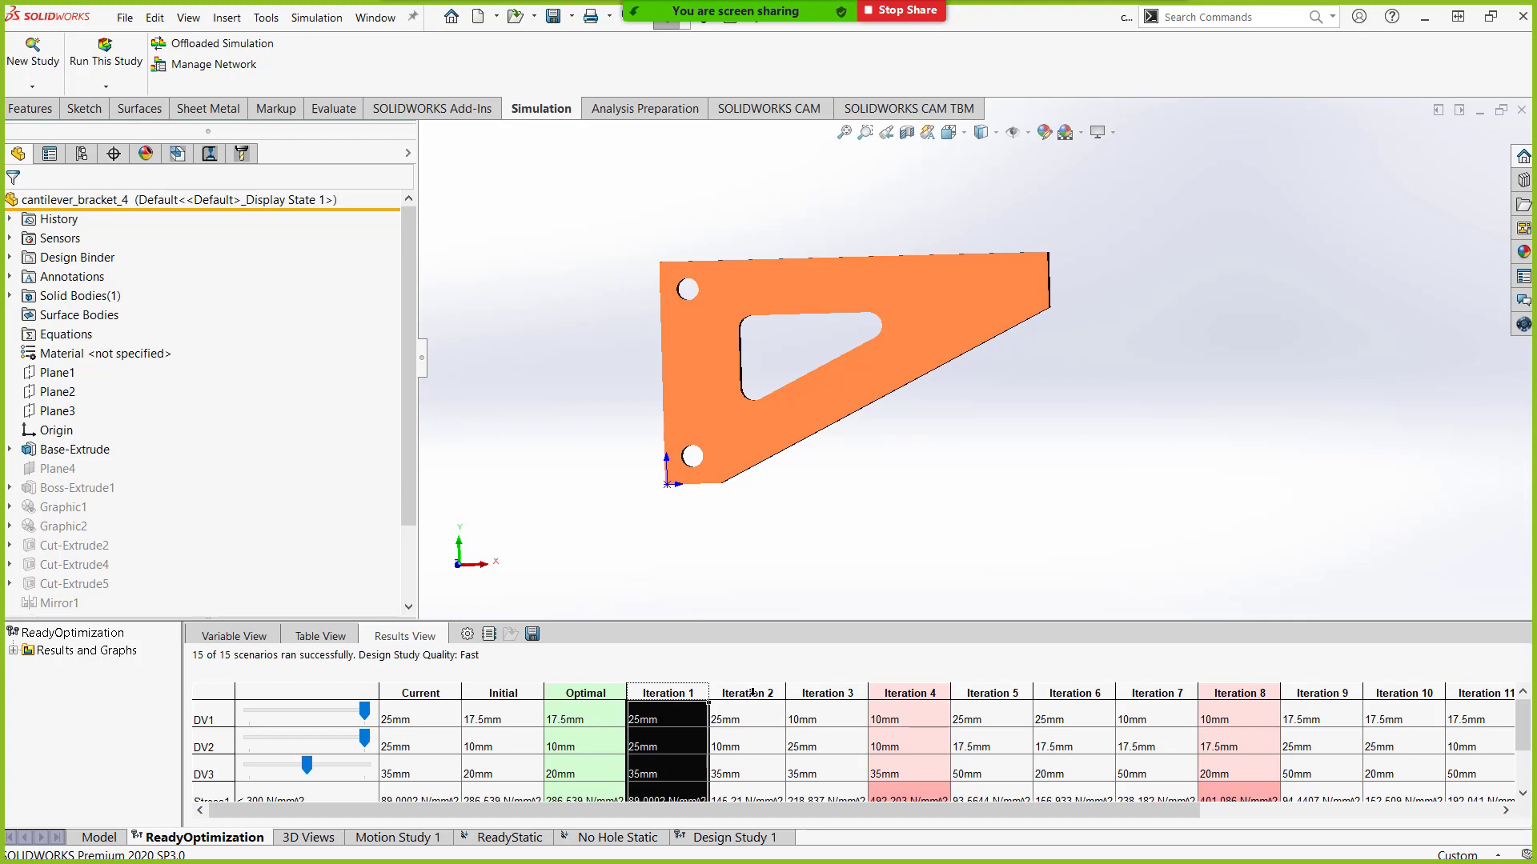
pyautogui.click(753, 693)
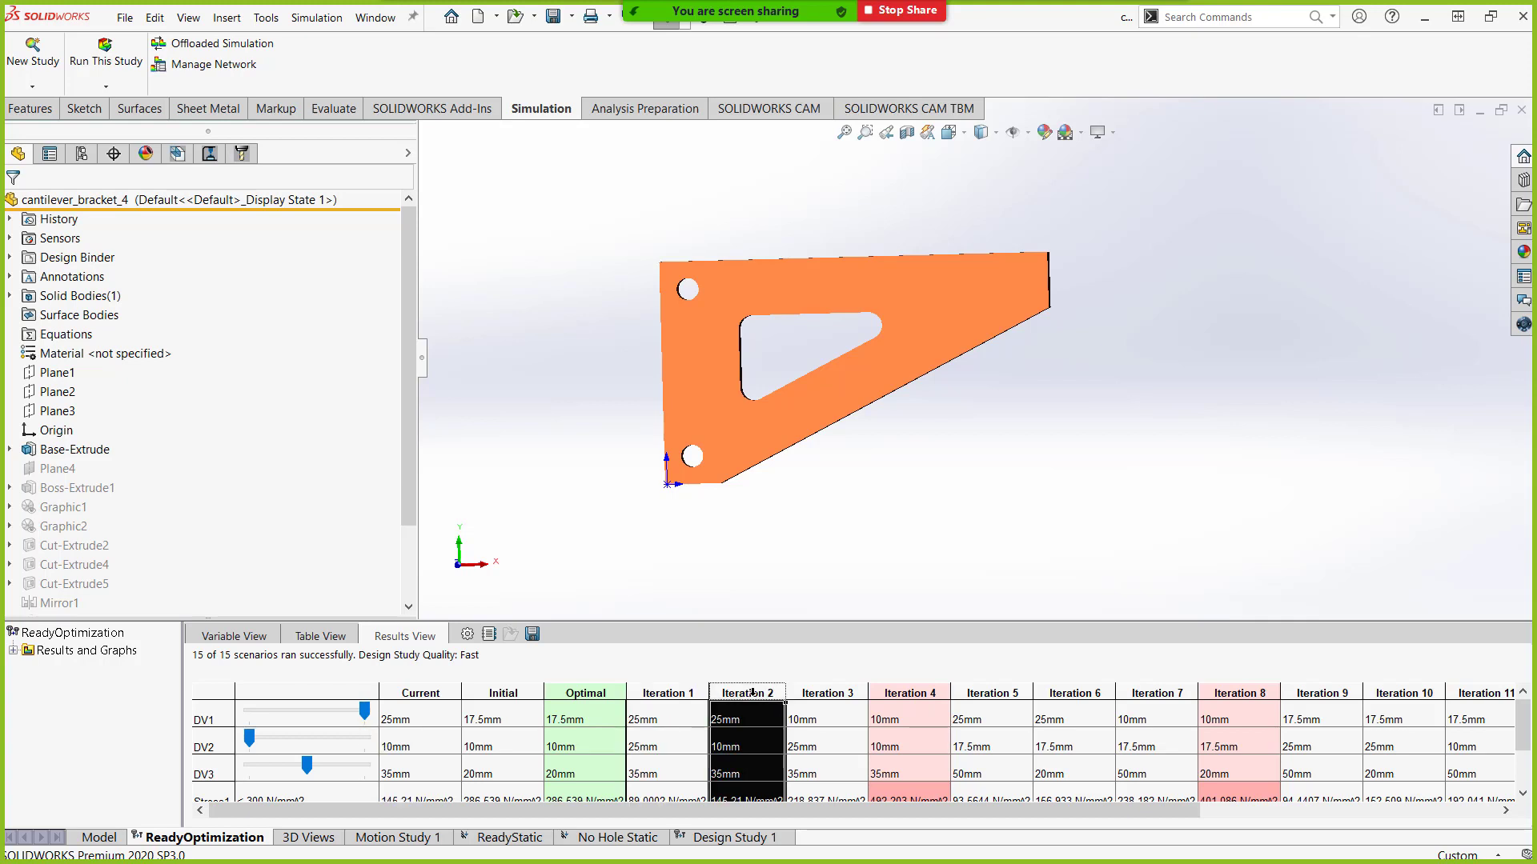
pyautogui.click(827, 692)
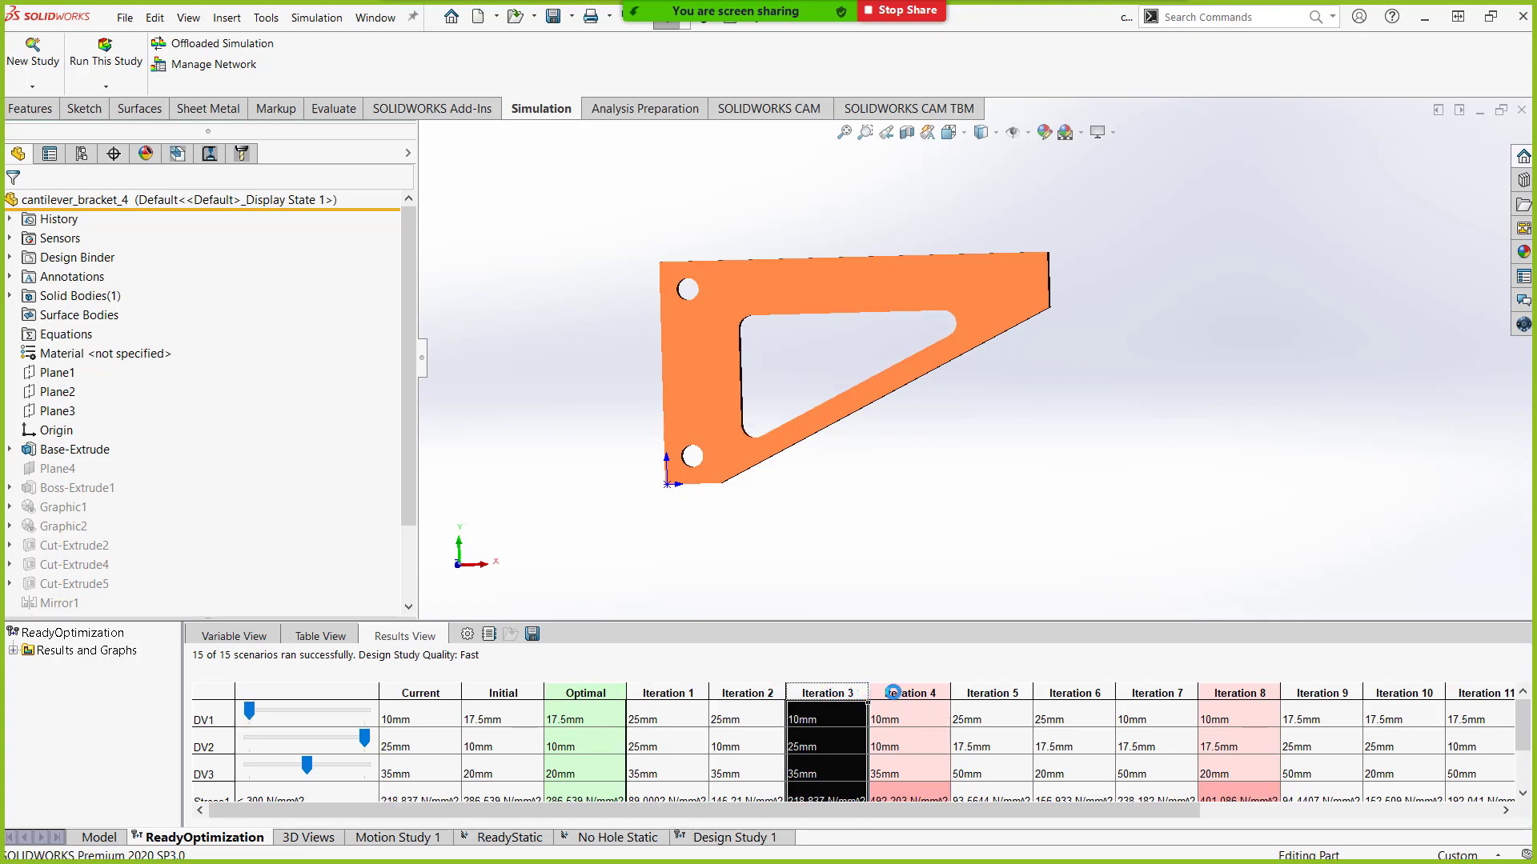
pyautogui.click(904, 691)
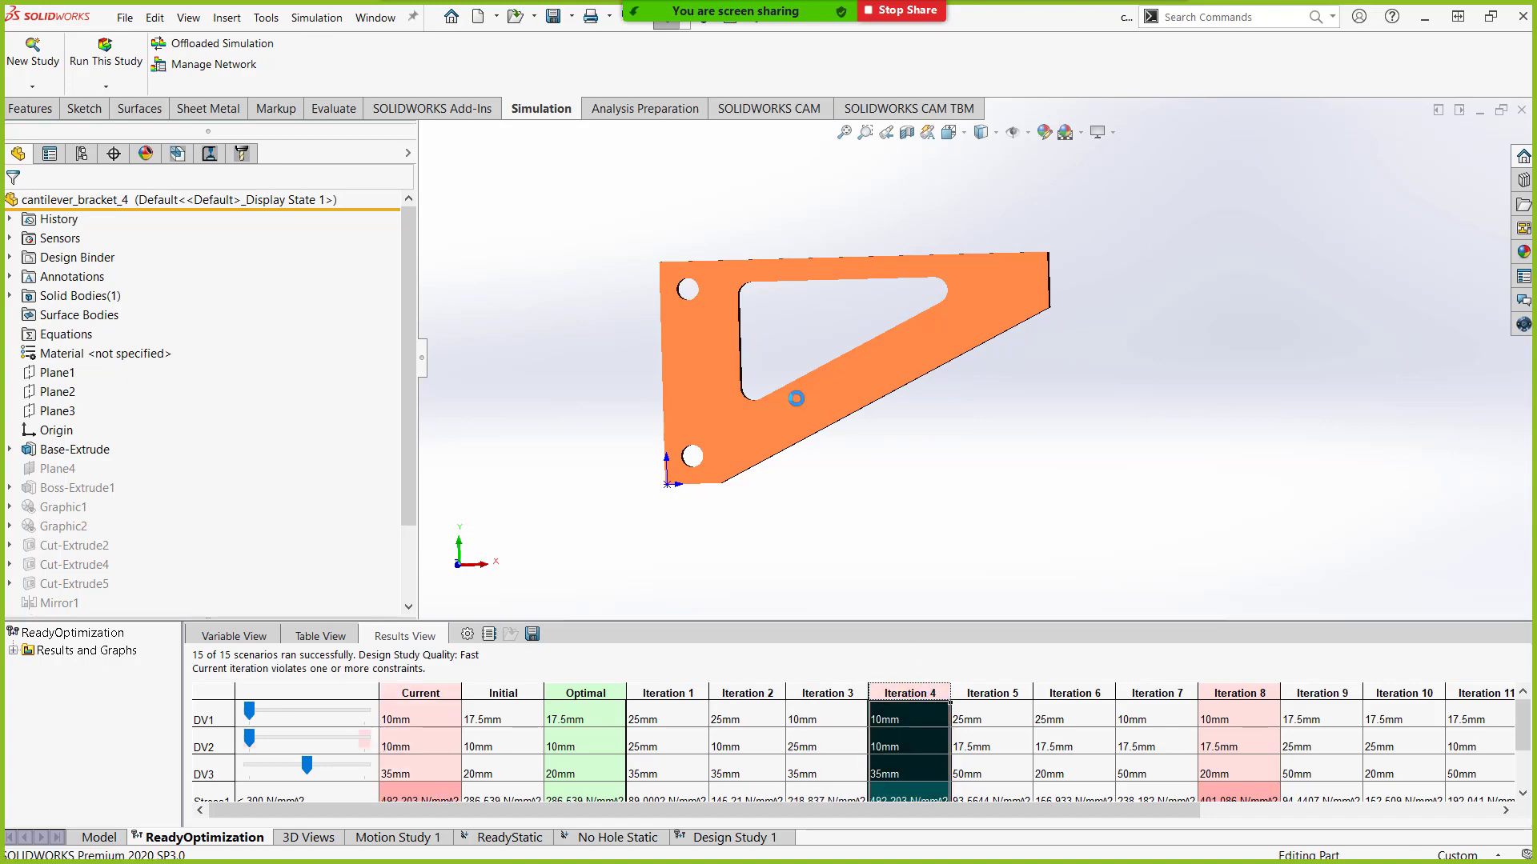
pyautogui.click(992, 693)
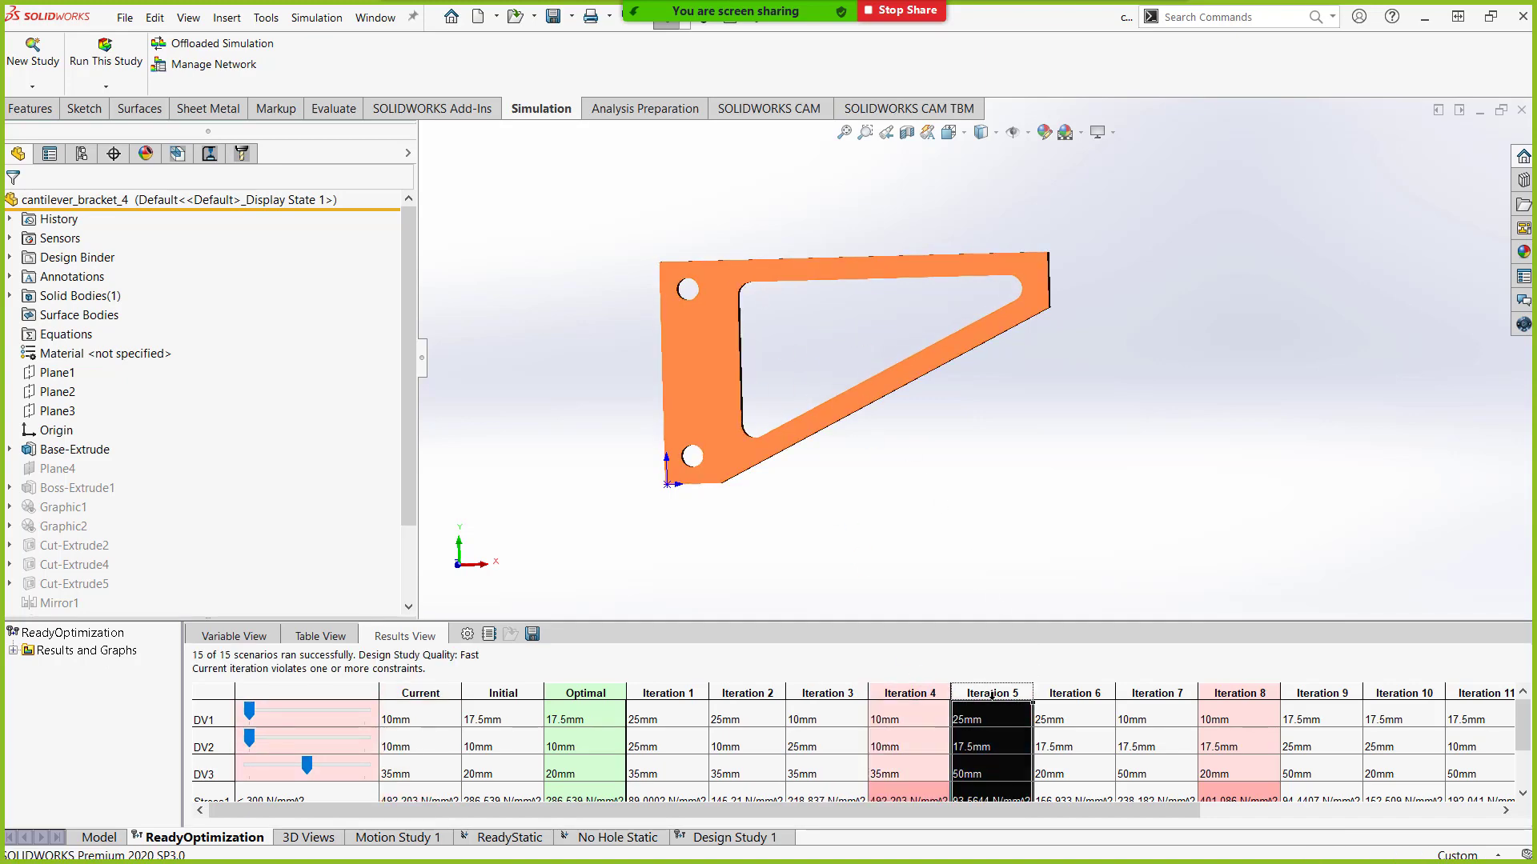
pyautogui.click(1080, 693)
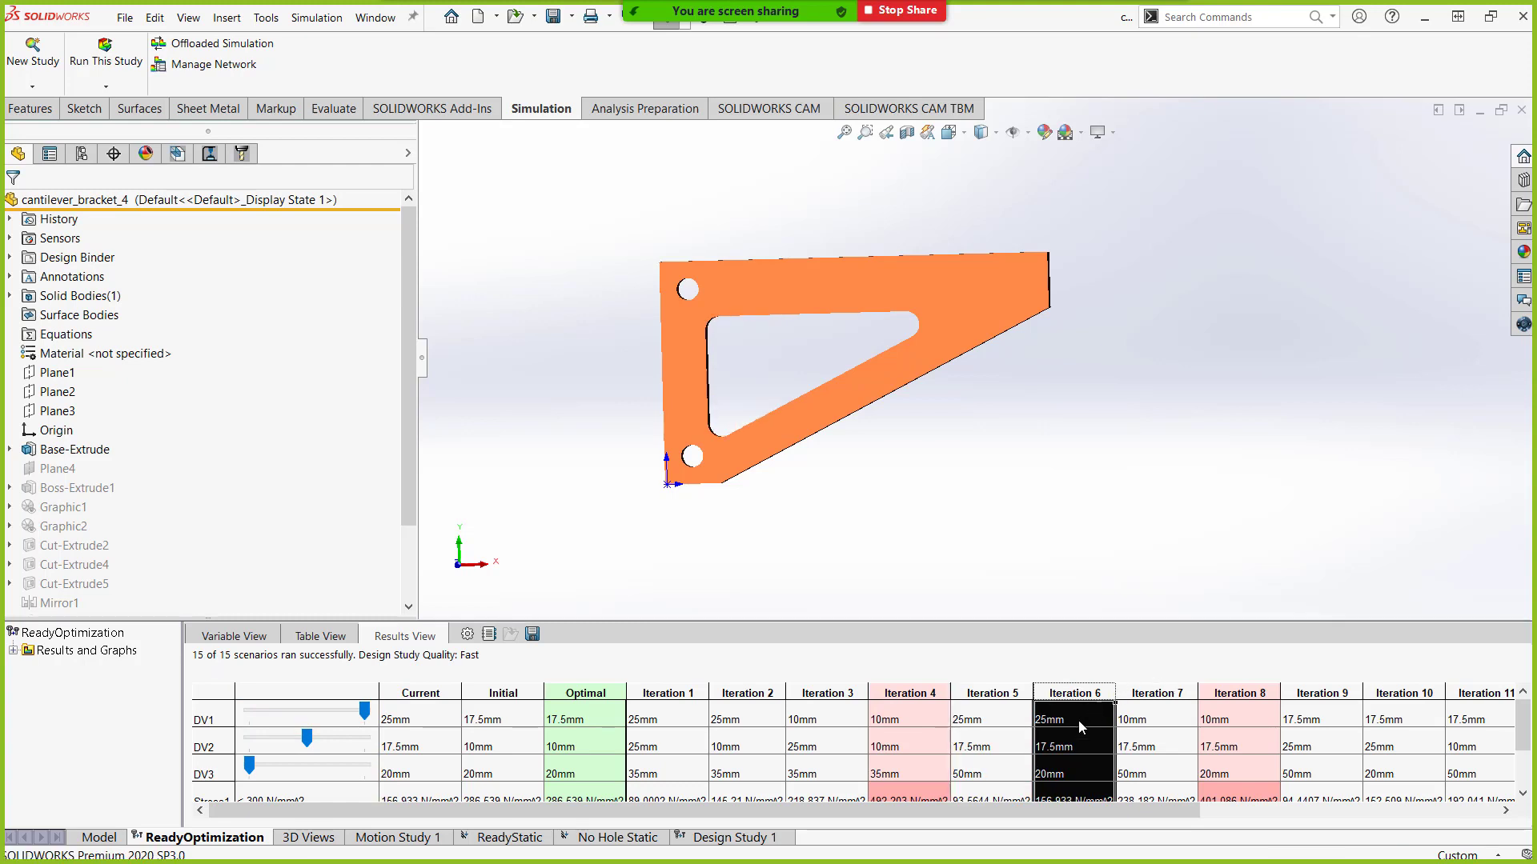
pyautogui.click(1161, 693)
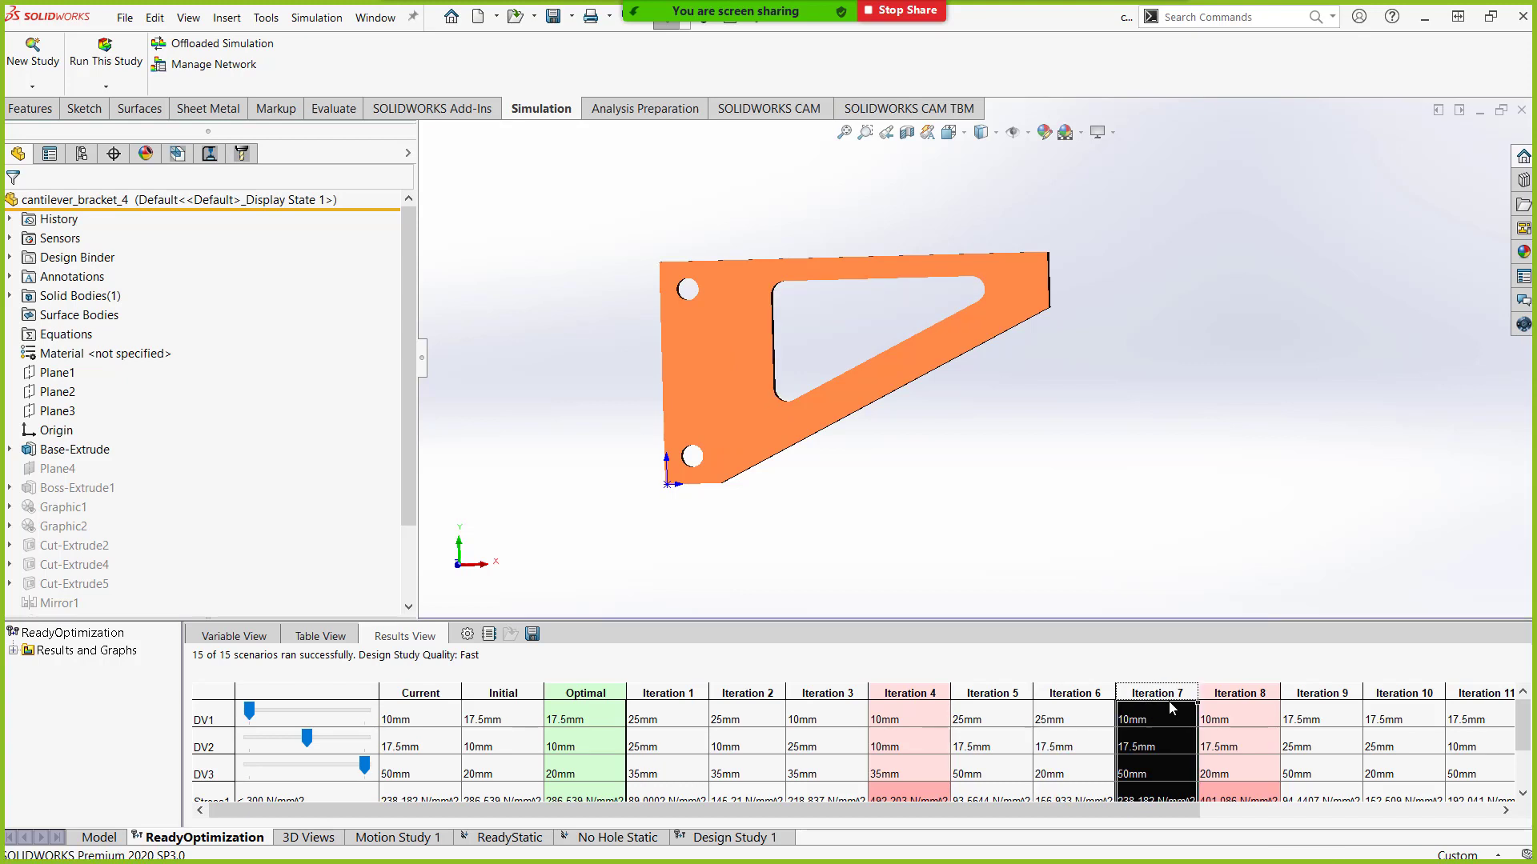
# Show the Stress1 von Mises plot for Iteration 6, peaking at 156.933 MPa.
pyautogui.click(14, 652)
pyautogui.doubleClick(71, 671)
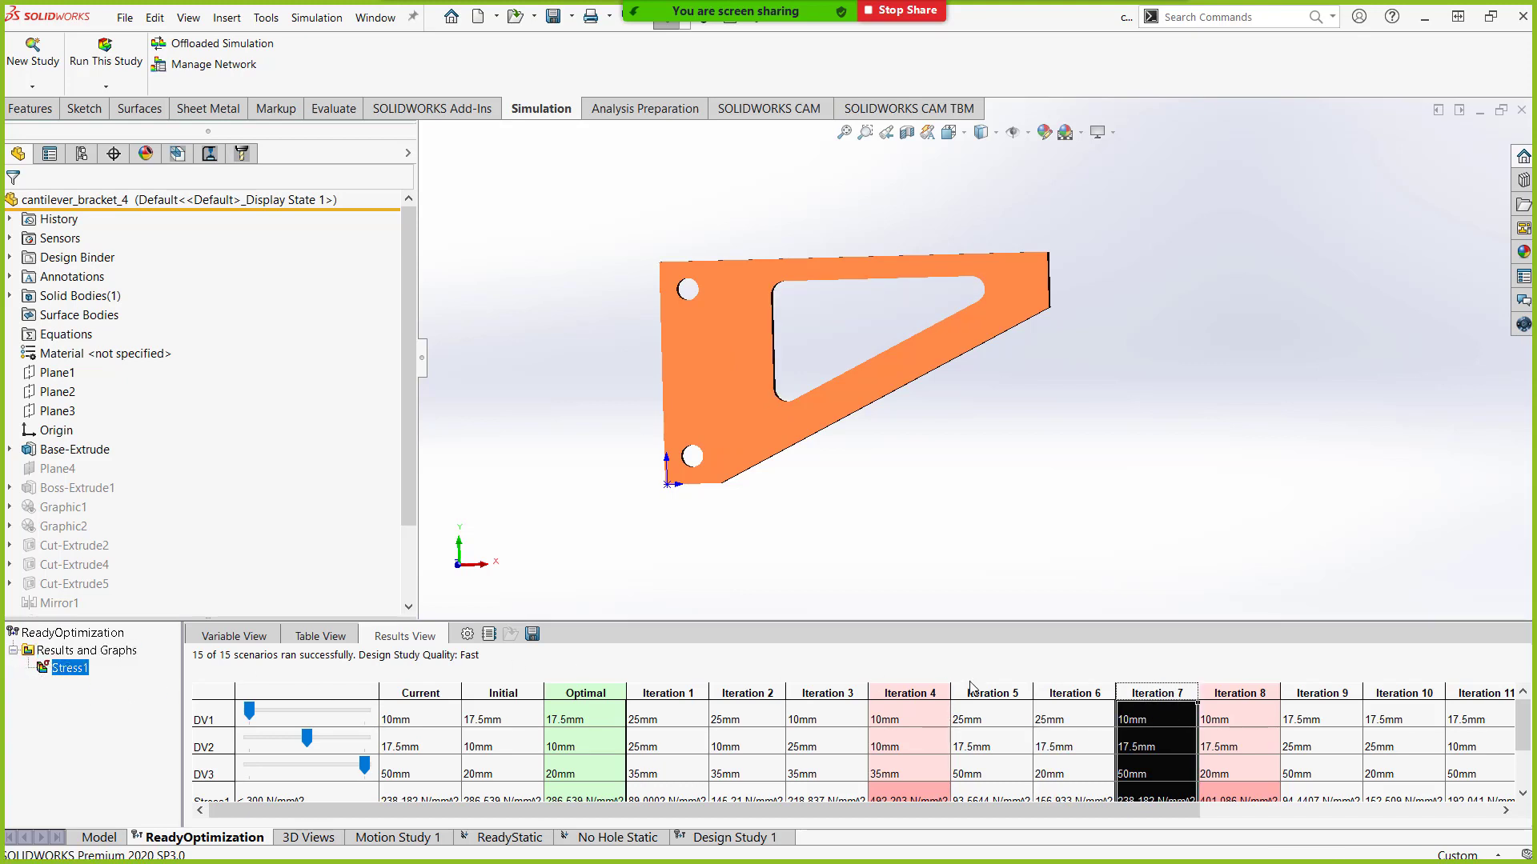
pyautogui.click(1069, 695)
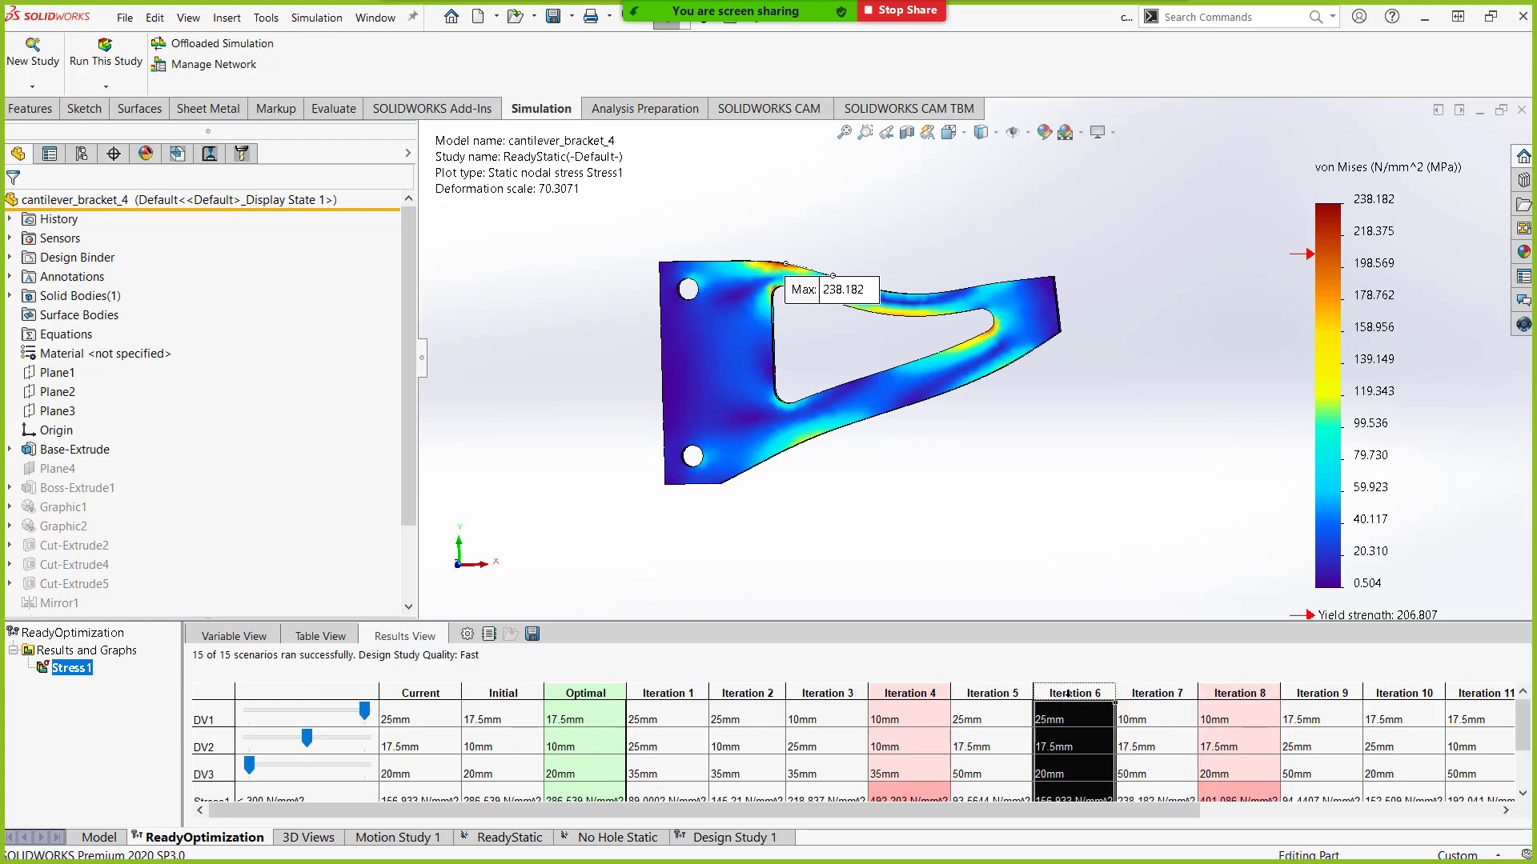
# Compare Iterations 5, 4, 3 and 8 stress plots, load the Optimal design, then switch to the slides.
pyautogui.click(997, 694)
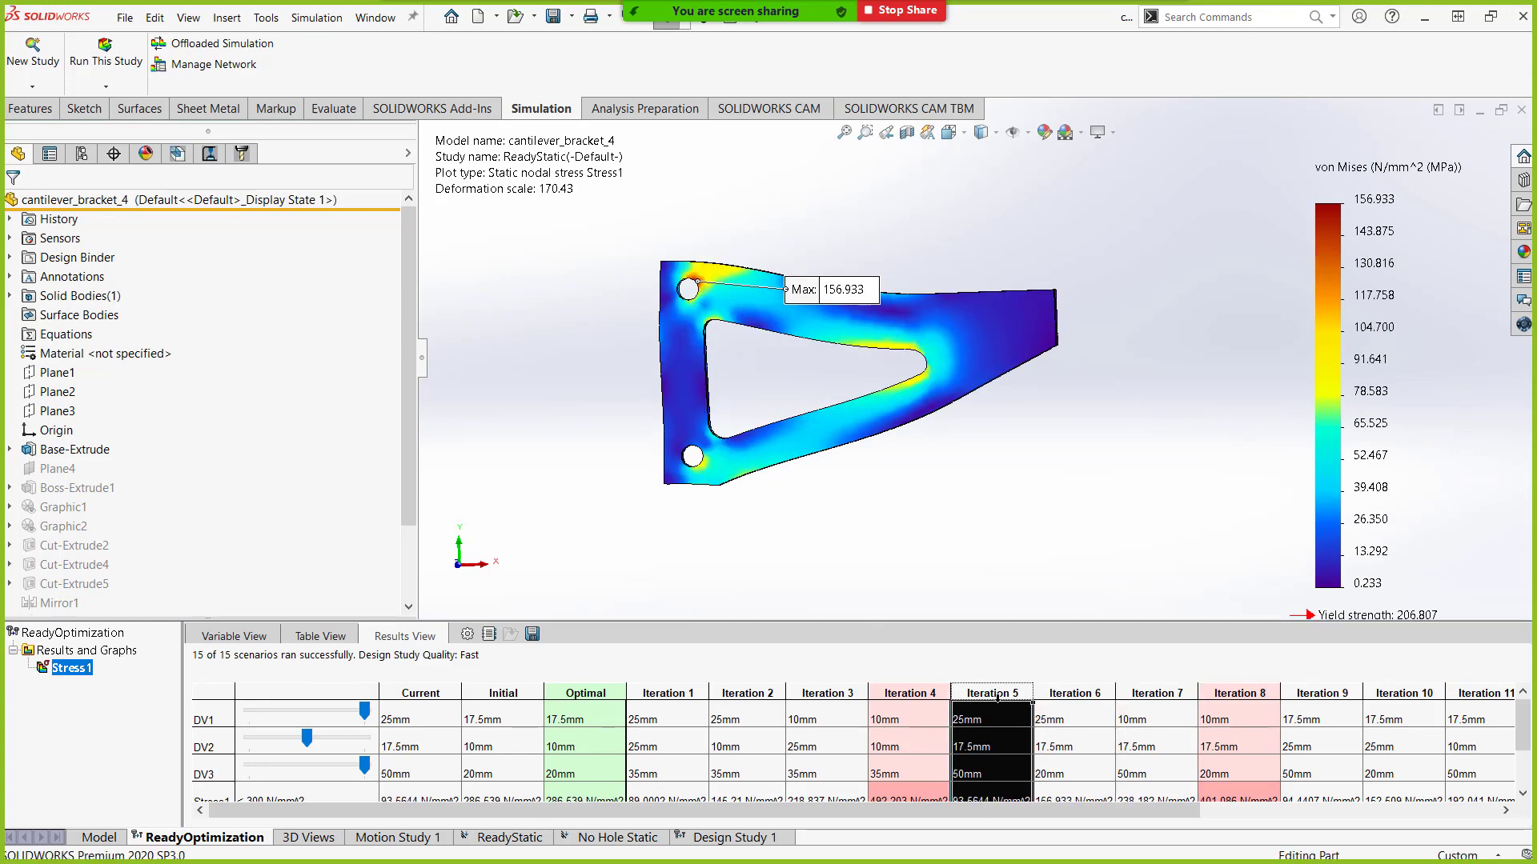
pyautogui.click(894, 695)
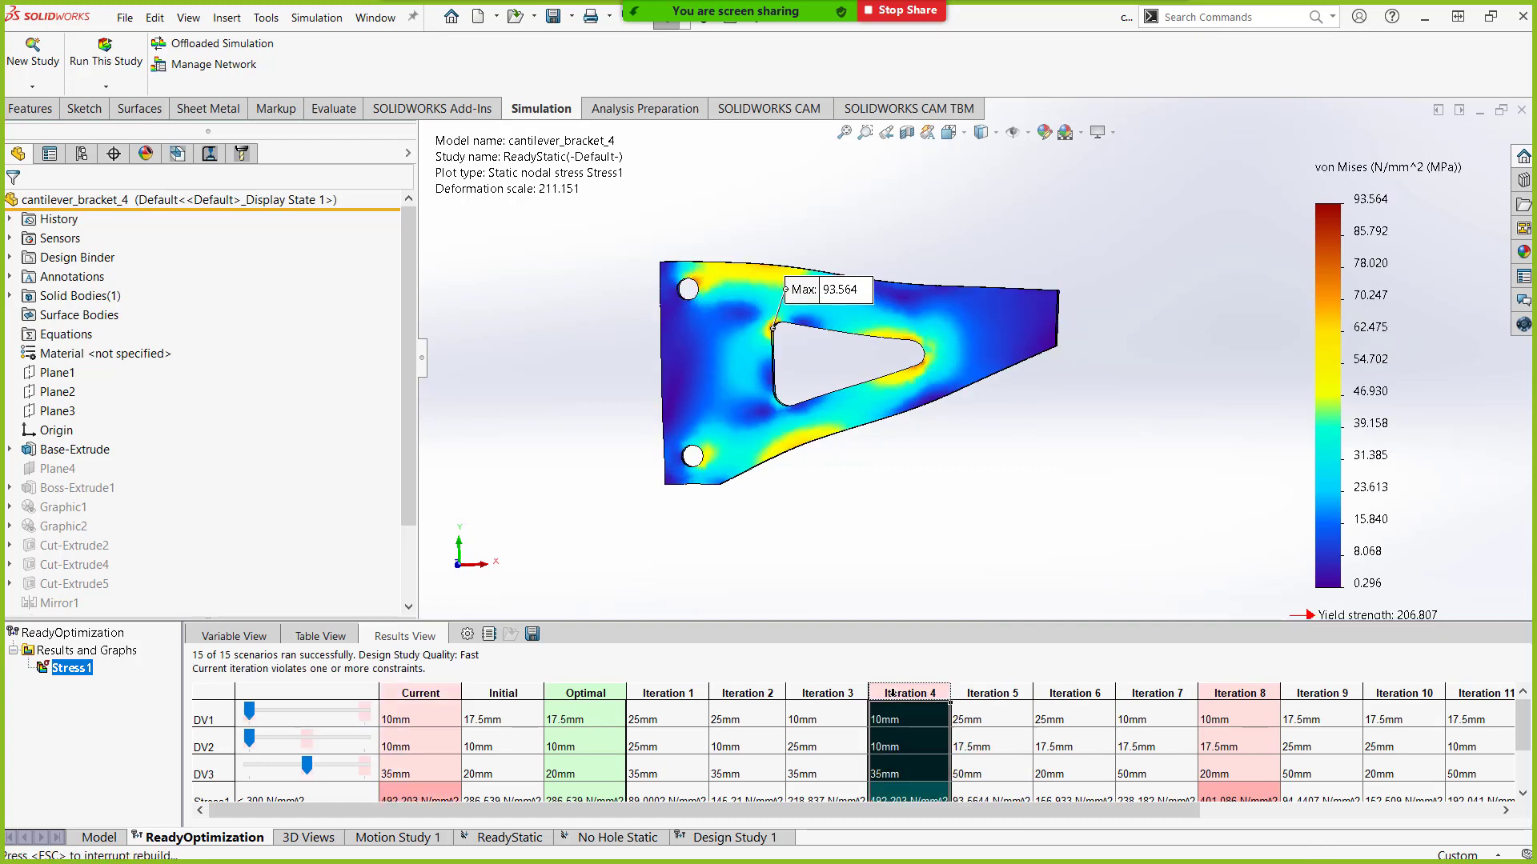
pyautogui.click(825, 695)
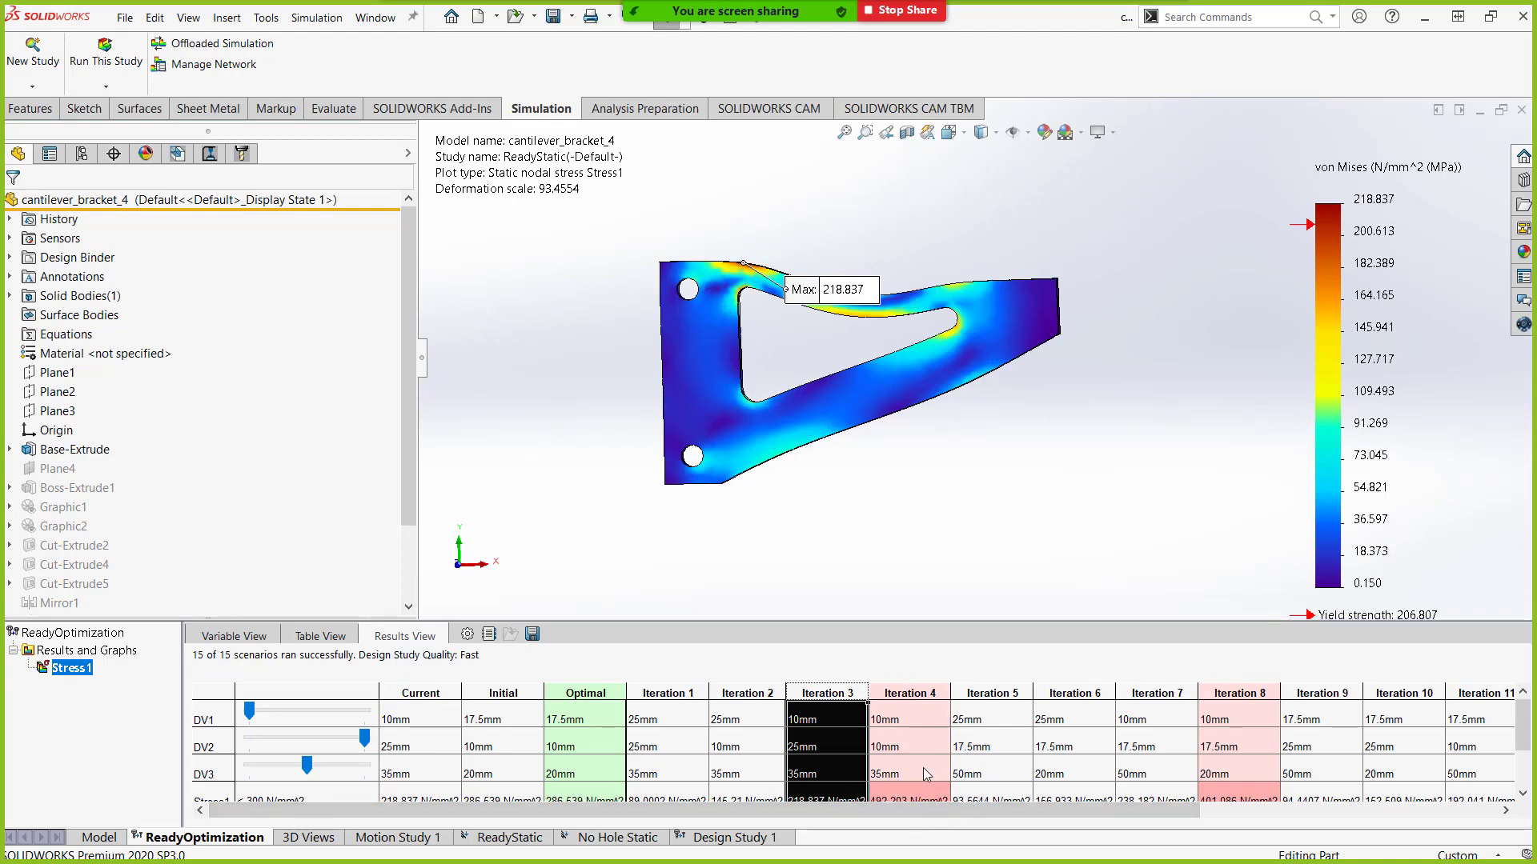
pyautogui.click(913, 690)
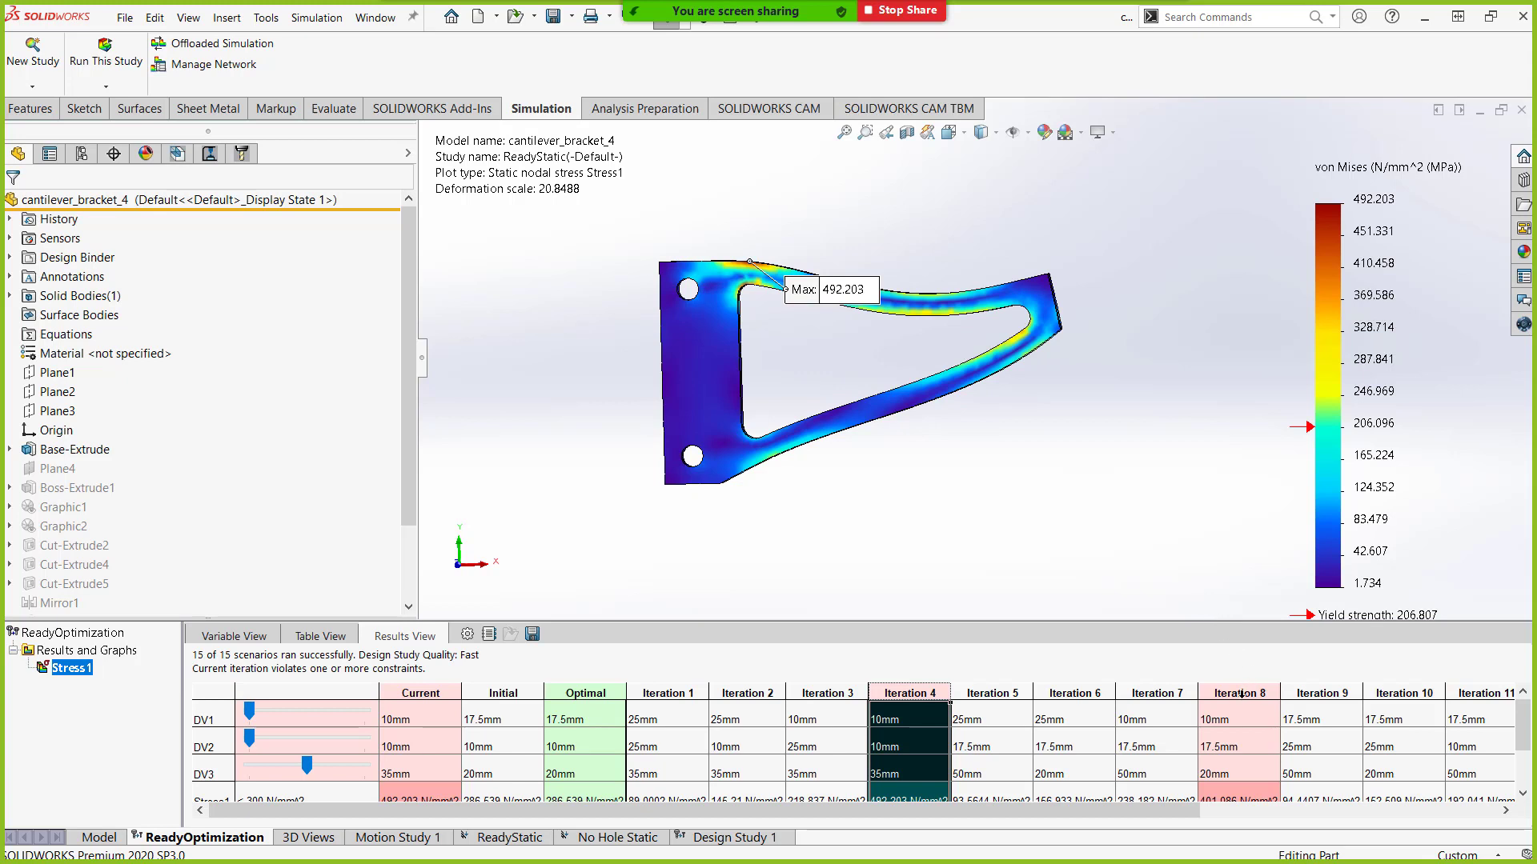
pyautogui.click(1240, 693)
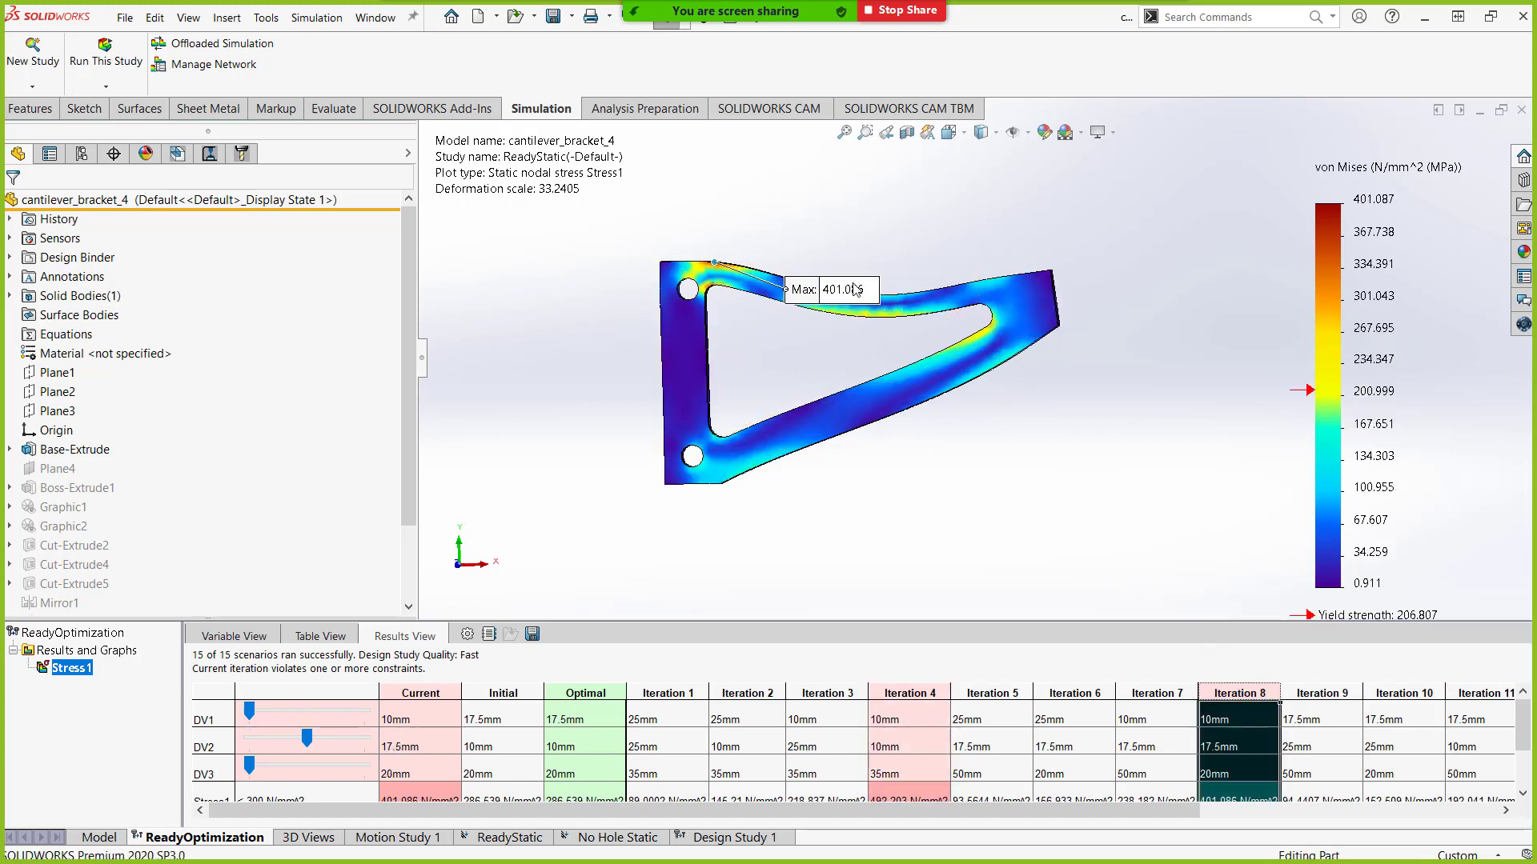
pyautogui.click(605, 693)
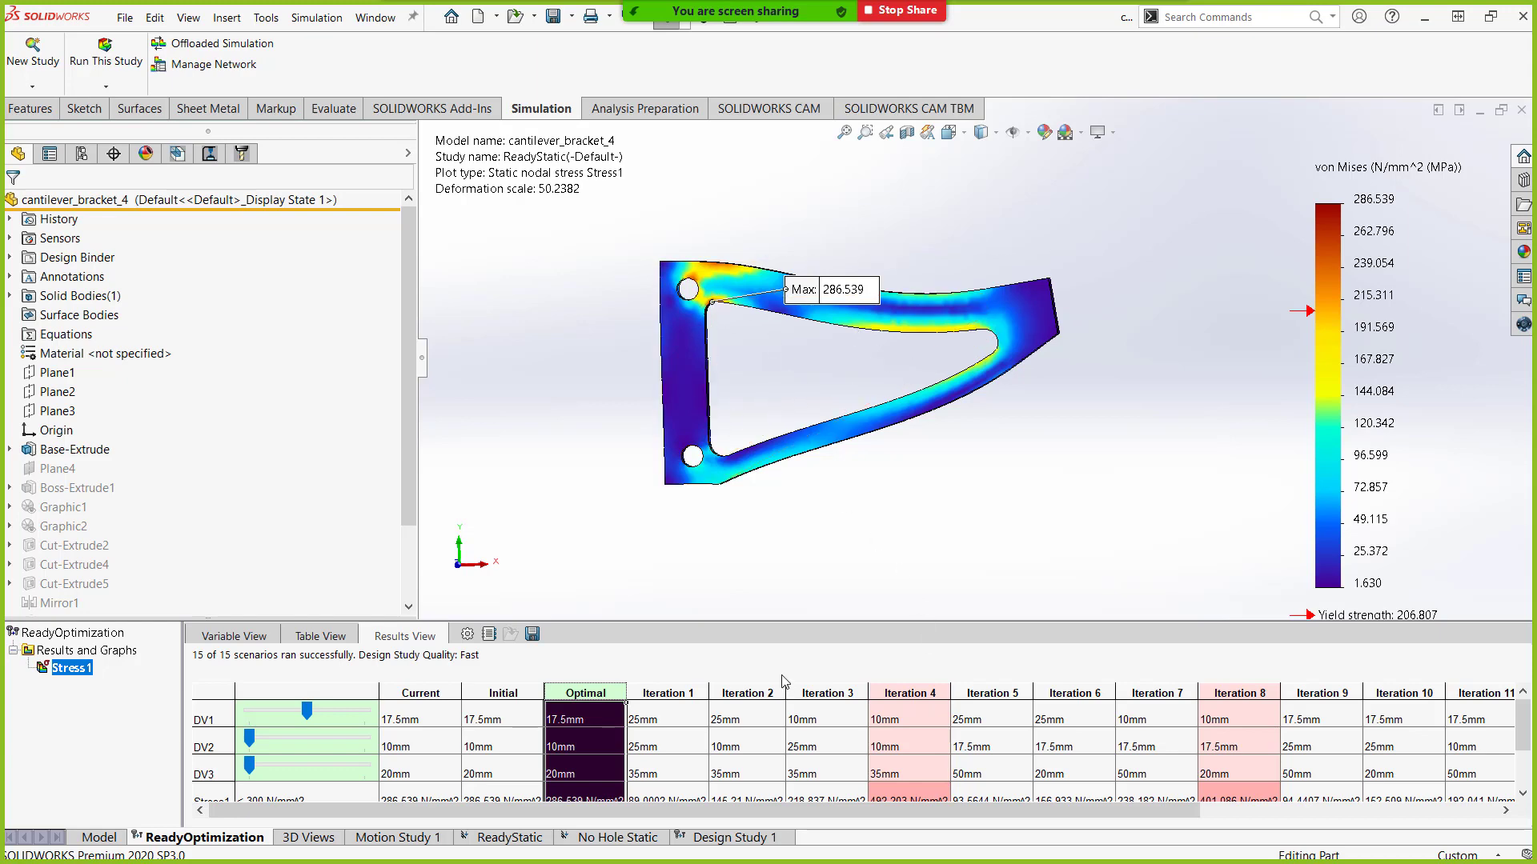
pyautogui.hotkey('alt', 'Tab')
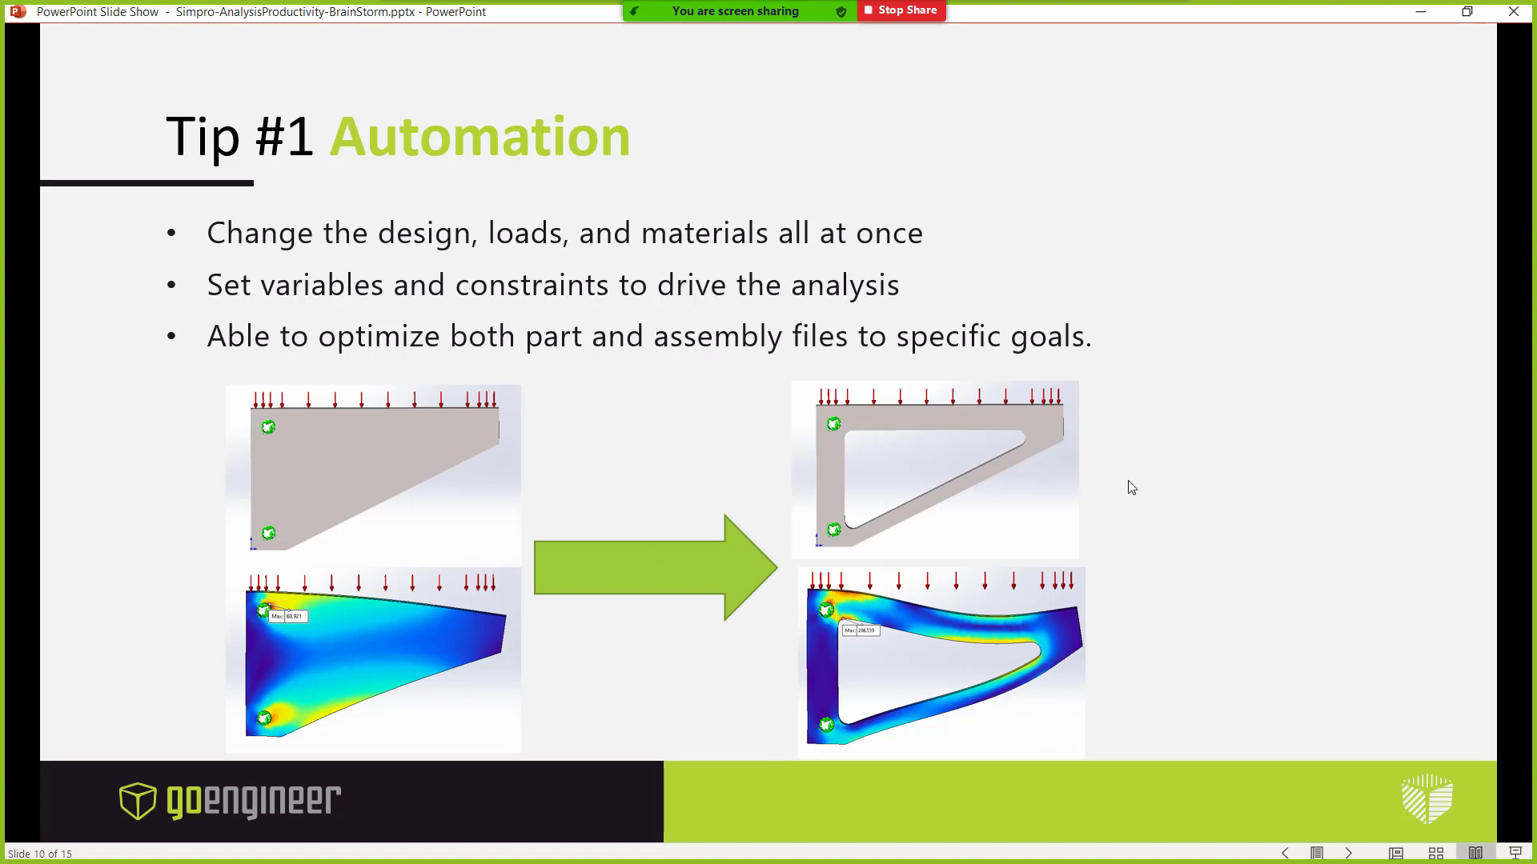
# Advance the slide show to slide 11, Tip #2 Solver Settings, then return to SOLIDWORKS.
pyautogui.click(1117, 408)
pyautogui.press('Left')
pyautogui.press('Right')
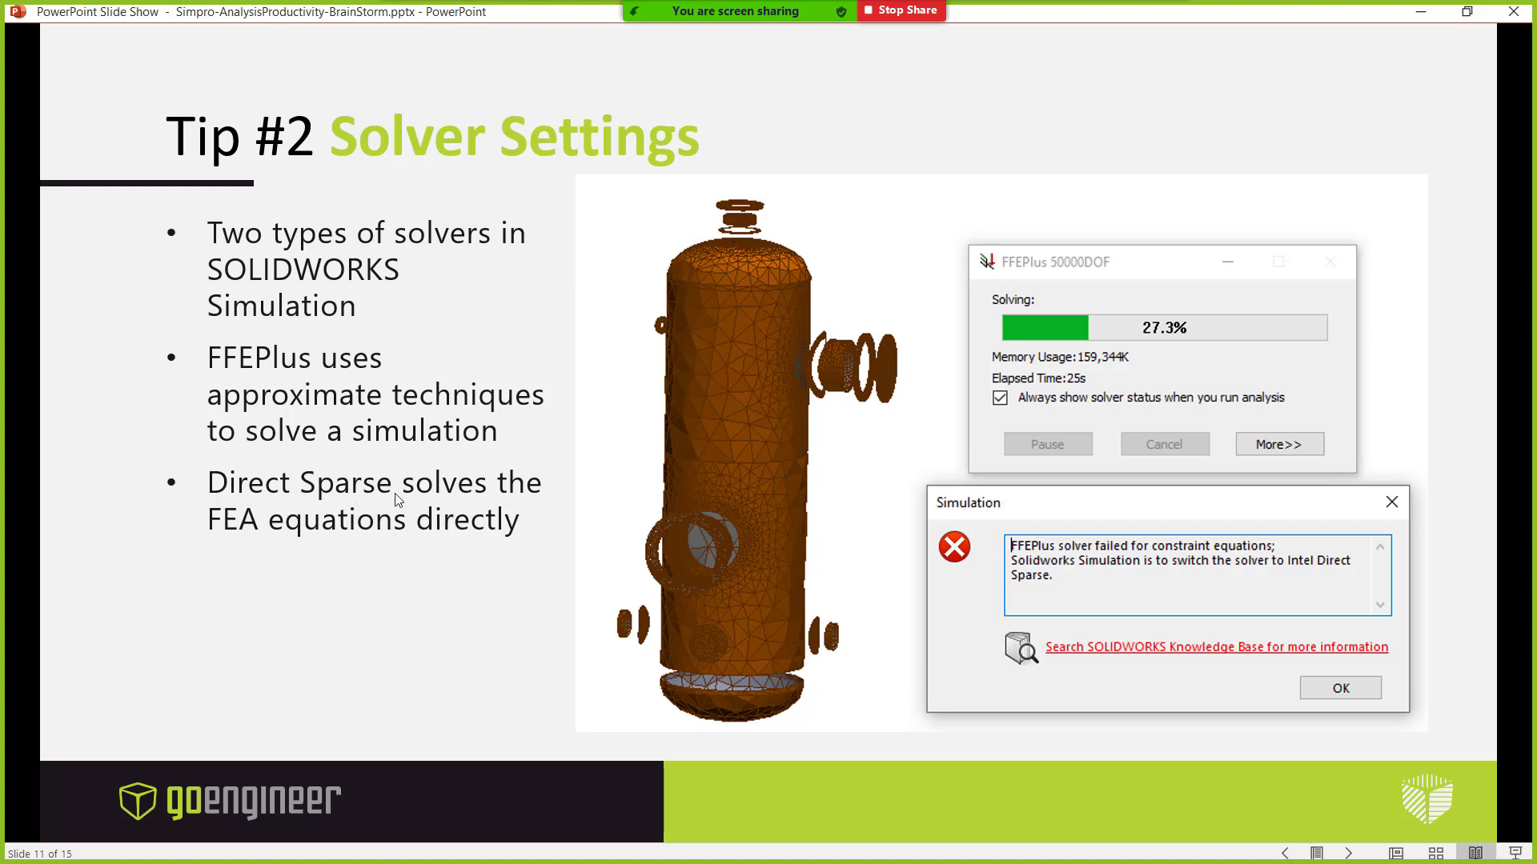
pyautogui.hotkey('alt', 'Tab')
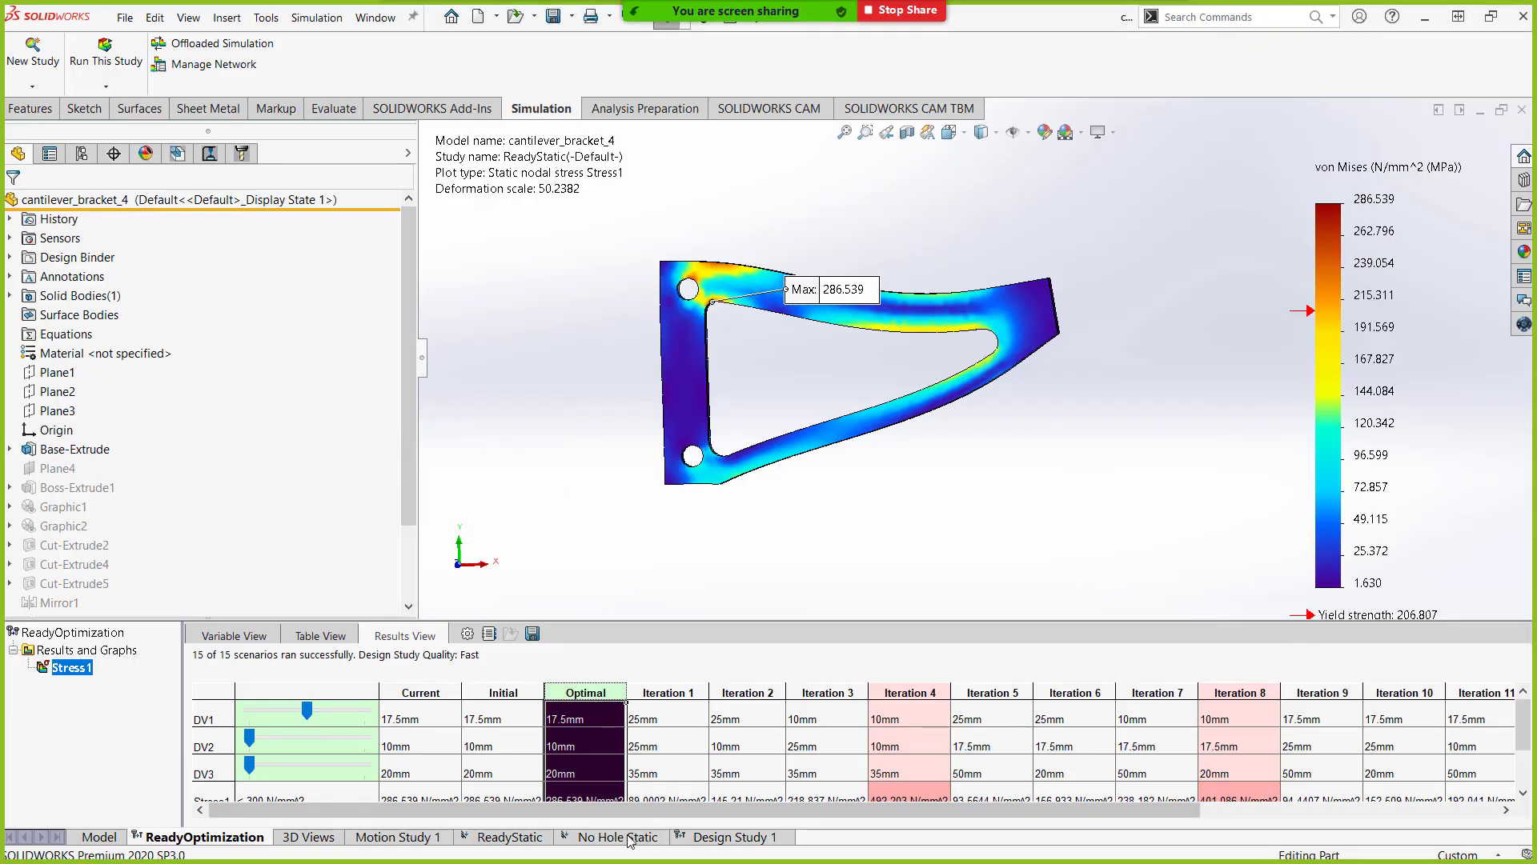
# Uncheck Automatic Solver Selection in the ReadyStatic study's properties.
pyautogui.click(516, 838)
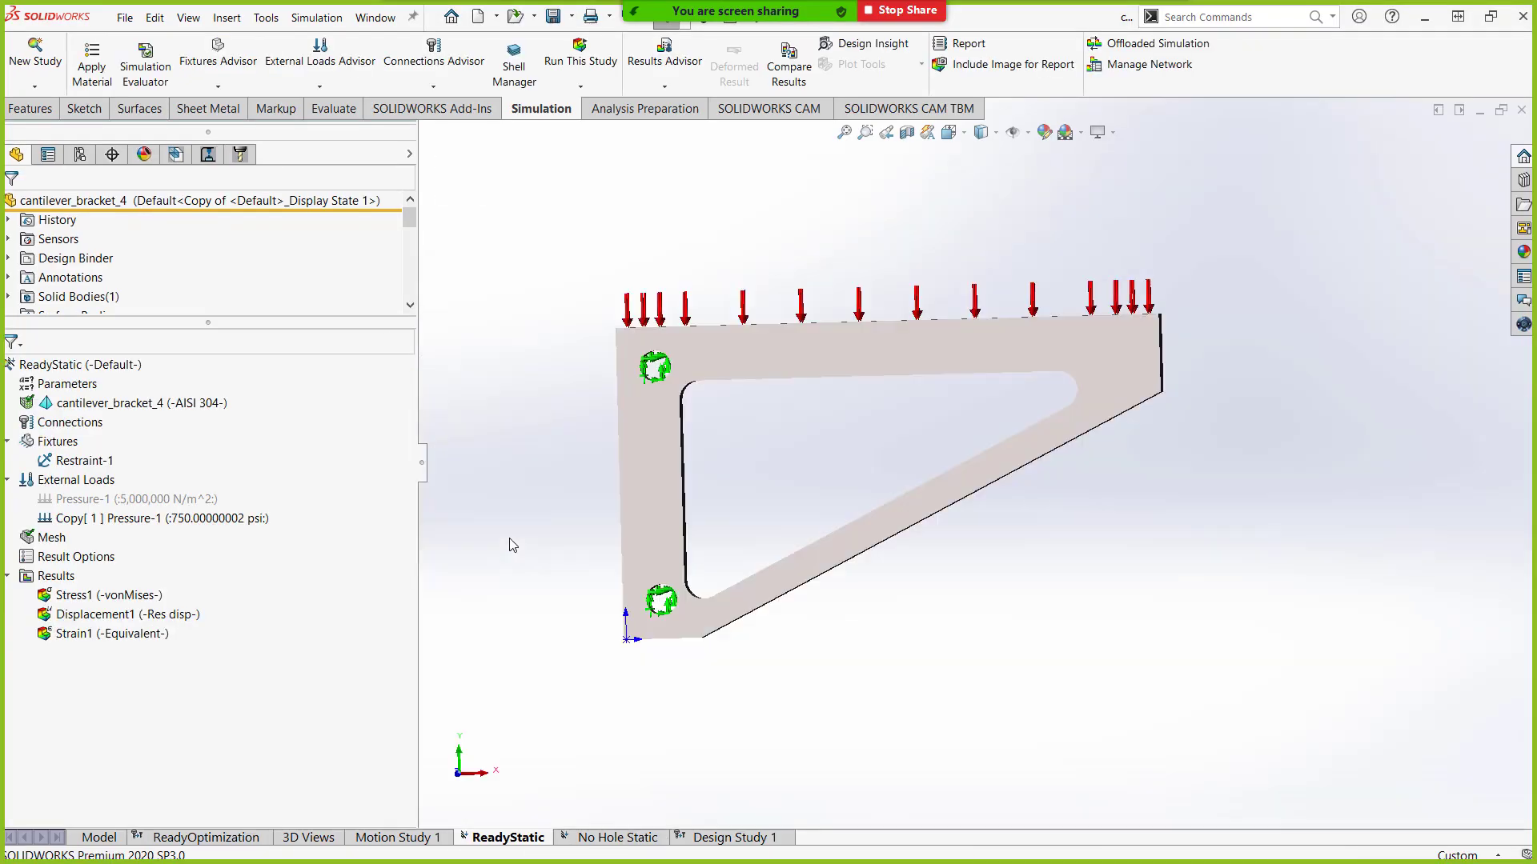
pyautogui.click(64, 364)
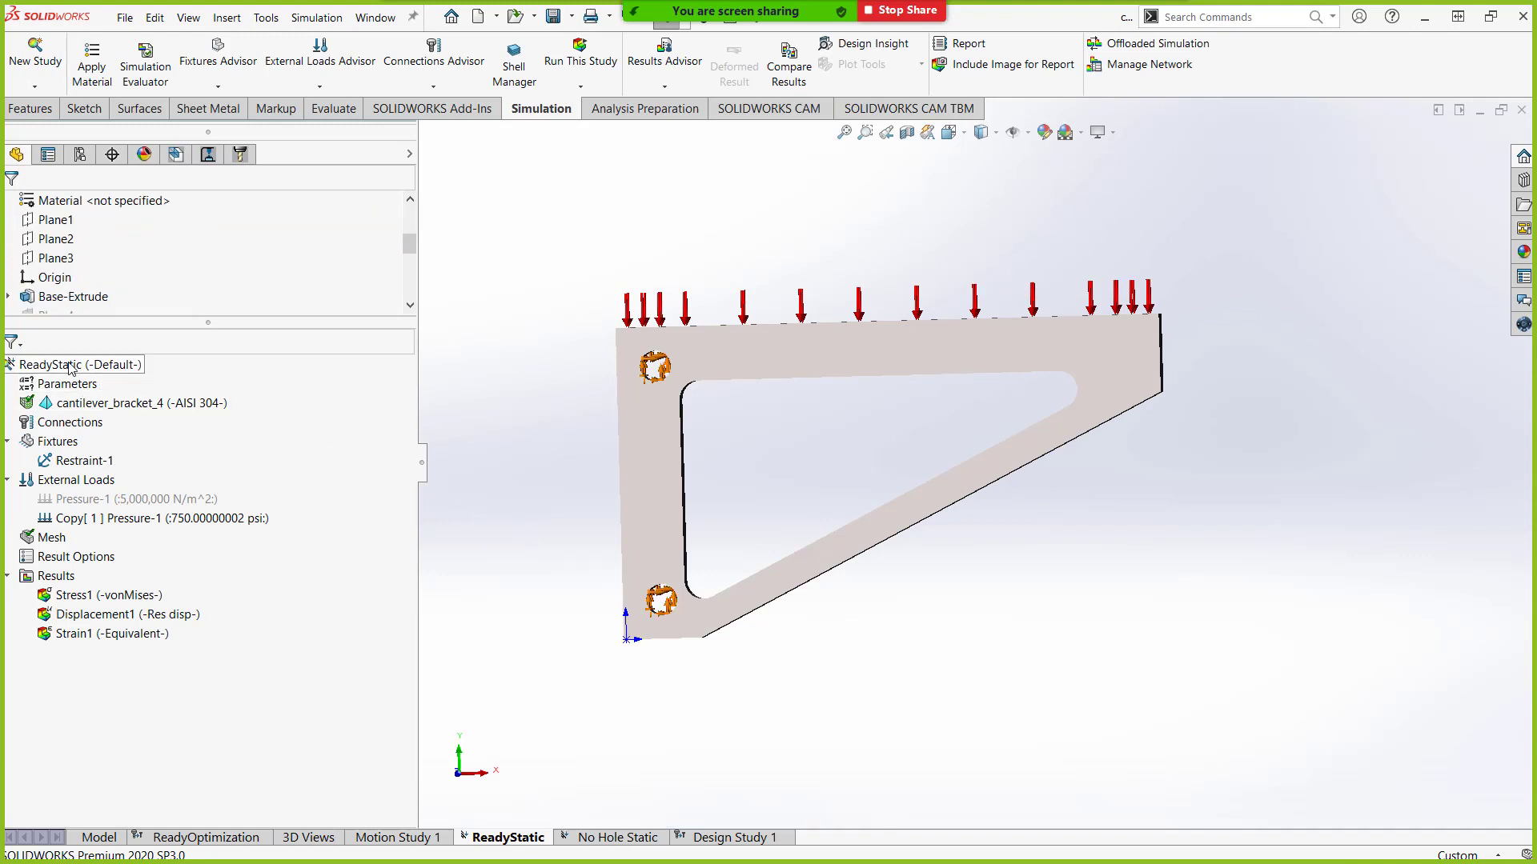
pyautogui.rightClick(72, 368)
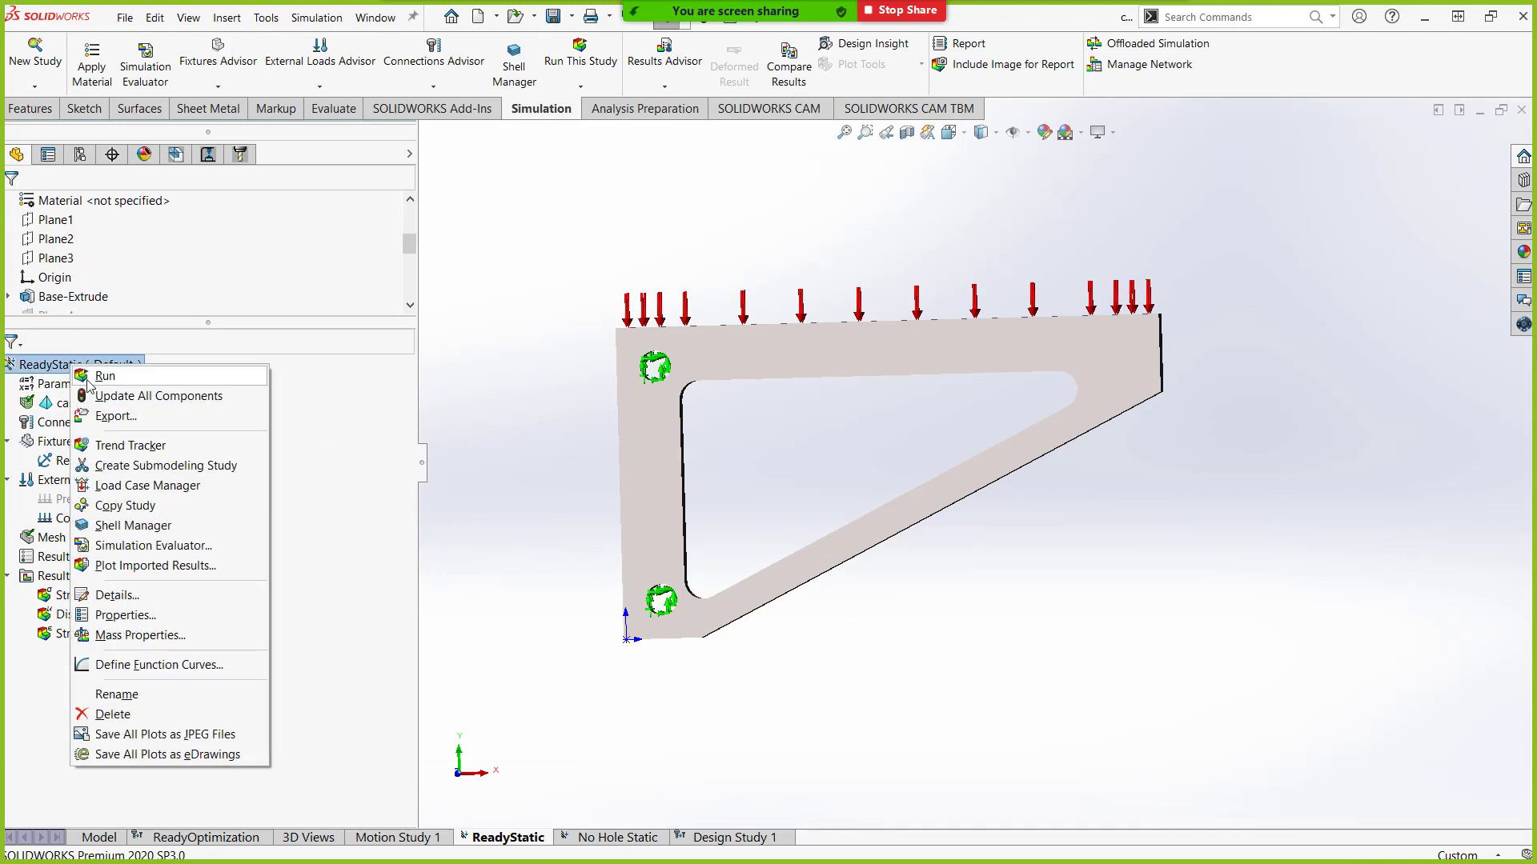
pyautogui.click(141, 616)
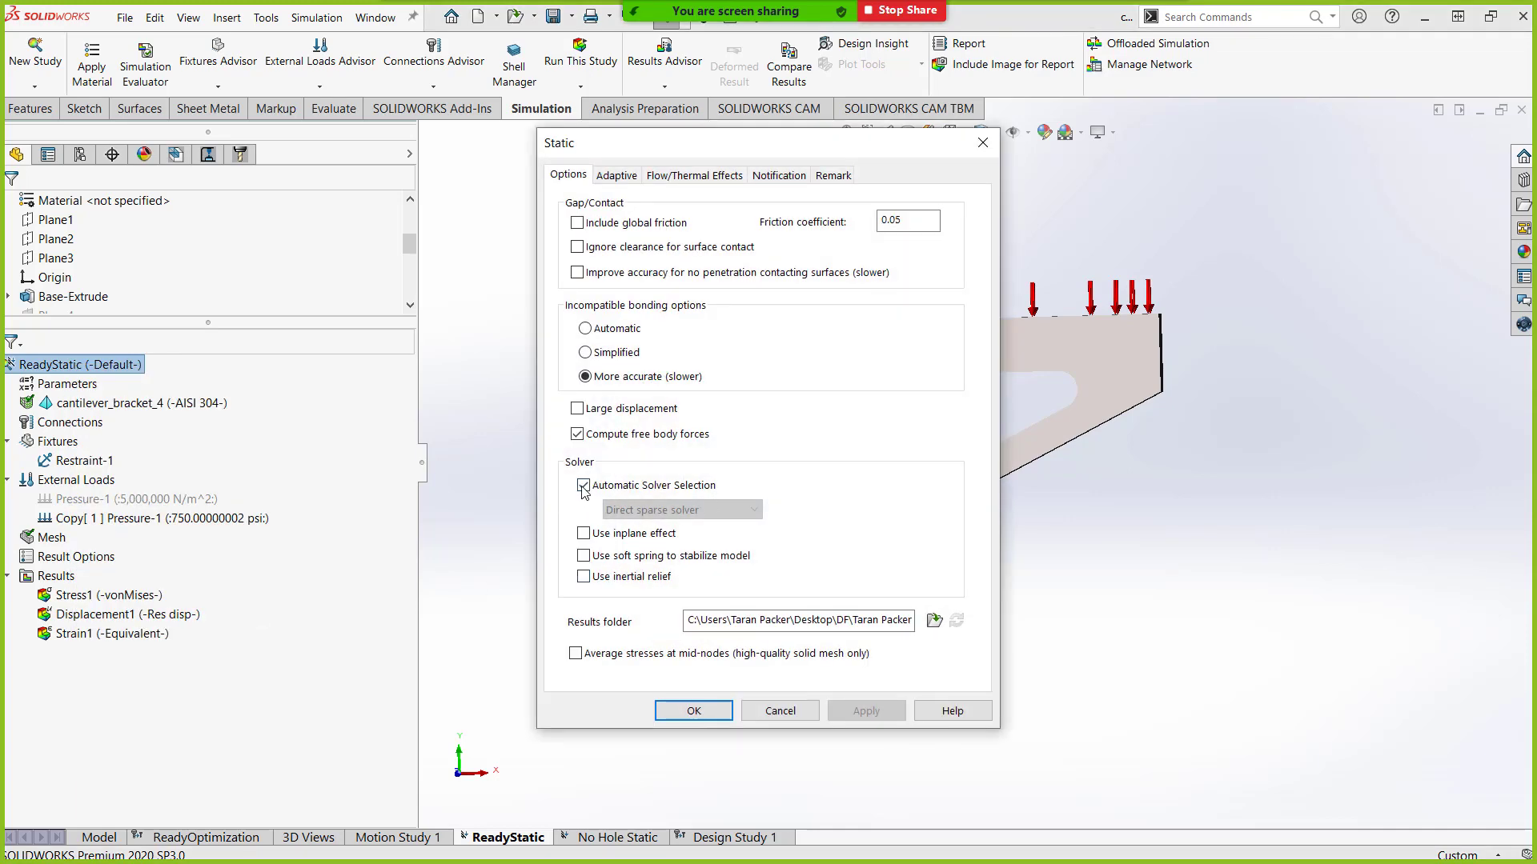
pyautogui.click(583, 486)
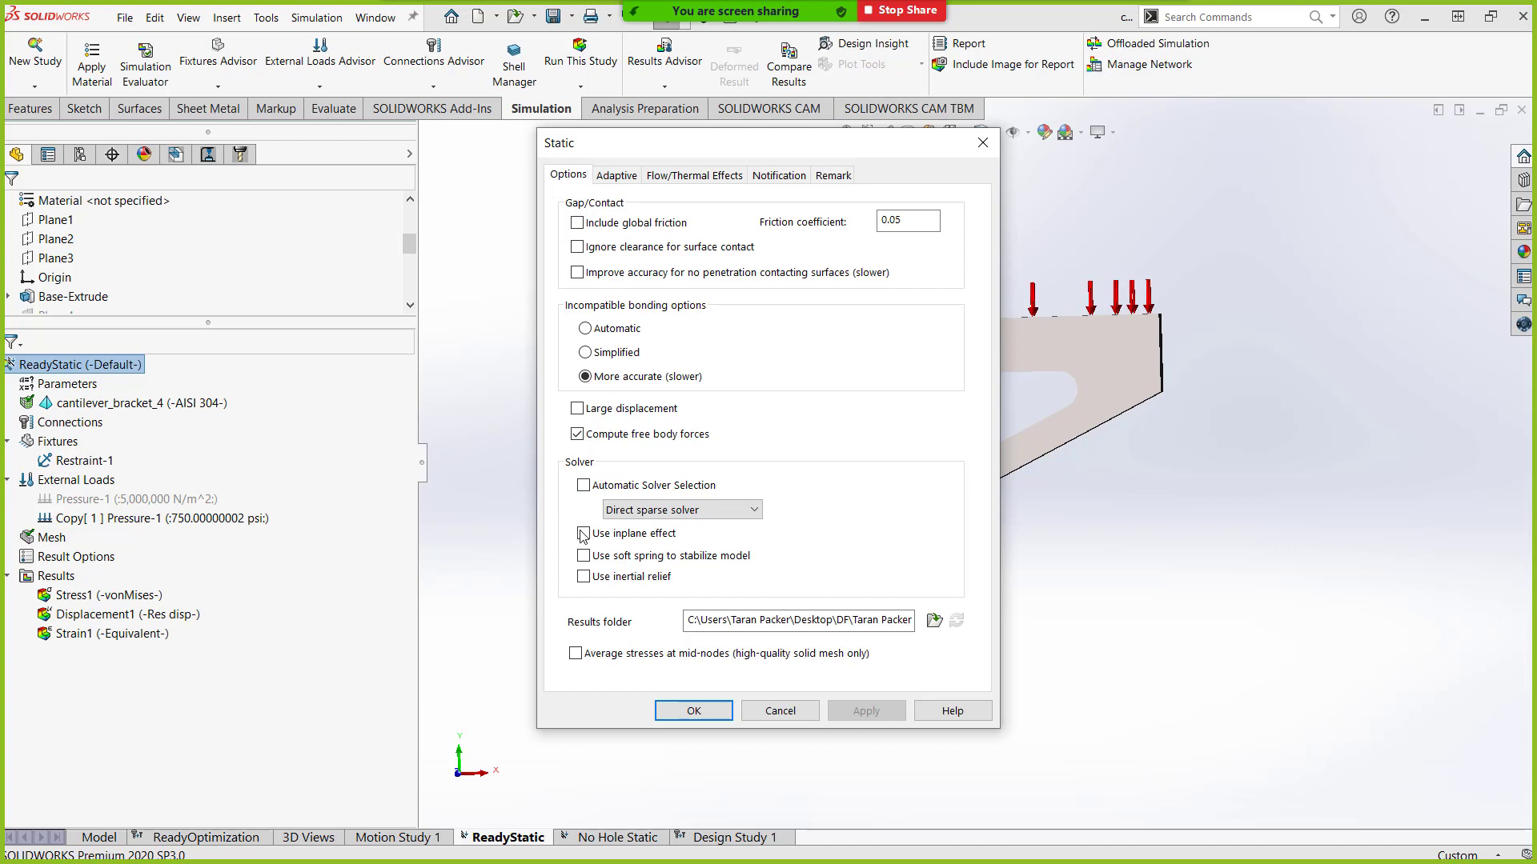
# Review the available solvers, keep Direct sparse solver, and return to the PowerPoint slides.
pyautogui.click(735, 517)
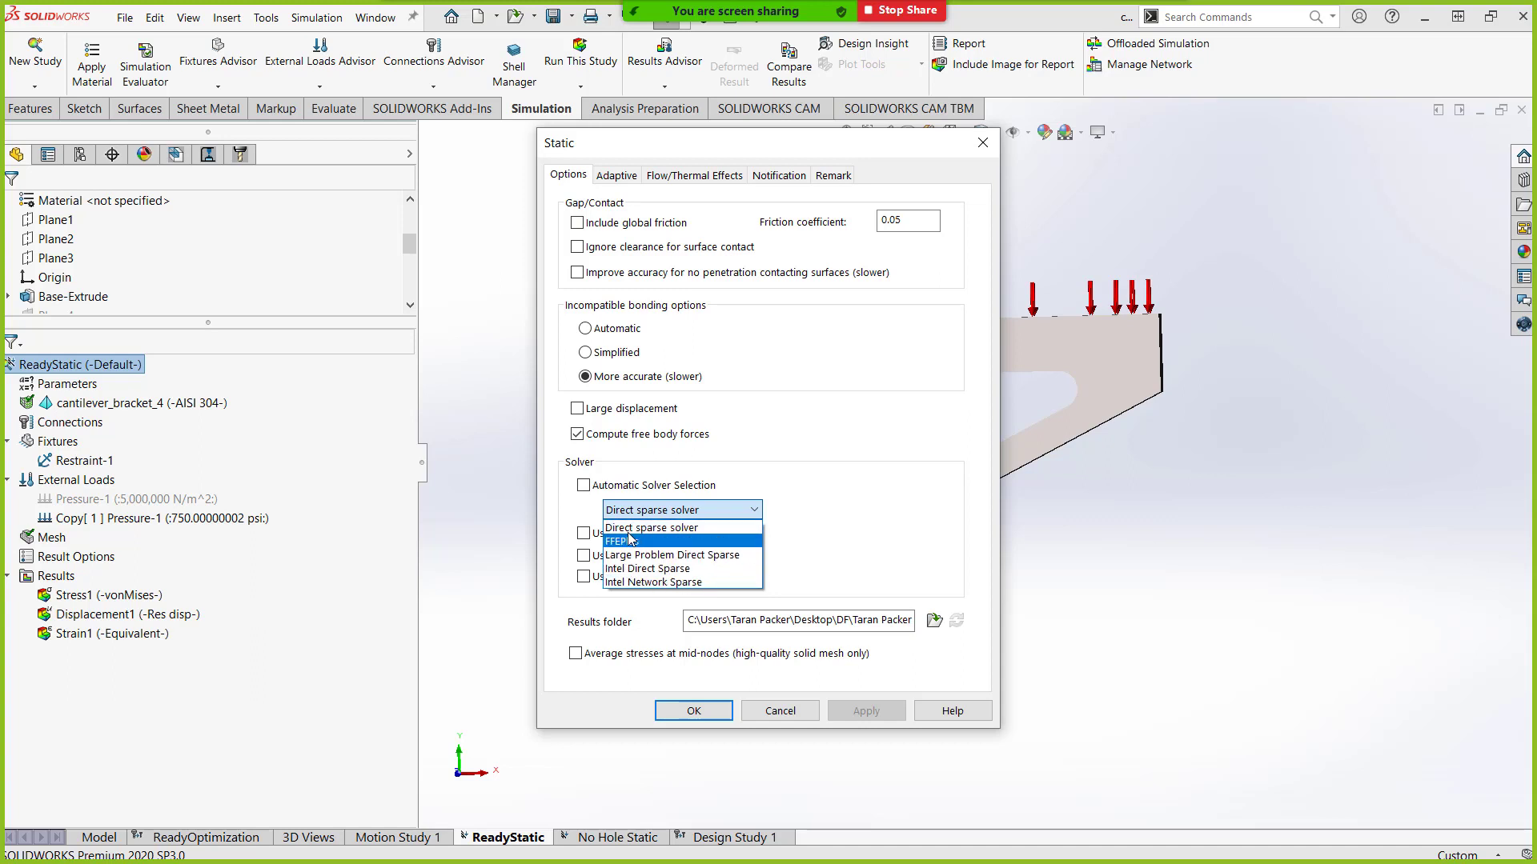
pyautogui.click(826, 532)
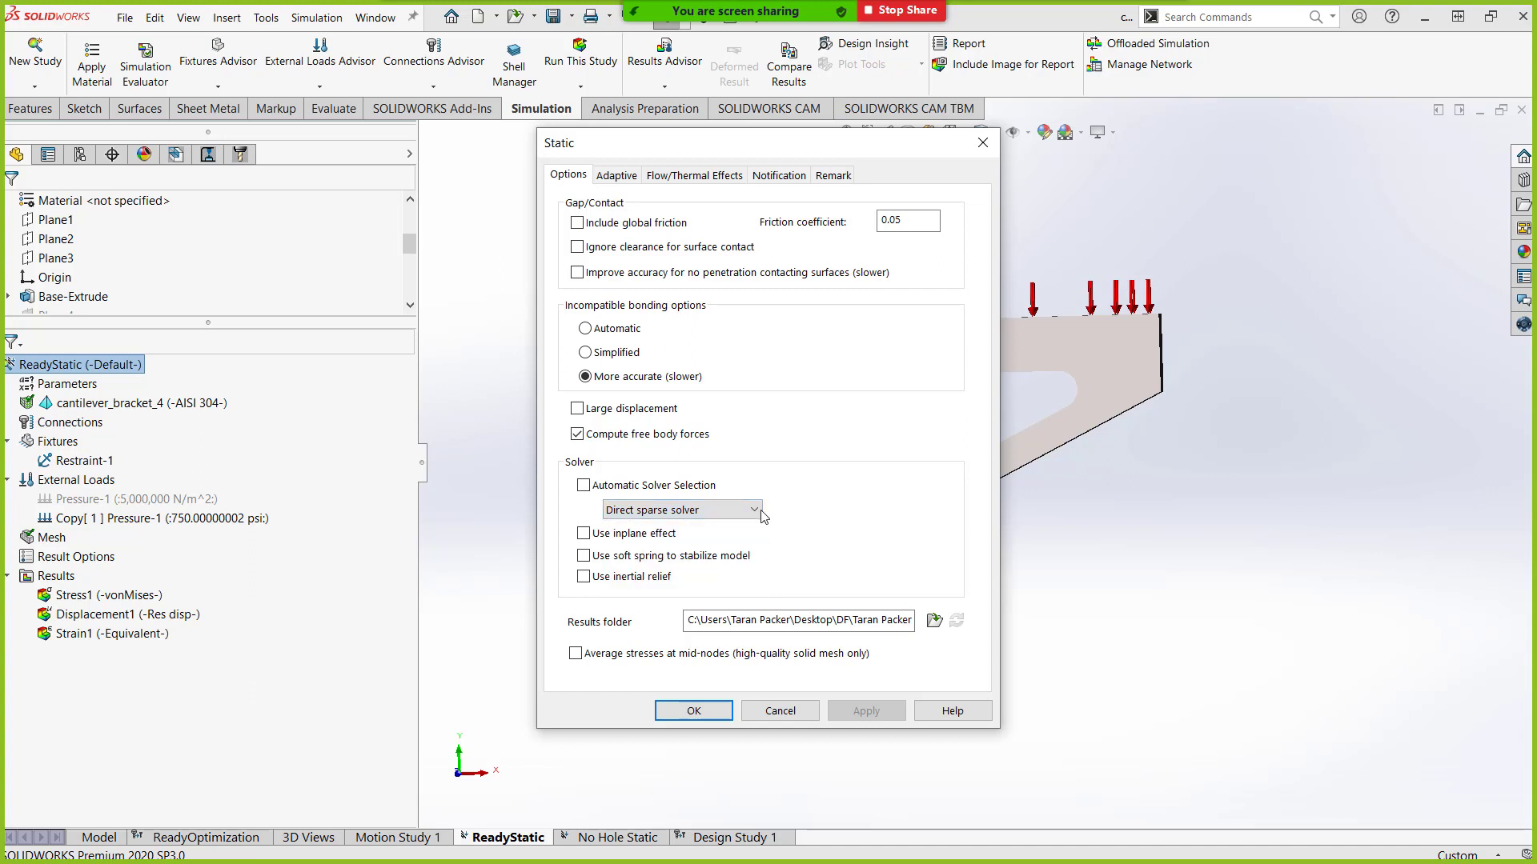
pyautogui.click(723, 514)
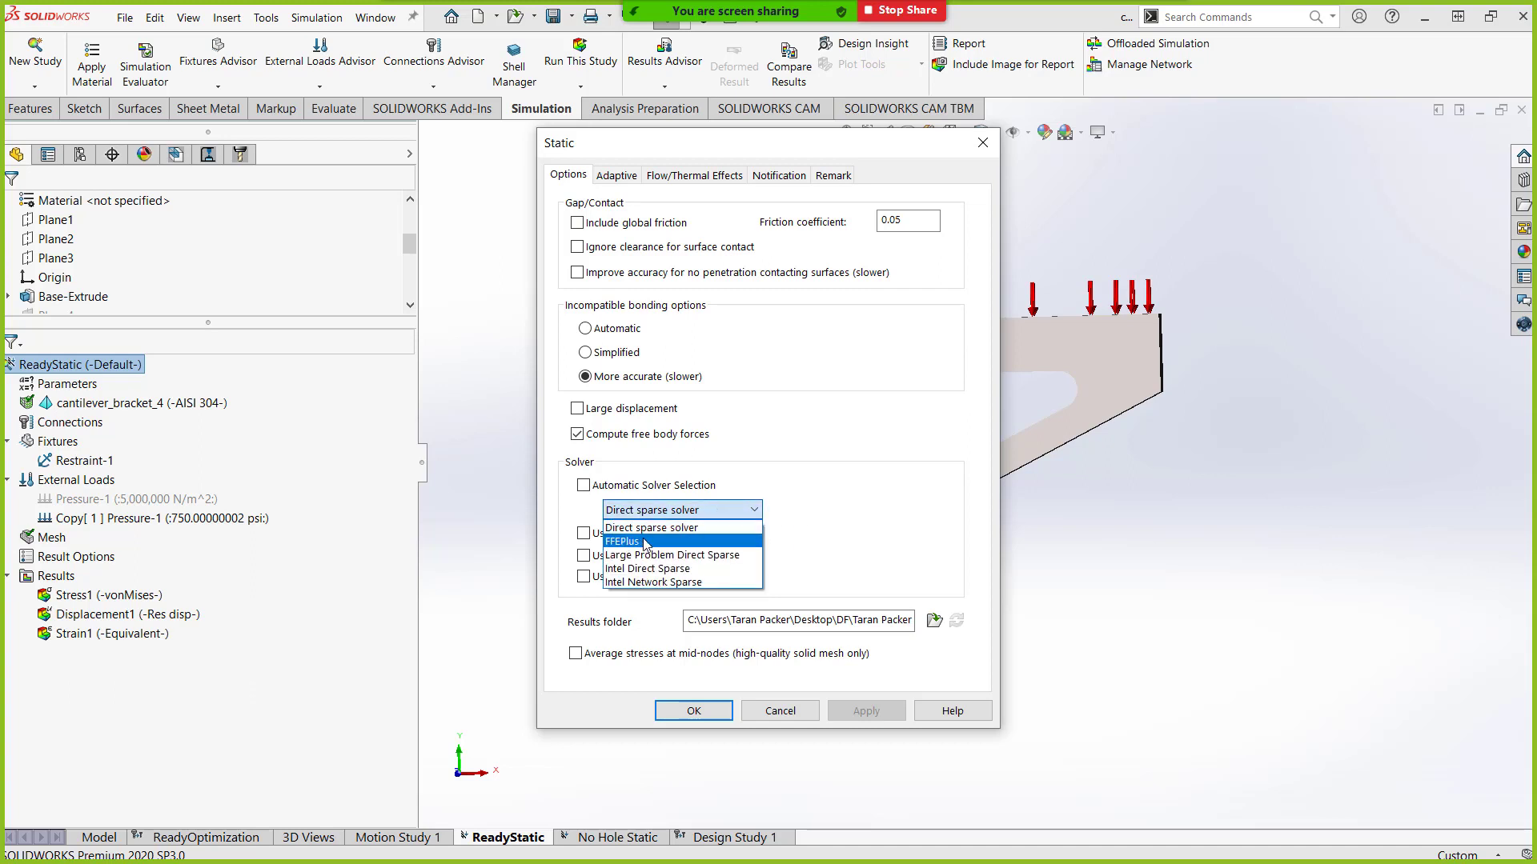
pyautogui.click(864, 527)
pyautogui.hotkey('alt', 'Tab')
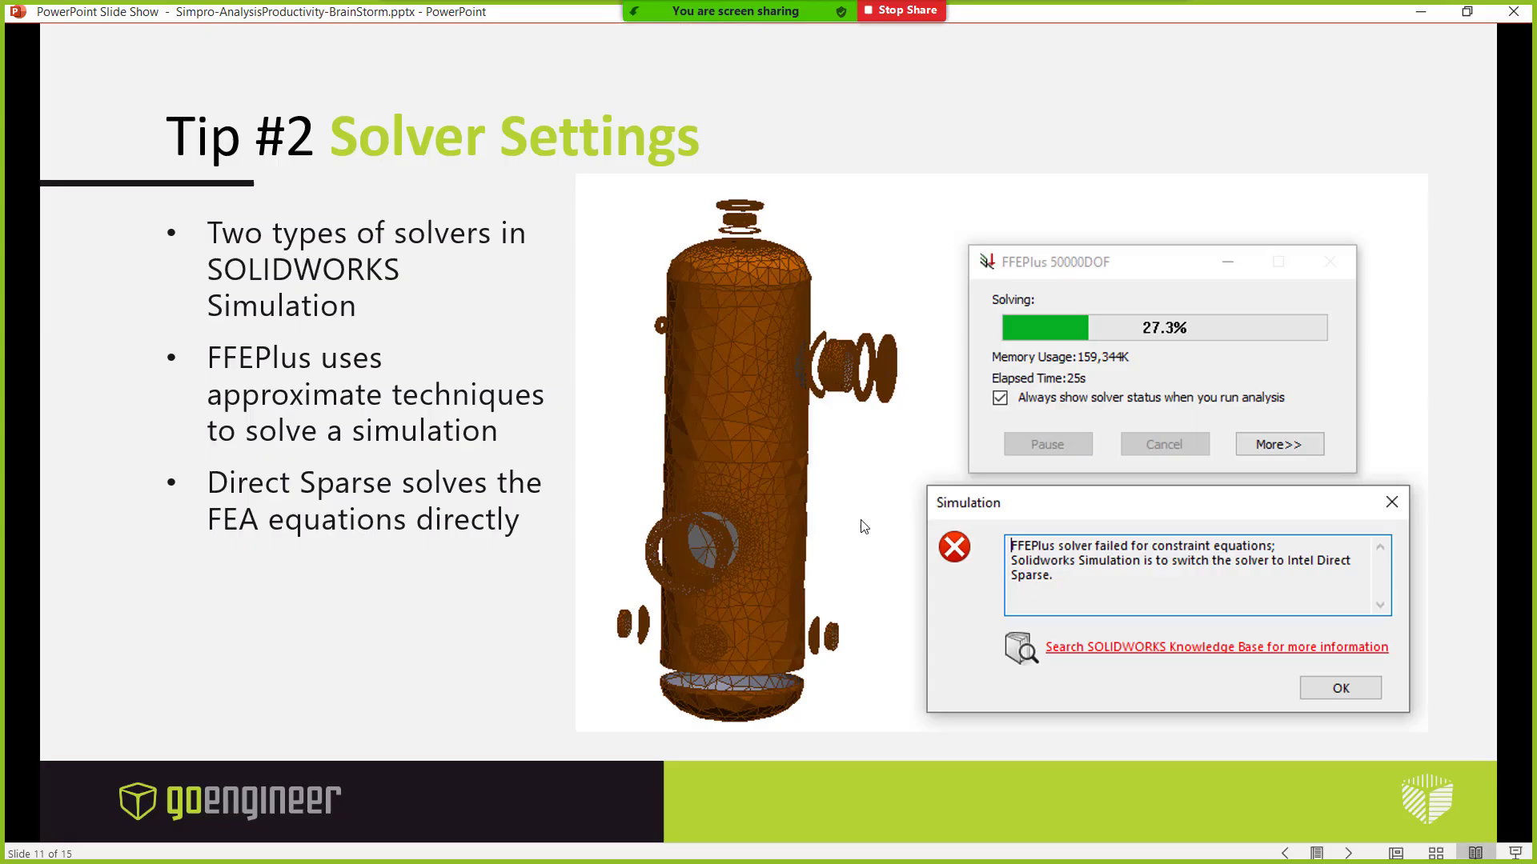